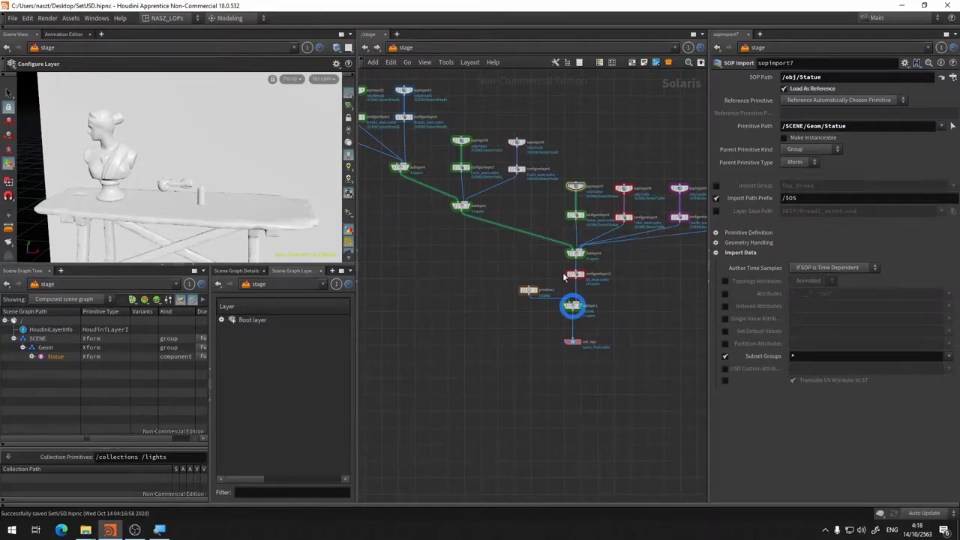
Inspect configurelayer1 and the Bread1–Bread3 sopimport nodes, then pan to the sublayer4 bread merge
{"action": "scroll", "coordinate": [558, 285], "scroll_direction": "up", "scroll_amount": 2}
{"action": "scroll", "coordinate": [643, 342], "scroll_direction": "down", "scroll_amount": 3}
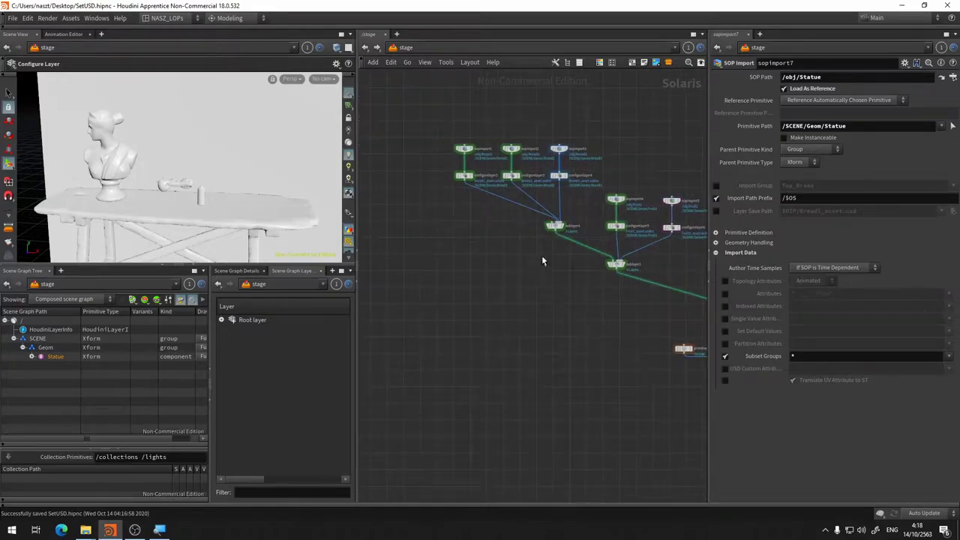
{"action": "scroll", "coordinate": [515, 180], "scroll_direction": "up", "scroll_amount": 5}
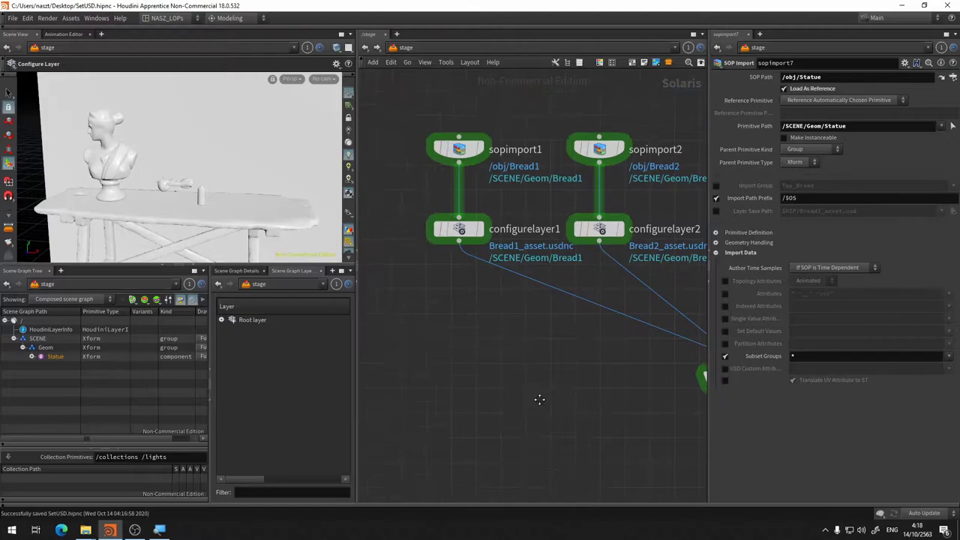
{"action": "left_click", "coordinate": [459, 228]}
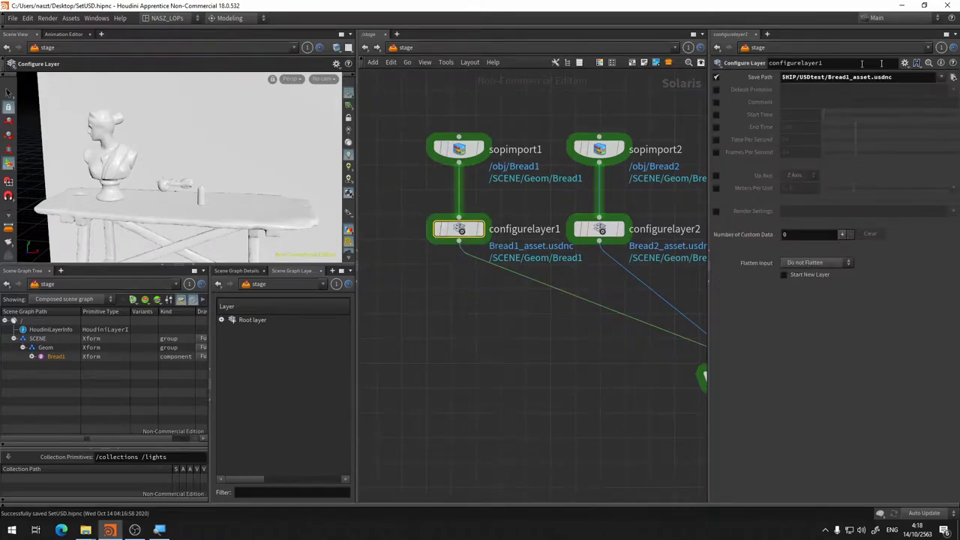
{"action": "left_click", "coordinate": [459, 149]}
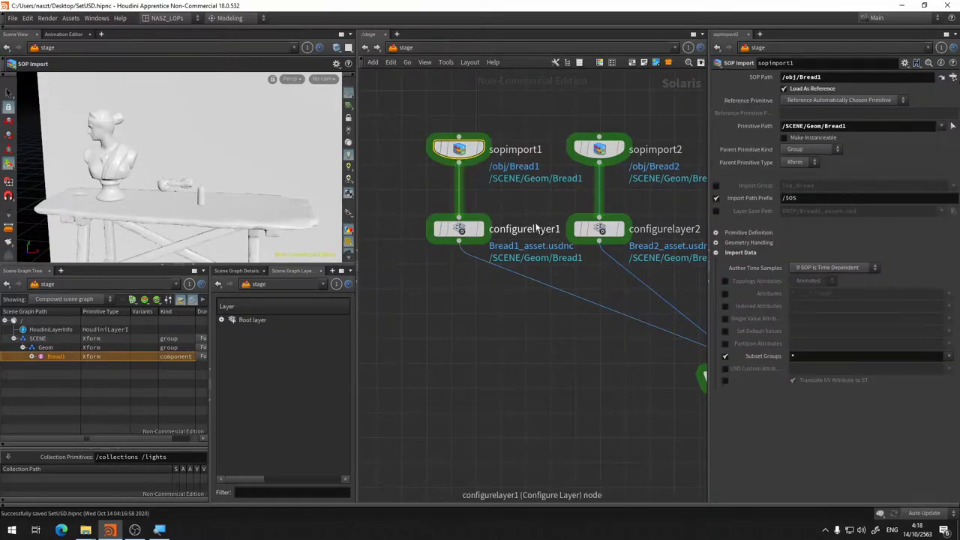
{"action": "left_click", "coordinate": [505, 140]}
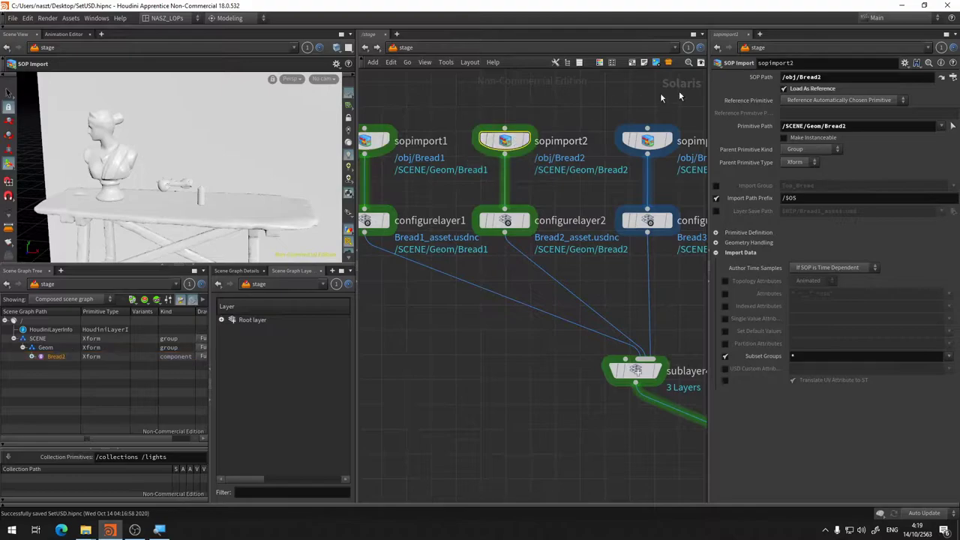
{"action": "left_click", "coordinate": [647, 141]}
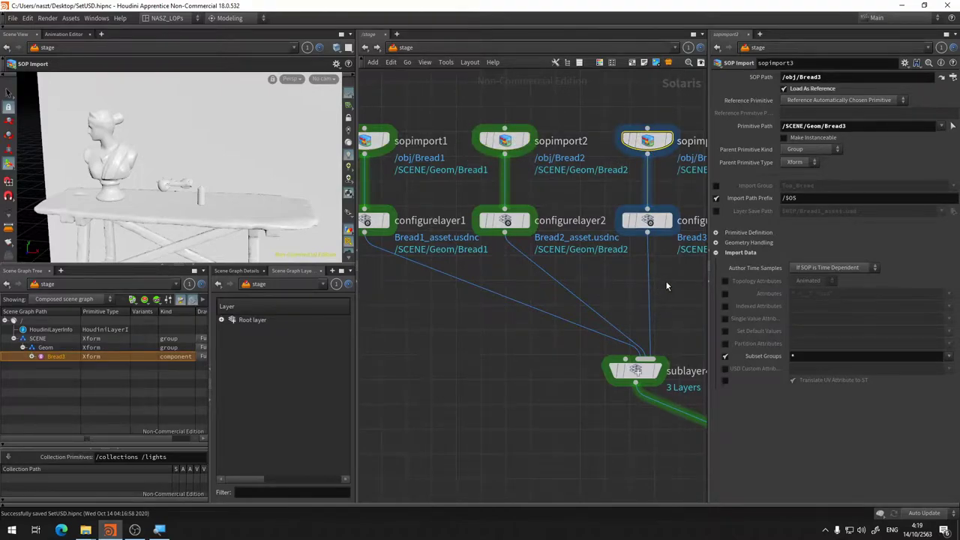
{"action": "middle_click_drag", "start_coordinate": [666, 285], "coordinate": [563, 123]}
{"action": "middle_click_drag", "start_coordinate": [562, 173], "coordinate": [595, 243]}
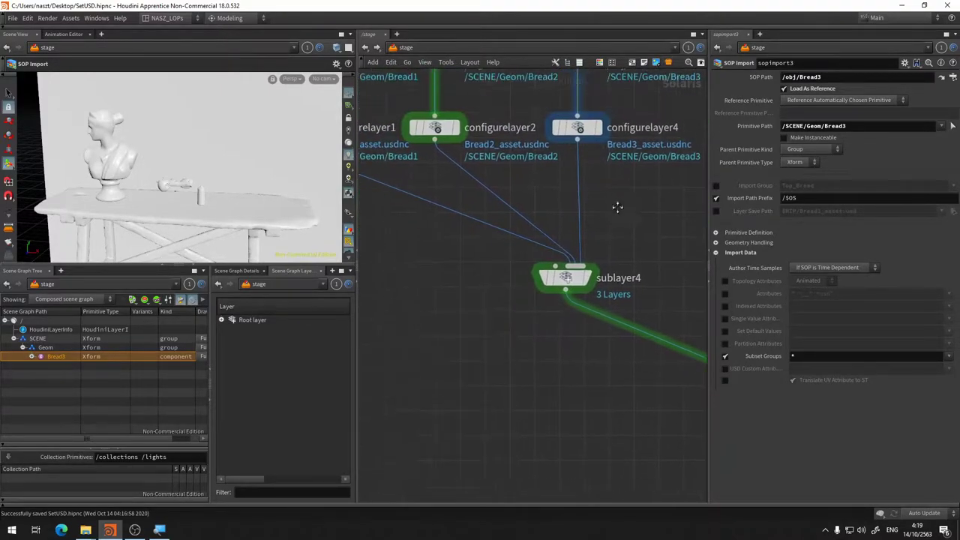
Display the sublayer4 bread merge and orbit the viewport to see all three loaves
{"action": "left_click", "coordinate": [589, 283]}
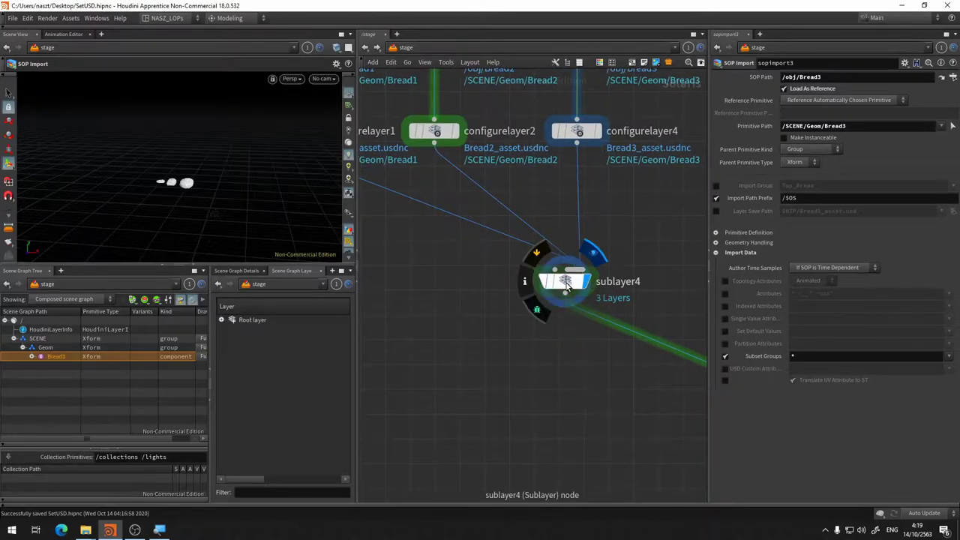
{"action": "left_click", "coordinate": [566, 282]}
{"action": "scroll", "coordinate": [171, 199], "scroll_direction": "up", "scroll_amount": 3}
{"action": "scroll", "coordinate": [171, 198], "scroll_direction": "up", "scroll_amount": 5}
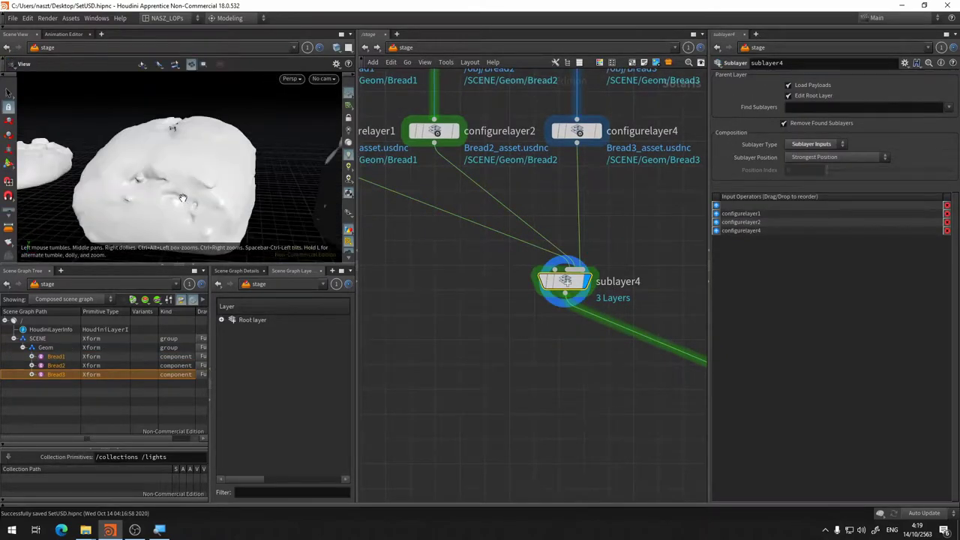
{"action": "left_click_drag", "start_coordinate": [171, 199], "coordinate": [188, 199]}
{"action": "scroll", "coordinate": [240, 187], "scroll_direction": "down", "scroll_amount": 3}
{"action": "scroll", "coordinate": [244, 188], "scroll_direction": "down", "scroll_amount": 3}
{"action": "scroll", "coordinate": [244, 189], "scroll_direction": "down", "scroll_amount": 3}
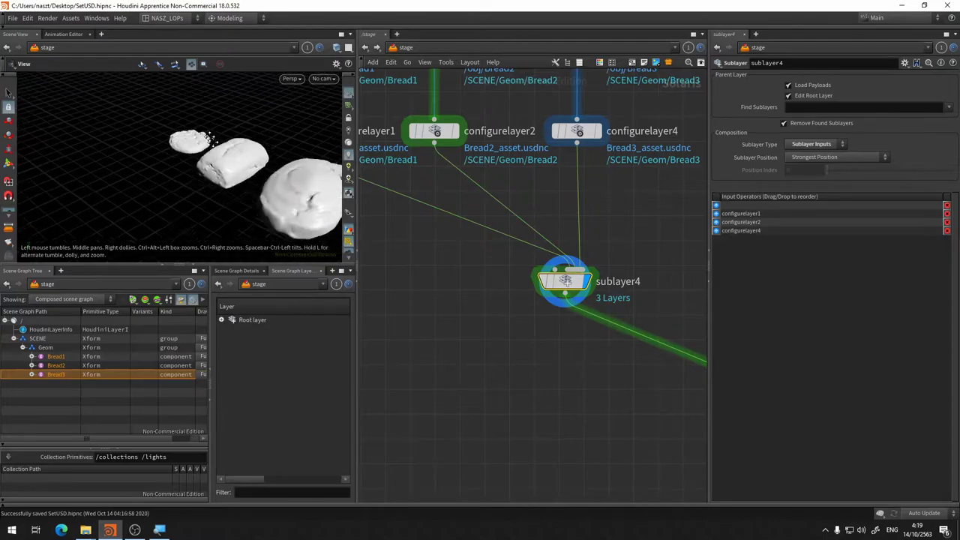
{"action": "scroll", "coordinate": [243, 161], "scroll_direction": "up", "scroll_amount": 4}
{"action": "key", "text": "Return"}
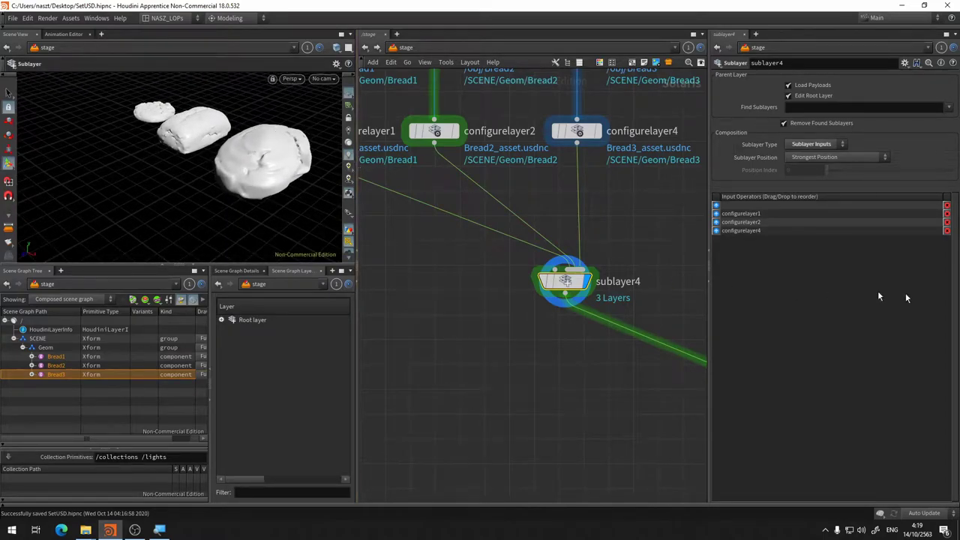
Display sublayer2 to show the merged fruit and bread layers
{"action": "middle_click_drag", "start_coordinate": [589, 444], "coordinate": [374, 308]}
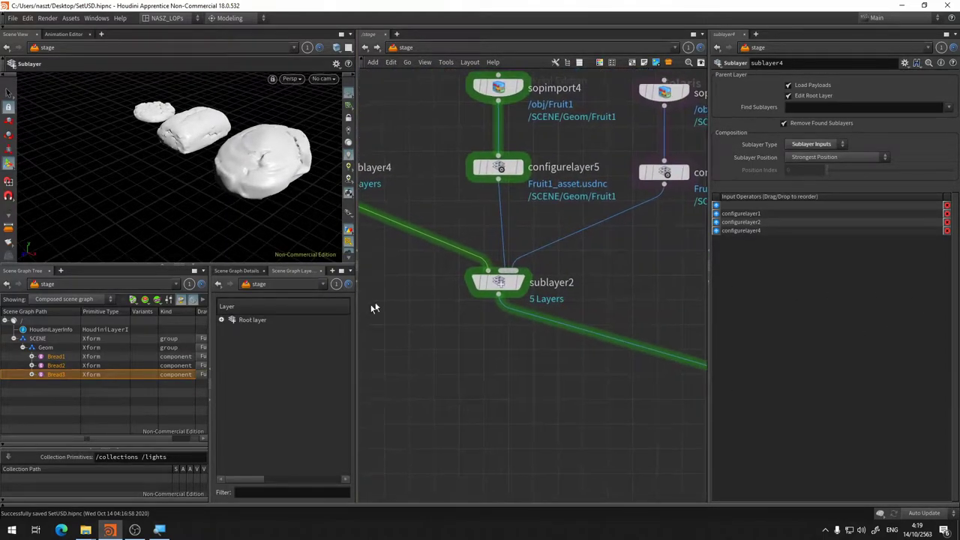
{"action": "left_click", "coordinate": [498, 289]}
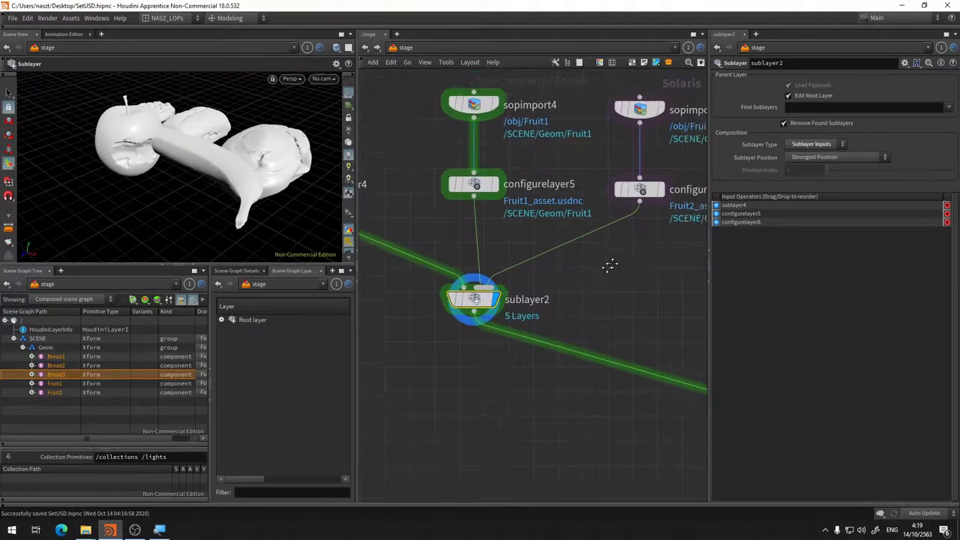
{"action": "middle_click_drag", "start_coordinate": [498, 290], "coordinate": [364, 394]}
{"action": "middle_click_drag", "start_coordinate": [482, 291], "coordinate": [576, 243]}
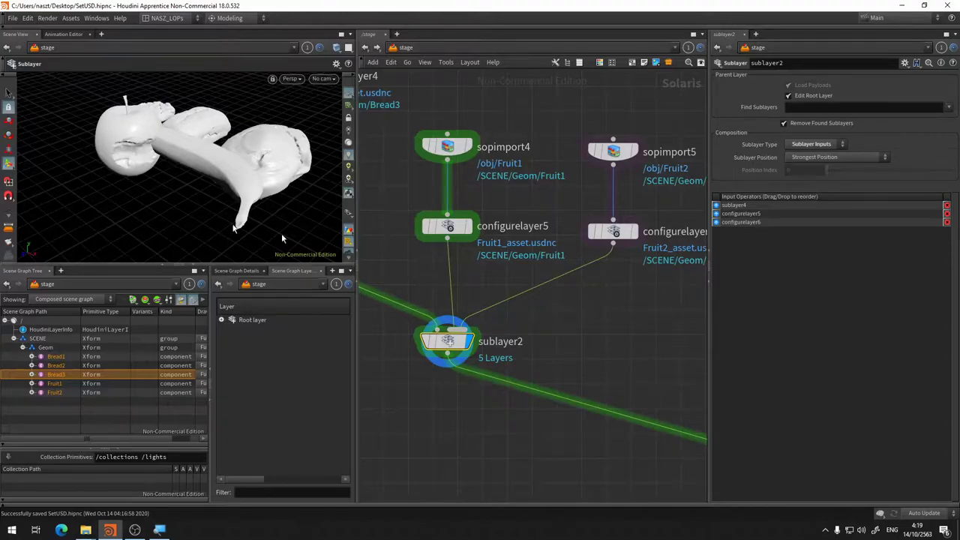
Display the sublayer3 room merge and orbit out to see the table and statue
{"action": "middle_click_drag", "start_coordinate": [460, 207], "coordinate": [354, 131]}
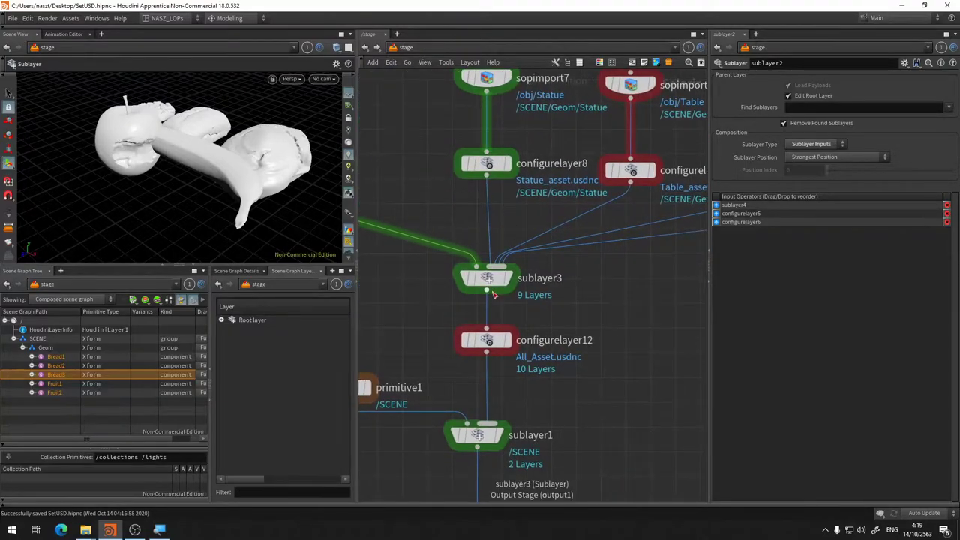
{"action": "left_click", "coordinate": [504, 278]}
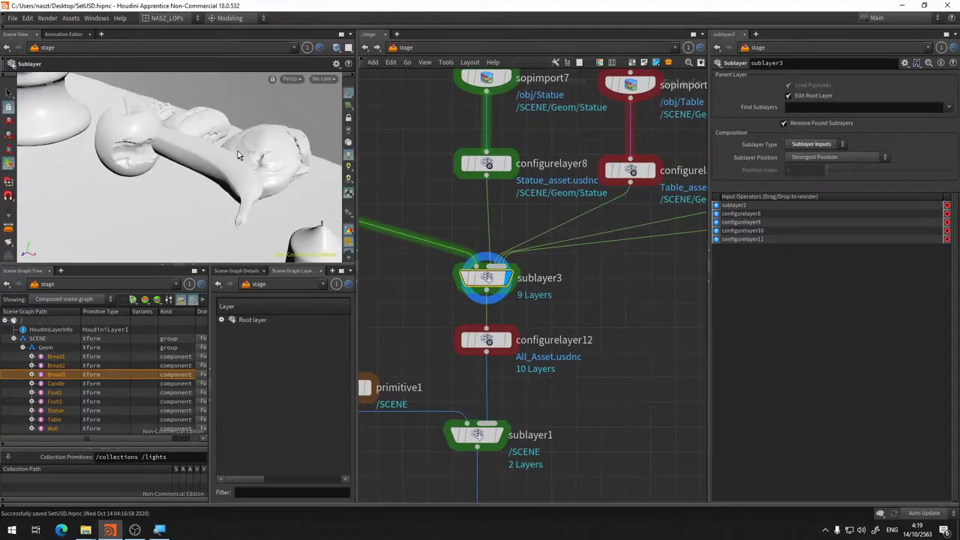
{"action": "key", "text": "Escape"}
{"action": "mouse_move", "coordinate": [238, 151]}
{"action": "left_mouse_down"}
{"action": "mouse_move", "coordinate": [252, 147]}
{"action": "mouse_move", "coordinate": [191, 135]}
{"action": "mouse_move", "coordinate": [247, 133]}
{"action": "mouse_move", "coordinate": [155, 155]}
{"action": "mouse_move", "coordinate": [165, 133]}
{"action": "mouse_move", "coordinate": [192, 158]}
{"action": "mouse_move", "coordinate": [170, 141]}
{"action": "left_mouse_up"}
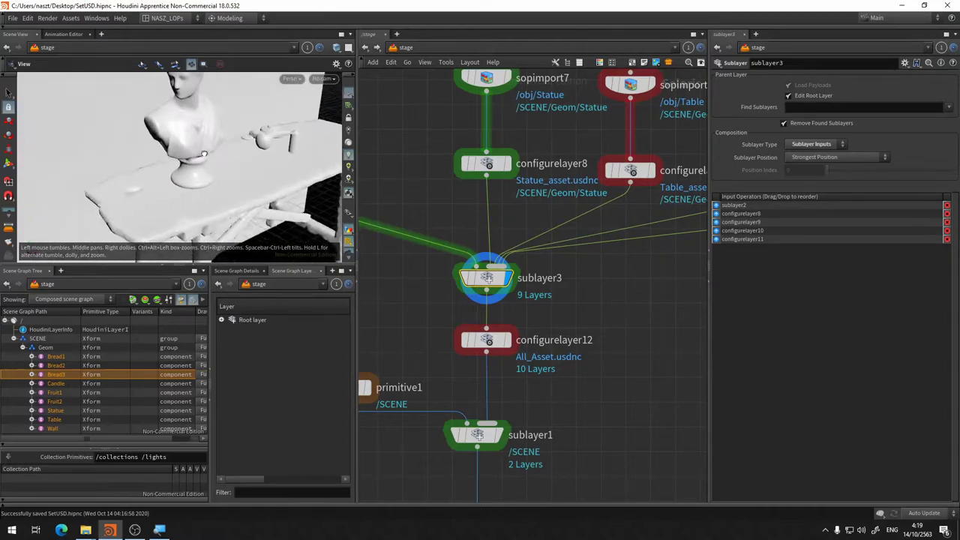
{"action": "key", "text": "Return"}
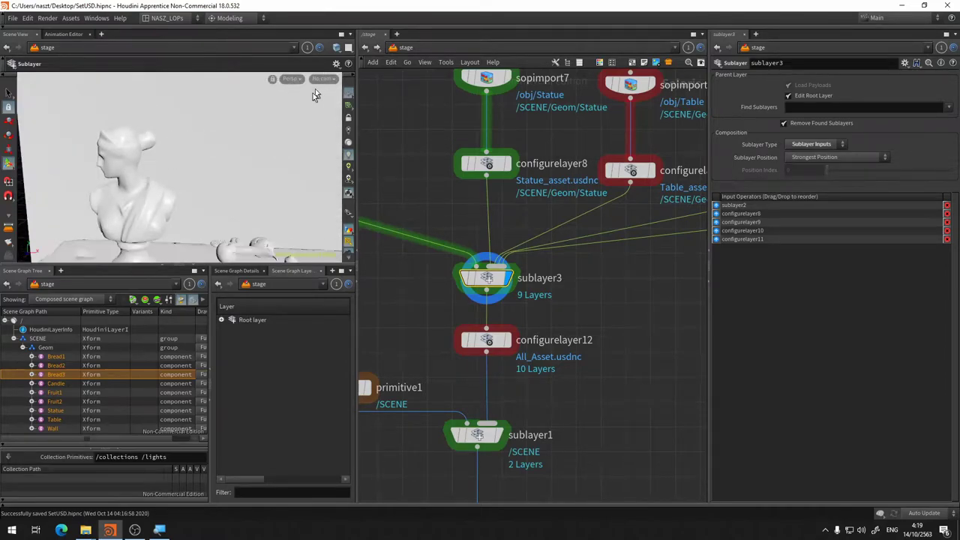
{"action": "scroll", "coordinate": [467, 281], "scroll_direction": "down", "scroll_amount": 5}
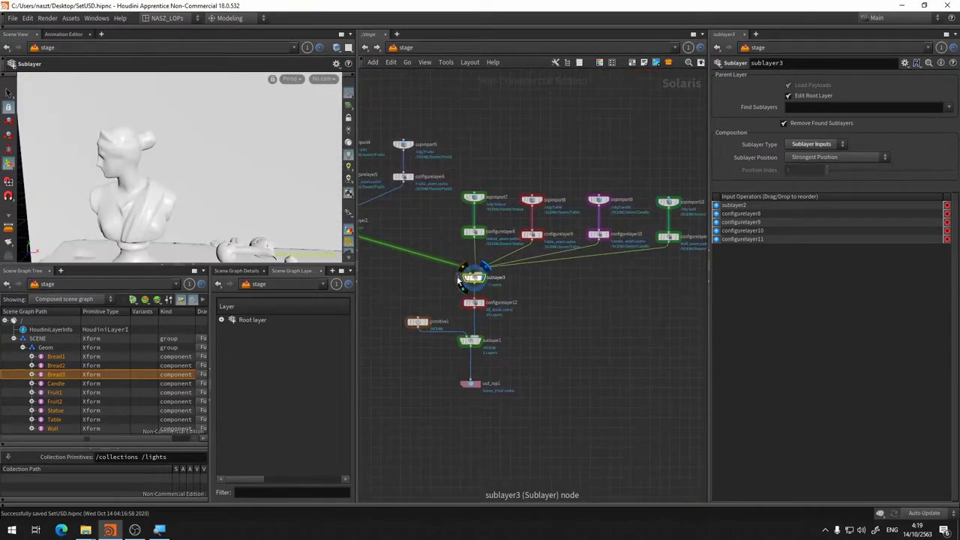
{"action": "middle_click_drag", "start_coordinate": [457, 276], "coordinate": [607, 274]}
{"action": "scroll", "coordinate": [467, 205], "scroll_direction": "up", "scroll_amount": 5}
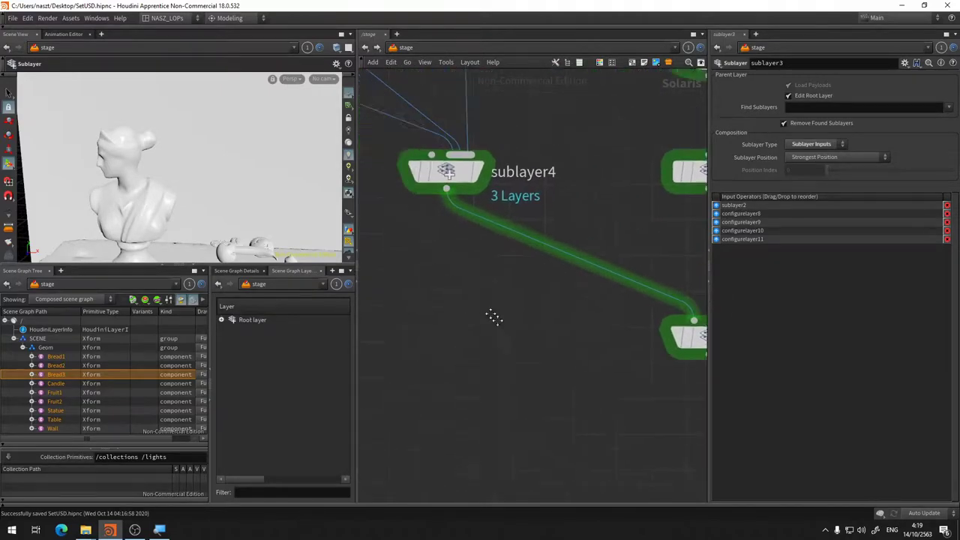
Rename the bread merge node to Bread
{"action": "left_click", "coordinate": [525, 251]}
{"action": "middle_click_drag", "start_coordinate": [605, 134], "coordinate": [565, 315]}
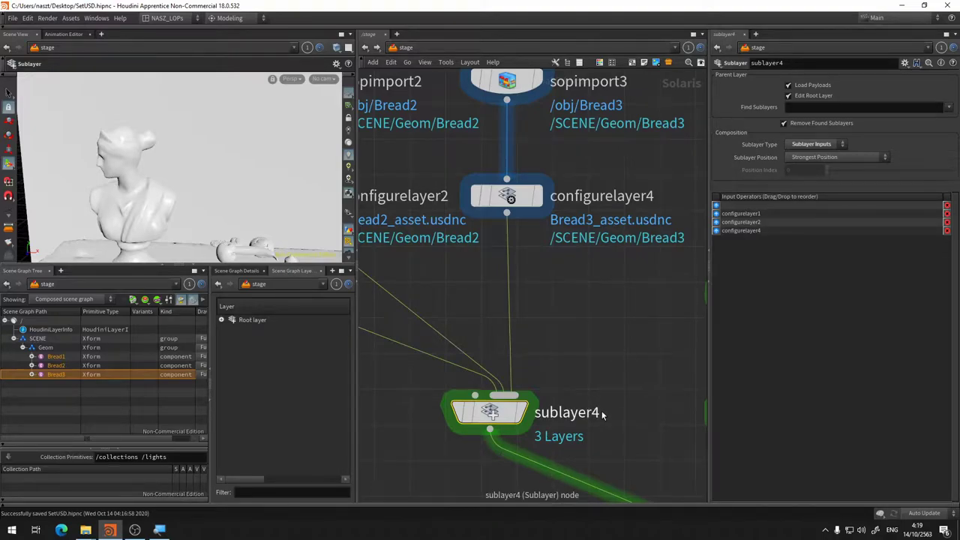
{"action": "double_click", "coordinate": [553, 412]}
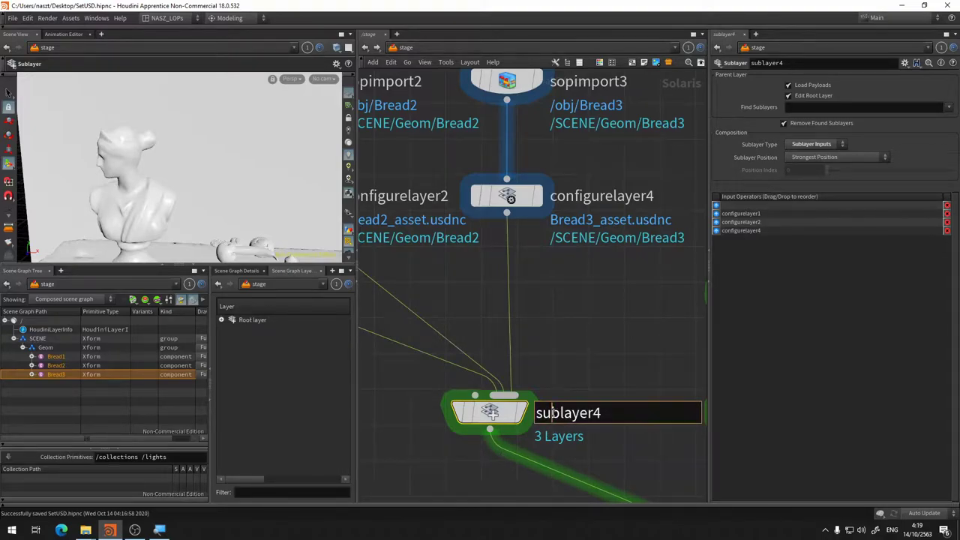
{"action": "double_click", "coordinate": [633, 410]}
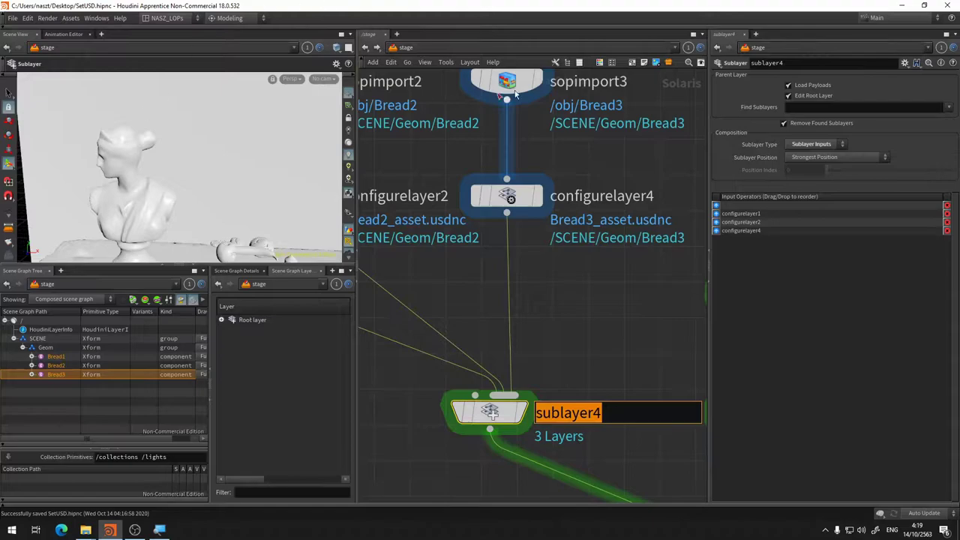
{"action": "left_click", "coordinate": [626, 419]}
{"action": "key", "text": "ctrl+a"}
{"action": "left_click", "coordinate": [613, 415]}
{"action": "key", "text": "BackSpace"}
{"action": "key", "text": "BackSpace"}
{"action": "key", "text": "BackSpace"}
{"action": "key", "text": "BackSpace"}
{"action": "key", "text": "BackSpace"}
{"action": "key", "text": "BackSpace"}
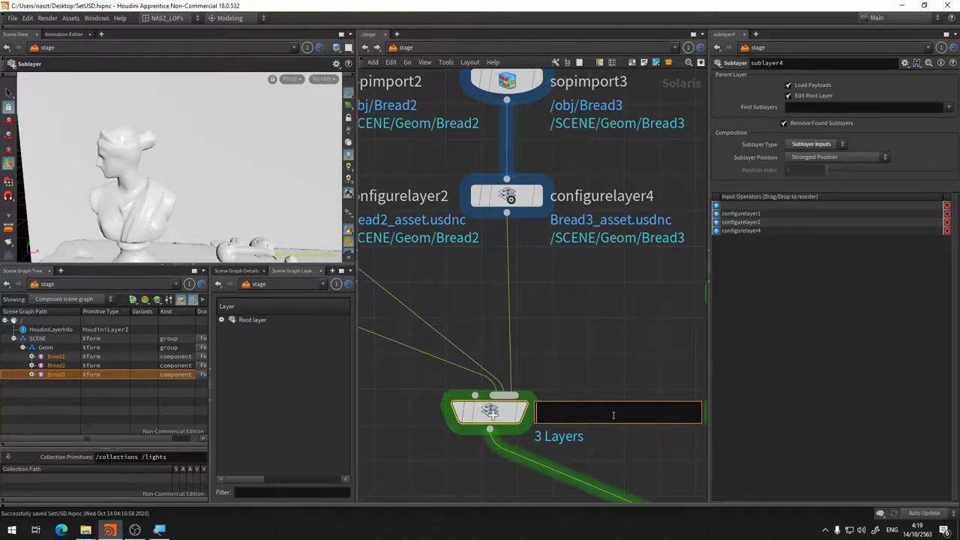
{"action": "type", "text": "Bread"}
{"action": "key", "text": "Return"}
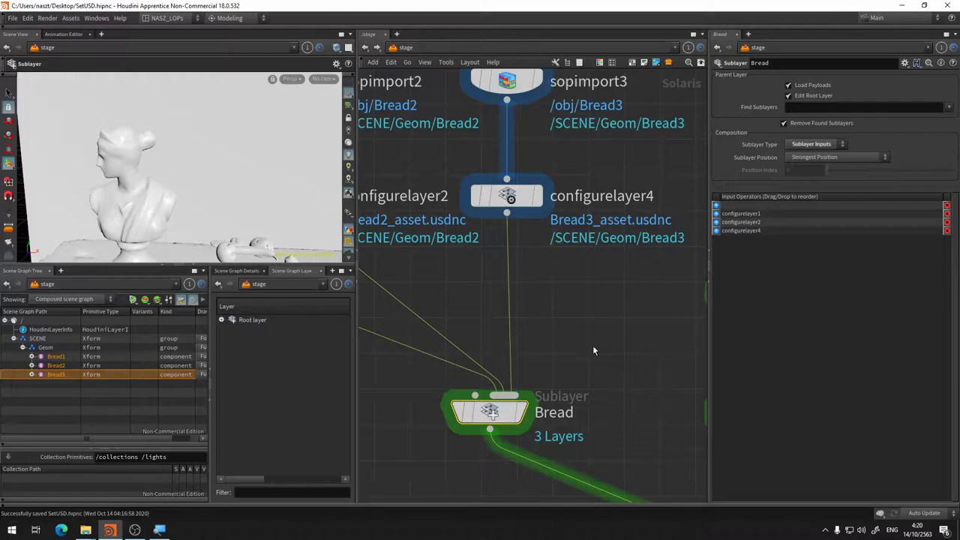
Rename the fruit merge to Fruit and the room merge to Room
{"action": "double_click", "coordinate": [574, 433]}
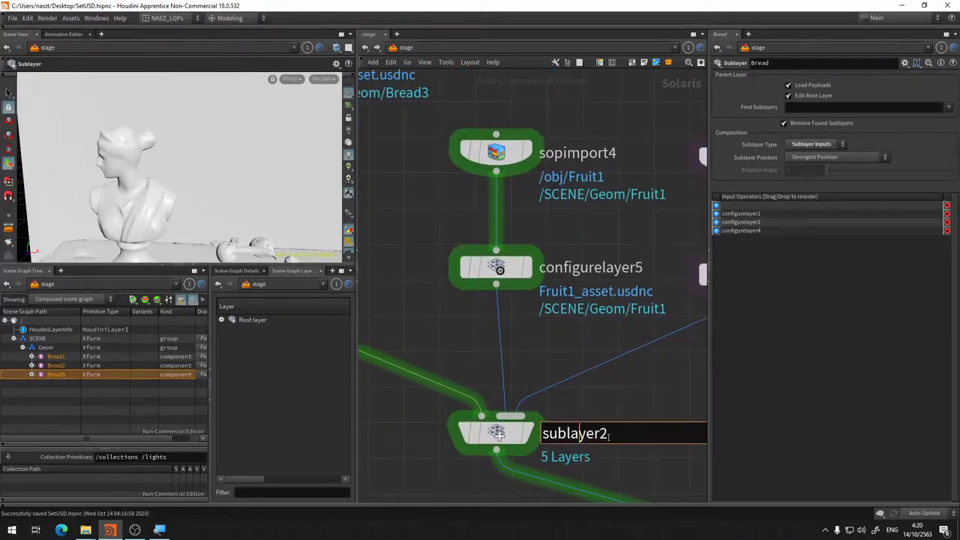
{"action": "type", "text": "Fr"}
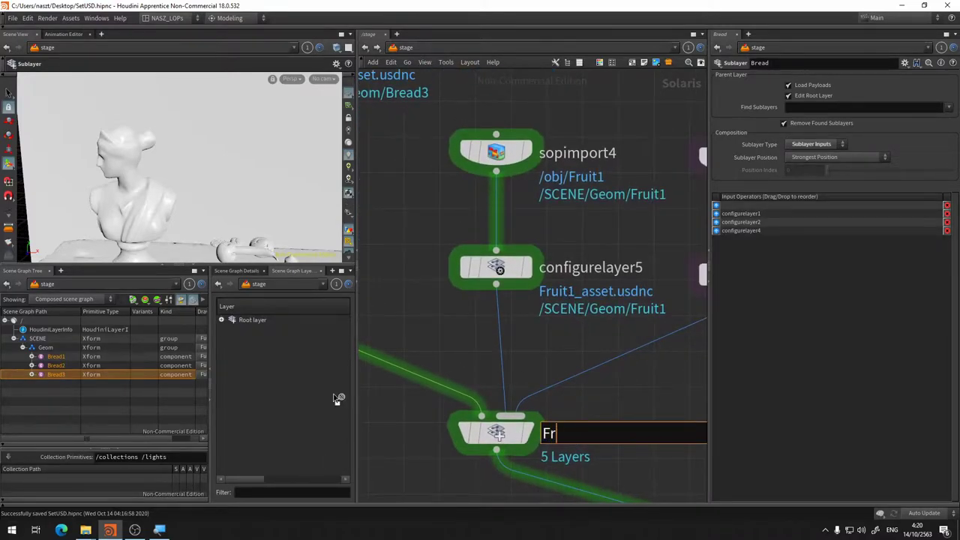
{"action": "type", "text": "uit"}
{"action": "key", "text": "Return"}
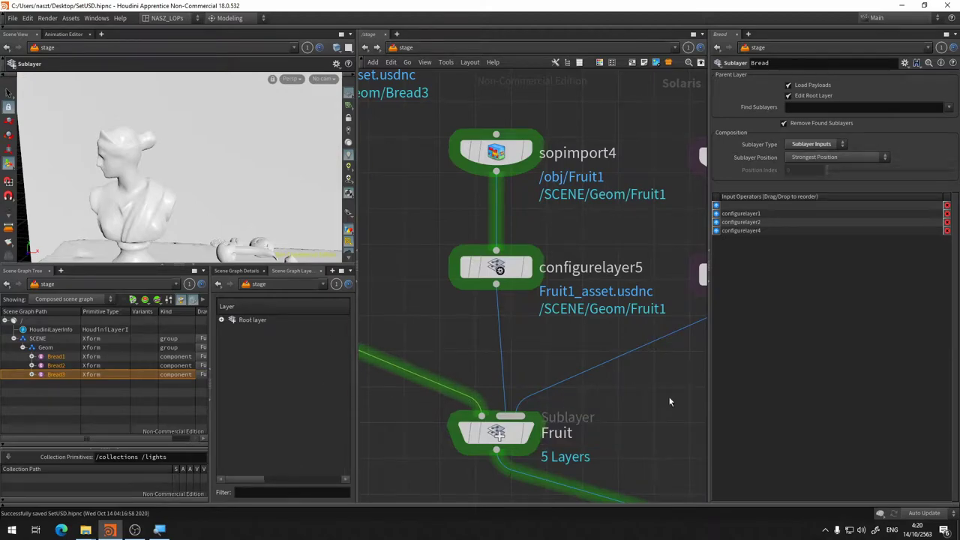
{"action": "double_click", "coordinate": [513, 264]}
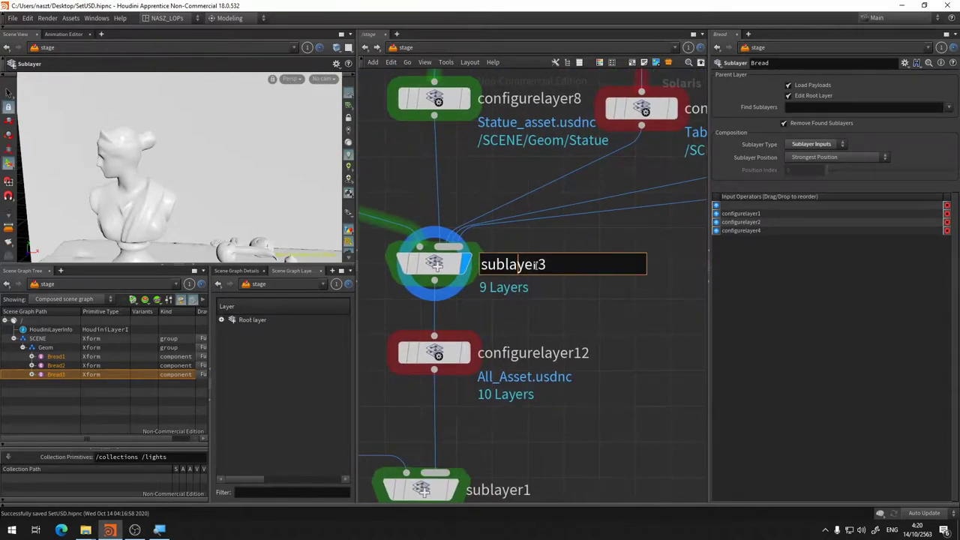
{"action": "type", "text": "Ro"}
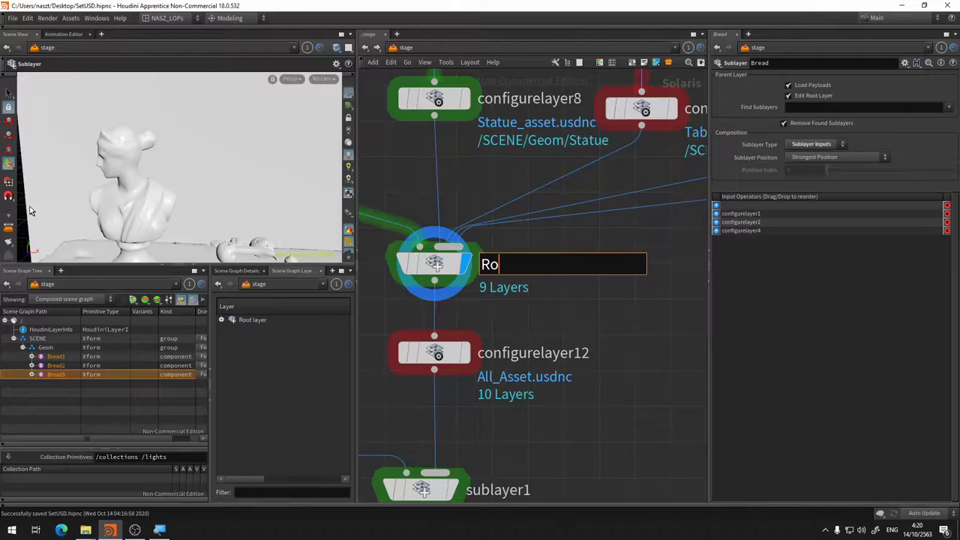
{"action": "type", "text": "om"}
{"action": "key", "text": "Return"}
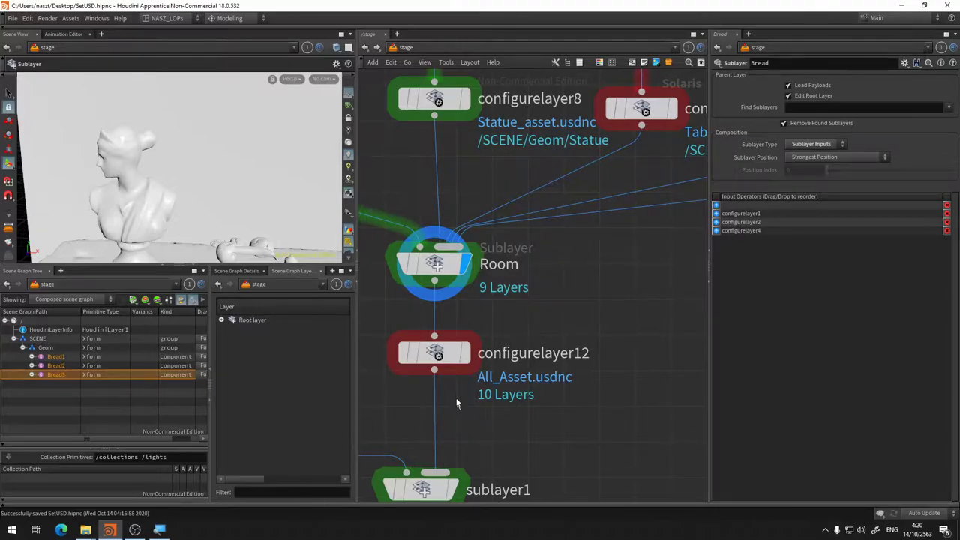
Check configurelayer12, frame the network, and rename sublayer1 to SCENE
{"action": "left_click", "coordinate": [450, 359]}
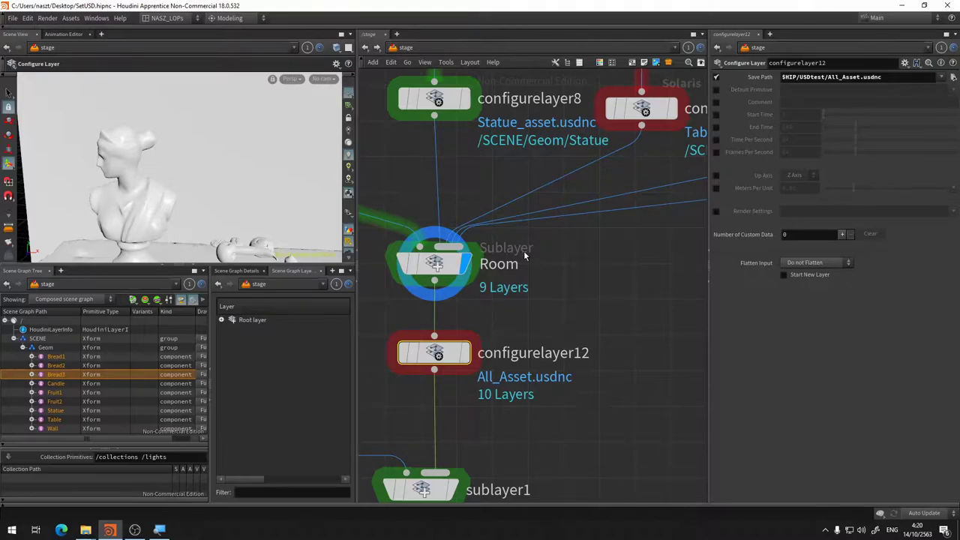
{"action": "key", "text": "h"}
{"action": "scroll", "coordinate": [615, 296], "scroll_direction": "up", "scroll_amount": 3}
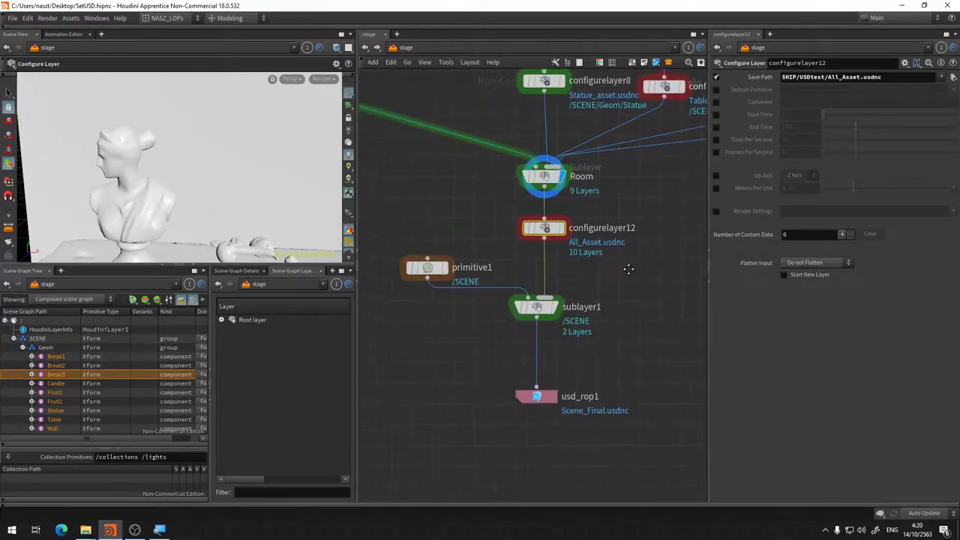
{"action": "double_click", "coordinate": [585, 305]}
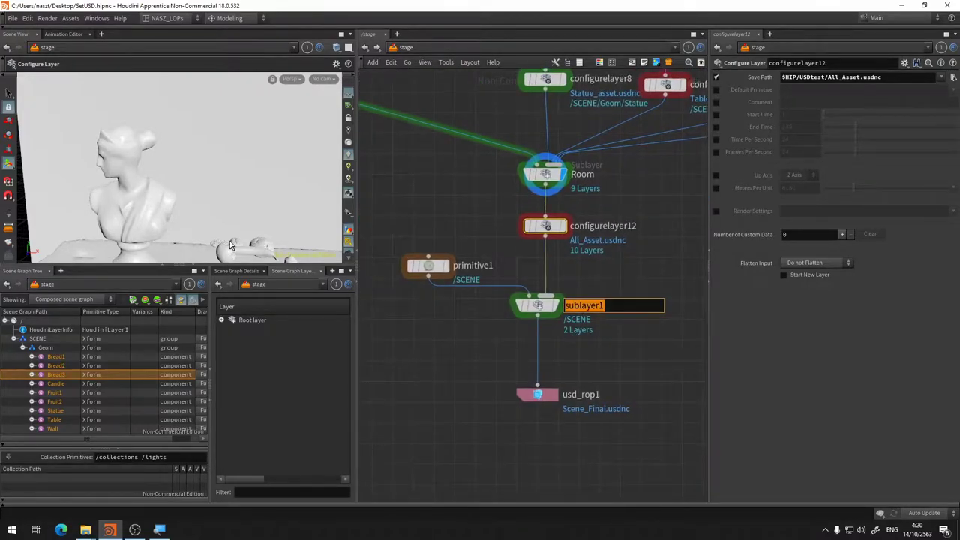
{"action": "type", "text": "SCENE"}
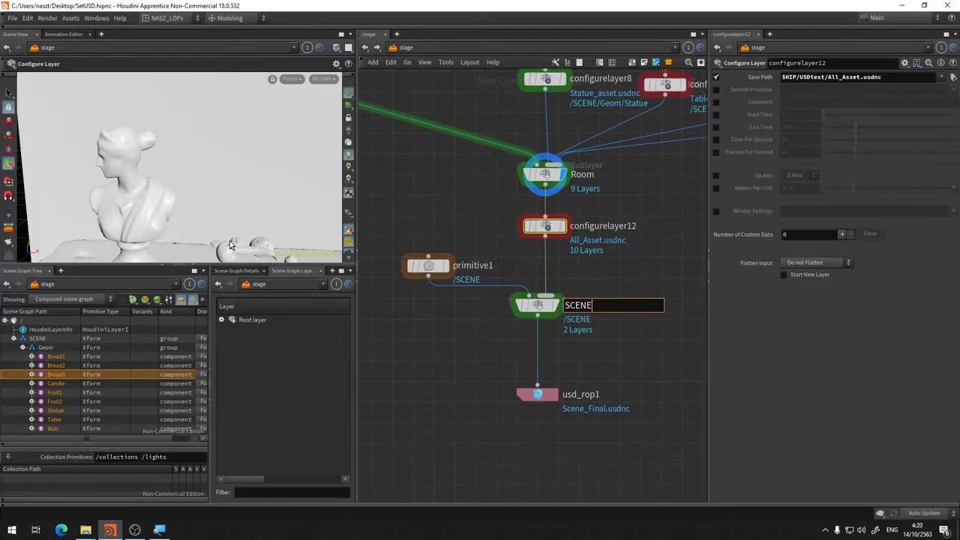
{"action": "key", "text": "Return"}
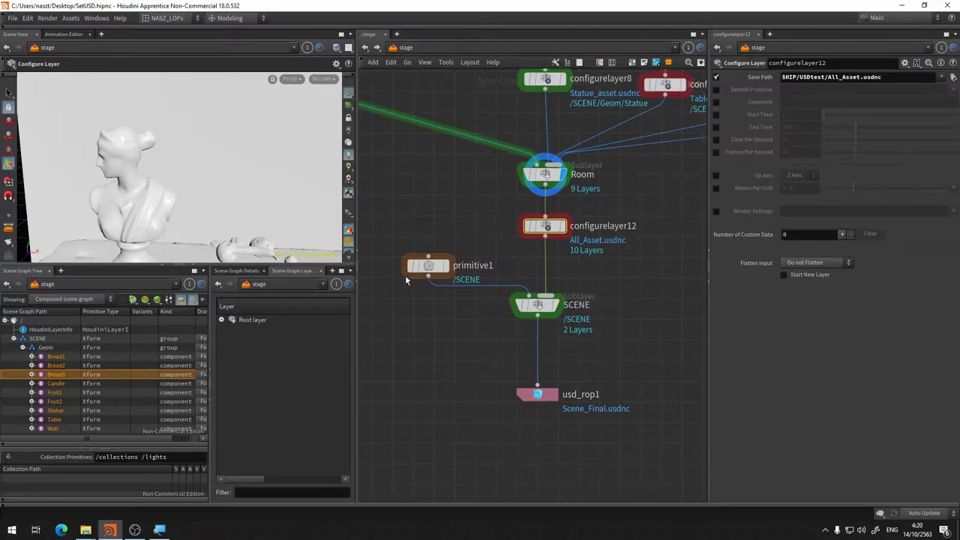
{"action": "scroll", "coordinate": [442, 160], "scroll_direction": "down", "scroll_amount": 4}
{"action": "scroll", "coordinate": [417, 154], "scroll_direction": "up", "scroll_amount": 4}
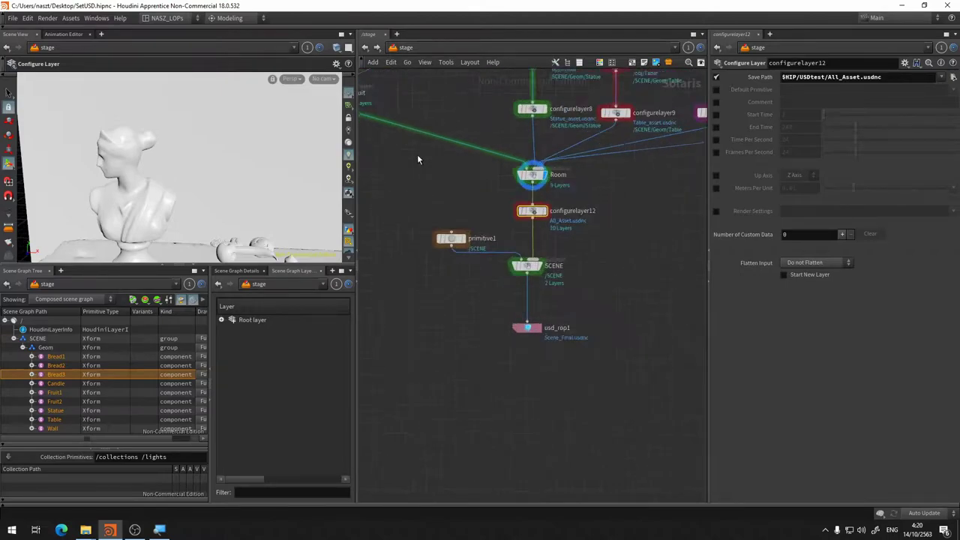
Save the scene file with Ctrl+S
{"action": "mouse_move", "coordinate": [414, 155]}
{"action": "middle_mouse_down"}
{"action": "mouse_move", "coordinate": [573, 249]}
{"action": "mouse_move", "coordinate": [555, 356]}
{"action": "mouse_move", "coordinate": [505, 312]}
{"action": "middle_mouse_up"}
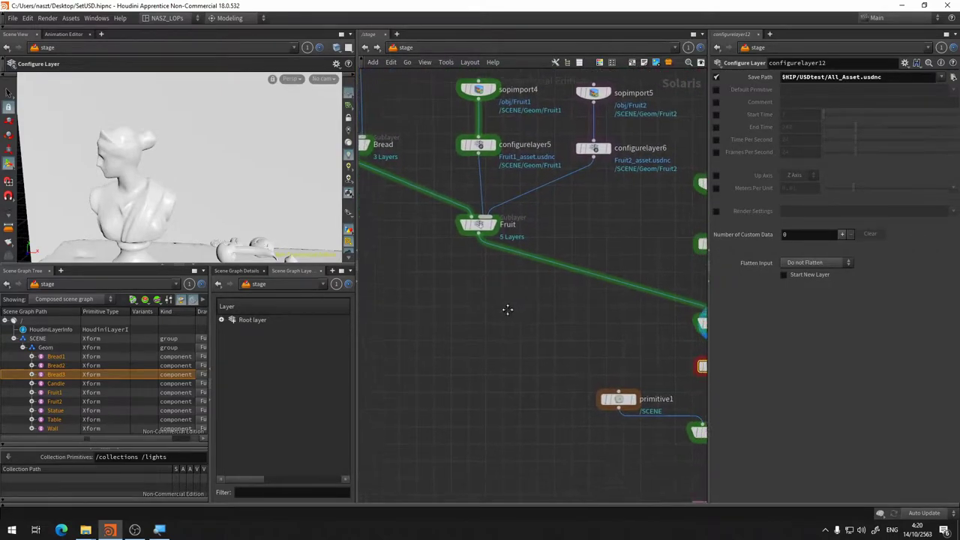
{"action": "key", "text": "ctrl+s"}
{"action": "scroll", "coordinate": [501, 311], "scroll_direction": "down", "scroll_amount": 3}
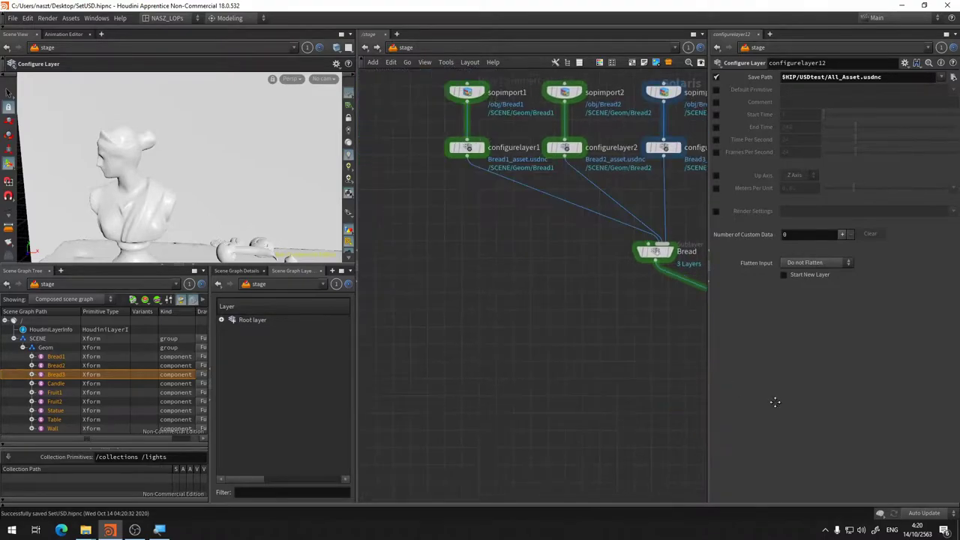
Move configurelayer1 further below sopimport1 and display only the Bread1 import
{"action": "middle_click_drag", "start_coordinate": [491, 225], "coordinate": [510, 345]}
{"action": "scroll", "coordinate": [490, 255], "scroll_direction": "up", "scroll_amount": 5}
{"action": "scroll", "coordinate": [491, 256], "scroll_direction": "down", "scroll_amount": 3}
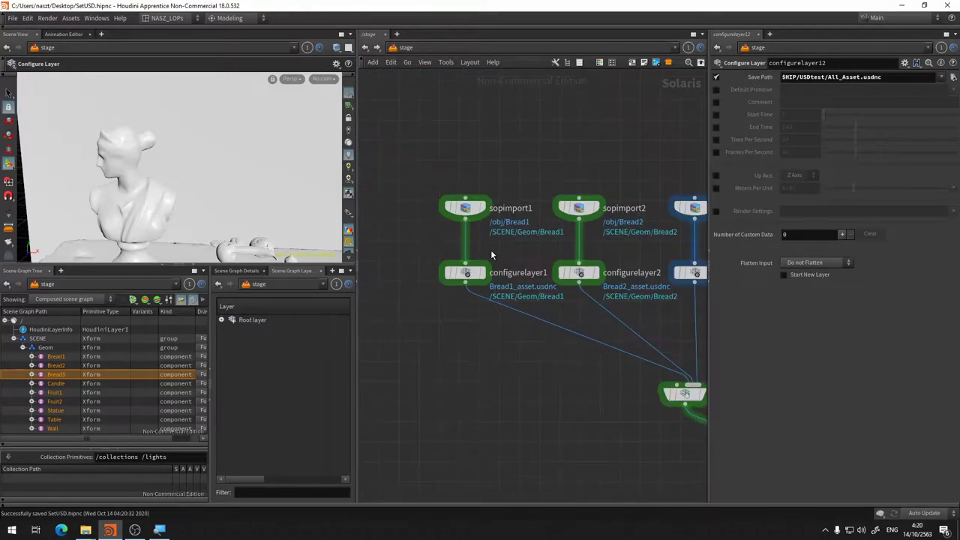
{"action": "scroll", "coordinate": [474, 282], "scroll_direction": "up", "scroll_amount": 3}
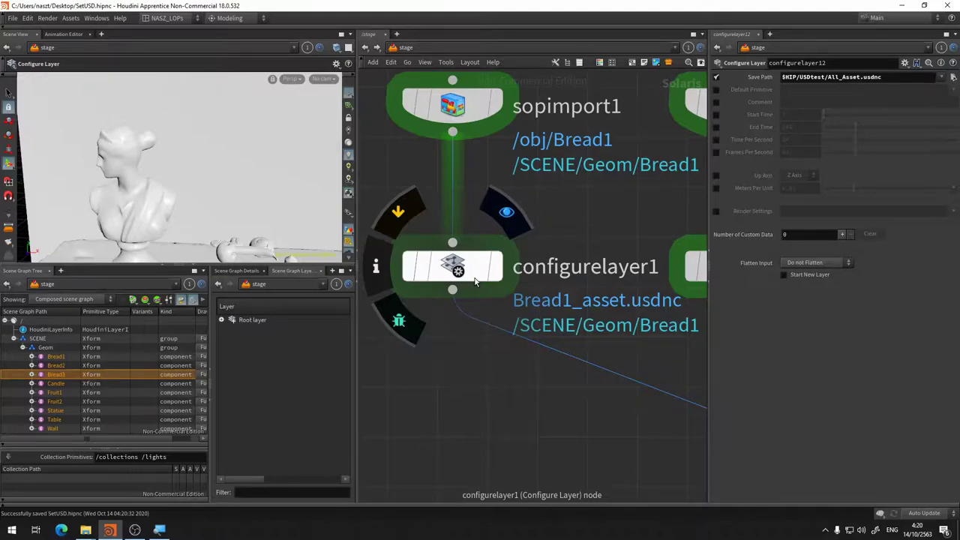
{"action": "middle_click_drag", "start_coordinate": [560, 207], "coordinate": [559, 165]}
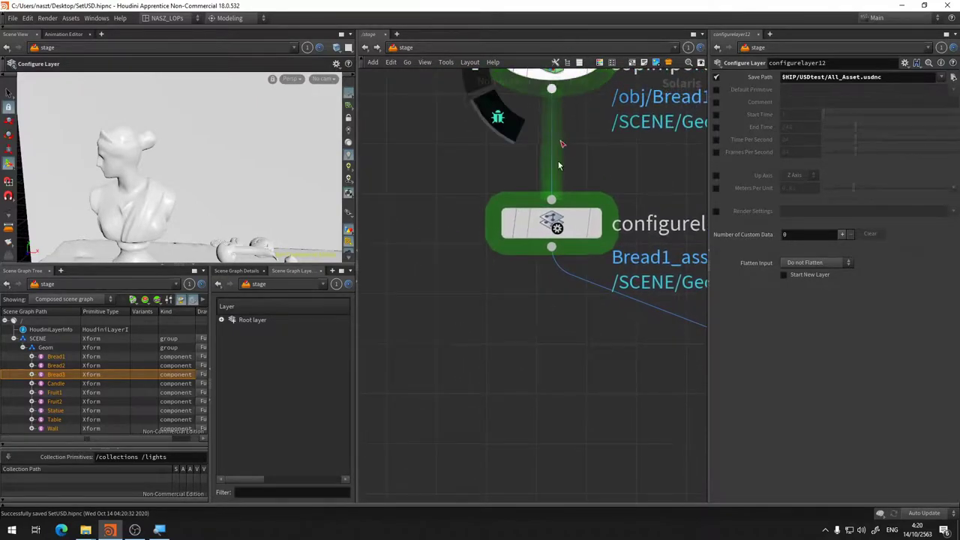
{"action": "middle_click_drag", "start_coordinate": [571, 347], "coordinate": [462, 409]}
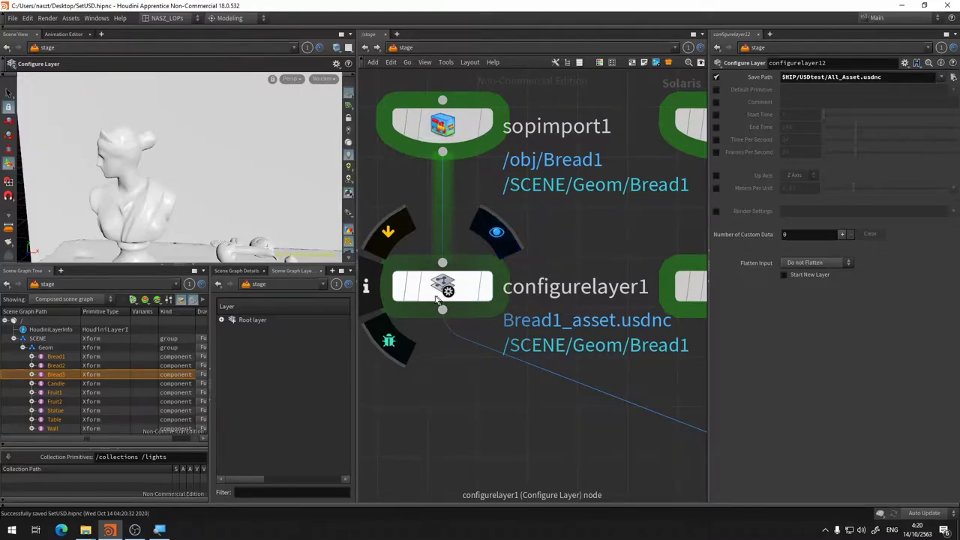
{"action": "left_click_drag", "start_coordinate": [463, 299], "coordinate": [466, 446]}
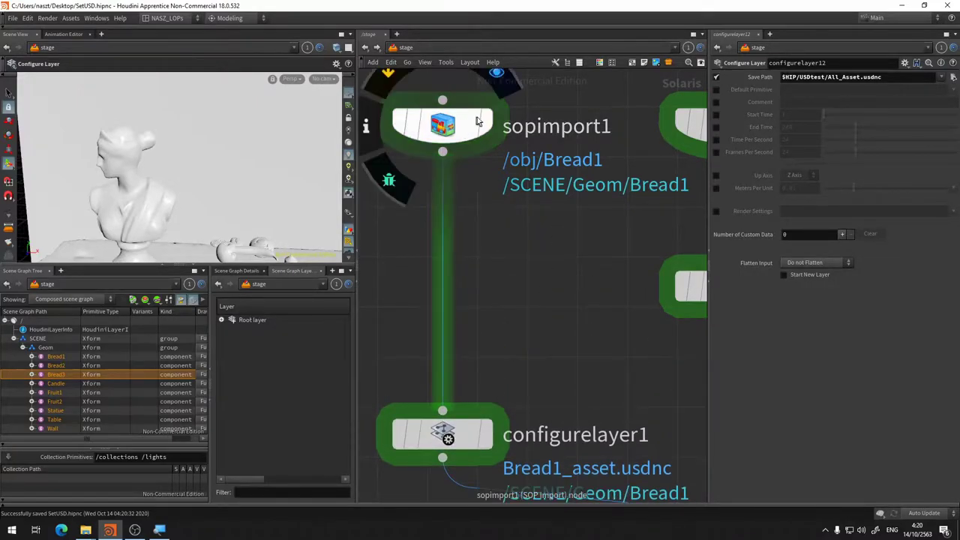
{"action": "left_click", "coordinate": [496, 75]}
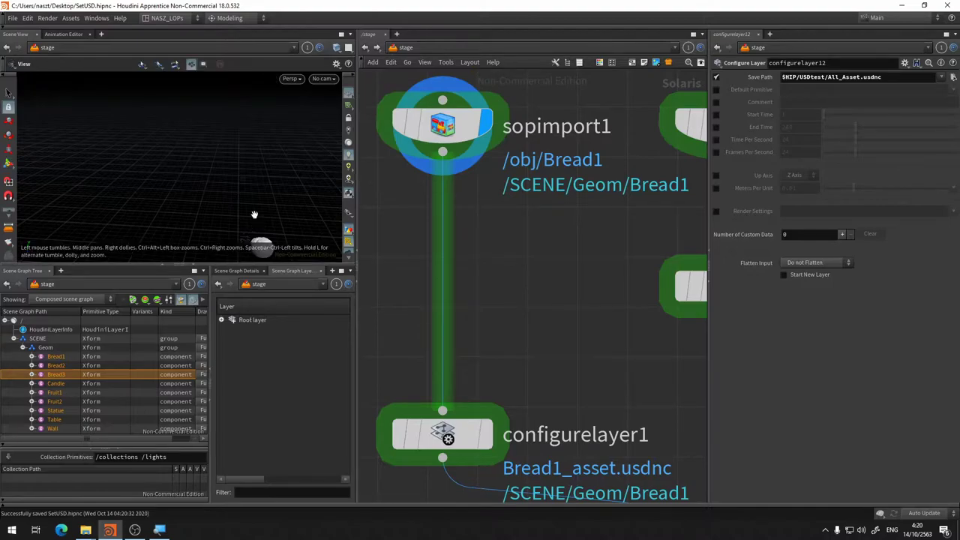
Frame the Bread1 loaf with Space+F and orbit for a close, angled view
{"action": "key", "text": "Return"}
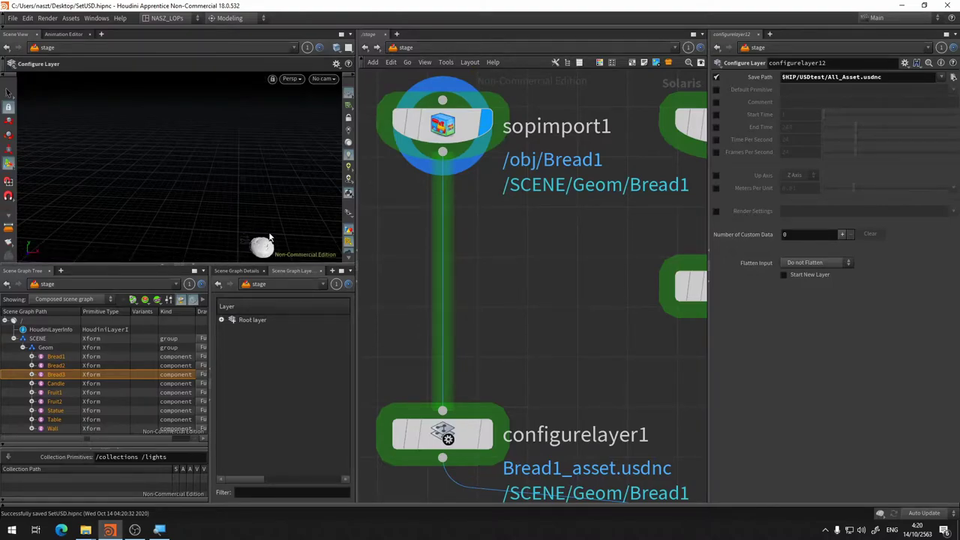
{"action": "key", "text": "space+f"}
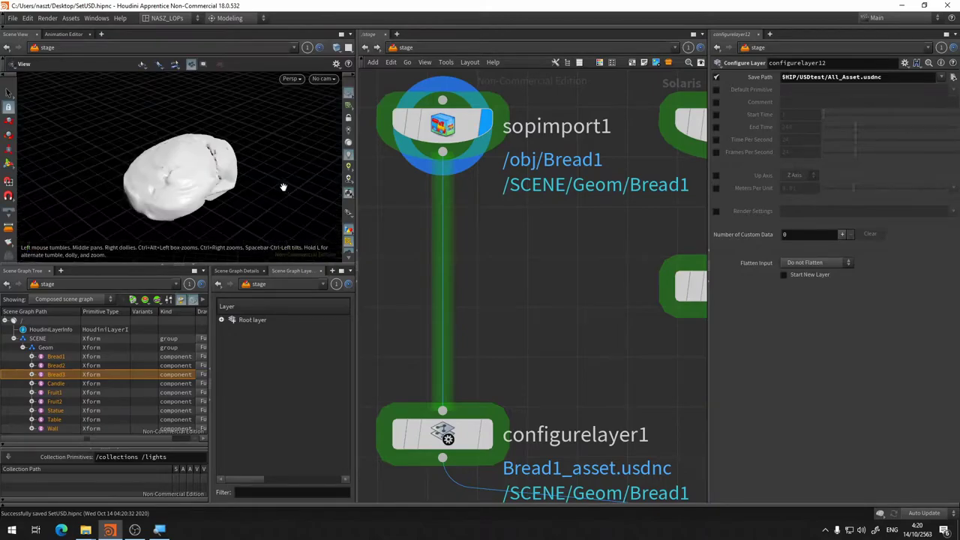
{"action": "mouse_move", "coordinate": [215, 188]}
{"action": "left_mouse_down"}
{"action": "mouse_move", "coordinate": [193, 117]}
{"action": "mouse_move", "coordinate": [280, 128]}
{"action": "mouse_move", "coordinate": [213, 158]}
{"action": "left_mouse_up"}
{"action": "key", "text": "Return"}
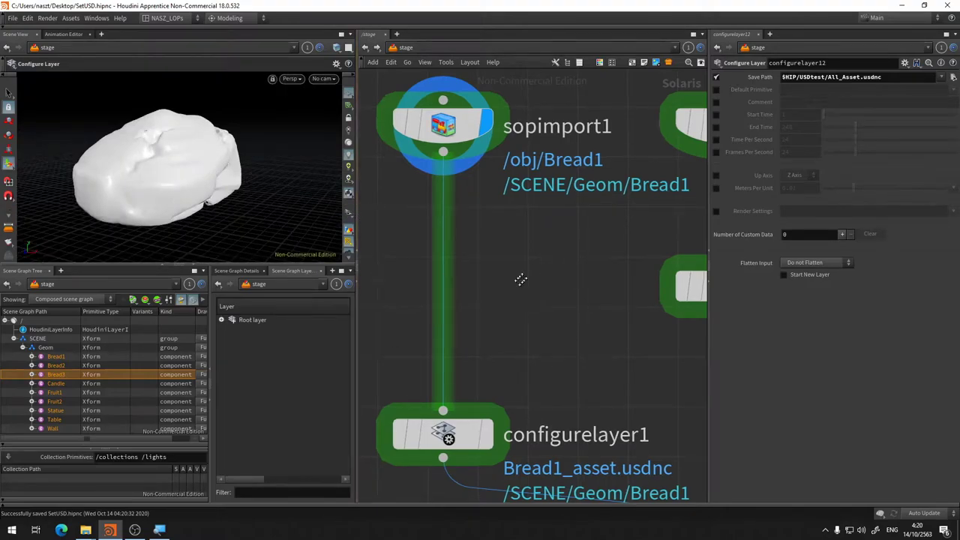
{"action": "middle_click_drag", "start_coordinate": [519, 290], "coordinate": [531, 267]}
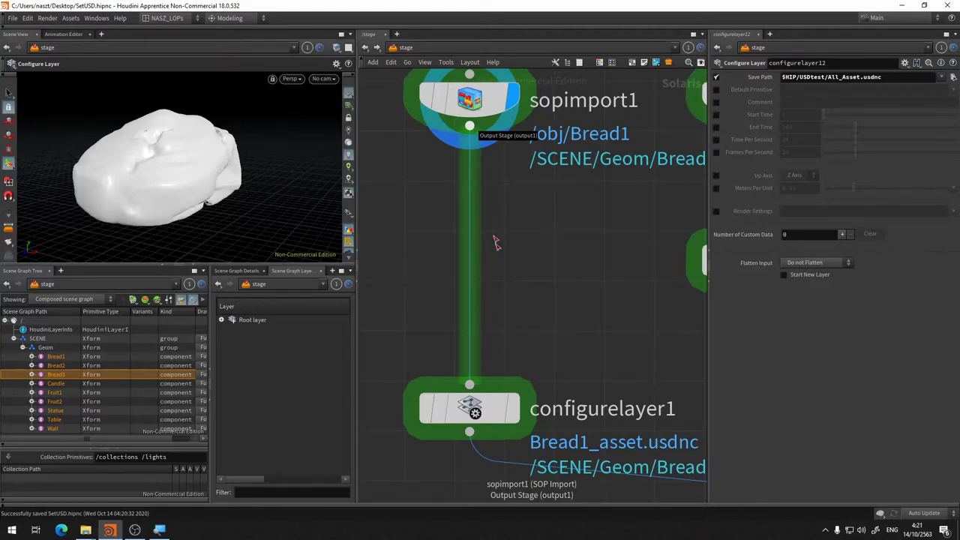
{"action": "scroll", "coordinate": [589, 292], "scroll_direction": "down", "scroll_amount": 5}
{"action": "middle_click_drag", "start_coordinate": [588, 295], "coordinate": [506, 199]}
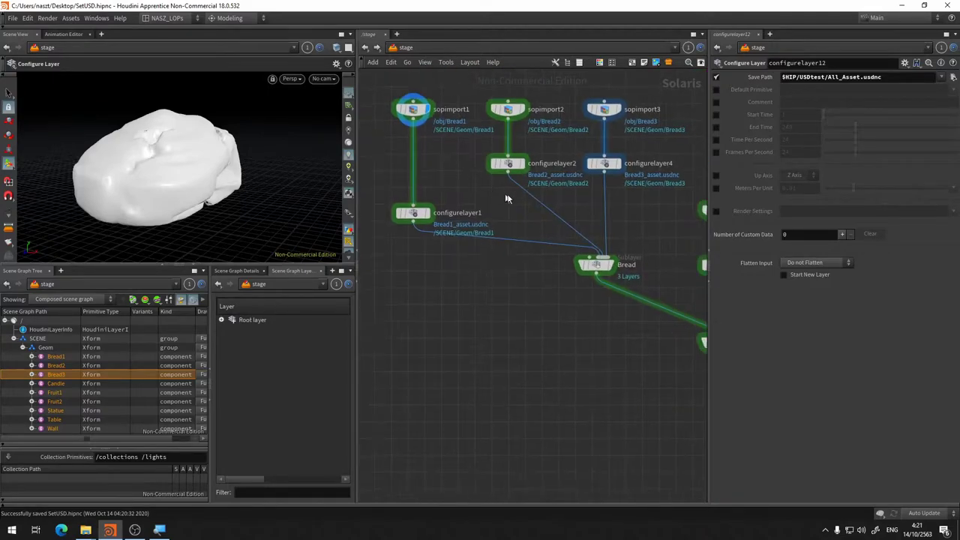
{"action": "mouse_move", "coordinate": [580, 190]}
{"action": "middle_mouse_down"}
{"action": "mouse_move", "coordinate": [412, 171]}
{"action": "mouse_move", "coordinate": [485, 219]}
{"action": "middle_mouse_up"}
{"action": "left_click_drag", "start_coordinate": [429, 186], "coordinate": [432, 131]}
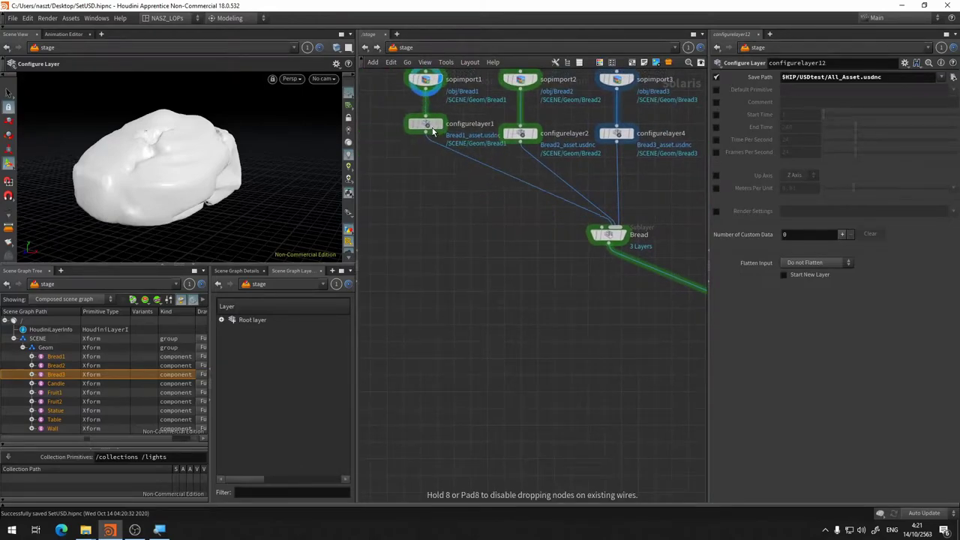
{"action": "middle_click_drag", "start_coordinate": [637, 290], "coordinate": [504, 263]}
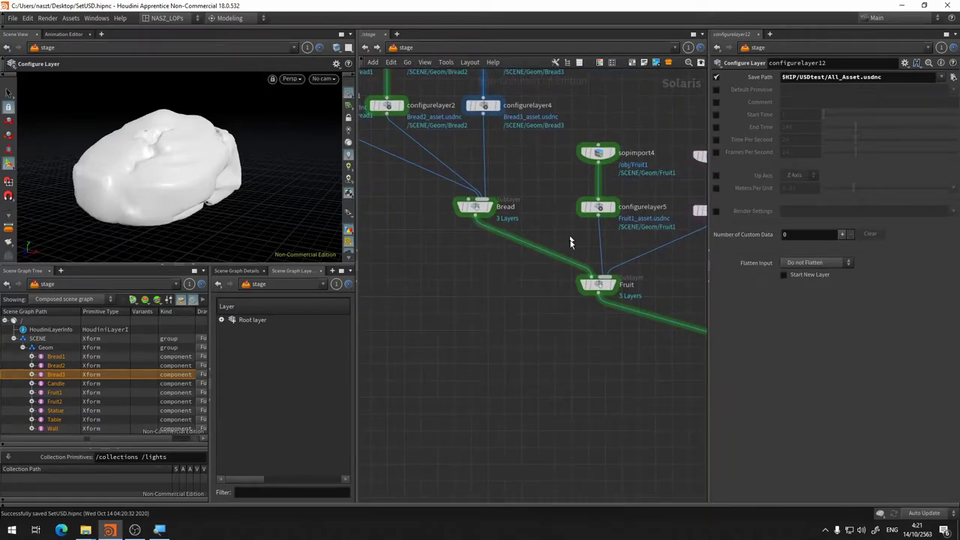
{"action": "middle_click_drag", "start_coordinate": [570, 242], "coordinate": [393, 83]}
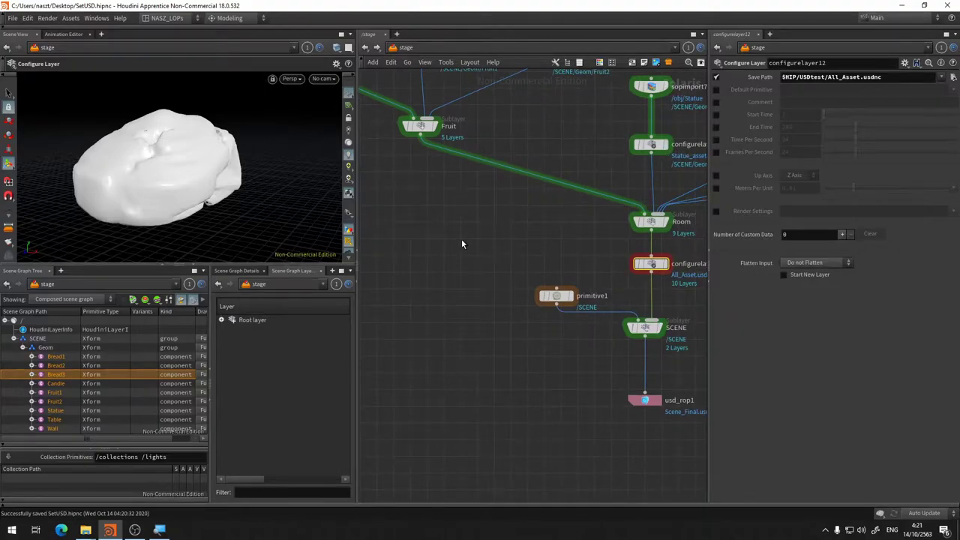
{"action": "middle_click_drag", "start_coordinate": [462, 244], "coordinate": [596, 413]}
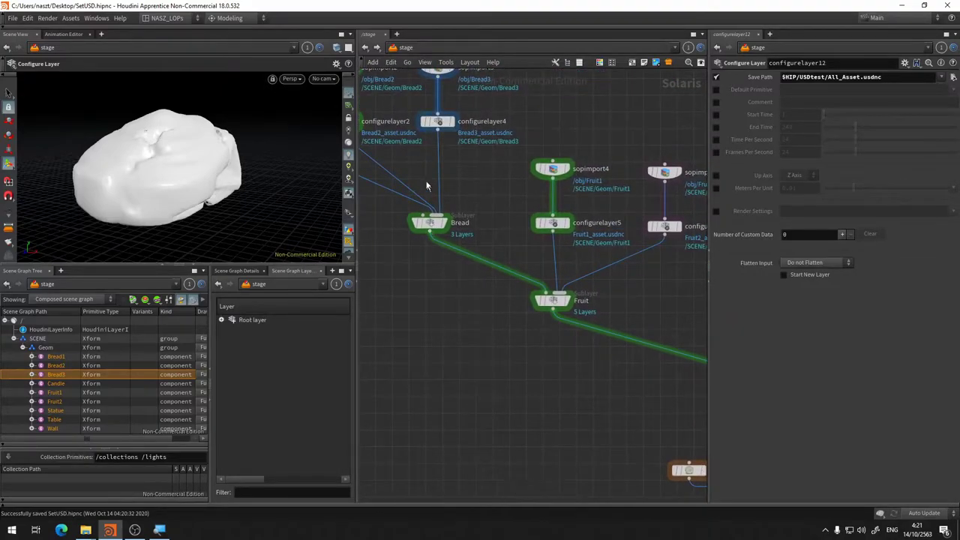
{"action": "middle_click_drag", "start_coordinate": [421, 148], "coordinate": [433, 186]}
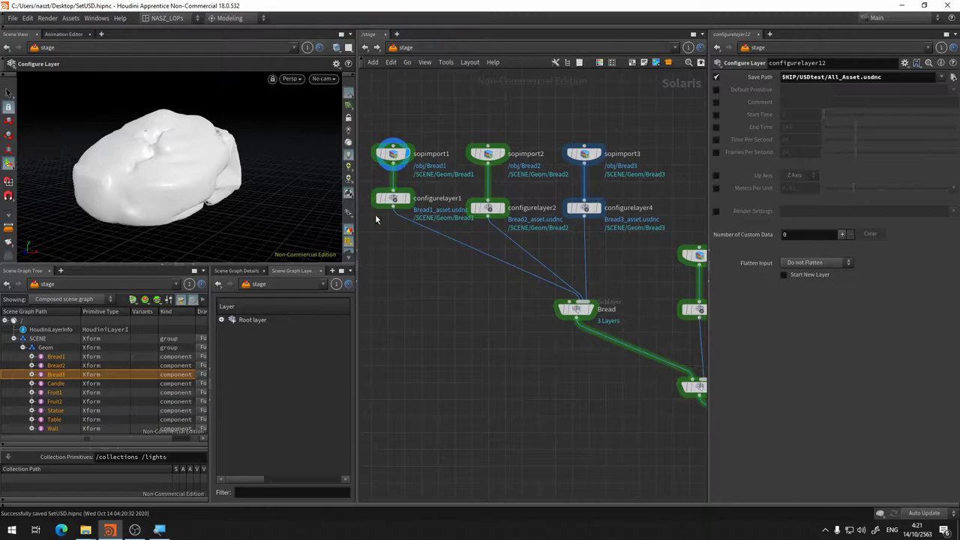
{"action": "mouse_move", "coordinate": [535, 285]}
{"action": "middle_mouse_down"}
{"action": "mouse_move", "coordinate": [401, 136]}
{"action": "mouse_move", "coordinate": [558, 234]}
{"action": "middle_mouse_up"}
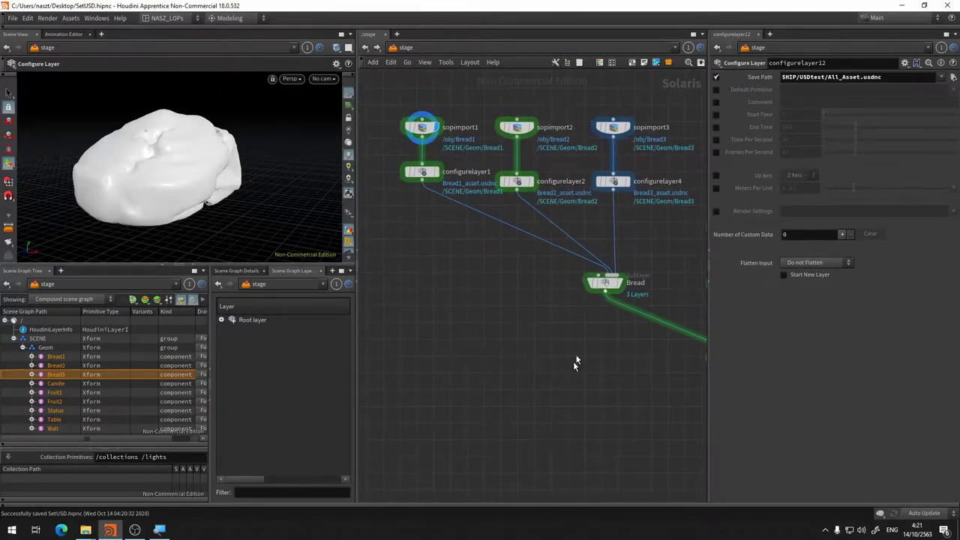
{"action": "mouse_move", "coordinate": [594, 390]}
{"action": "middle_mouse_down"}
{"action": "mouse_move", "coordinate": [533, 278]}
{"action": "mouse_move", "coordinate": [522, 291]}
{"action": "middle_mouse_up"}
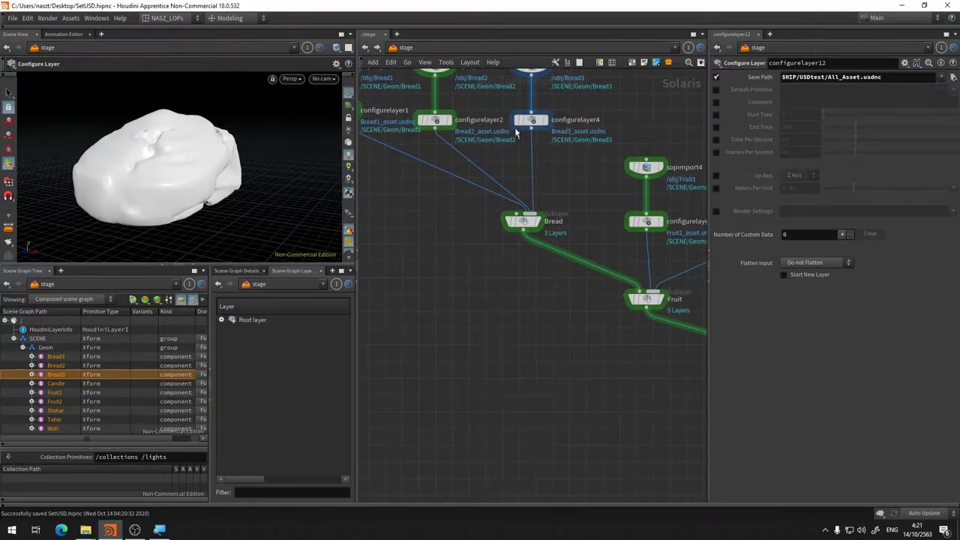
{"action": "middle_click_drag", "start_coordinate": [507, 150], "coordinate": [532, 207]}
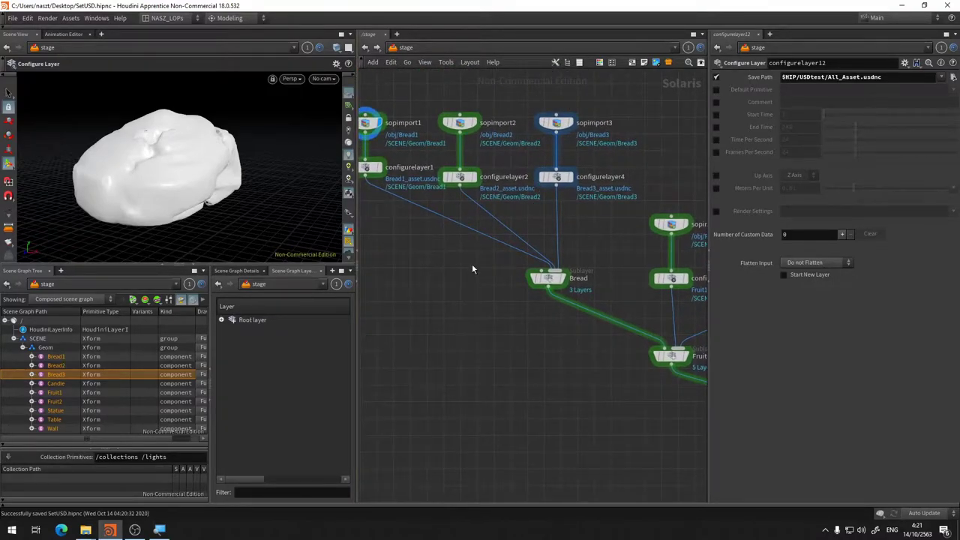
{"action": "middle_click_drag", "start_coordinate": [375, 268], "coordinate": [480, 252]}
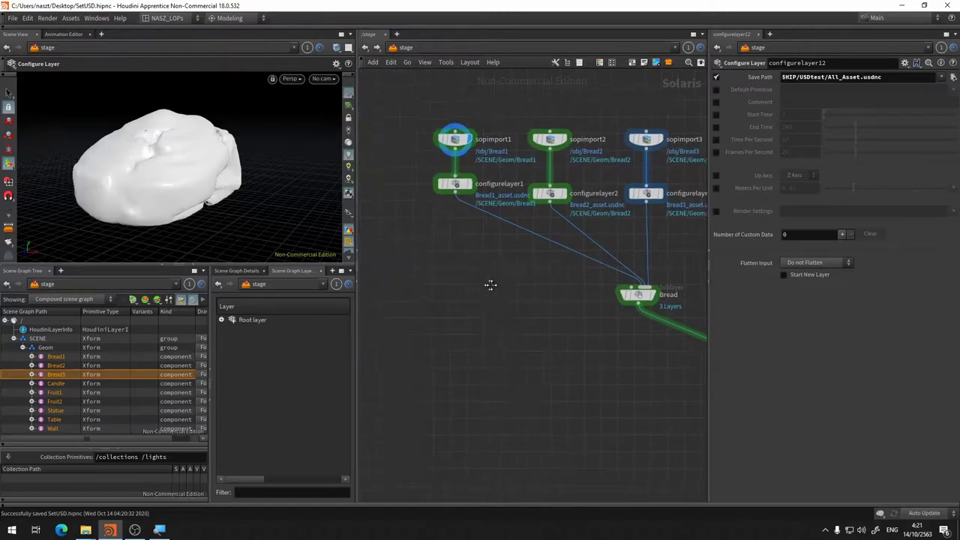
{"action": "left_click_drag", "start_coordinate": [467, 153], "coordinate": [465, 222]}
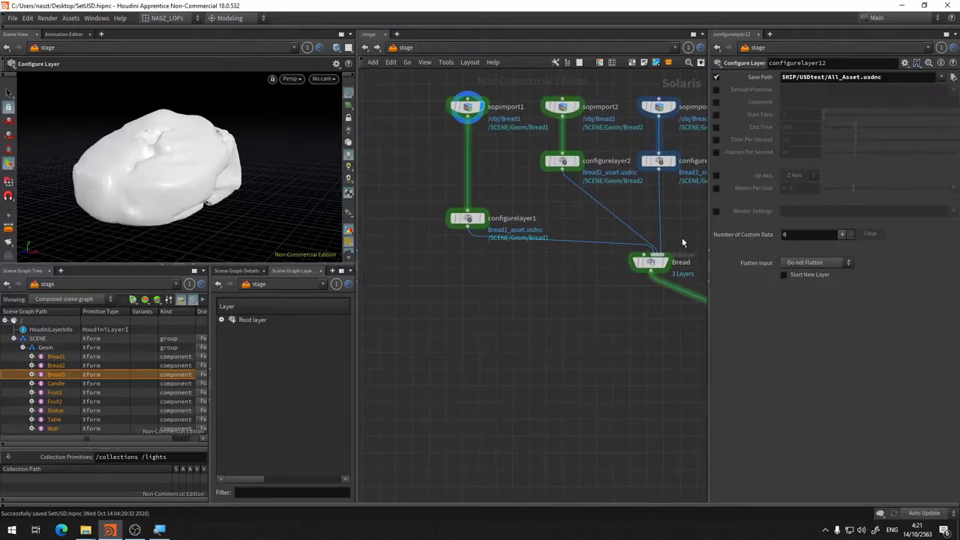
{"action": "middle_click_drag", "start_coordinate": [495, 153], "coordinate": [490, 204]}
Insert a Material Library node, materiallibrary1, on the wire between sopimport1 and configurelayer1
{"action": "scroll", "coordinate": [491, 197], "scroll_direction": "up", "scroll_amount": 5}
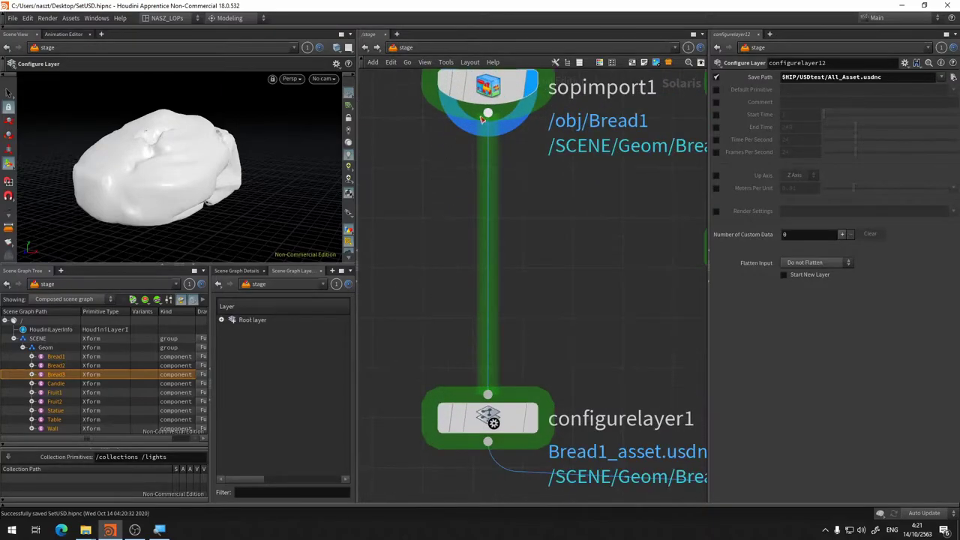
{"action": "key", "text": "Tab"}
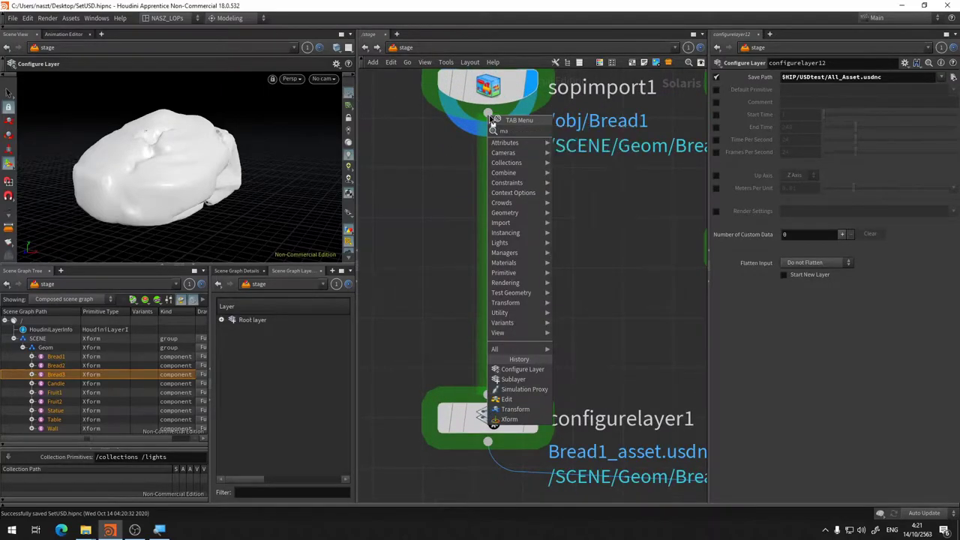
{"action": "type", "text": "mater"}
{"action": "left_click", "coordinate": [609, 135]}
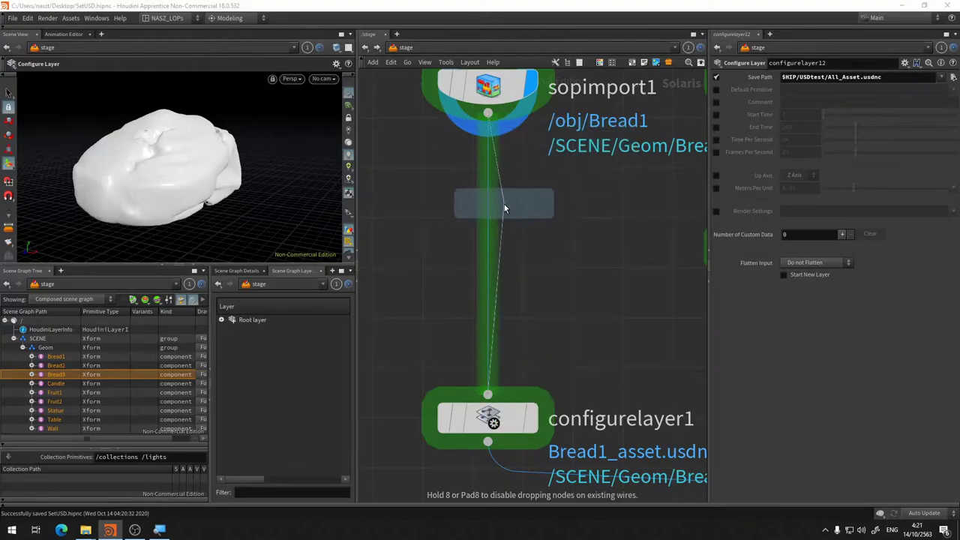
{"action": "left_click", "coordinate": [491, 222]}
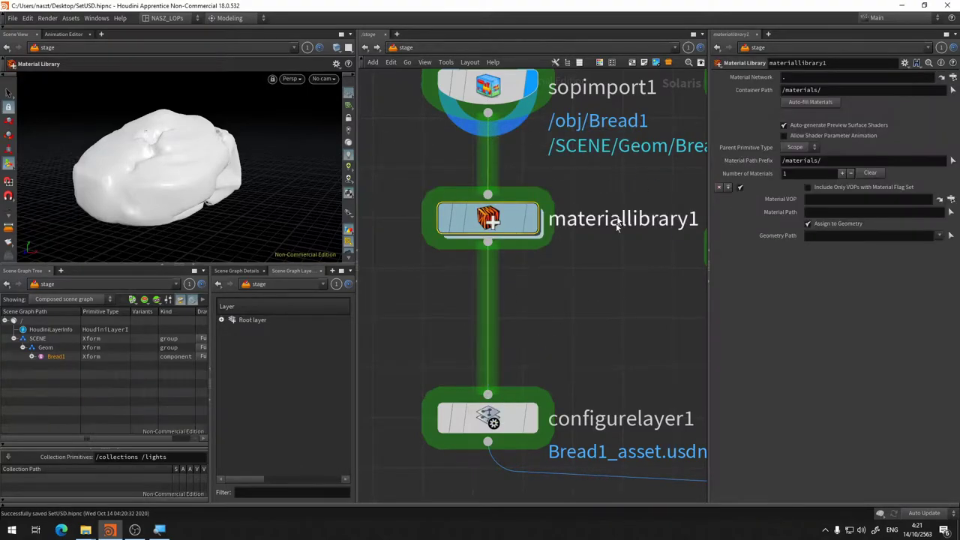
{"action": "mouse_move", "coordinate": [604, 263]}
{"action": "middle_mouse_down"}
{"action": "mouse_move", "coordinate": [490, 225]}
{"action": "mouse_move", "coordinate": [549, 182]}
{"action": "middle_mouse_up"}
{"action": "double_click", "coordinate": [497, 144]}
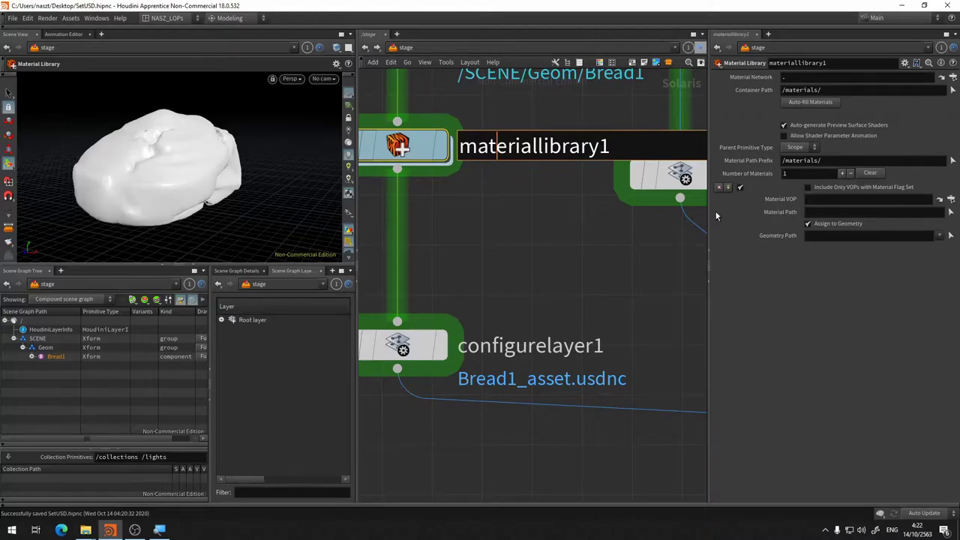
{"action": "left_click", "coordinate": [488, 218]}
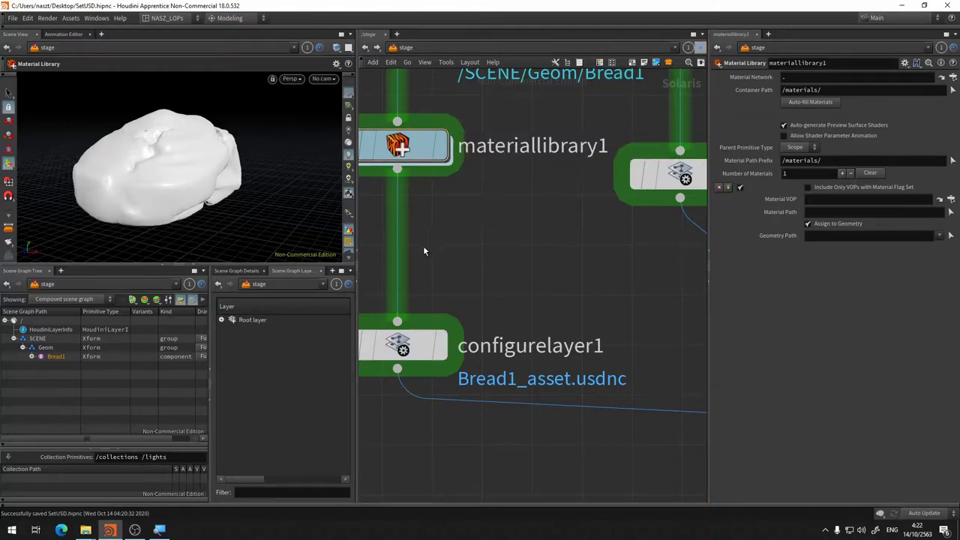
Review configurelayer1 and the Bread sublayer result, then go inside materiallibrary1
{"action": "middle_click_drag", "start_coordinate": [517, 265], "coordinate": [578, 243]}
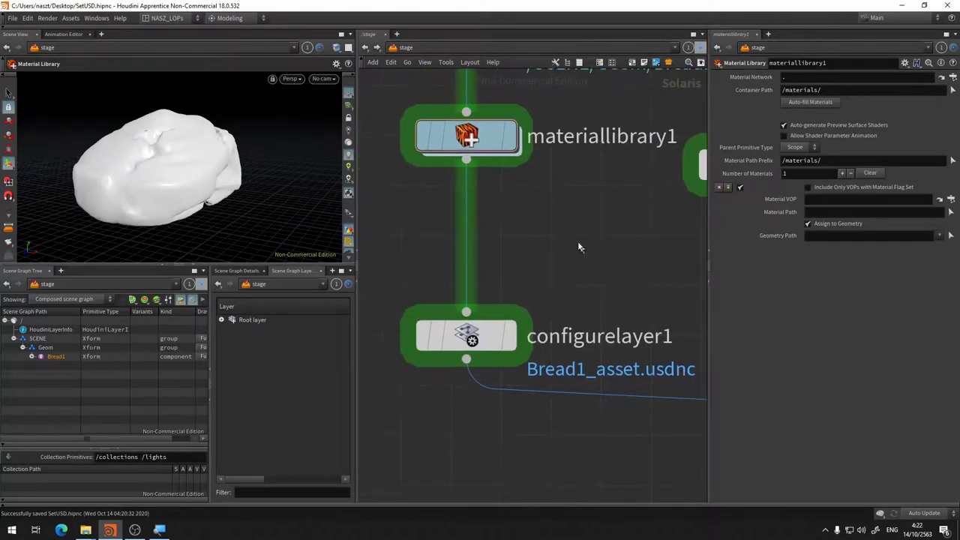
{"action": "left_click", "coordinate": [495, 337]}
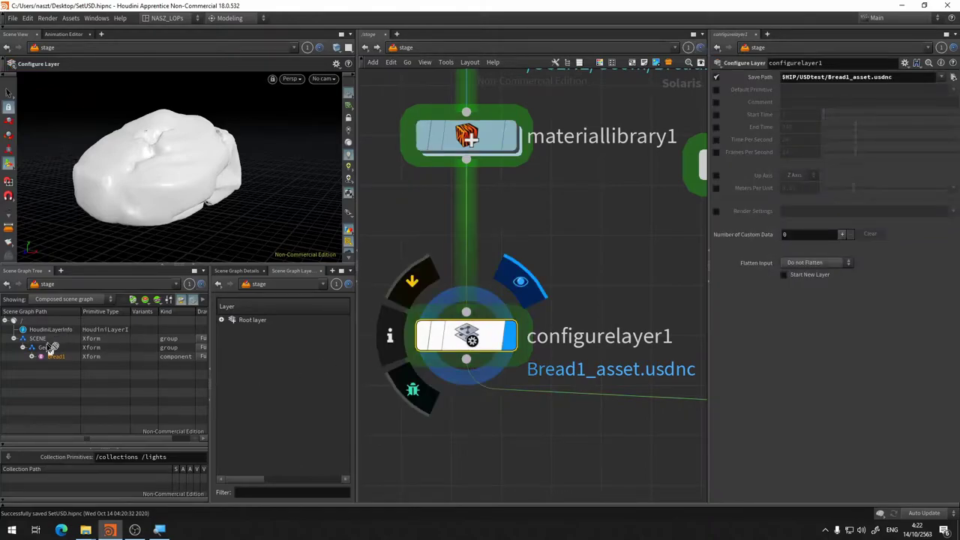
{"action": "key", "text": "h"}
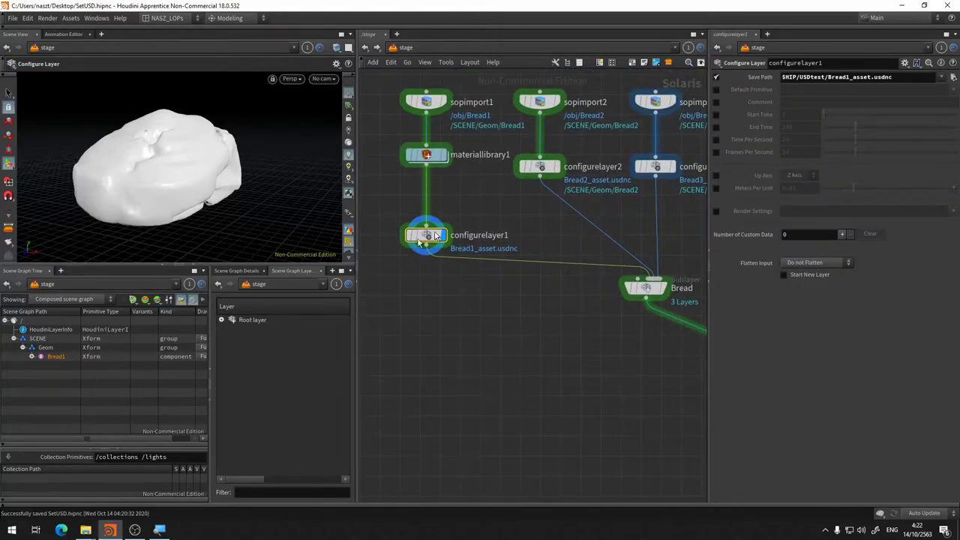
{"action": "left_click", "coordinate": [666, 265]}
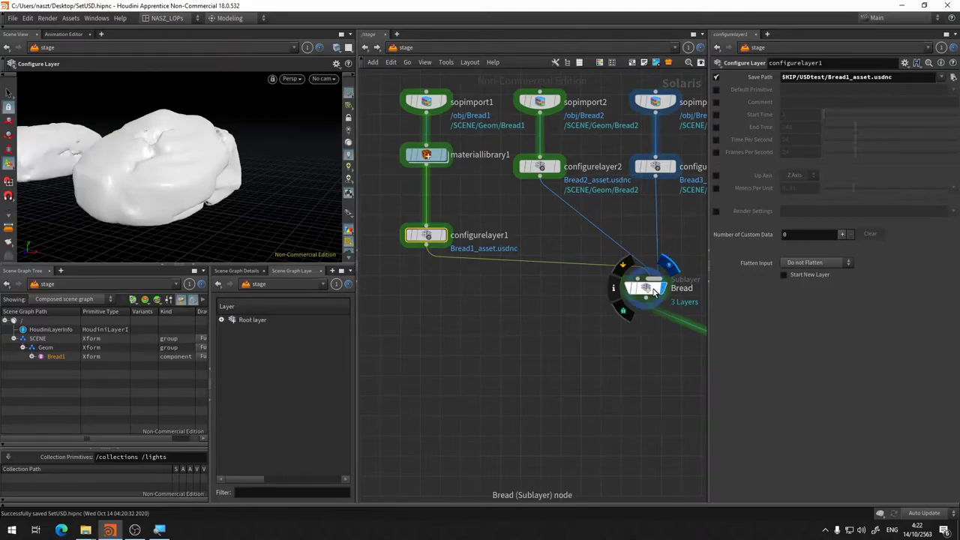
{"action": "left_click", "coordinate": [647, 288]}
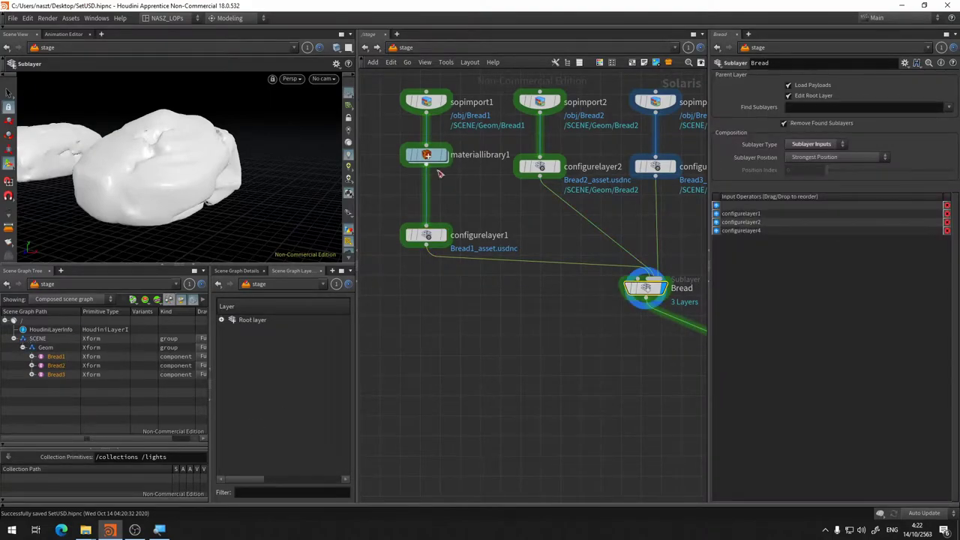
{"action": "left_click", "coordinate": [426, 155]}
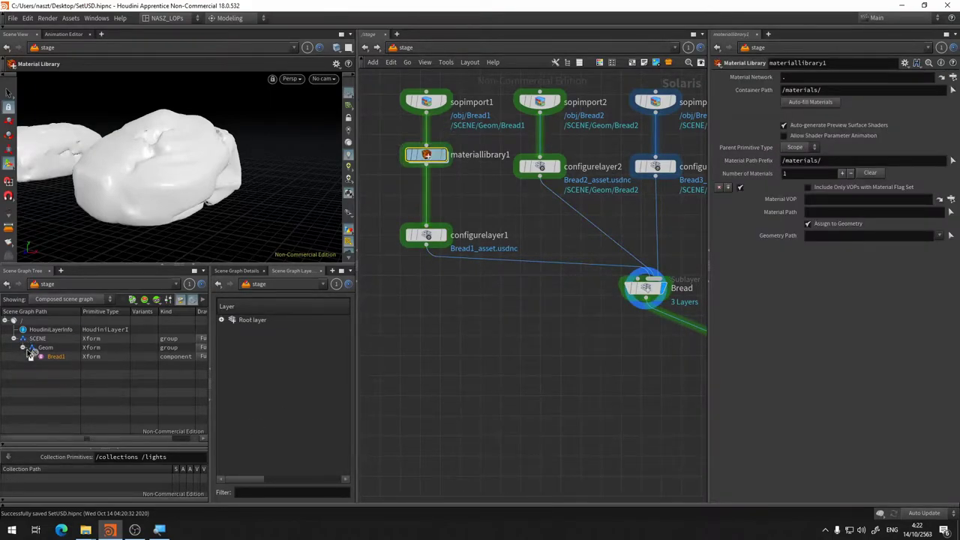
{"action": "left_click", "coordinate": [23, 347]}
{"action": "left_click", "coordinate": [22, 348]}
{"action": "middle_click_drag", "start_coordinate": [488, 195], "coordinate": [531, 276]}
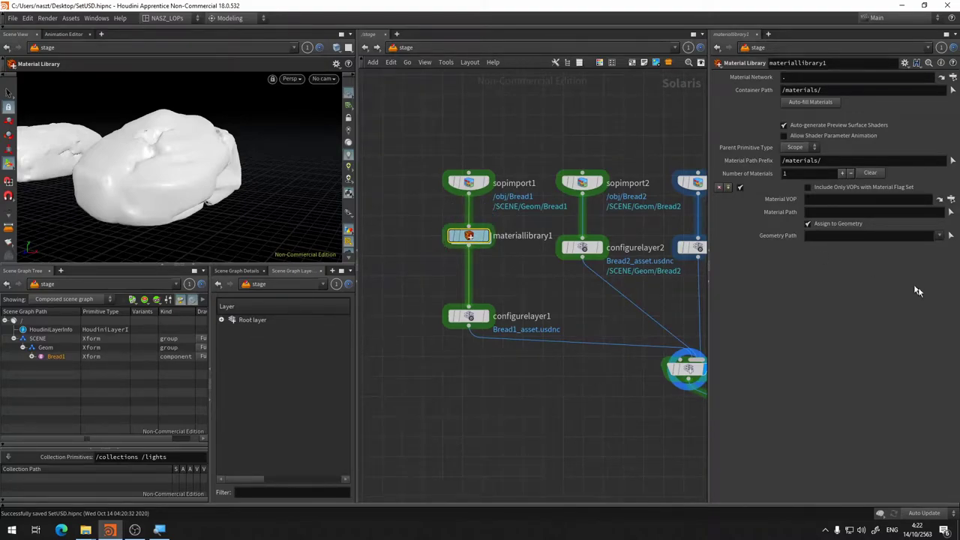
{"action": "double_click", "coordinate": [474, 239]}
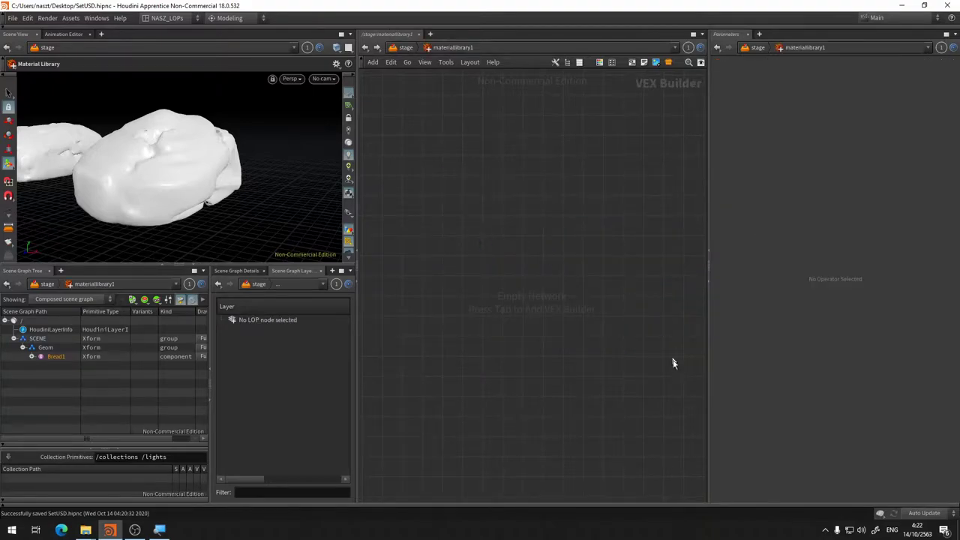
Place a Principled Shader node inside materiallibrary1
{"action": "left_click", "coordinate": [404, 47]}
{"action": "double_click", "coordinate": [477, 238]}
{"action": "key", "text": "Tab"}
{"action": "type", "text": "pr"}
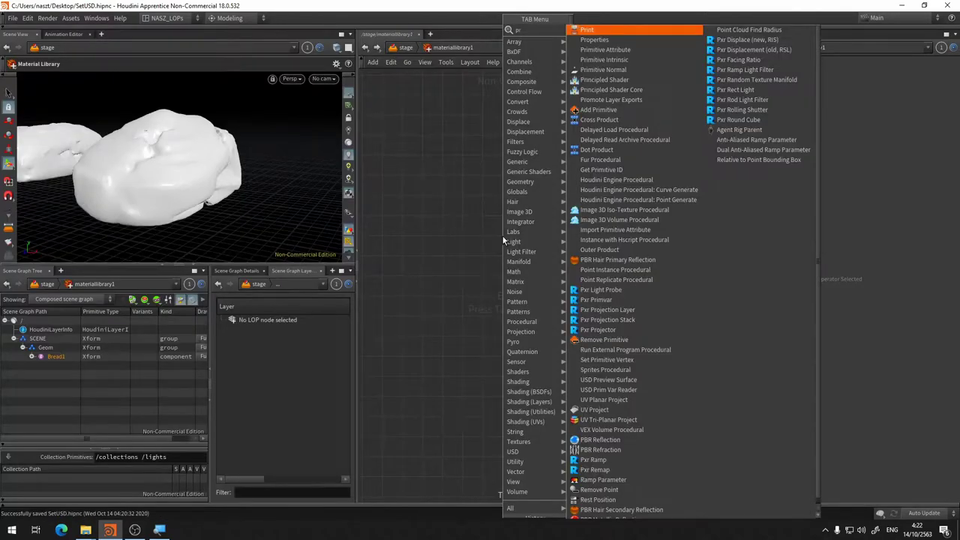
{"action": "type", "text": "inciple"}
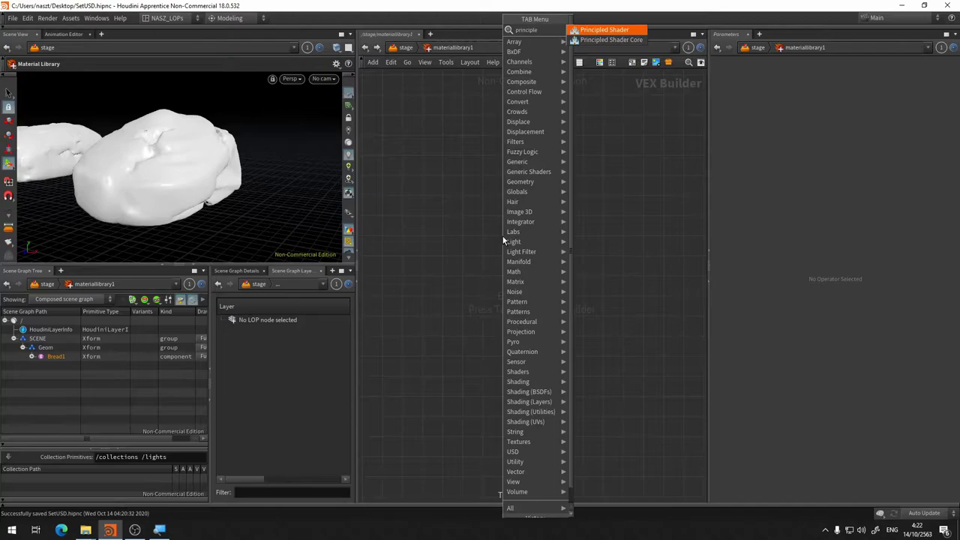
{"action": "left_click", "coordinate": [595, 34]}
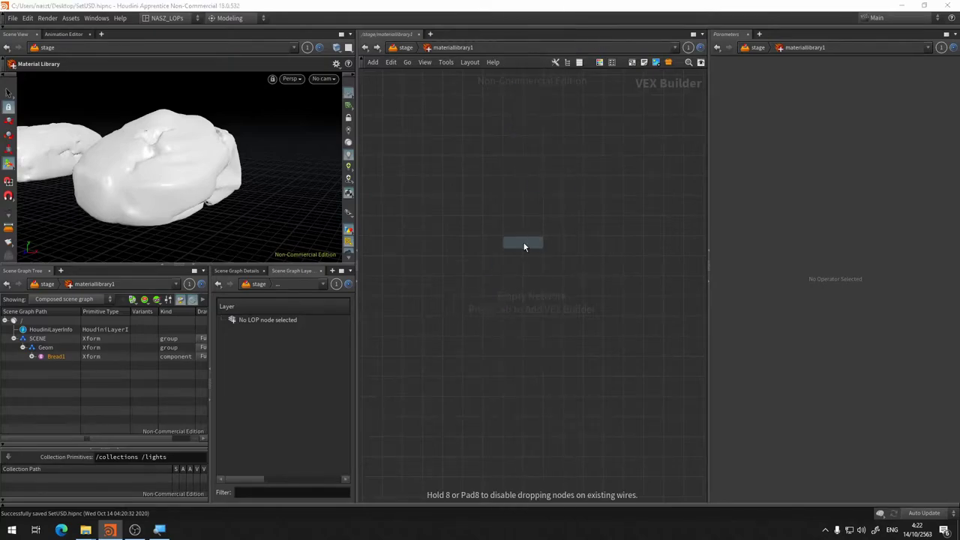
{"action": "left_click", "coordinate": [522, 242]}
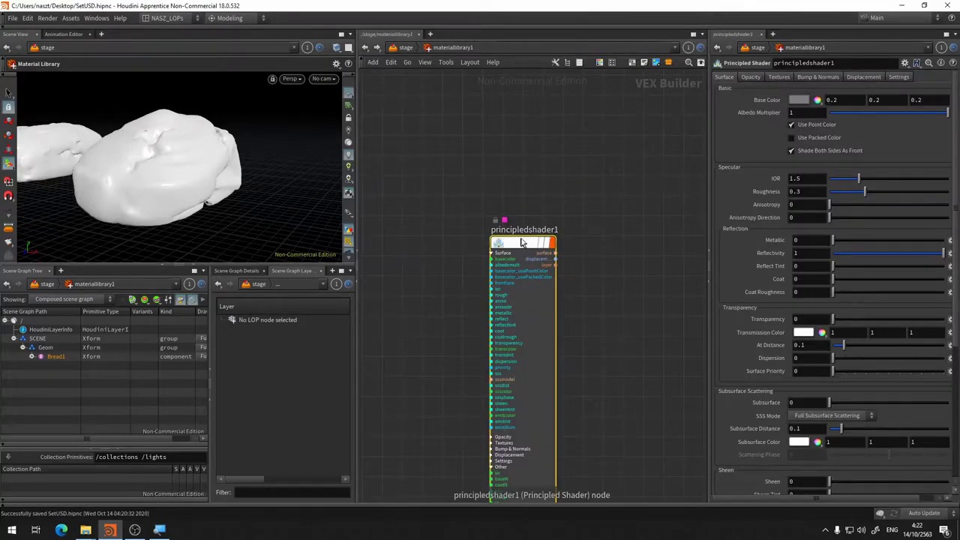
{"action": "key", "text": "h"}
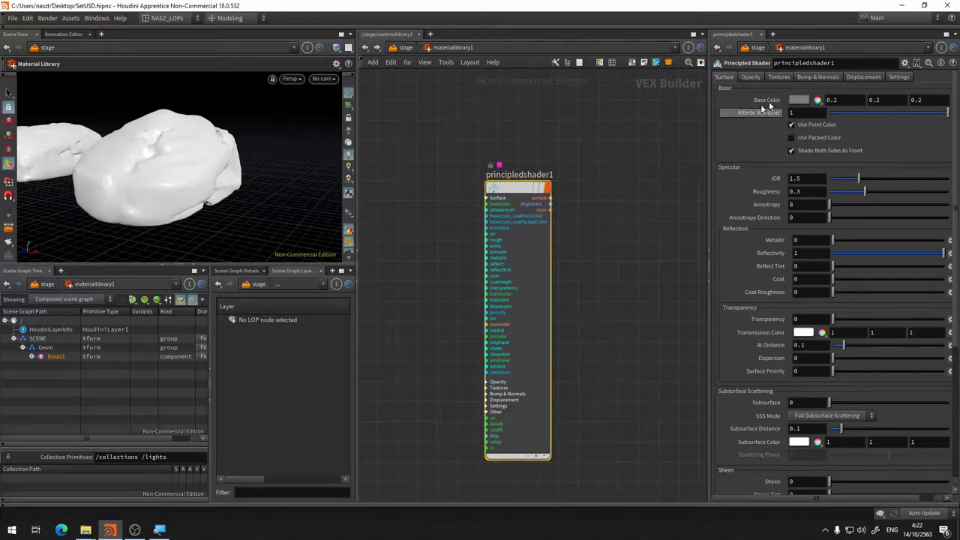
Set the shader's Base Color to pure red (1, 0, 0)
{"action": "left_click", "coordinate": [801, 102]}
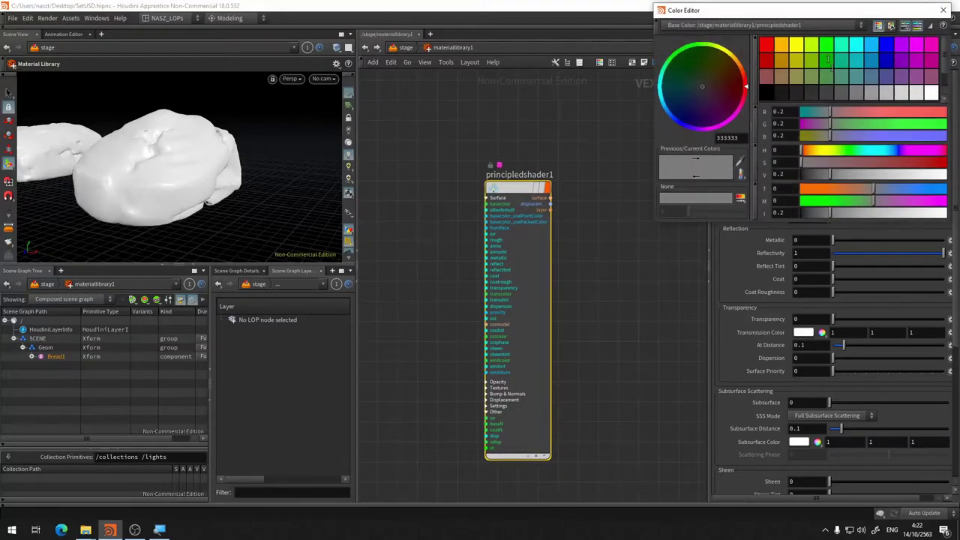
{"action": "left_click", "coordinate": [795, 46]}
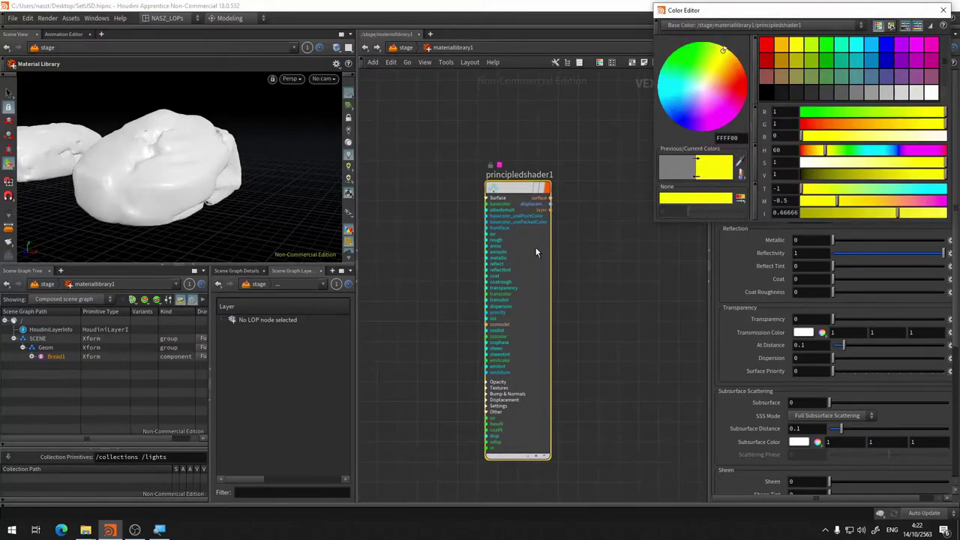
{"action": "left_click", "coordinate": [765, 47]}
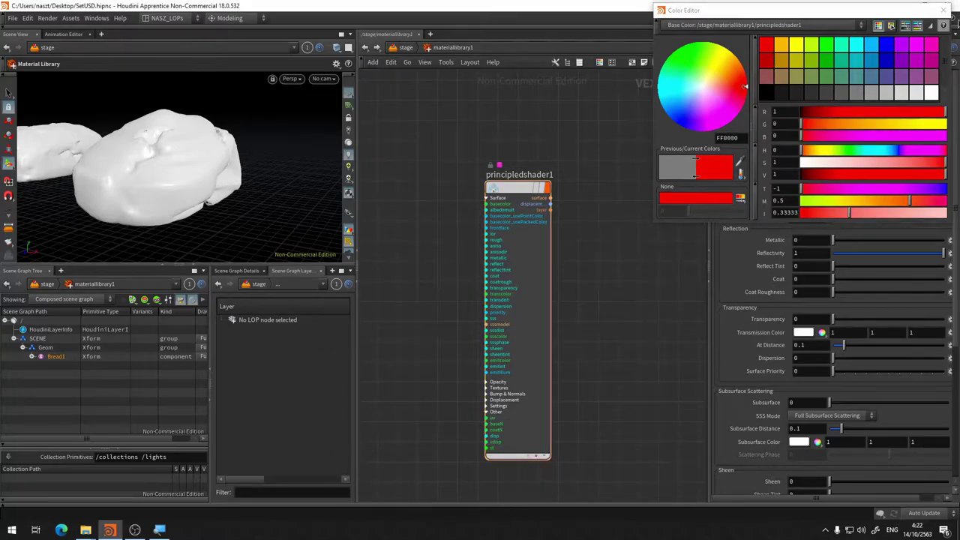
{"action": "left_click", "coordinate": [944, 11]}
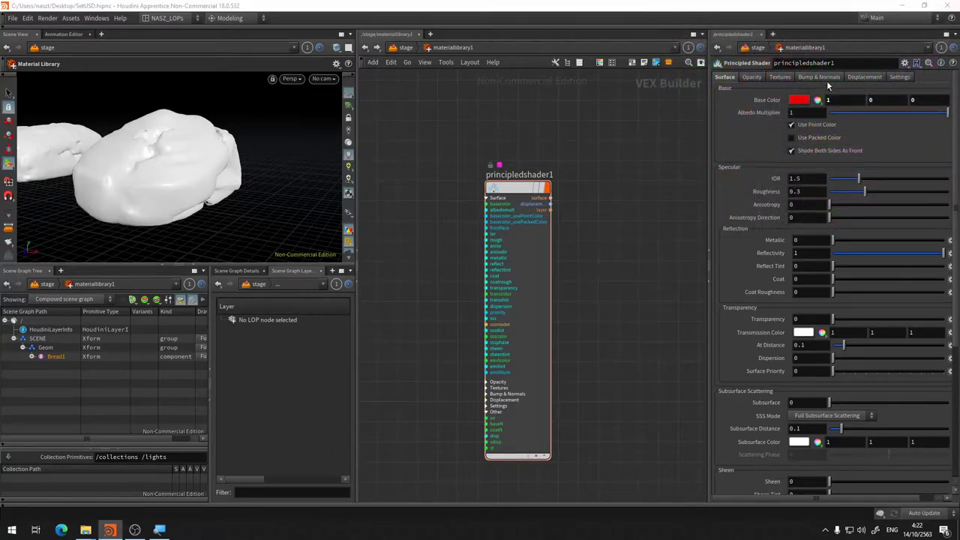
Rename the principledshader1 node to Bread1
{"action": "double_click", "coordinate": [518, 174]}
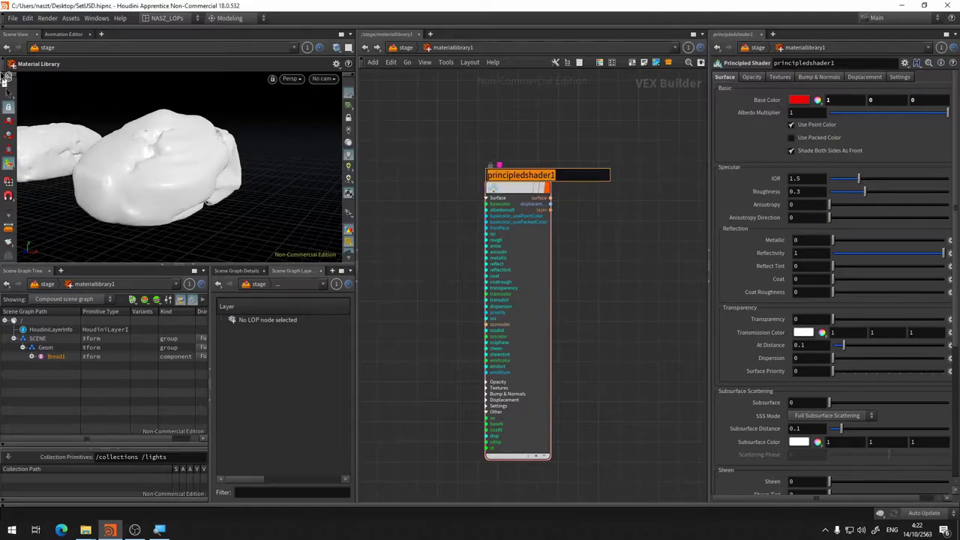
{"action": "type", "text": "Bread"}
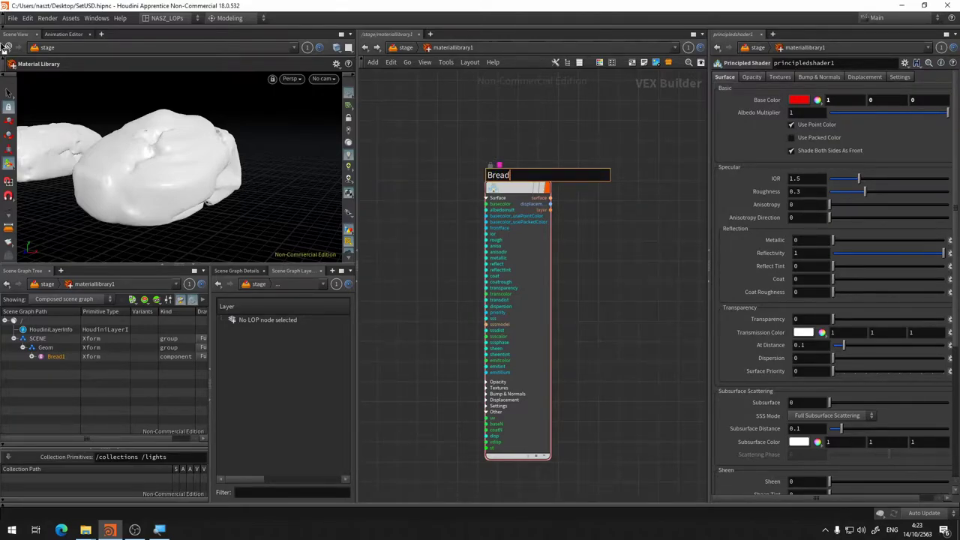
{"action": "type", "text": "1"}
{"action": "key", "text": "Return"}
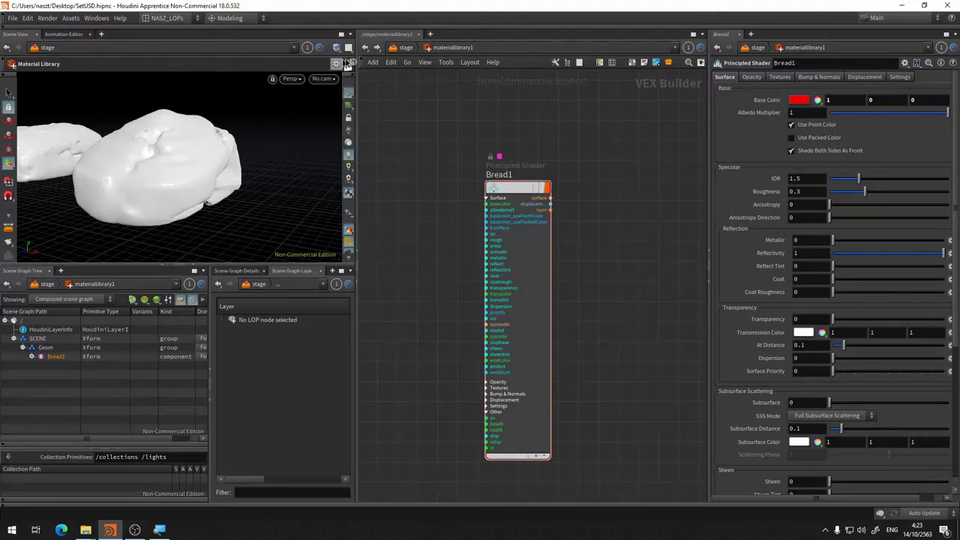
Auto-fill materiallibrary1 with the Bread1 shader and check /materials/Bread1 in the scene tree
{"action": "left_click", "coordinate": [405, 47]}
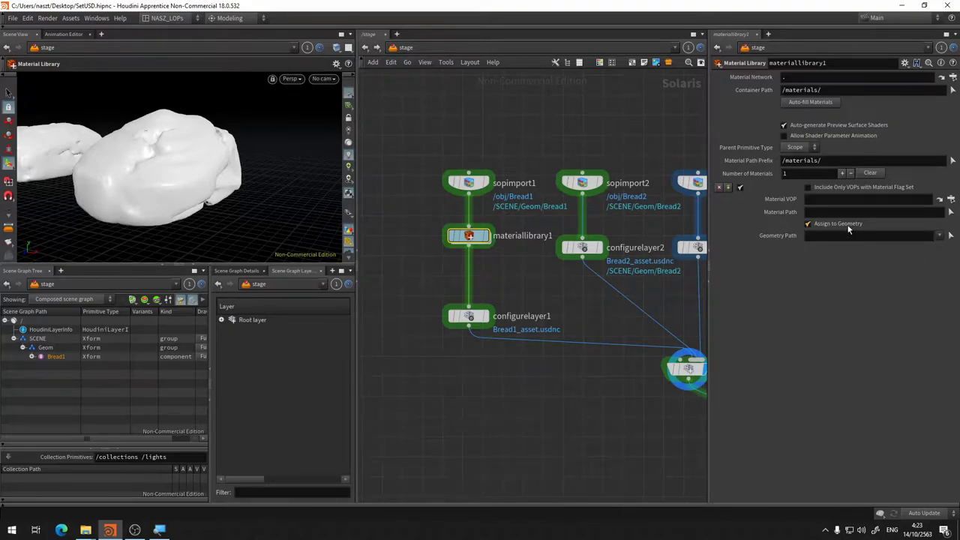
{"action": "left_click", "coordinate": [824, 102]}
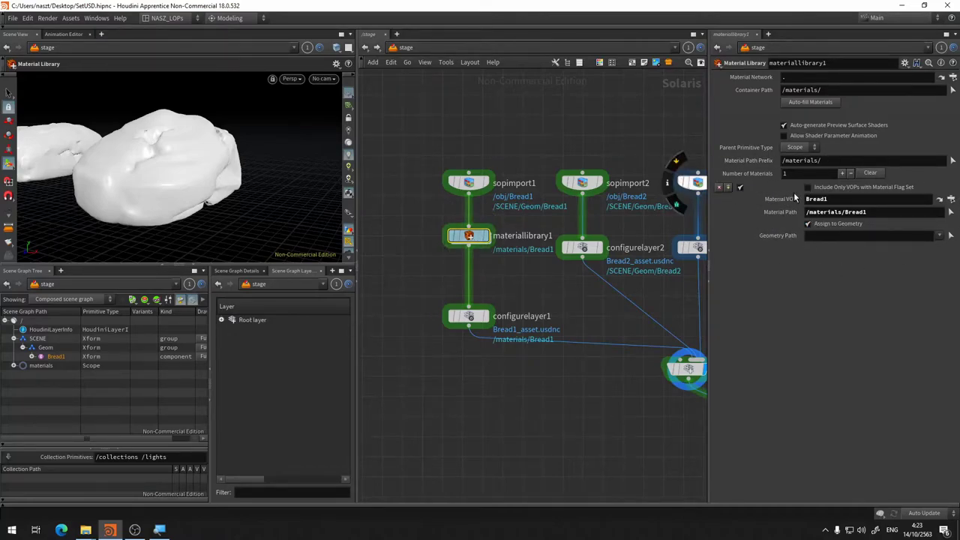
{"action": "left_click", "coordinate": [14, 365]}
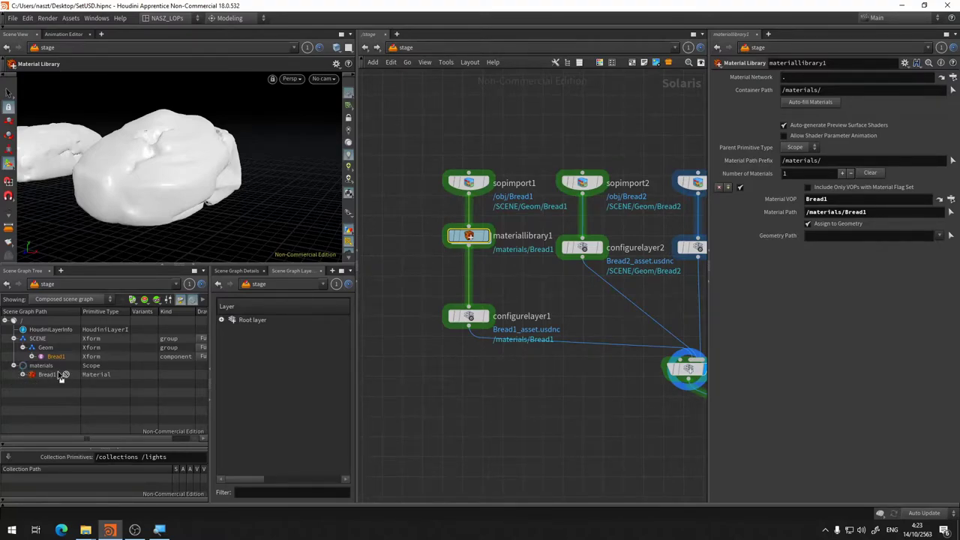
{"action": "left_click_drag", "start_coordinate": [60, 377], "coordinate": [72, 355]}
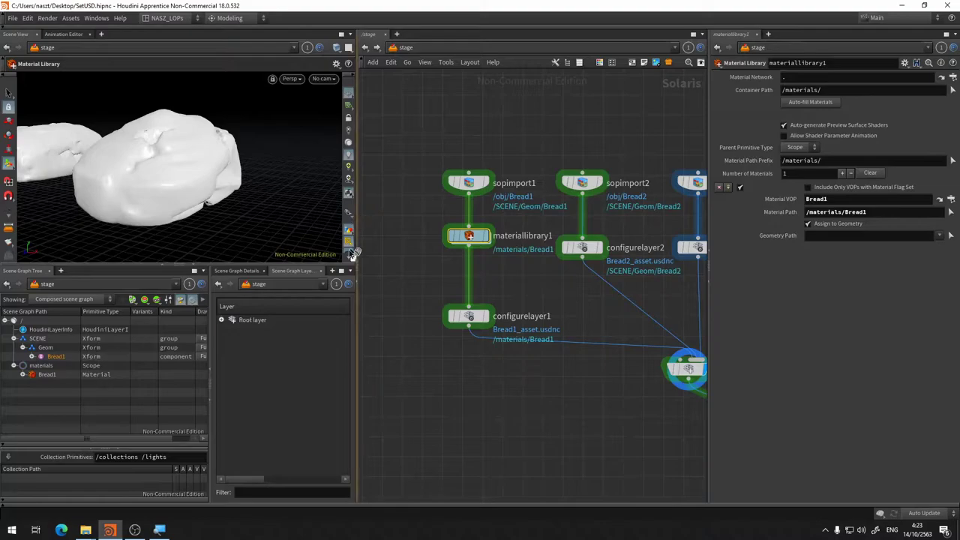
{"action": "left_click", "coordinate": [32, 357]}
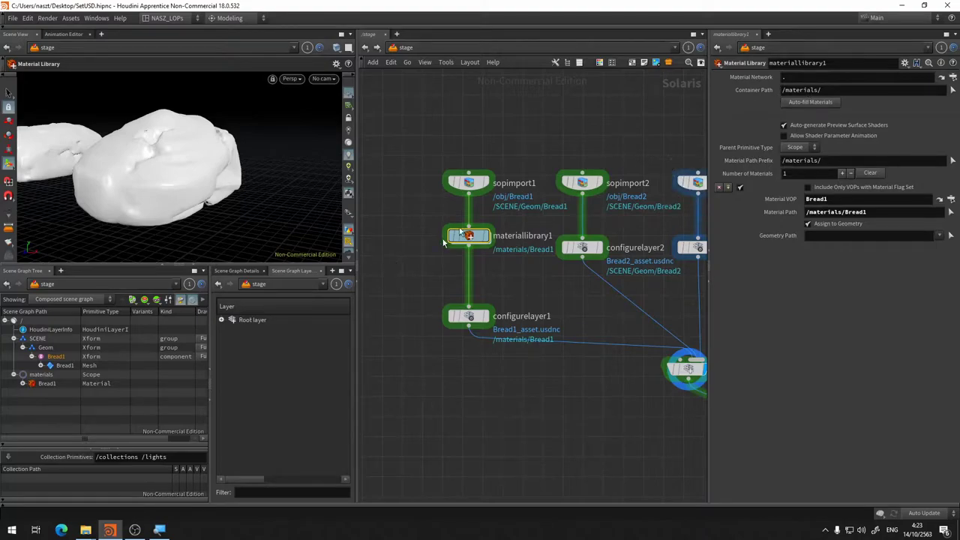
{"action": "left_click", "coordinate": [468, 182]}
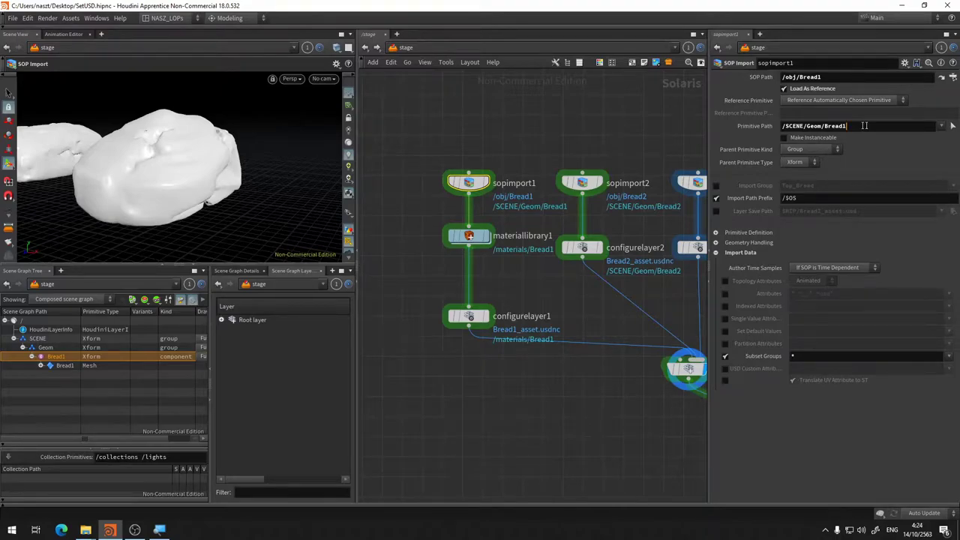
Set materiallibrary1's Container Path to /SCENE/Geom/Bread1/materials/ using the copied prim path
{"action": "left_click_drag", "start_coordinate": [863, 126], "coordinate": [538, 108]}
{"action": "key", "text": "ctrl+c"}
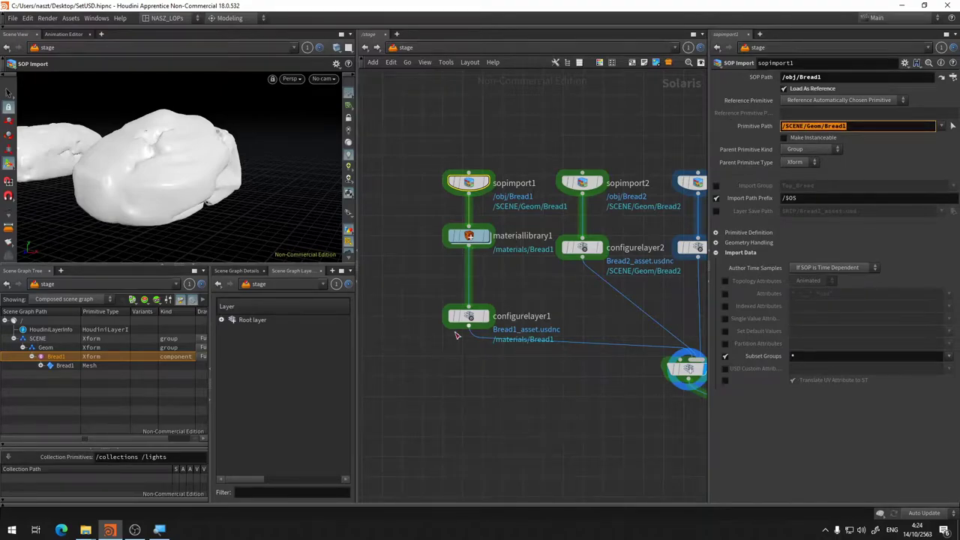
{"action": "left_click", "coordinate": [473, 237]}
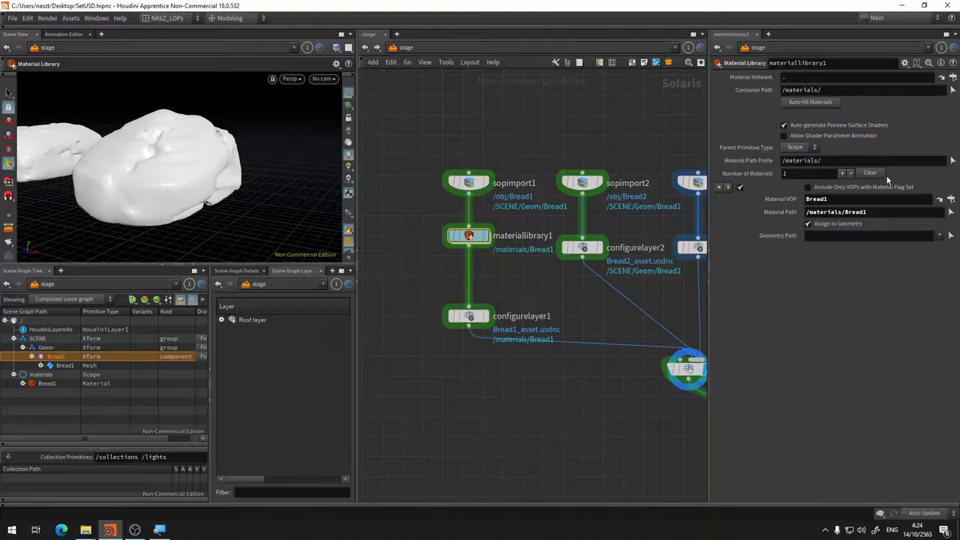
{"action": "left_click", "coordinate": [872, 174]}
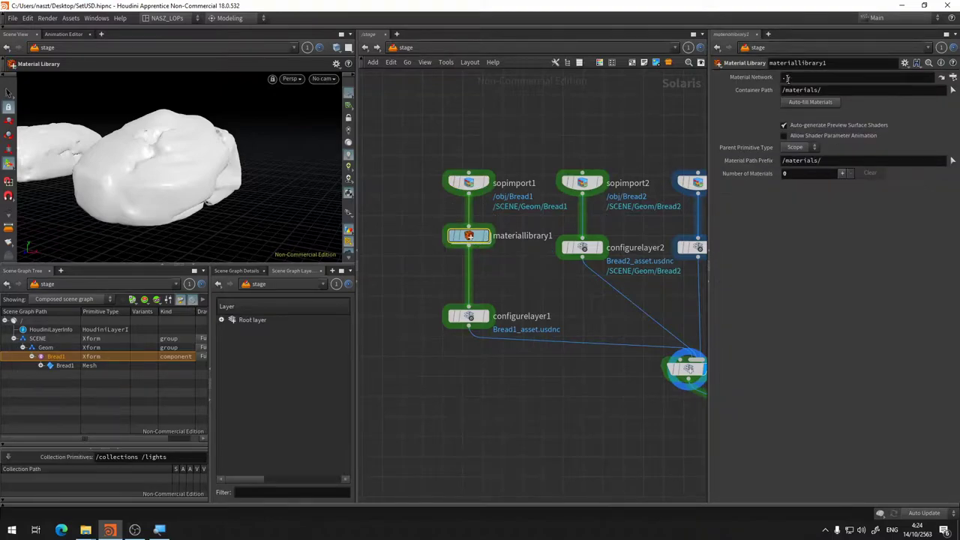
{"action": "left_click", "coordinate": [810, 90]}
{"action": "key", "text": "ctrl+v"}
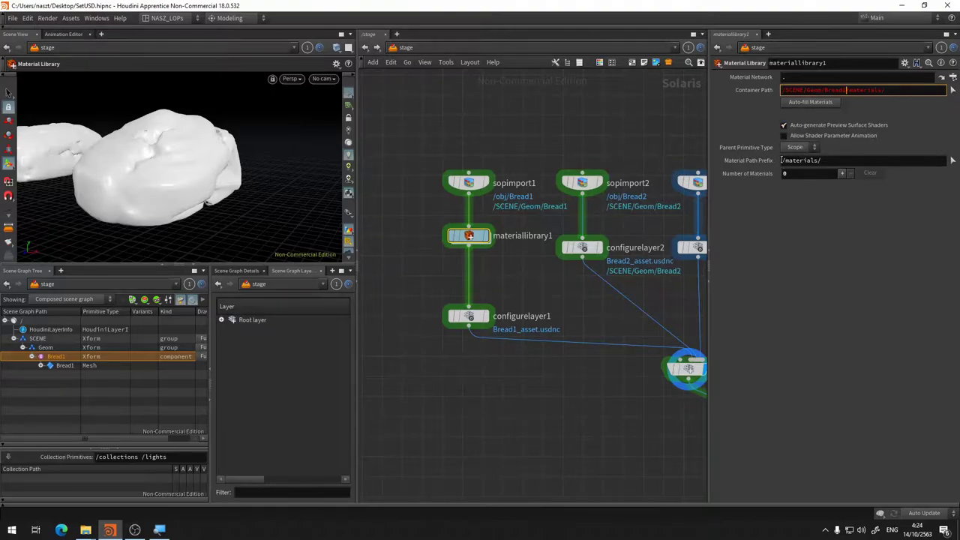
{"action": "key", "text": "Return"}
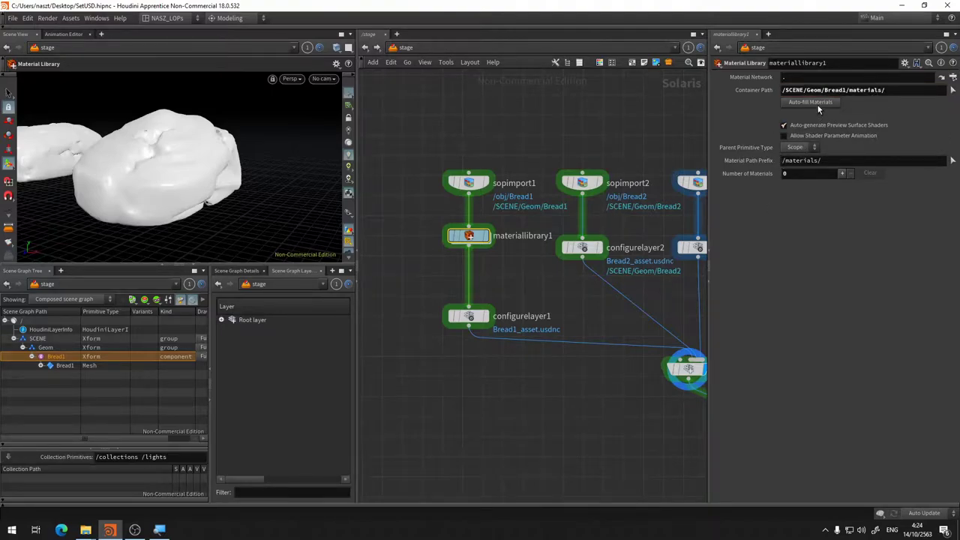
Re-run Auto-fill Materials and check the Bread1 material under the materials scope
{"action": "left_click", "coordinate": [819, 103]}
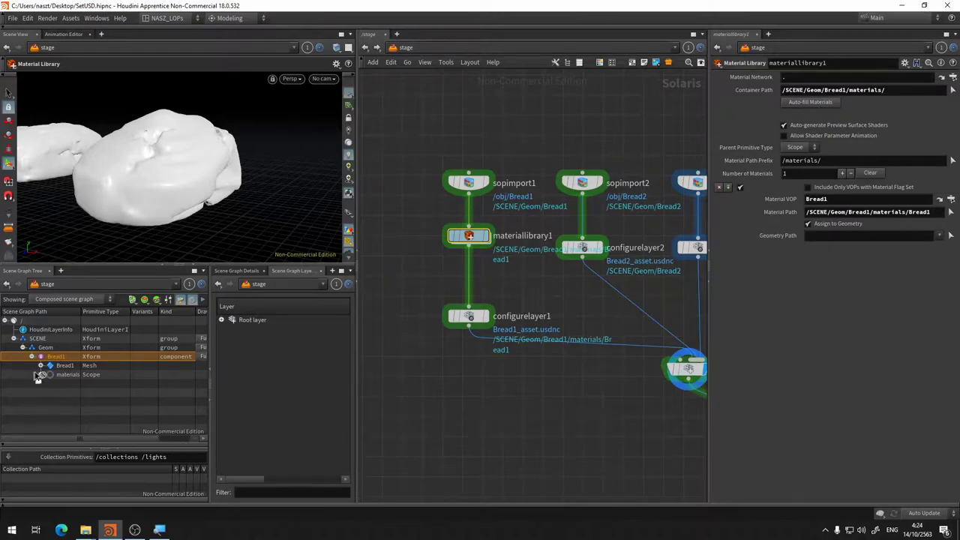
{"action": "left_click", "coordinate": [41, 374]}
{"action": "left_click", "coordinate": [42, 374]}
{"action": "mouse_move", "coordinate": [468, 237]}
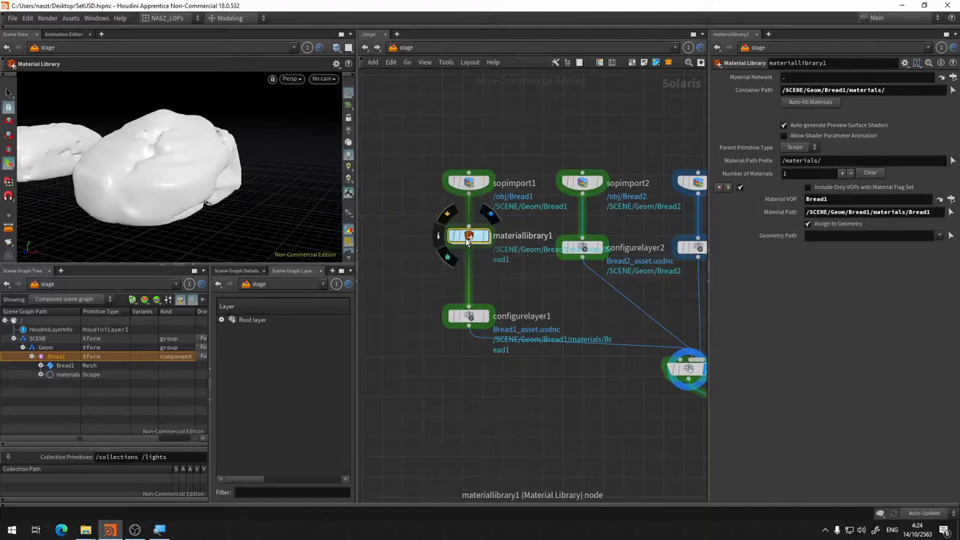
Survey the LOP network and select configurelayer1 to show its Configure Layer parameters
{"action": "left_click", "coordinate": [466, 239]}
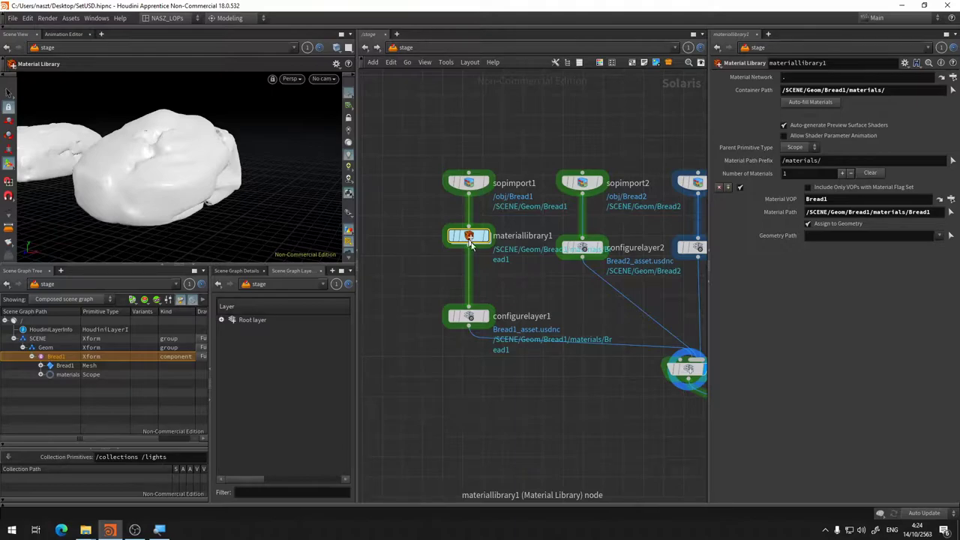
{"action": "scroll", "coordinate": [469, 242], "scroll_direction": "down", "scroll_amount": 5}
{"action": "mouse_move", "coordinate": [570, 322]}
{"action": "middle_mouse_down"}
{"action": "mouse_move", "coordinate": [414, 253]}
{"action": "mouse_move", "coordinate": [399, 234]}
{"action": "middle_mouse_up"}
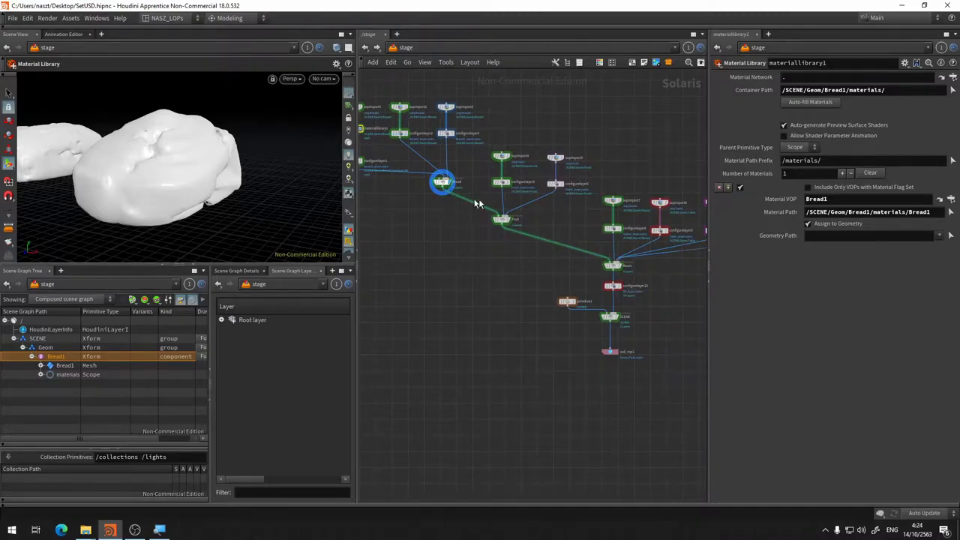
{"action": "middle_click_drag", "start_coordinate": [412, 262], "coordinate": [497, 325]}
{"action": "scroll", "coordinate": [488, 318], "scroll_direction": "up", "scroll_amount": 5}
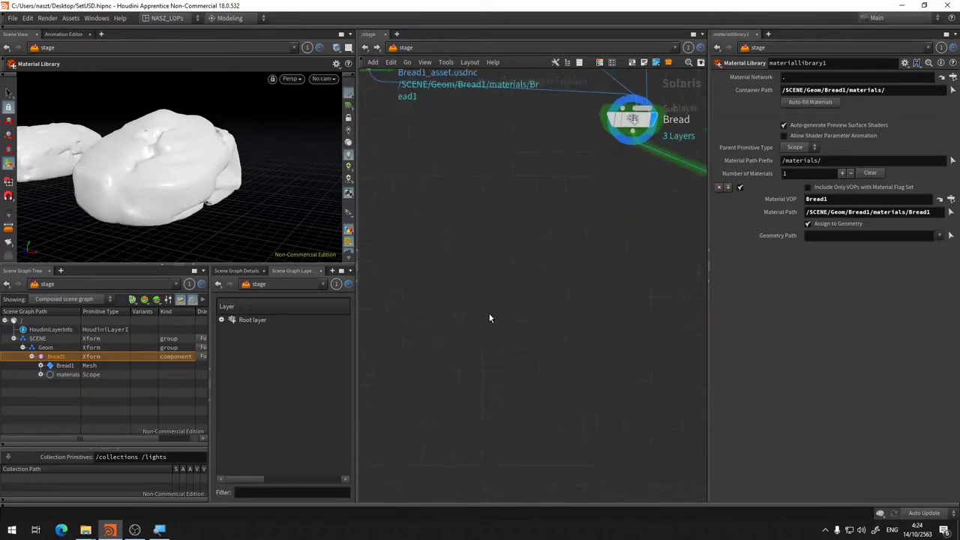
{"action": "scroll", "coordinate": [465, 210], "scroll_direction": "down", "scroll_amount": 4}
{"action": "scroll", "coordinate": [425, 284], "scroll_direction": "down", "scroll_amount": 2}
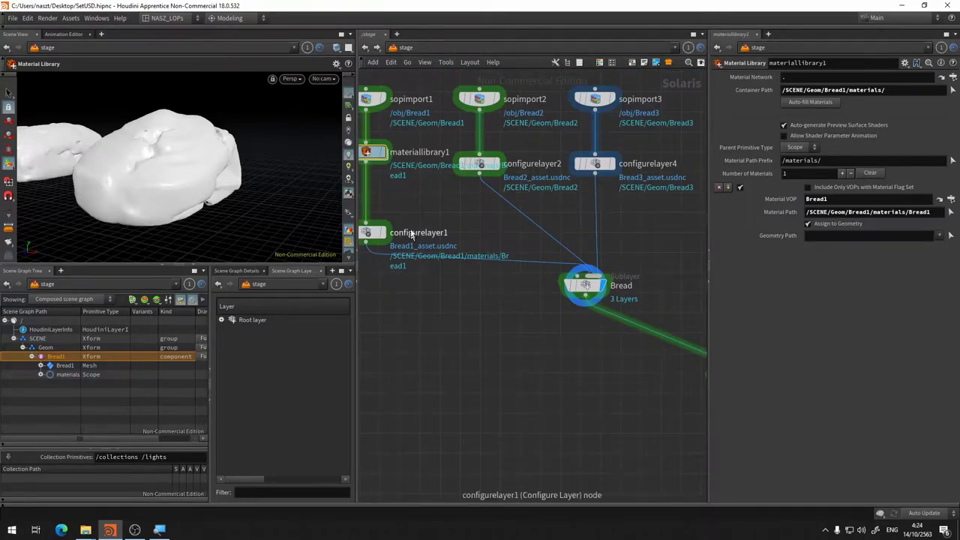
{"action": "middle_click_drag", "start_coordinate": [417, 214], "coordinate": [571, 237]}
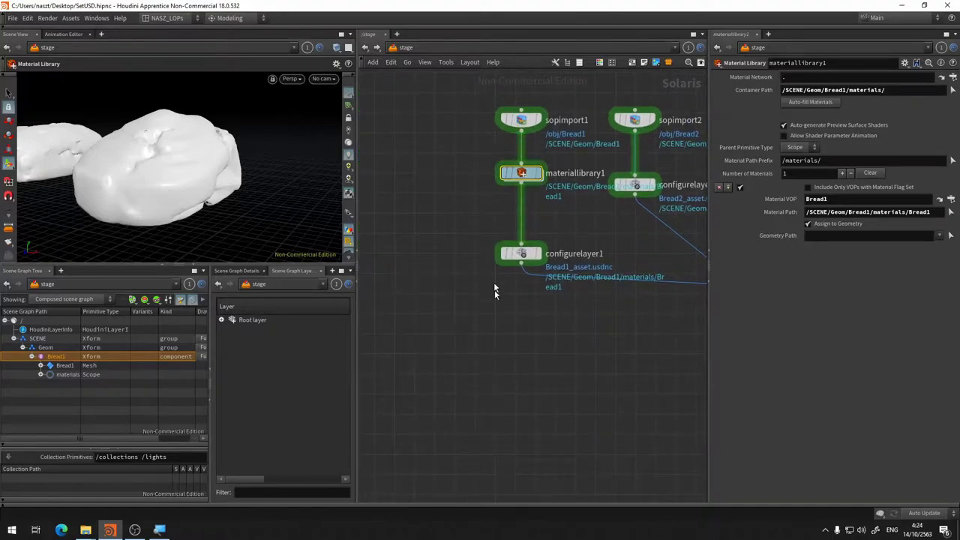
{"action": "left_click", "coordinate": [511, 262]}
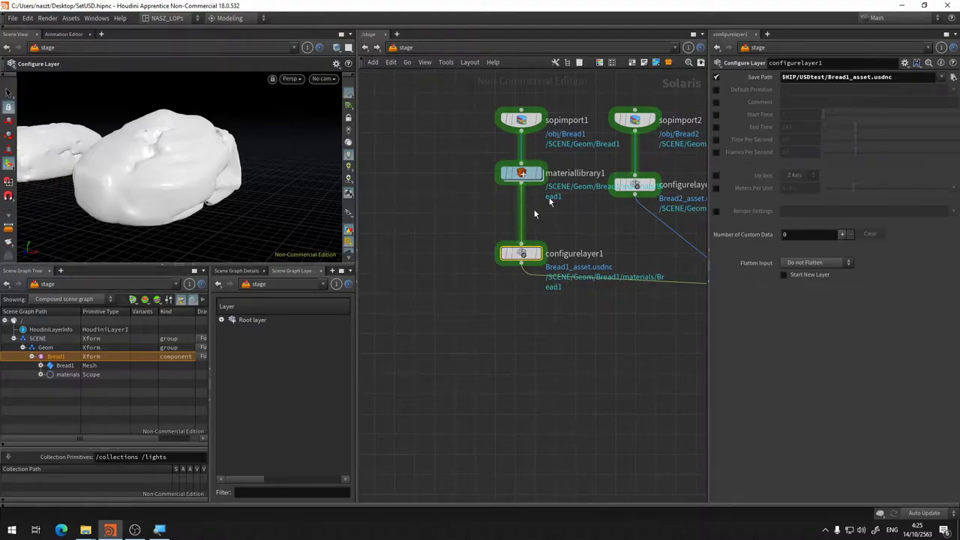
Pan the network to look over the Bread sublayer and sopimport nodes
{"action": "middle_click_drag", "start_coordinate": [589, 396], "coordinate": [439, 295]}
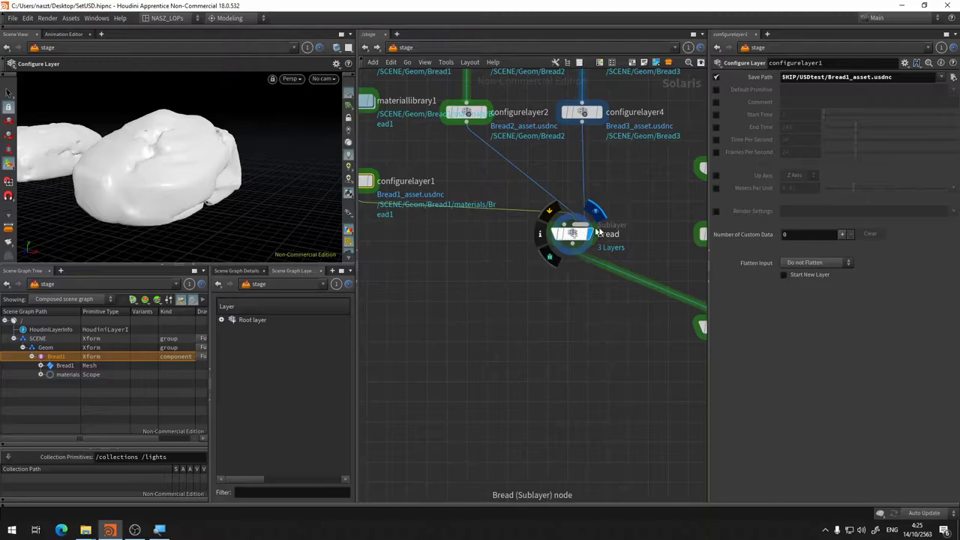
{"action": "middle_click_drag", "start_coordinate": [537, 255], "coordinate": [604, 345]}
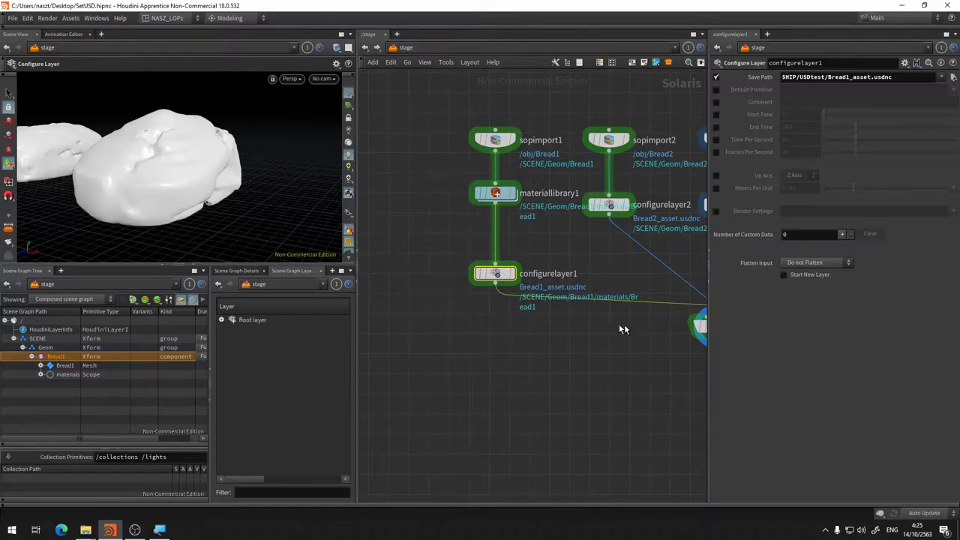
{"action": "scroll", "coordinate": [518, 260], "scroll_direction": "up", "scroll_amount": 5}
{"action": "scroll", "coordinate": [518, 260], "scroll_direction": "down", "scroll_amount": 1}
Set materiallibrary1's Geometry Path to the Bread1 mesh, keeping Assign to Geometry on
{"action": "left_click", "coordinate": [483, 210]}
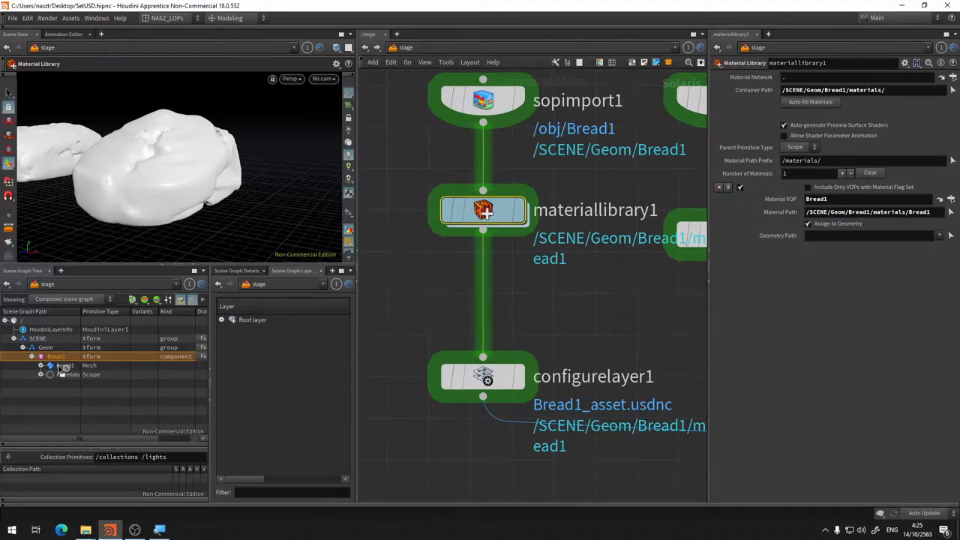
{"action": "left_click_drag", "start_coordinate": [57, 373], "coordinate": [773, 242]}
{"action": "left_click_drag", "start_coordinate": [849, 240], "coordinate": [849, 240]}
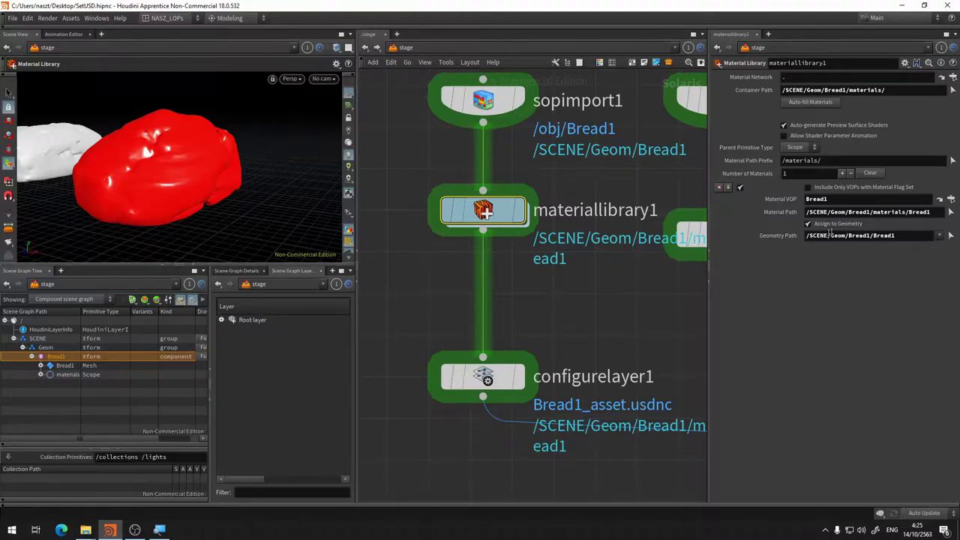
{"action": "left_click", "coordinate": [808, 224]}
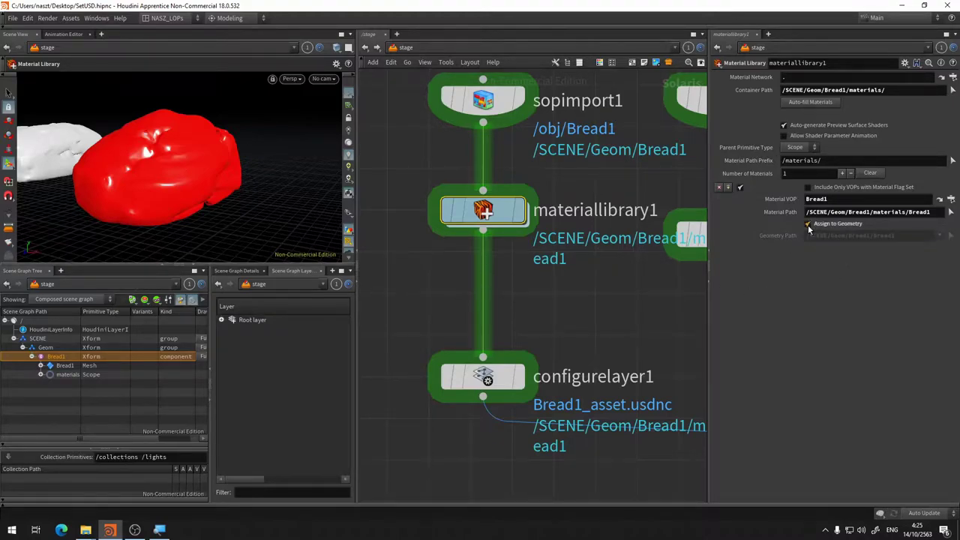
{"action": "left_click", "coordinate": [807, 224]}
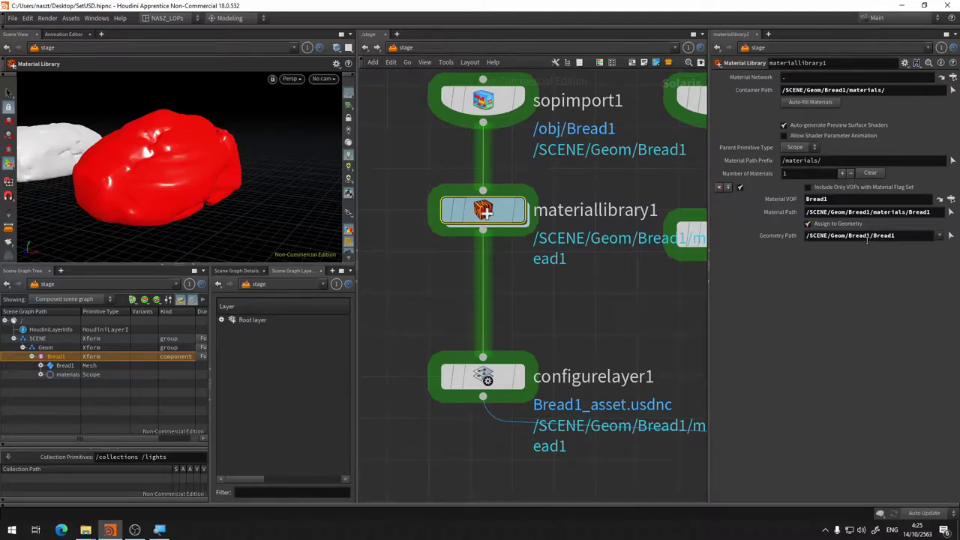
Pan and zoom the node network to center materiallibrary1 and configurelayer1
{"action": "mouse_move", "coordinate": [591, 347]}
{"action": "middle_mouse_down"}
{"action": "mouse_move", "coordinate": [407, 152]}
{"action": "mouse_move", "coordinate": [512, 215]}
{"action": "middle_mouse_up"}
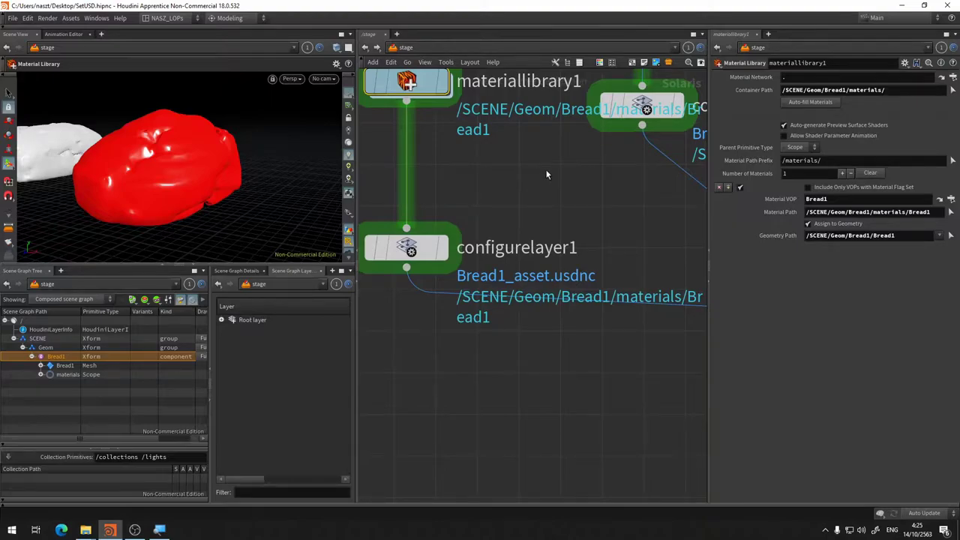
{"action": "mouse_move", "coordinate": [518, 162]}
{"action": "middle_mouse_down"}
{"action": "mouse_move", "coordinate": [542, 208]}
{"action": "mouse_move", "coordinate": [456, 270]}
{"action": "middle_mouse_up"}
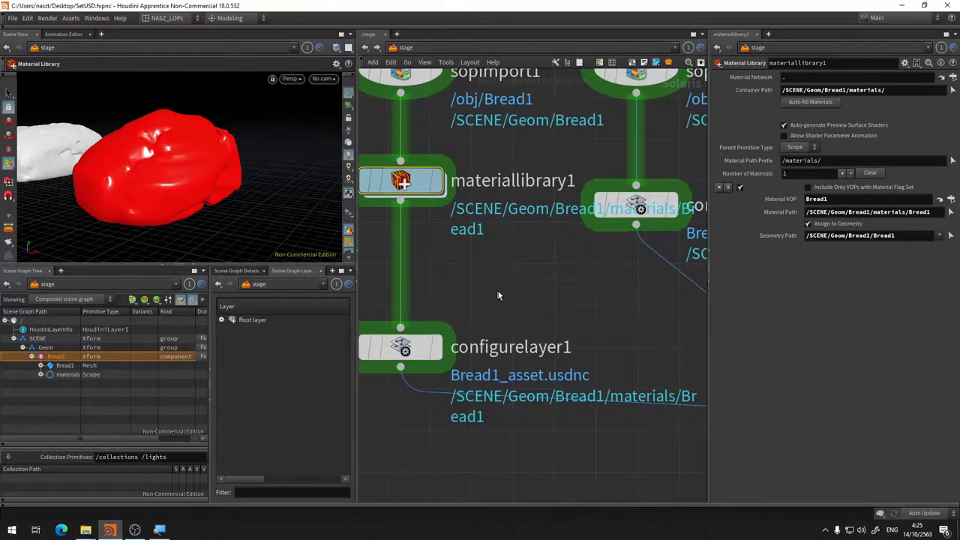
{"action": "middle_click_drag", "start_coordinate": [498, 295], "coordinate": [568, 272]}
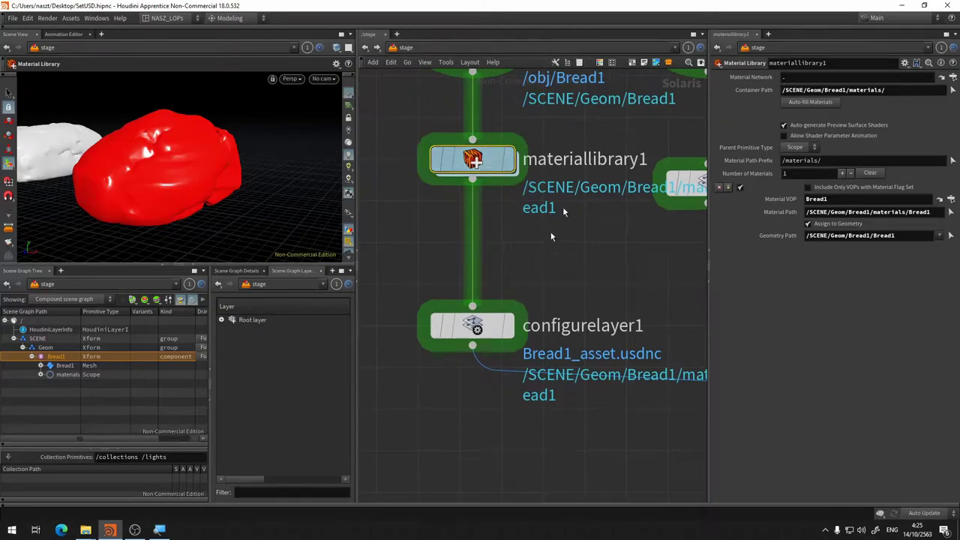
{"action": "middle_click_drag", "start_coordinate": [542, 280], "coordinate": [415, 217]}
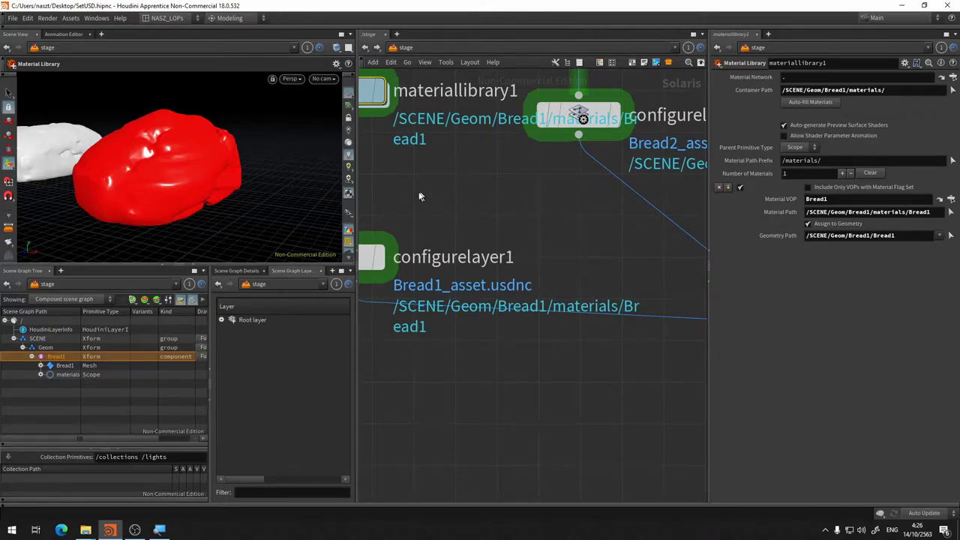
{"action": "middle_click_drag", "start_coordinate": [419, 195], "coordinate": [634, 264]}
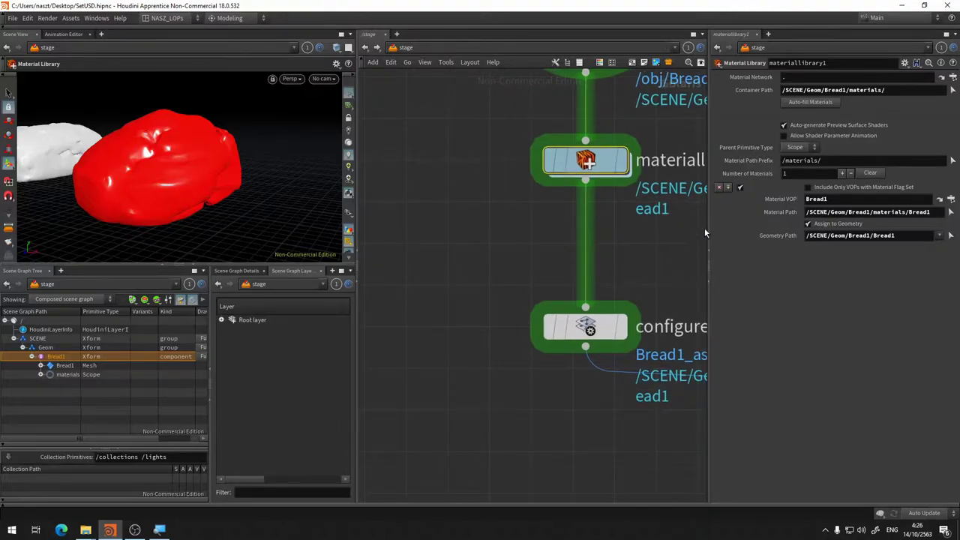
{"action": "middle_click_drag", "start_coordinate": [704, 233], "coordinate": [562, 224]}
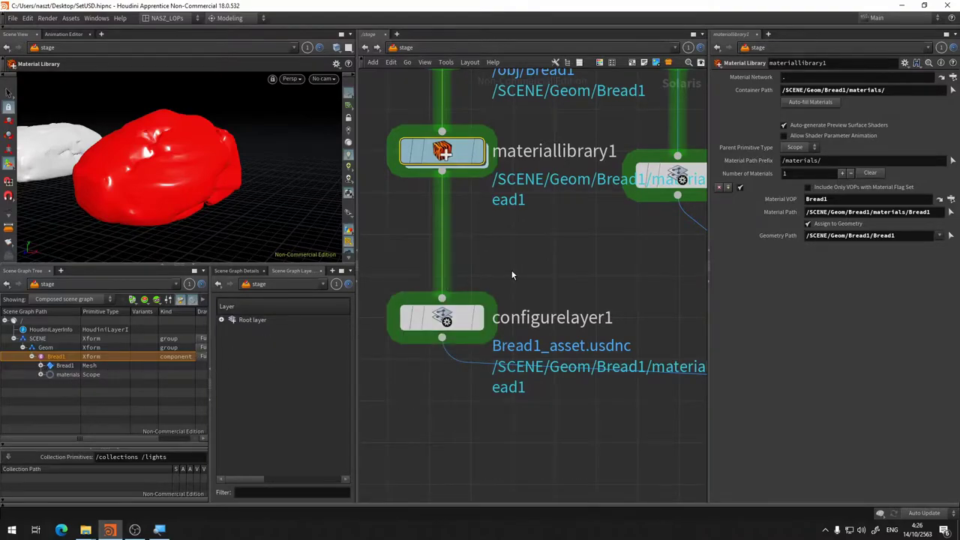
{"action": "scroll", "coordinate": [528, 326], "scroll_direction": "down", "scroll_amount": 3}
{"action": "scroll", "coordinate": [529, 330], "scroll_direction": "down", "scroll_amount": 2}
{"action": "scroll", "coordinate": [522, 332], "scroll_direction": "up", "scroll_amount": 2}
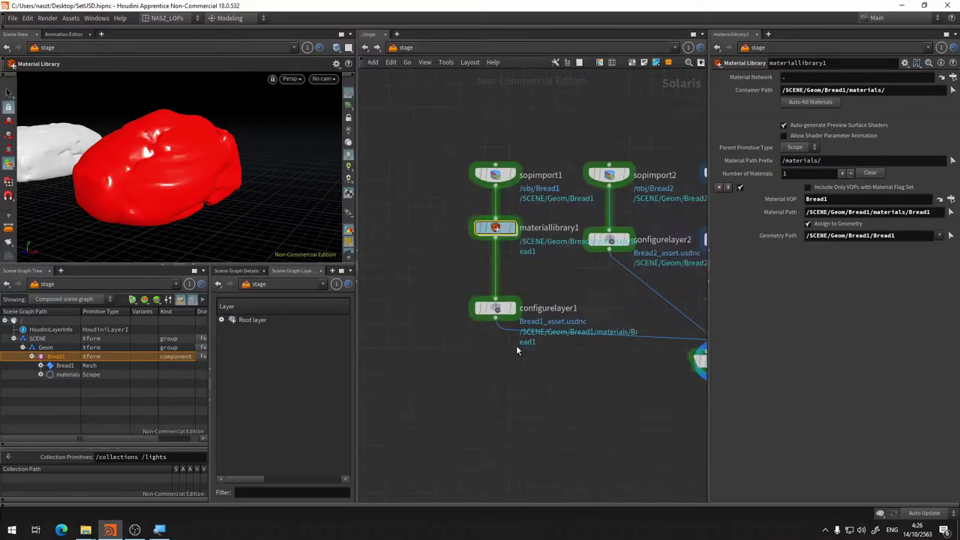
{"action": "scroll", "coordinate": [516, 345], "scroll_direction": "up", "scroll_amount": 2}
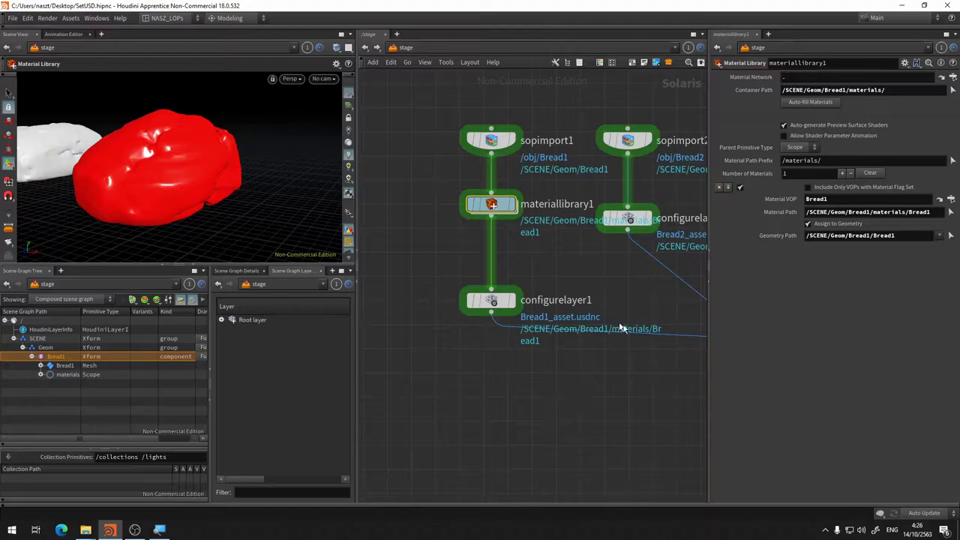
{"action": "scroll", "coordinate": [586, 399], "scroll_direction": "down", "scroll_amount": 4}
{"action": "mouse_move", "coordinate": [585, 399]}
{"action": "middle_mouse_down"}
{"action": "mouse_move", "coordinate": [520, 369]}
{"action": "mouse_move", "coordinate": [392, 191]}
{"action": "middle_mouse_up"}
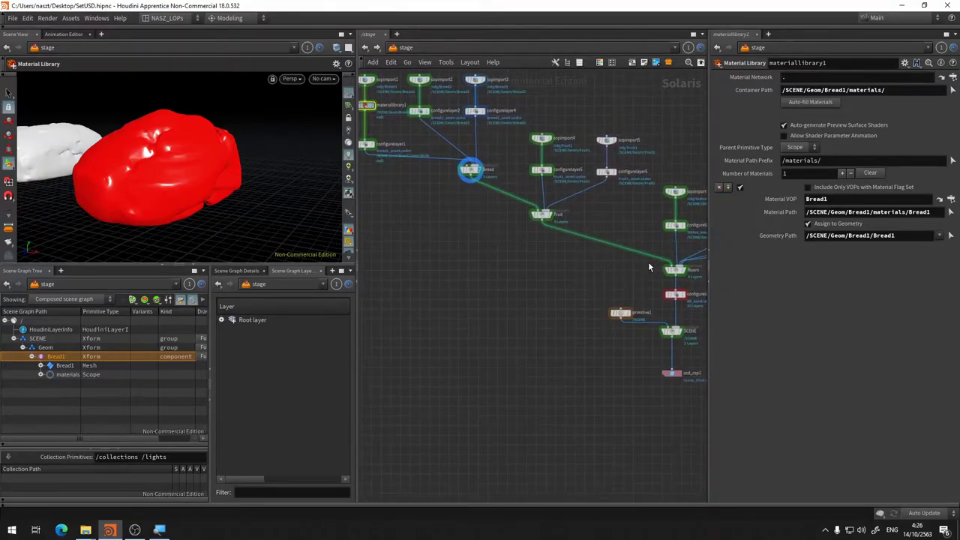
{"action": "middle_click_drag", "start_coordinate": [618, 283], "coordinate": [491, 196]}
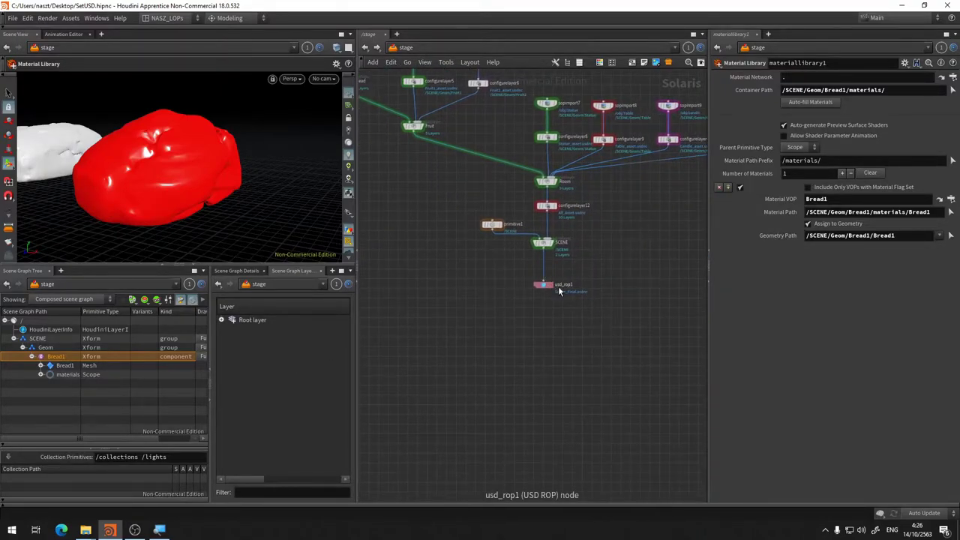
{"action": "scroll", "coordinate": [615, 180], "scroll_direction": "up", "scroll_amount": 5}
{"action": "middle_click_drag", "start_coordinate": [554, 247], "coordinate": [667, 193]}
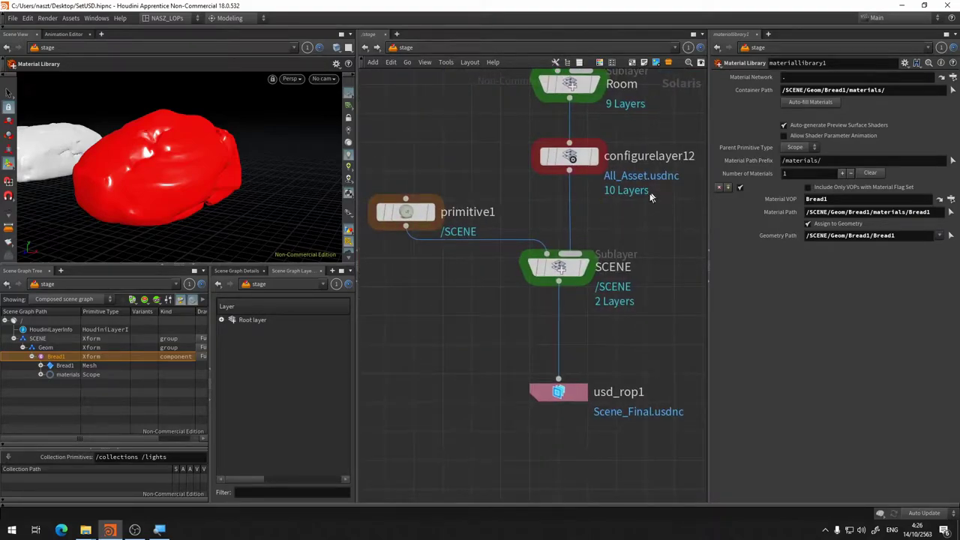
{"action": "scroll", "coordinate": [638, 199], "scroll_direction": "down", "scroll_amount": 5}
{"action": "scroll", "coordinate": [638, 199], "scroll_direction": "up", "scroll_amount": 2}
{"action": "scroll", "coordinate": [638, 199], "scroll_direction": "up", "scroll_amount": 2}
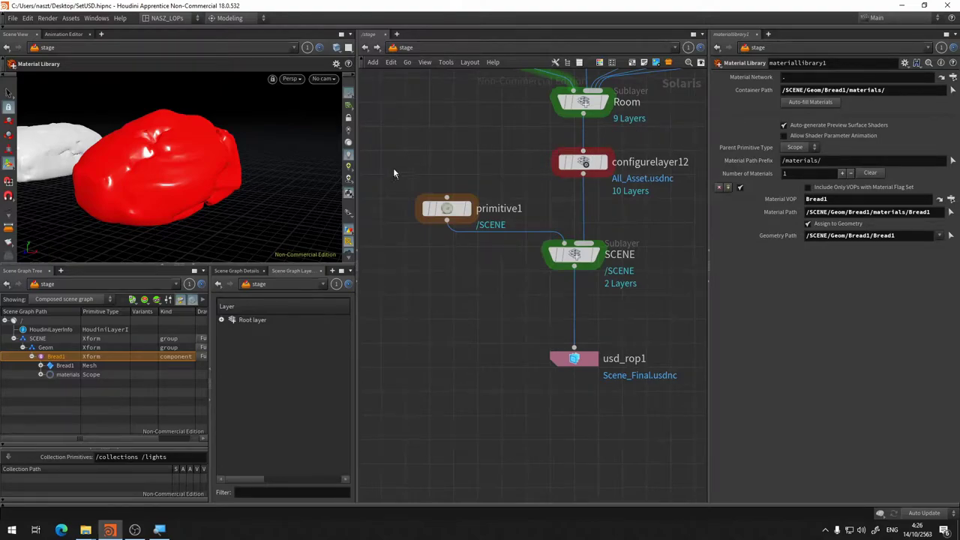
{"action": "scroll", "coordinate": [400, 157], "scroll_direction": "down", "scroll_amount": 5}
{"action": "scroll", "coordinate": [404, 154], "scroll_direction": "up", "scroll_amount": 3}
{"action": "scroll", "coordinate": [398, 169], "scroll_direction": "up", "scroll_amount": 1}
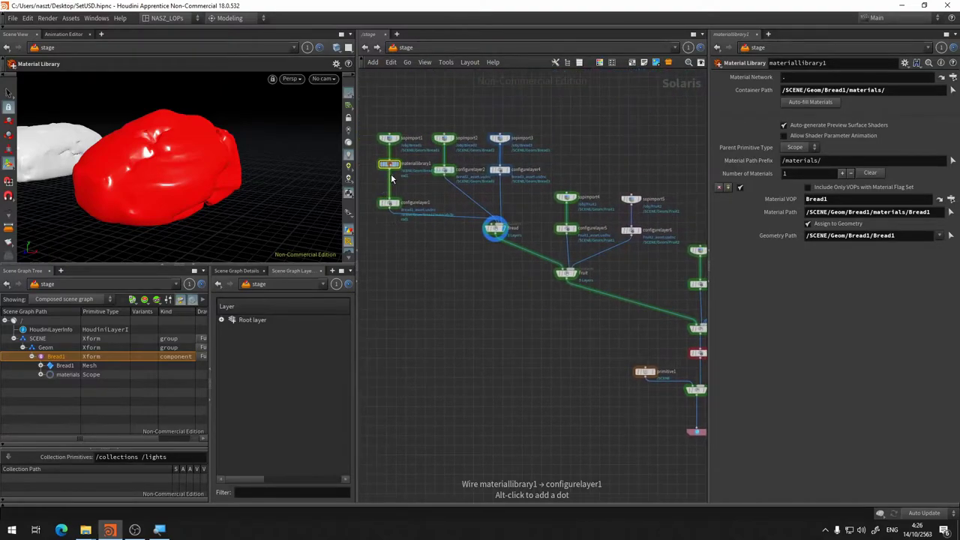
{"action": "mouse_move", "coordinate": [389, 165]}
{"action": "left_mouse_down"}
{"action": "mouse_move", "coordinate": [425, 242]}
{"action": "mouse_move", "coordinate": [391, 172]}
{"action": "left_mouse_up"}
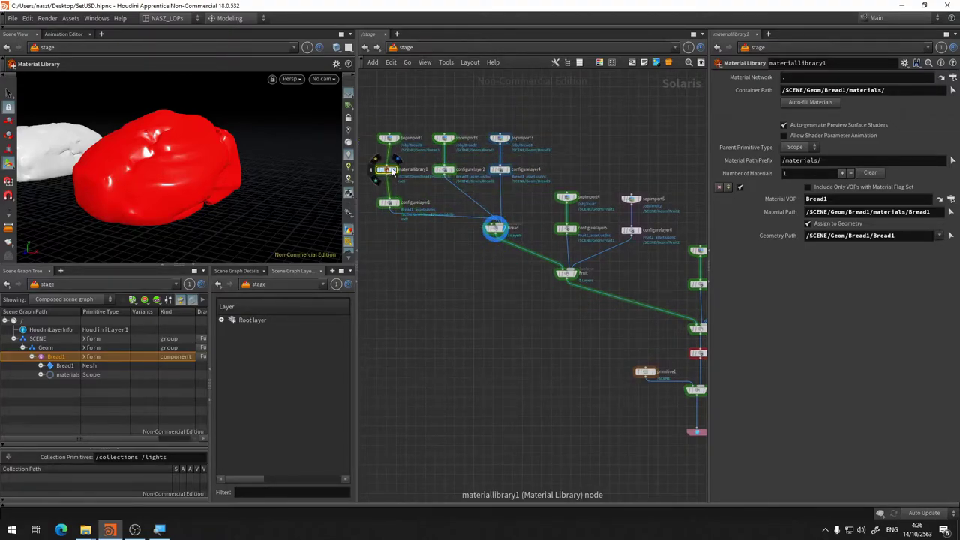
{"action": "scroll", "coordinate": [392, 175], "scroll_direction": "up", "scroll_amount": 5}
Drag materiallibrary1 out of the Bread1 chain and place it beside primitive1
{"action": "middle_click_drag", "start_coordinate": [395, 180], "coordinate": [552, 162]}
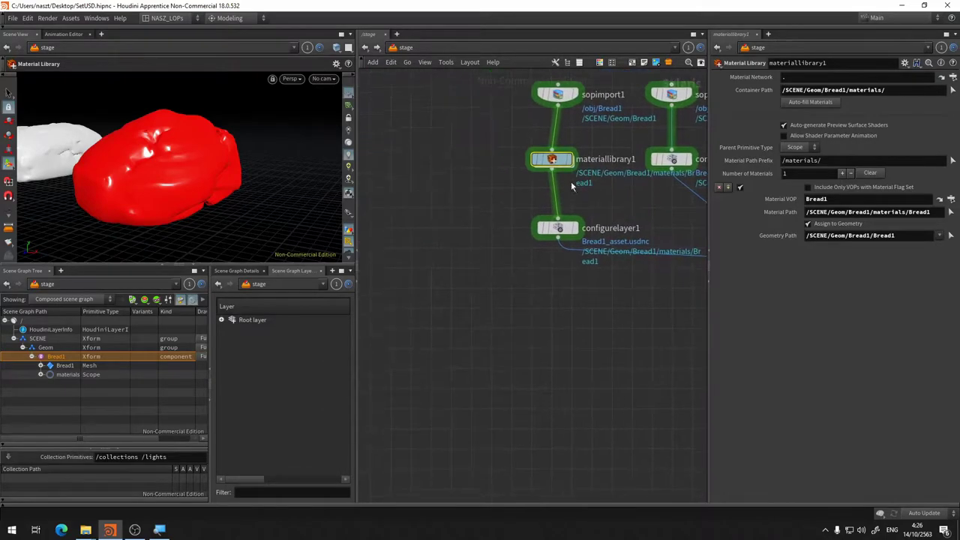
{"action": "left_click_drag", "start_coordinate": [551, 161], "coordinate": [609, 376]}
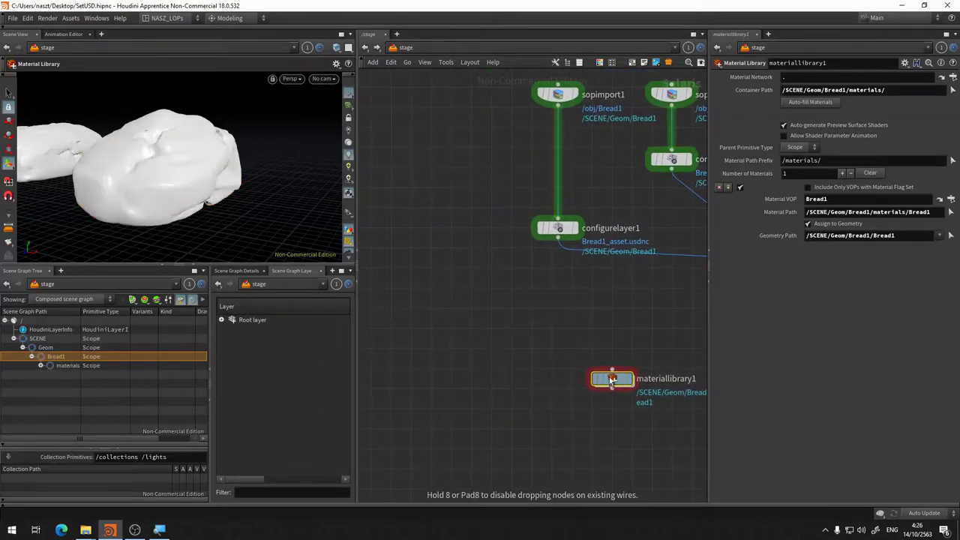
{"action": "mouse_move", "coordinate": [601, 314]}
{"action": "middle_mouse_down"}
{"action": "mouse_move", "coordinate": [450, 205]}
{"action": "mouse_move", "coordinate": [359, 100]}
{"action": "middle_mouse_up"}
{"action": "scroll", "coordinate": [558, 215], "scroll_direction": "down", "scroll_amount": 5}
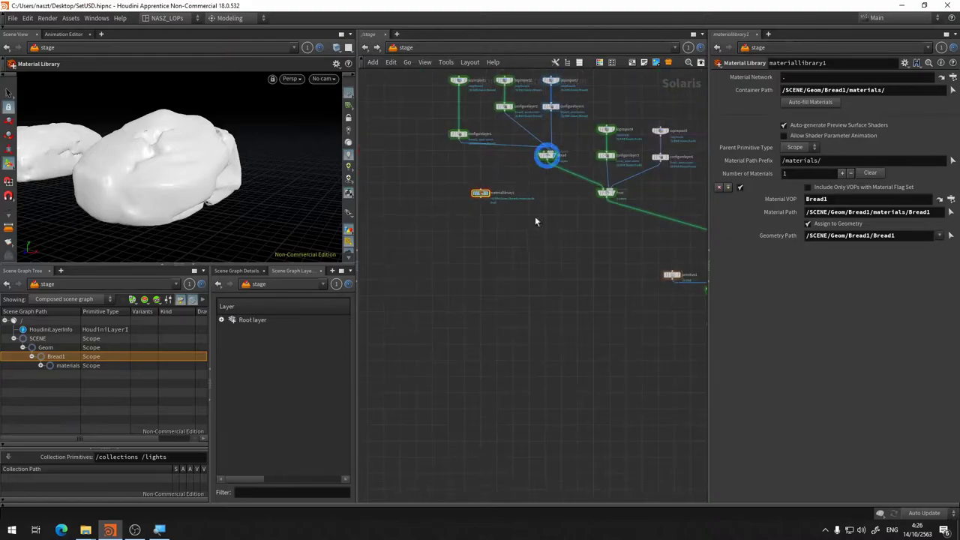
{"action": "middle_click_drag", "start_coordinate": [535, 215], "coordinate": [428, 205]}
{"action": "left_click_drag", "start_coordinate": [374, 179], "coordinate": [565, 228]}
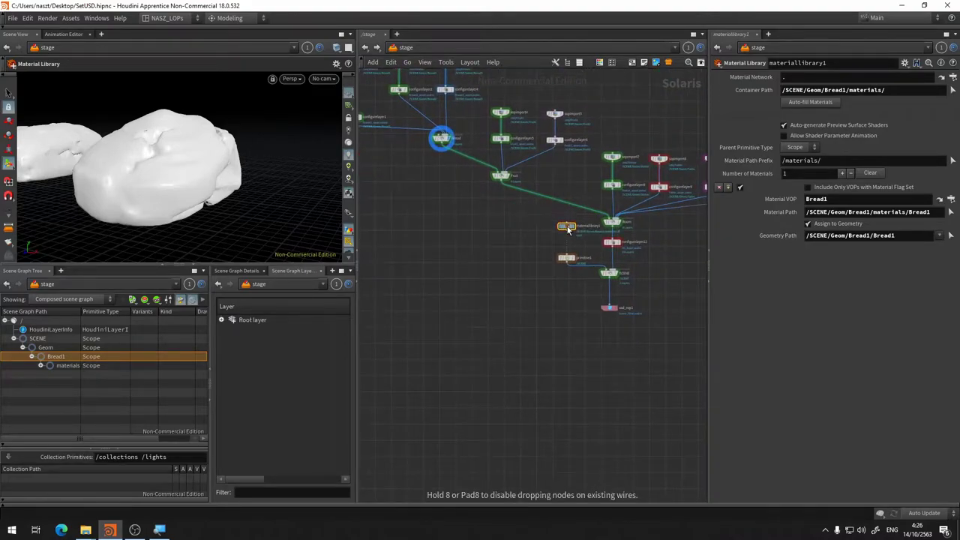
{"action": "scroll", "coordinate": [592, 234], "scroll_direction": "up", "scroll_amount": 5}
Pan across the Room, SCENE and Bread nodes, then undo the materiallibrary1 move
{"action": "middle_click_drag", "start_coordinate": [575, 277], "coordinate": [418, 165]}
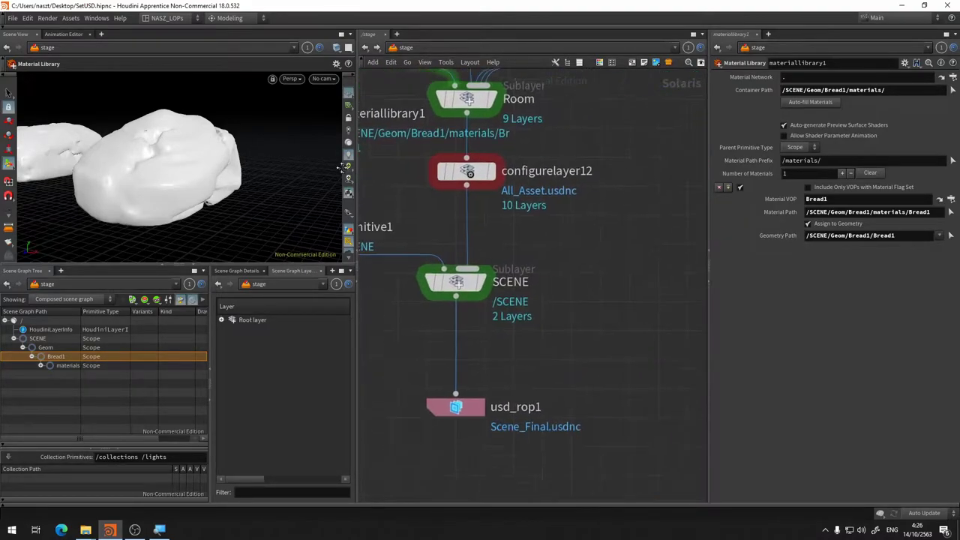
{"action": "scroll", "coordinate": [600, 285], "scroll_direction": "down", "scroll_amount": 3}
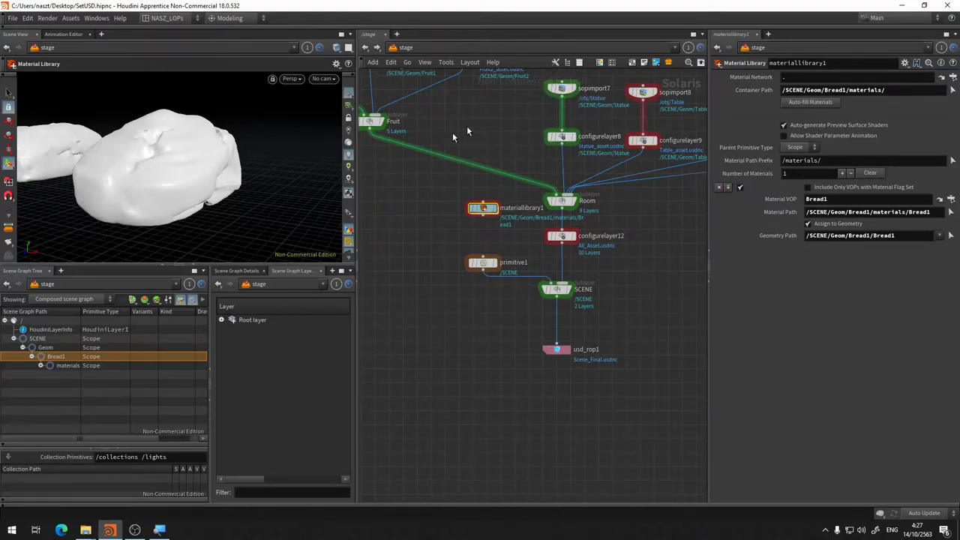
{"action": "mouse_move", "coordinate": [422, 199]}
{"action": "middle_mouse_down"}
{"action": "mouse_move", "coordinate": [700, 324]}
{"action": "mouse_move", "coordinate": [583, 300]}
{"action": "middle_mouse_up"}
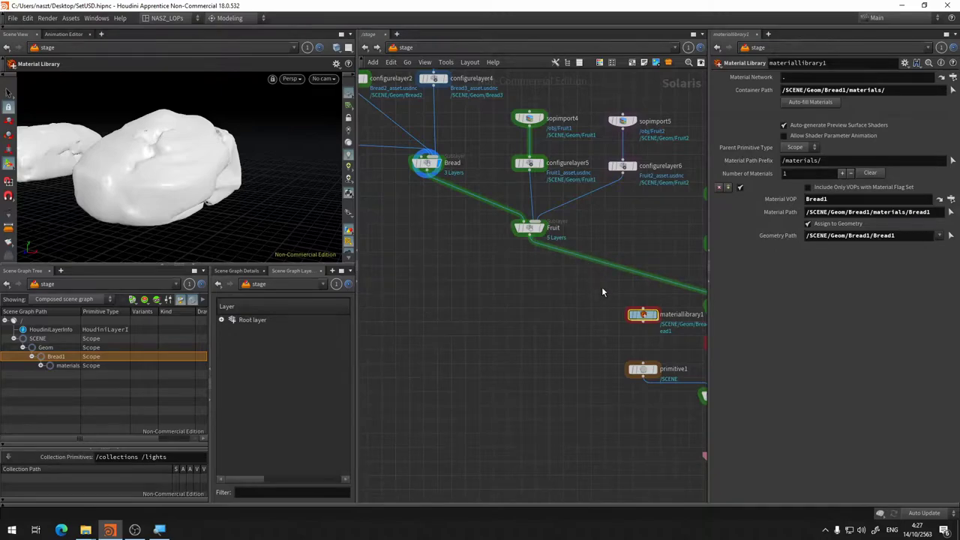
{"action": "middle_click_drag", "start_coordinate": [600, 304], "coordinate": [402, 259]}
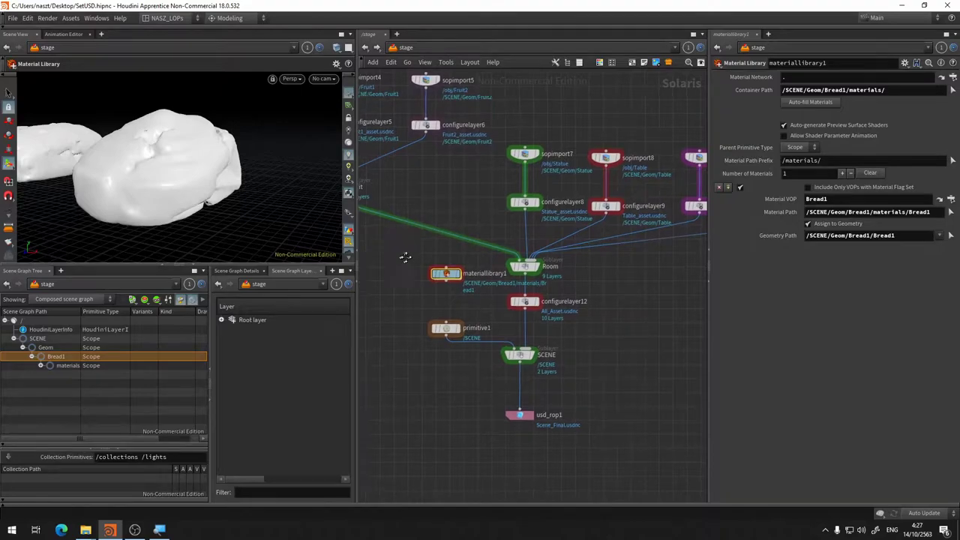
{"action": "mouse_move", "coordinate": [403, 259]}
{"action": "middle_mouse_down"}
{"action": "mouse_move", "coordinate": [419, 258]}
{"action": "mouse_move", "coordinate": [437, 207]}
{"action": "middle_mouse_up"}
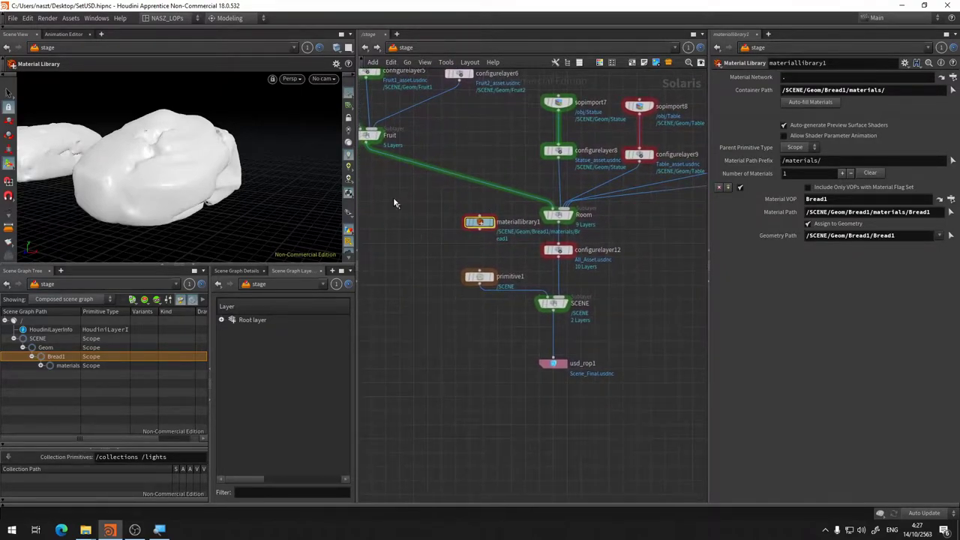
{"action": "middle_click_drag", "start_coordinate": [546, 250], "coordinate": [671, 294]}
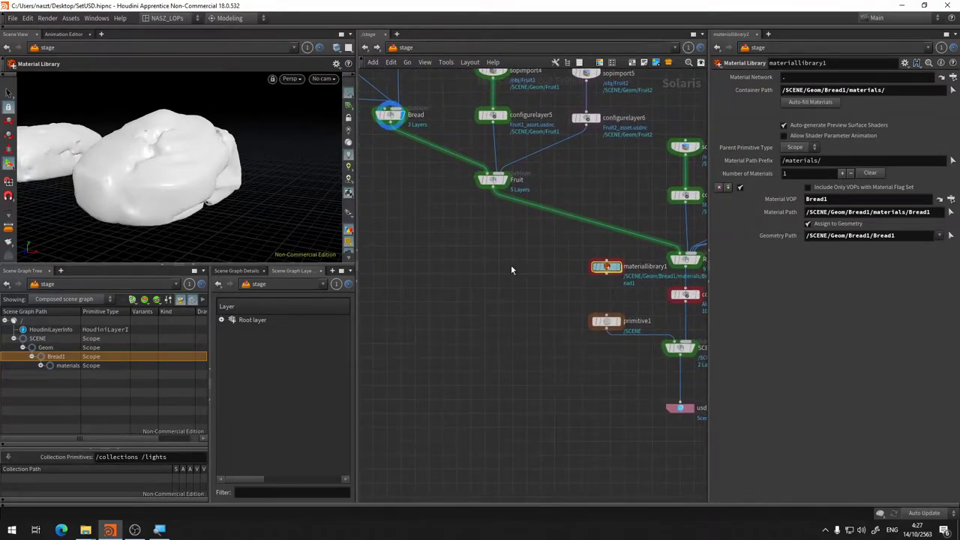
{"action": "middle_click_drag", "start_coordinate": [511, 265], "coordinate": [557, 284]}
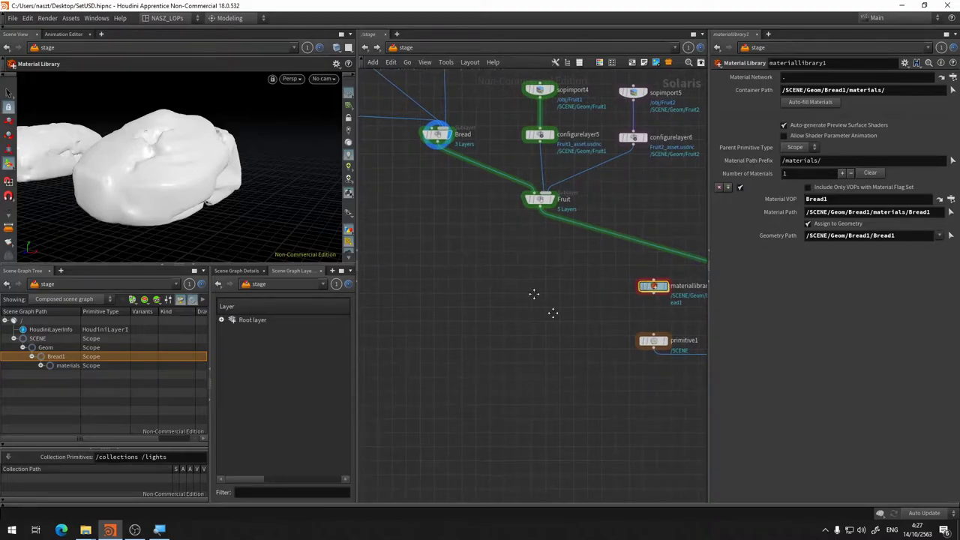
{"action": "key", "text": "ctrl+z"}
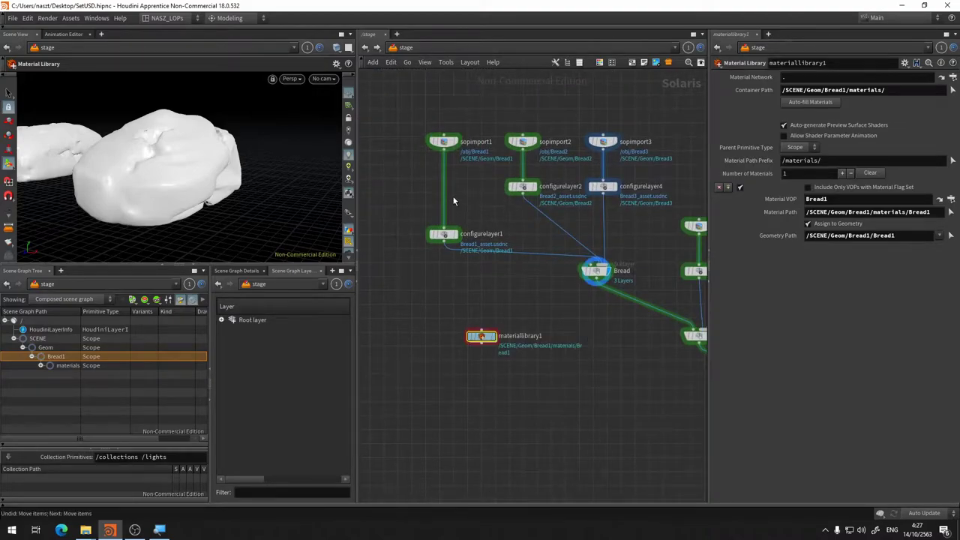
Undo the disconnect so materiallibrary1 feeds configurelayer1, and orbit to see the red bread
{"action": "key", "text": "ctrl+z"}
{"action": "scroll", "coordinate": [428, 201], "scroll_direction": "up", "scroll_amount": 5}
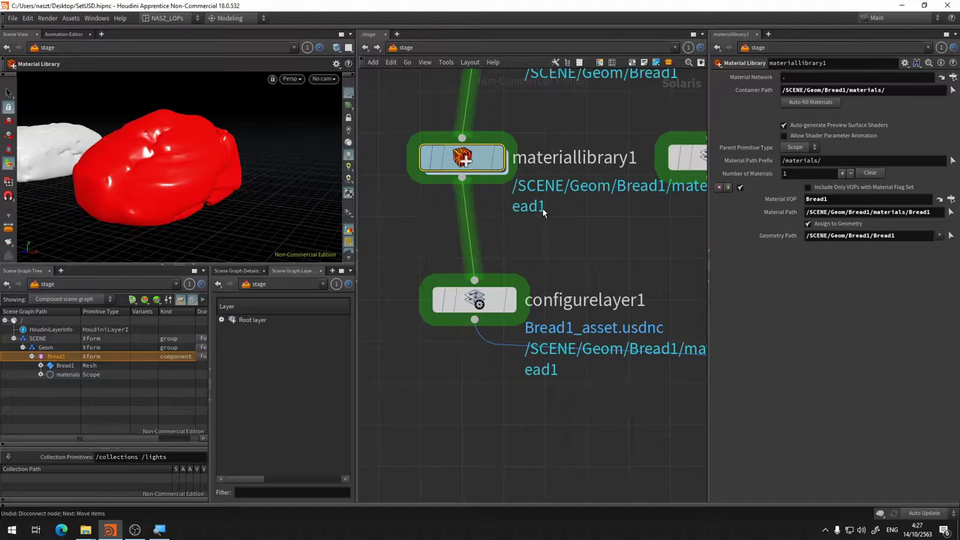
{"action": "middle_click_drag", "start_coordinate": [429, 201], "coordinate": [468, 229]}
{"action": "left_click_drag", "start_coordinate": [516, 192], "coordinate": [530, 197]}
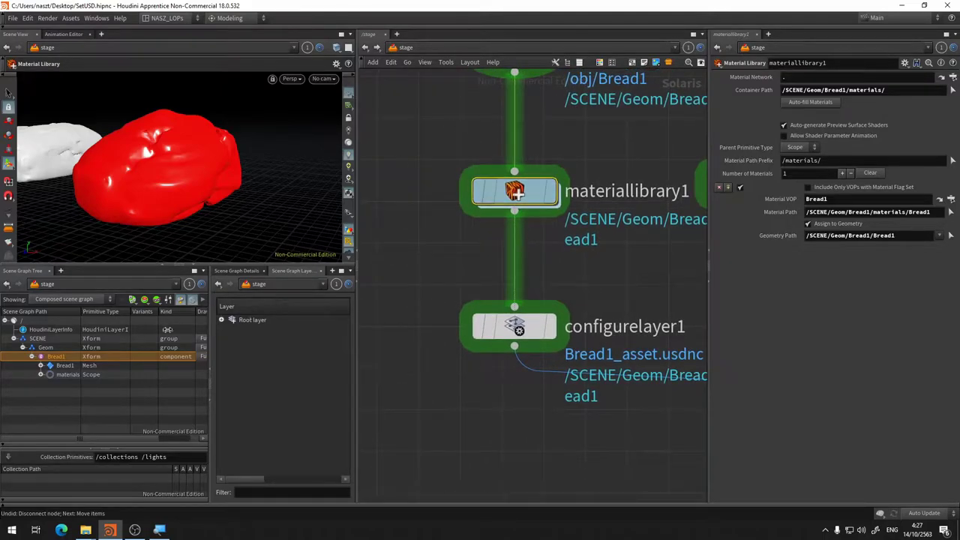
{"action": "key", "text": "Escape"}
{"action": "mouse_move", "coordinate": [207, 191]}
{"action": "left_mouse_down"}
{"action": "mouse_move", "coordinate": [219, 206]}
{"action": "mouse_move", "coordinate": [188, 188]}
{"action": "left_mouse_up"}
{"action": "key", "text": "Return"}
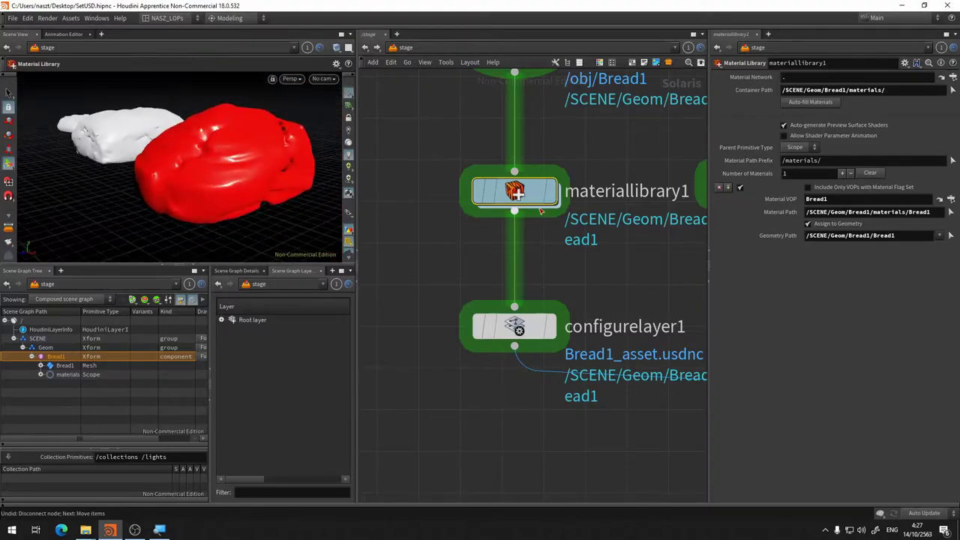
Frame the bread nodes, move configurelayer2 beside configurelayer1, and select materiallibrary1
{"action": "key", "text": "h"}
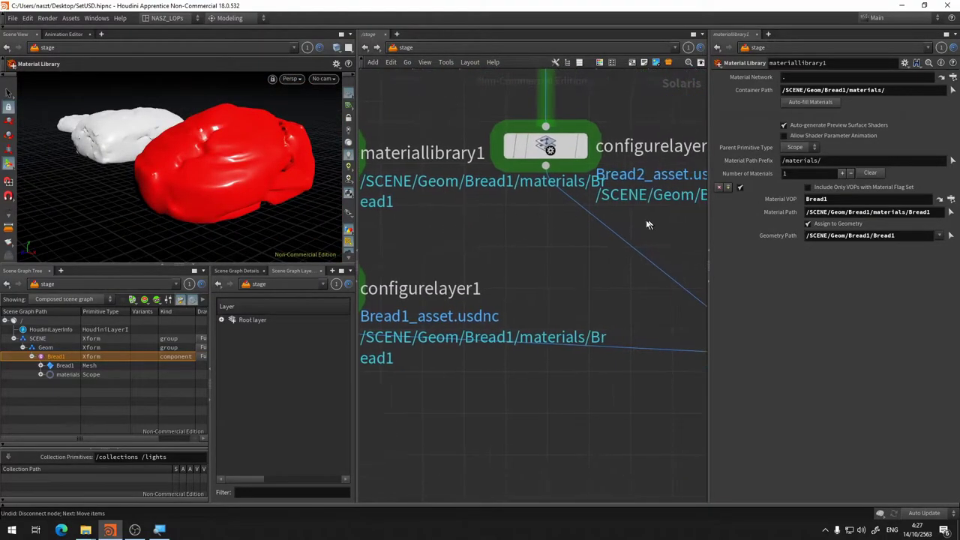
{"action": "left_click_drag", "start_coordinate": [576, 194], "coordinate": [581, 268]}
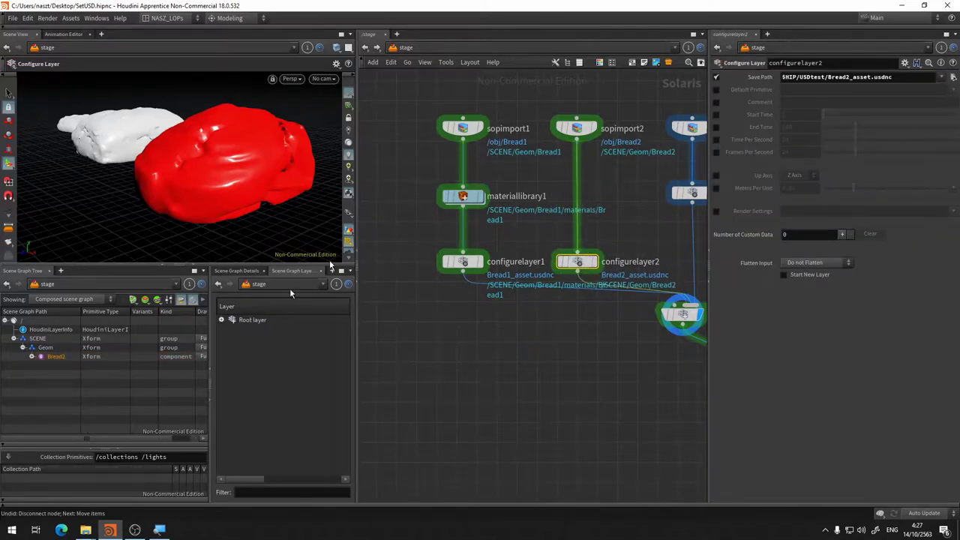
{"action": "left_click", "coordinate": [463, 197]}
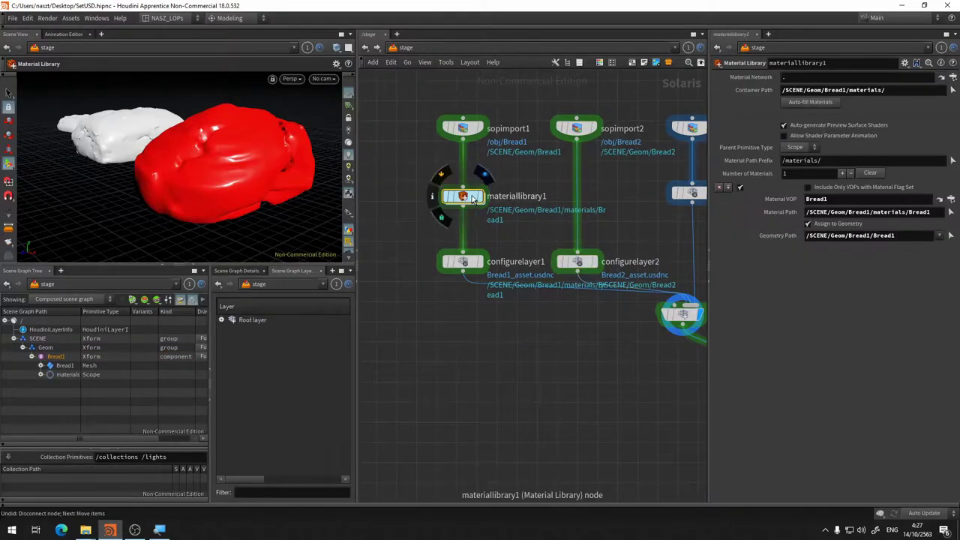
Paste a copy of materiallibrary1 between sopimport2 and configurelayer2 with container path /SCENE/Geom/Bread2/materials/
{"action": "key", "text": "ctrl+c"}
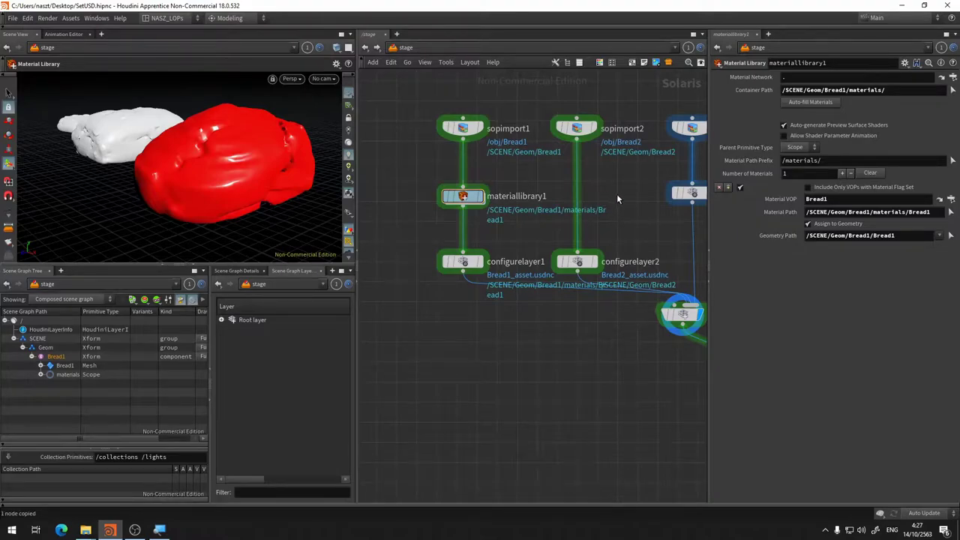
{"action": "key", "text": "ctrl+v"}
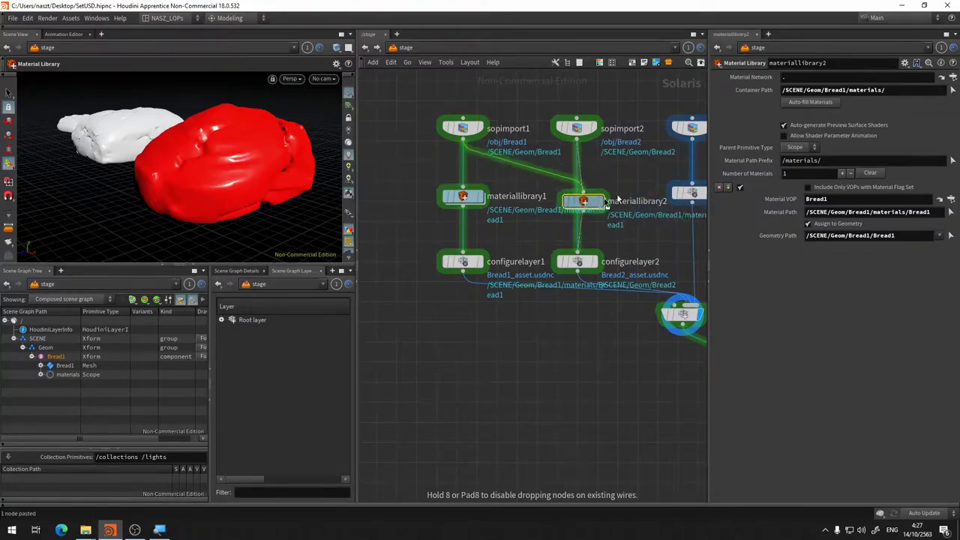
{"action": "left_click", "coordinate": [577, 201]}
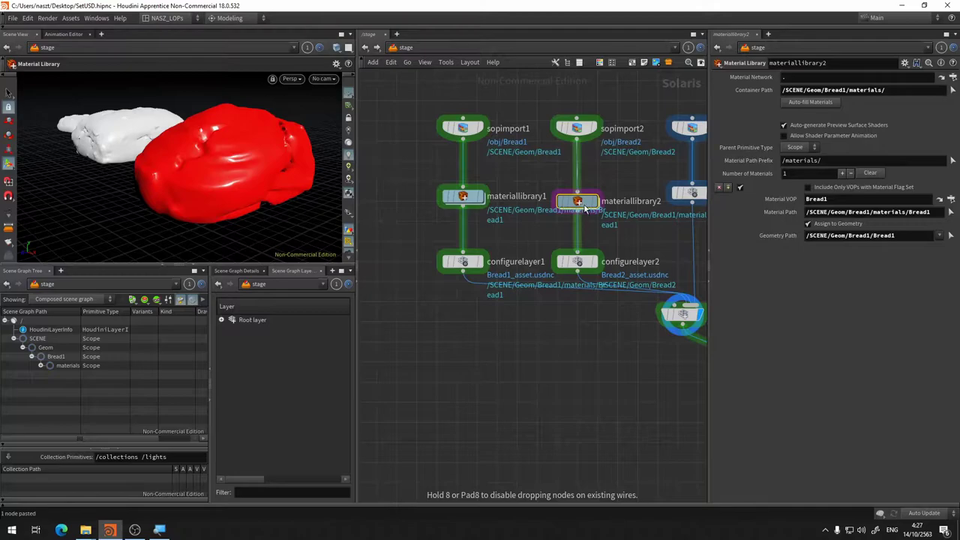
{"action": "left_click_drag", "start_coordinate": [579, 207], "coordinate": [582, 198]}
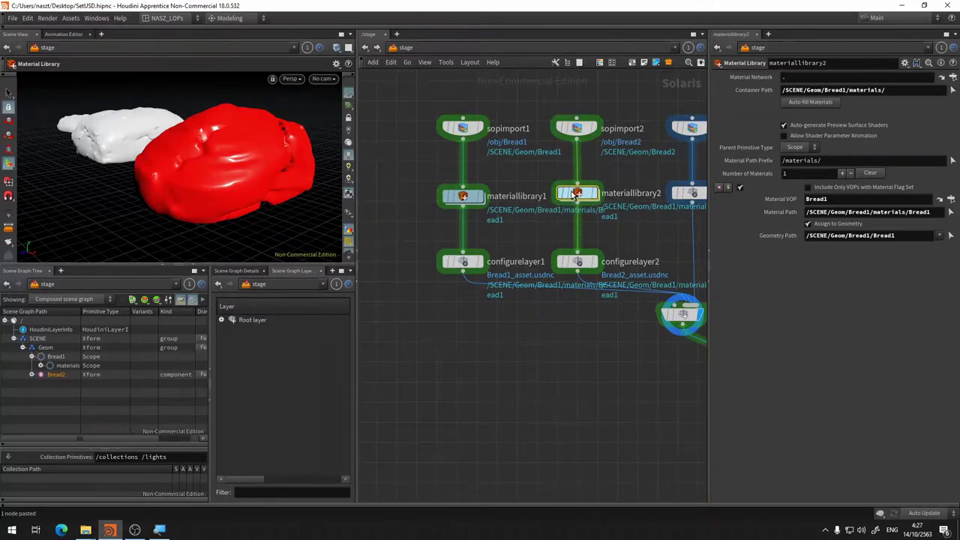
{"action": "left_click", "coordinate": [848, 89]}
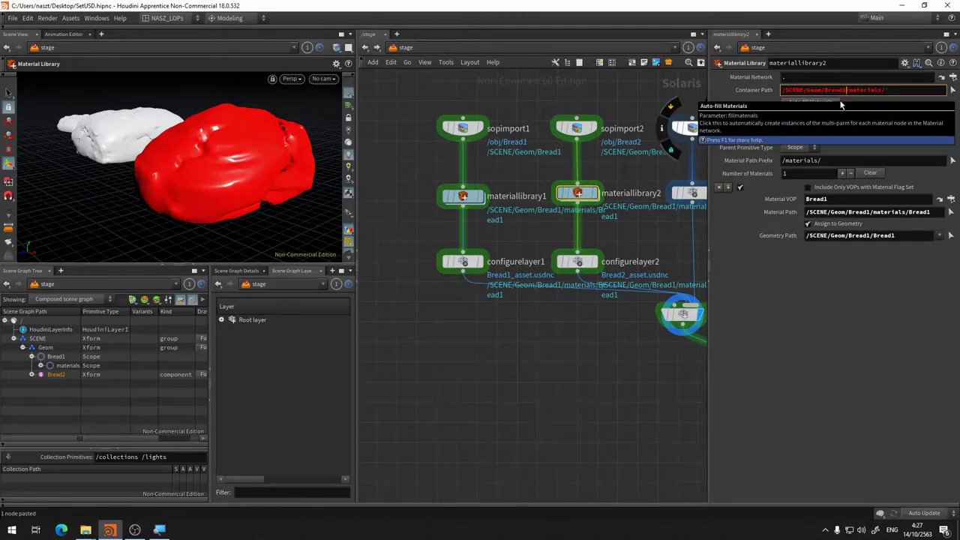
{"action": "type", "text": "2"}
{"action": "key", "text": "Return"}
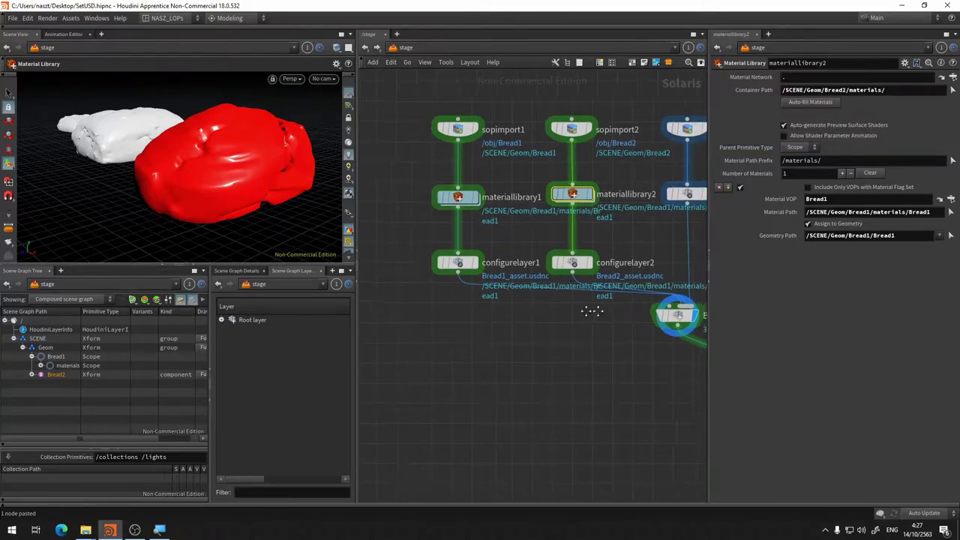
Check Bread2's mesh in the scene graph, then clear materiallibrary2's copied material list
{"action": "middle_click_drag", "start_coordinate": [589, 310], "coordinate": [517, 307]}
{"action": "left_click", "coordinate": [600, 311]}
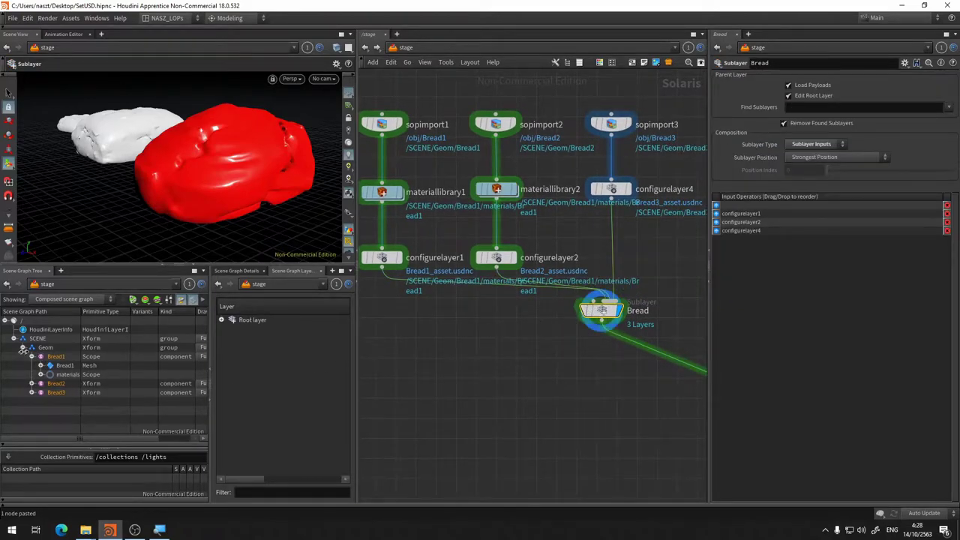
{"action": "left_click", "coordinate": [31, 356]}
{"action": "left_click", "coordinate": [31, 365]}
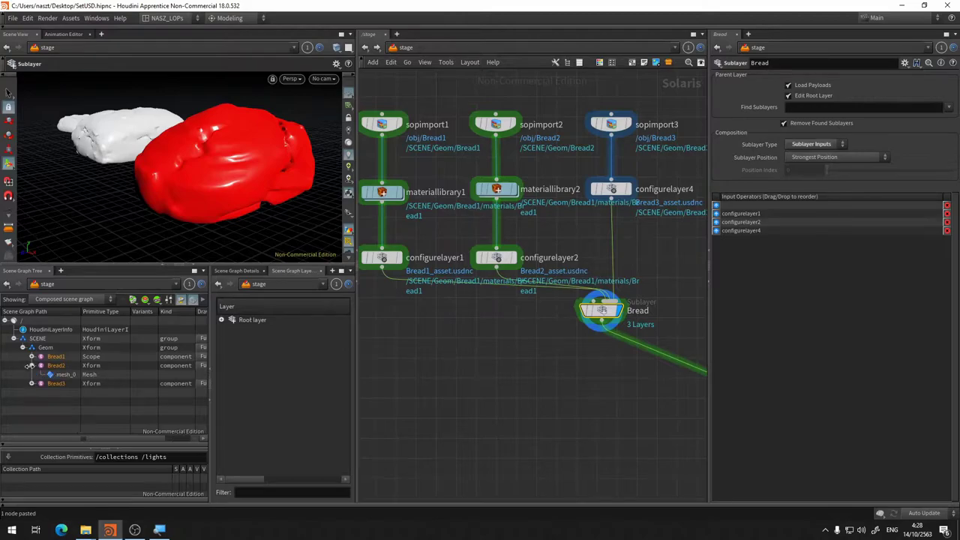
{"action": "left_click", "coordinate": [497, 188]}
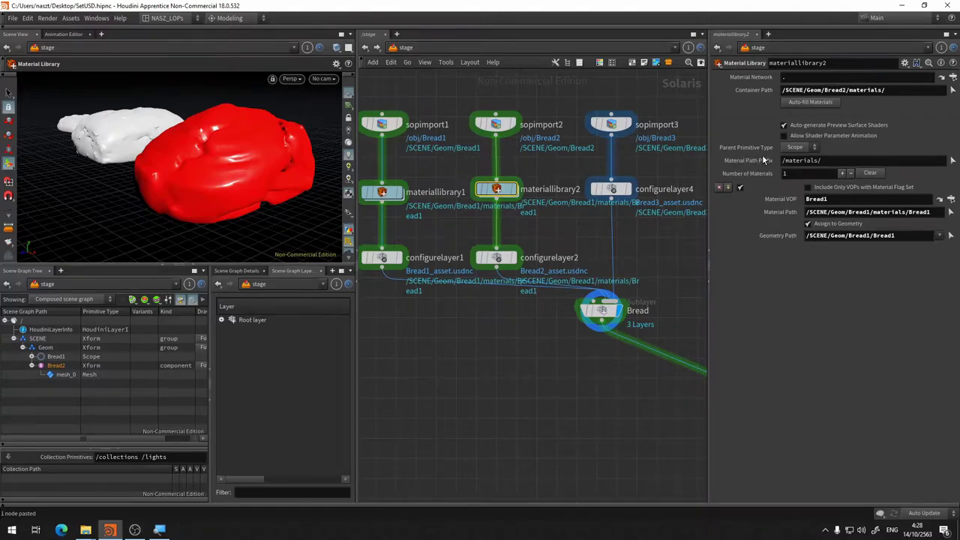
{"action": "left_click", "coordinate": [873, 172]}
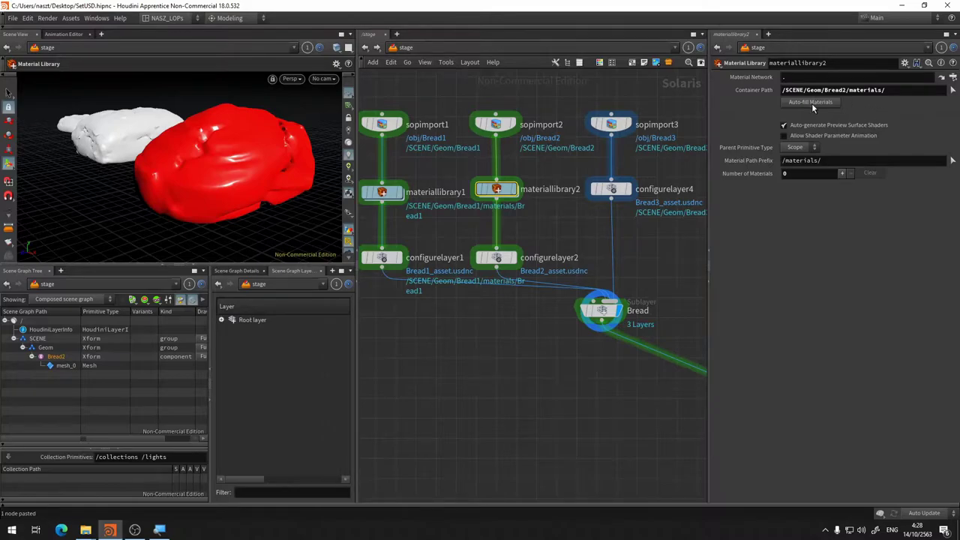
{"action": "double_click", "coordinate": [496, 186]}
{"action": "double_click", "coordinate": [536, 132]}
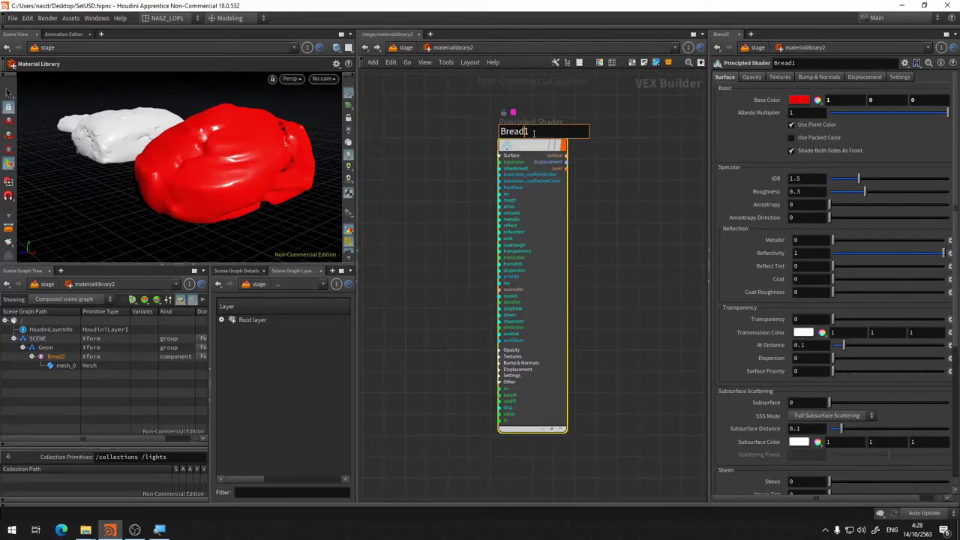
{"action": "left_click_drag", "start_coordinate": [529, 131], "coordinate": [515, 131]}
{"action": "left_click", "coordinate": [537, 128]}
{"action": "type", "text": "2"}
{"action": "key", "text": "Return"}
{"action": "left_click", "coordinate": [403, 48]}
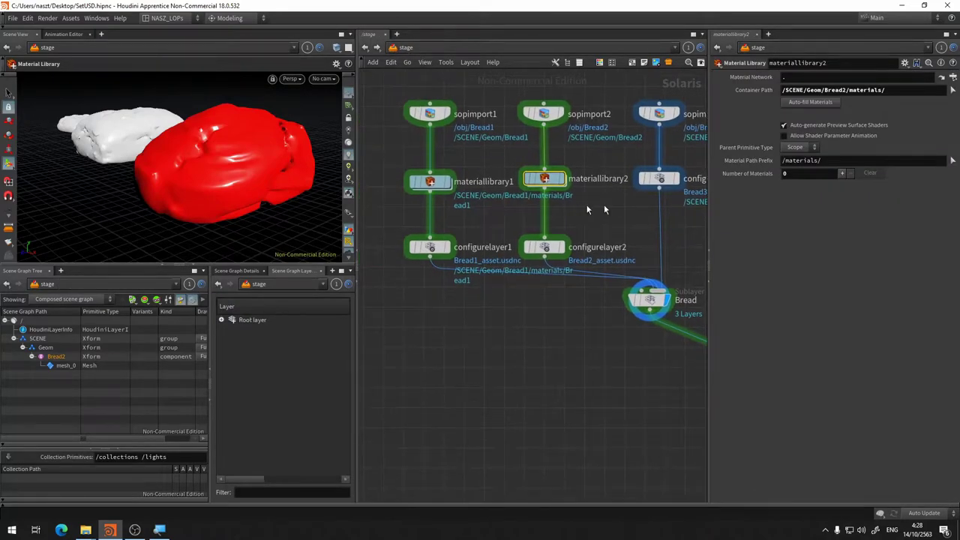
{"action": "left_click", "coordinate": [800, 105]}
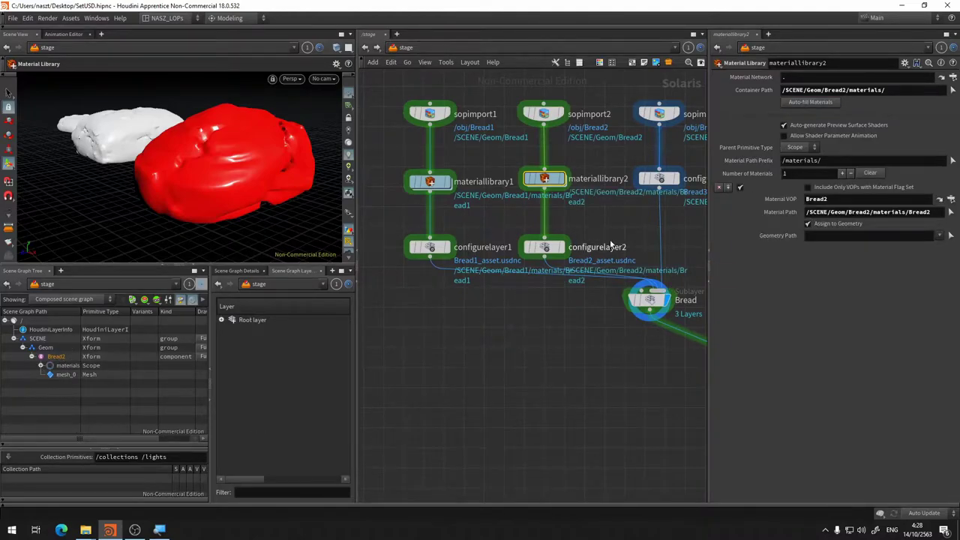
{"action": "left_click", "coordinate": [649, 300]}
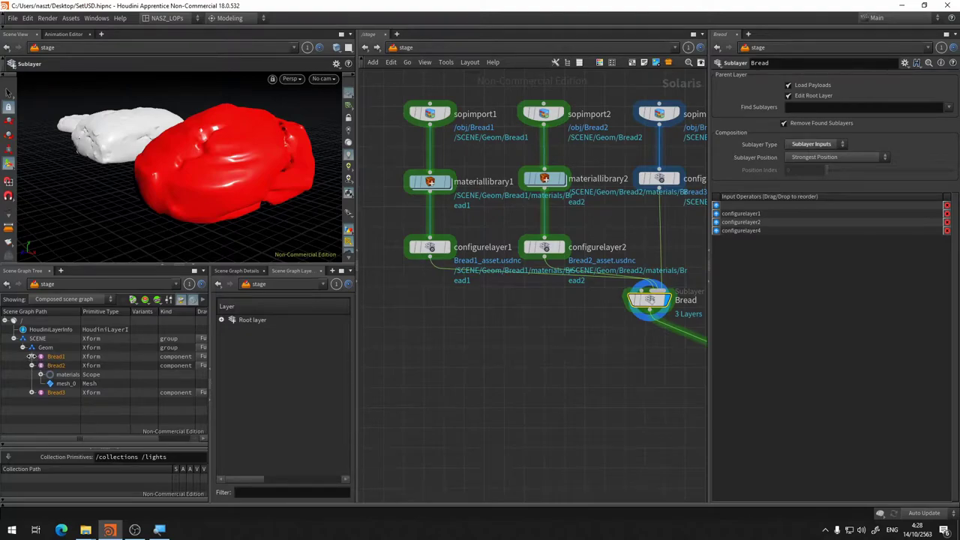
{"action": "left_click", "coordinate": [32, 356]}
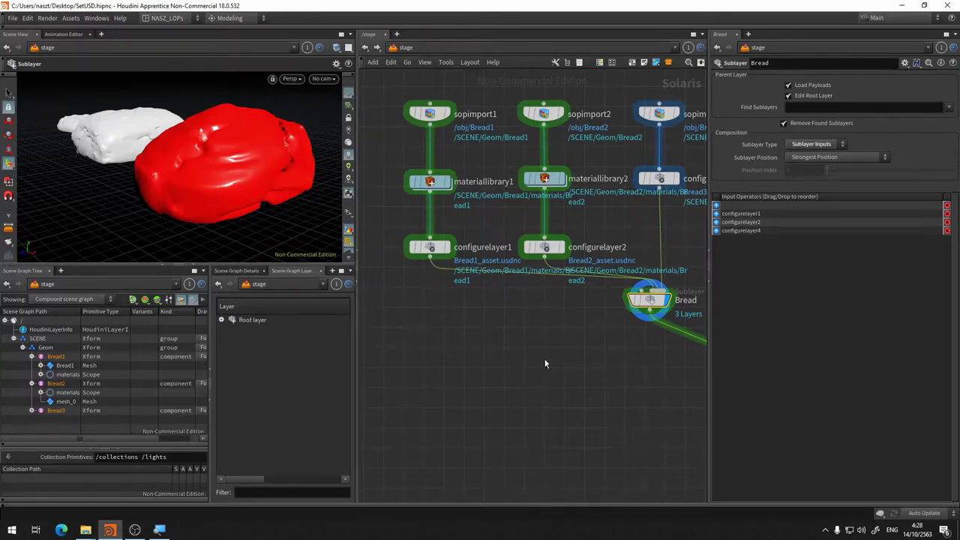
{"action": "middle_click_drag", "start_coordinate": [517, 378], "coordinate": [465, 333]}
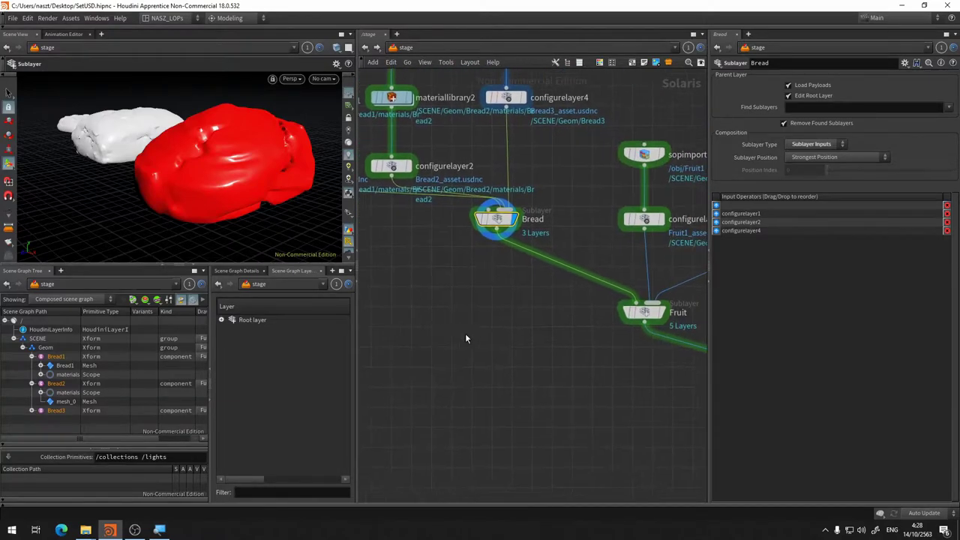
{"action": "scroll", "coordinate": [531, 375], "scroll_direction": "down", "scroll_amount": 5}
{"action": "middle_click_drag", "start_coordinate": [532, 375], "coordinate": [438, 180]}
{"action": "scroll", "coordinate": [439, 180], "scroll_direction": "up", "scroll_amount": 5}
{"action": "middle_click_drag", "start_coordinate": [424, 264], "coordinate": [489, 270]}
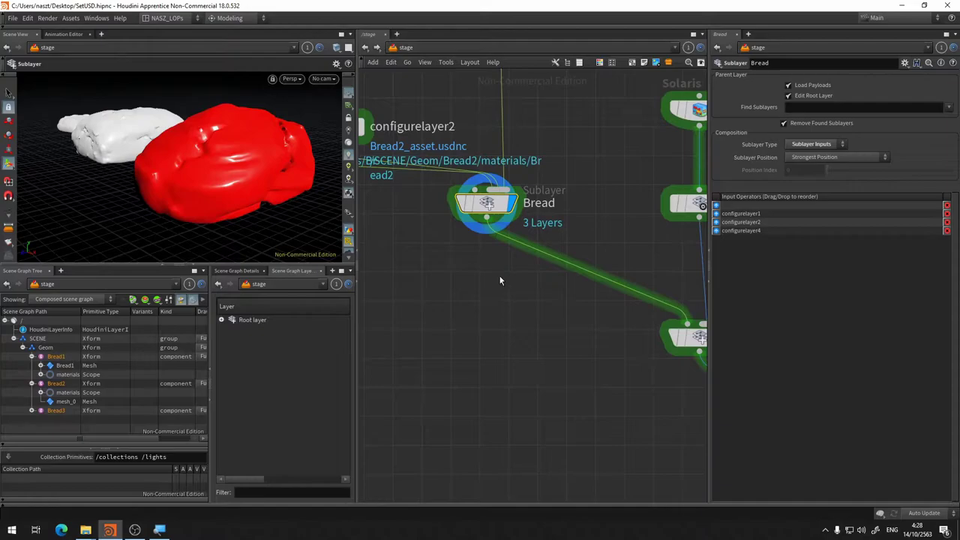
{"action": "middle_click_drag", "start_coordinate": [448, 278], "coordinate": [675, 315]}
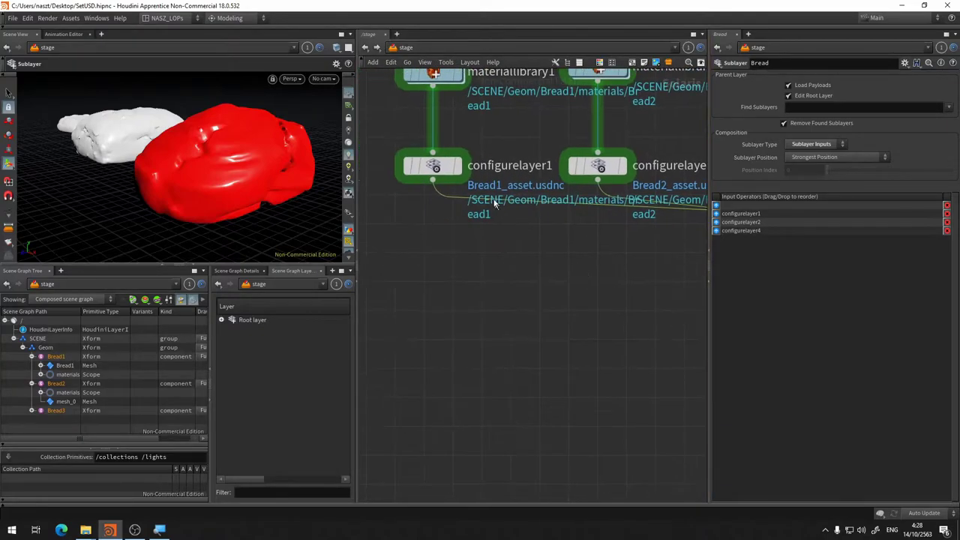
{"action": "middle_click_drag", "start_coordinate": [420, 75], "coordinate": [532, 199]}
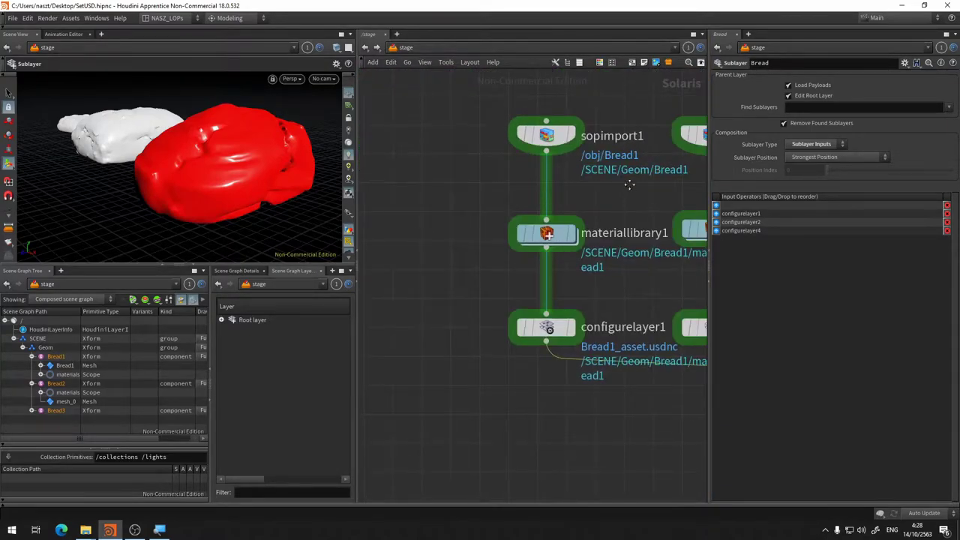
{"action": "middle_click_drag", "start_coordinate": [629, 185], "coordinate": [518, 148]}
Inside materiallibrary2, set the Bread2 shader's base colour to yellow
{"action": "left_click", "coordinate": [603, 188]}
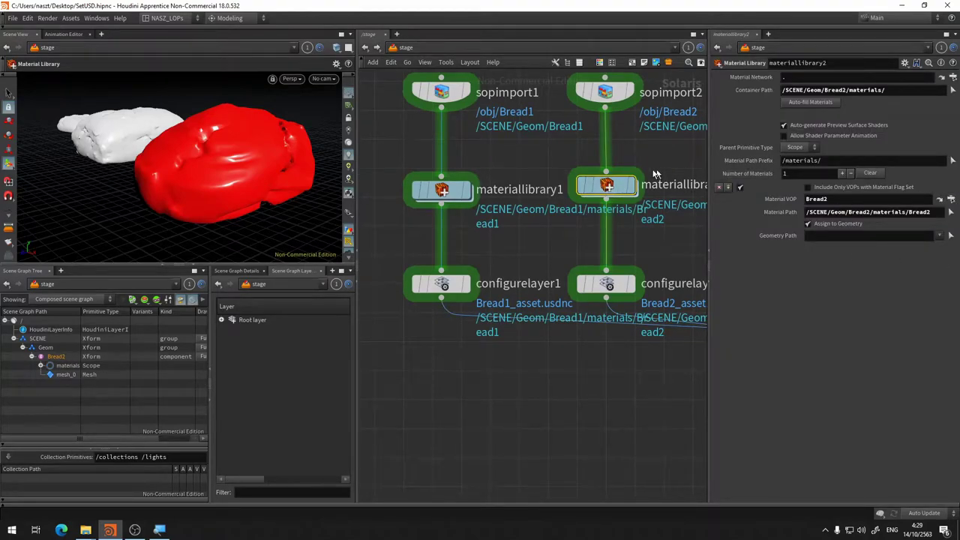
{"action": "double_click", "coordinate": [606, 188]}
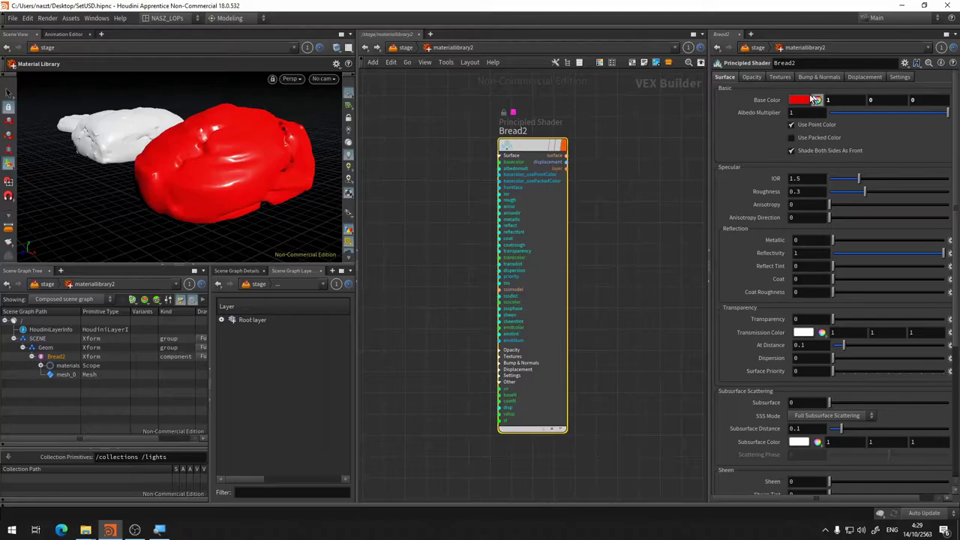
{"action": "left_click", "coordinate": [804, 94]}
{"action": "left_click", "coordinate": [798, 47]}
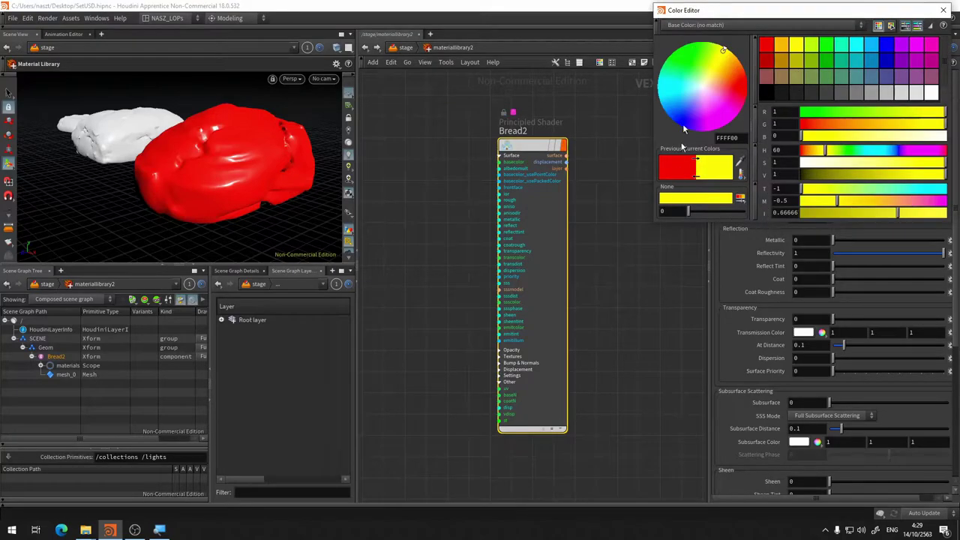
{"action": "left_click", "coordinate": [943, 10]}
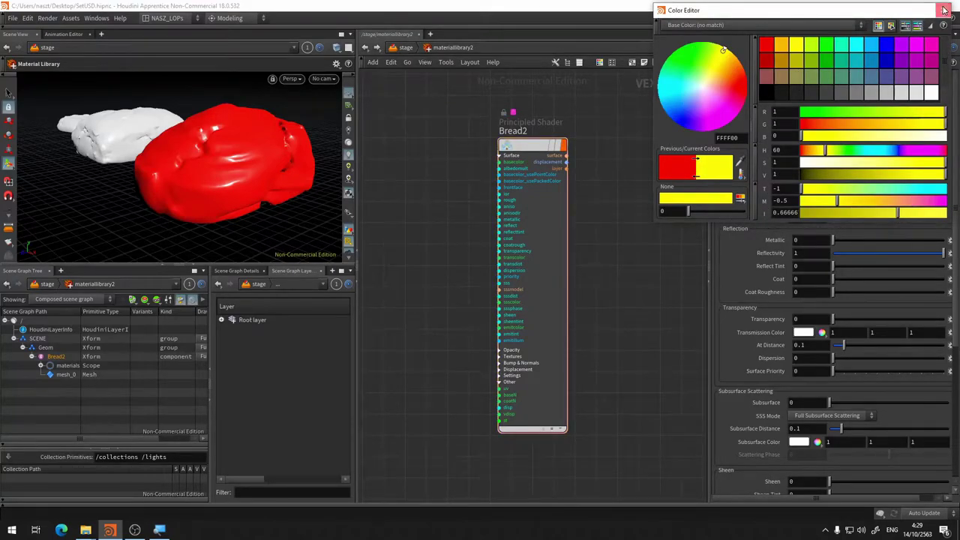
Return to the stage network, zoom out on the breads, and select materiallibrary2
{"action": "left_click", "coordinate": [406, 48]}
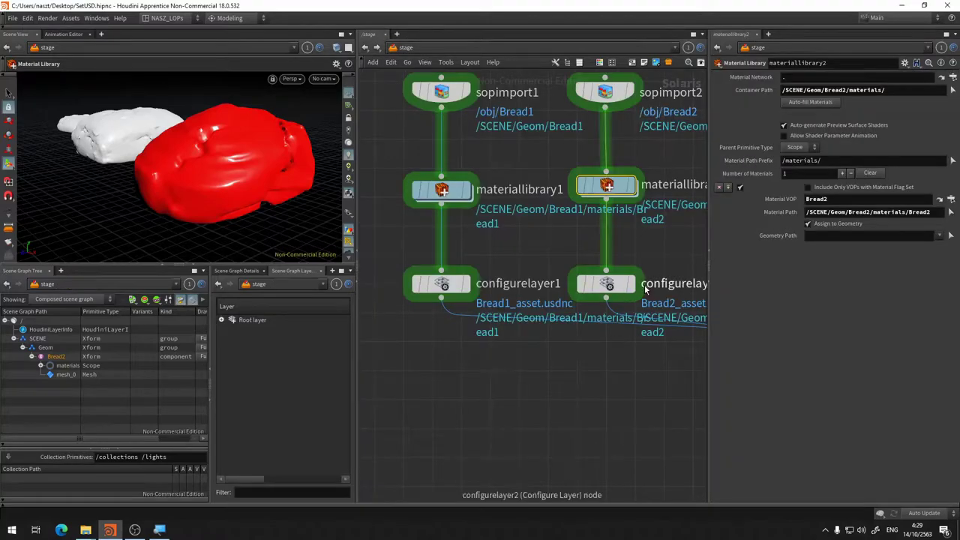
{"action": "scroll", "coordinate": [465, 295], "scroll_direction": "up", "scroll_amount": 3}
{"action": "left_click", "coordinate": [617, 248]}
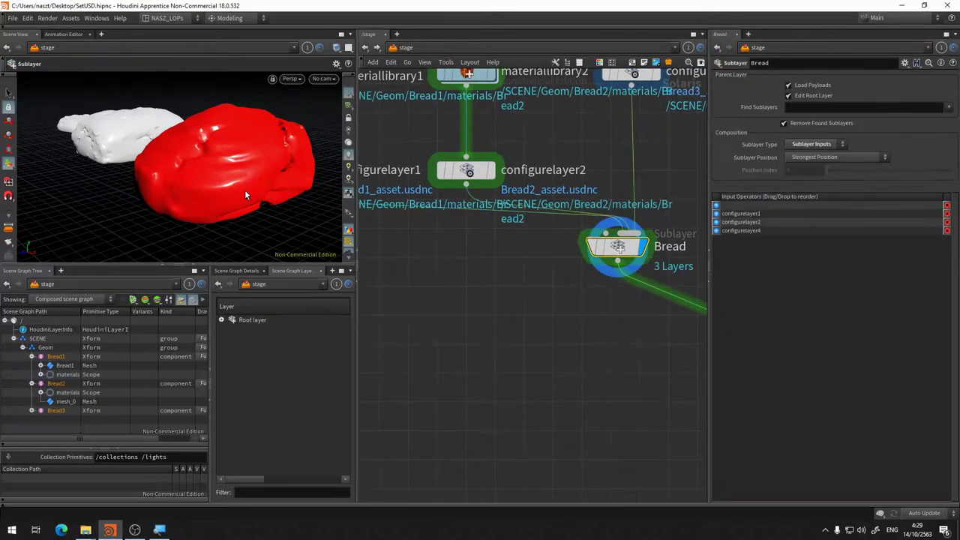
{"action": "left_click_drag", "start_coordinate": [245, 190], "coordinate": [285, 195]}
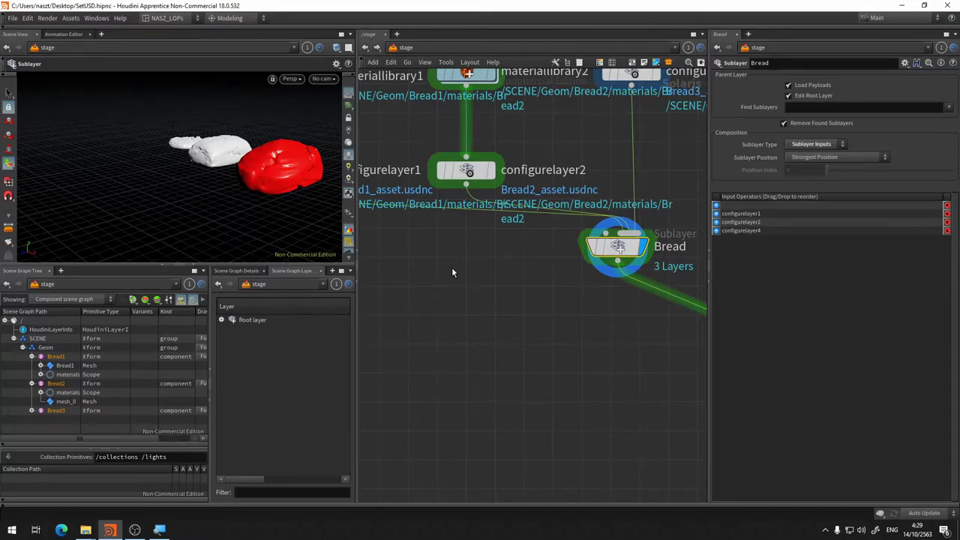
{"action": "middle_click_drag", "start_coordinate": [452, 267], "coordinate": [515, 376]}
{"action": "left_click", "coordinate": [531, 180]}
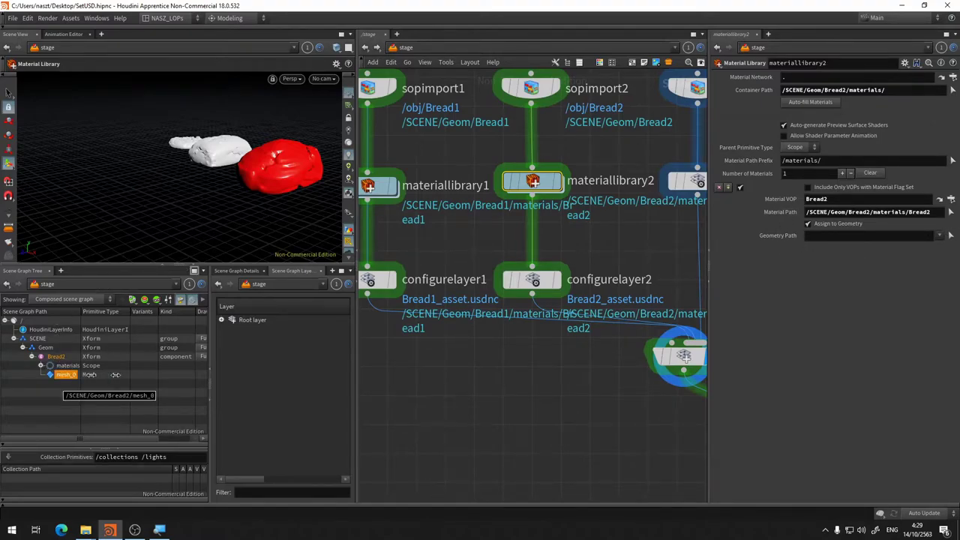
Assign /SCENE/Geom/Bread2/mesh_0 as materiallibrary2's Geometry Path so the loaf turns yellow
{"action": "mouse_move", "coordinate": [116, 374]}
{"action": "left_mouse_down"}
{"action": "mouse_move", "coordinate": [861, 244]}
{"action": "mouse_move", "coordinate": [85, 396]}
{"action": "mouse_move", "coordinate": [857, 237]}
{"action": "left_mouse_up"}
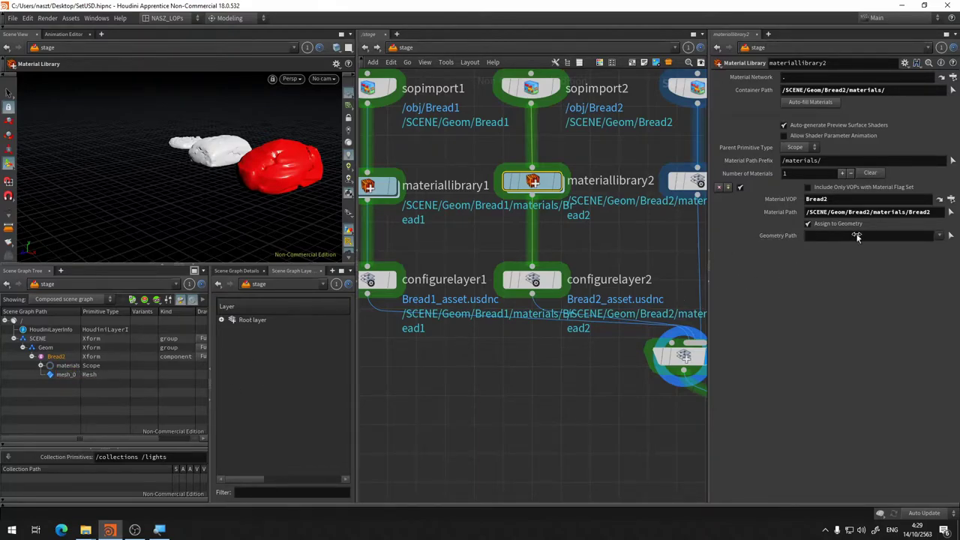
{"action": "left_click", "coordinate": [678, 356]}
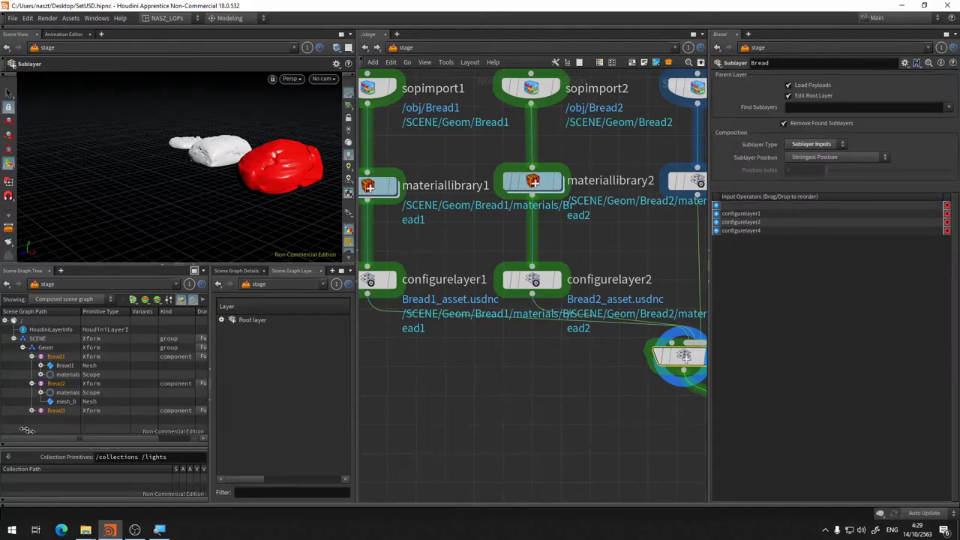
{"action": "left_click", "coordinate": [533, 181]}
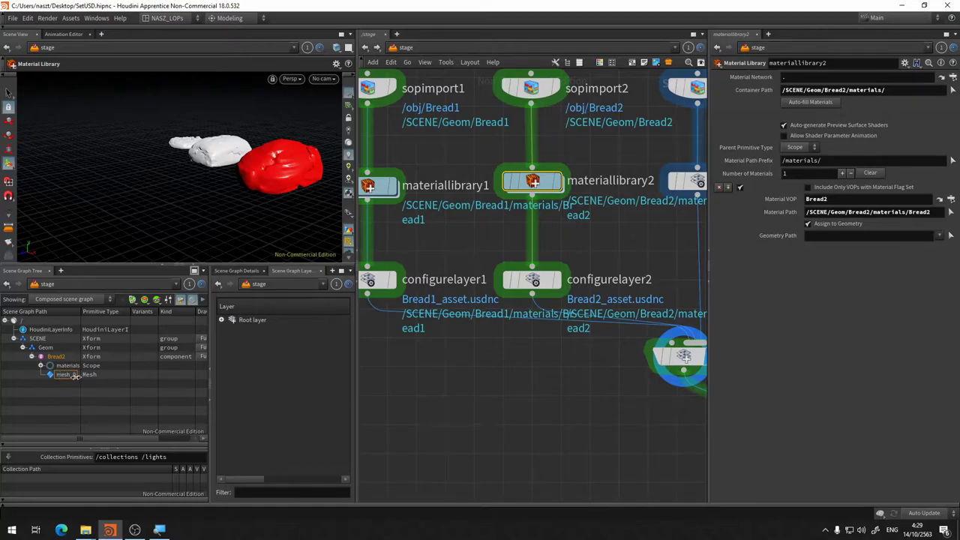
{"action": "left_click_drag", "start_coordinate": [75, 376], "coordinate": [866, 238]}
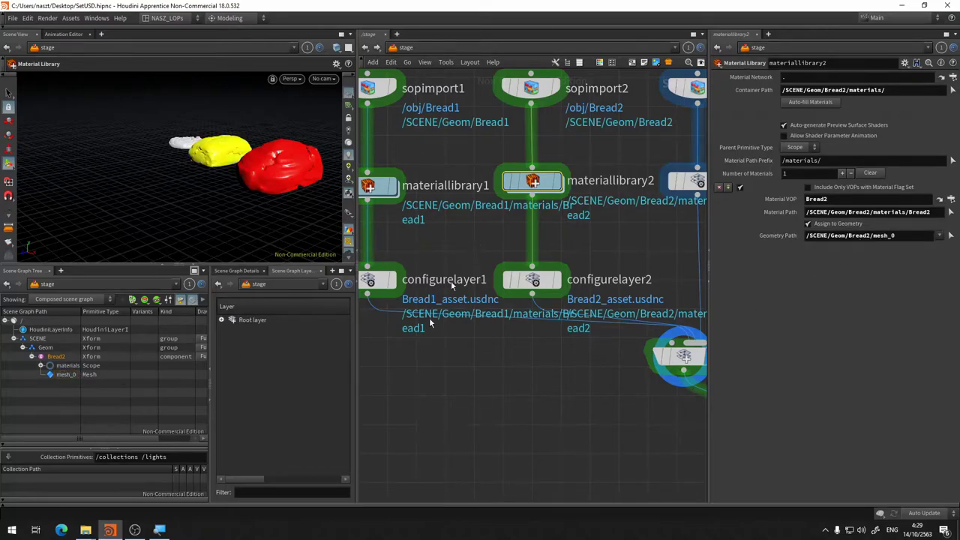
{"action": "key", "text": "Escape"}
{"action": "mouse_move", "coordinate": [320, 238]}
{"action": "left_mouse_down"}
{"action": "mouse_move", "coordinate": [193, 173]}
{"action": "mouse_move", "coordinate": [248, 180]}
{"action": "left_mouse_up"}
{"action": "left_click", "coordinate": [555, 186]}
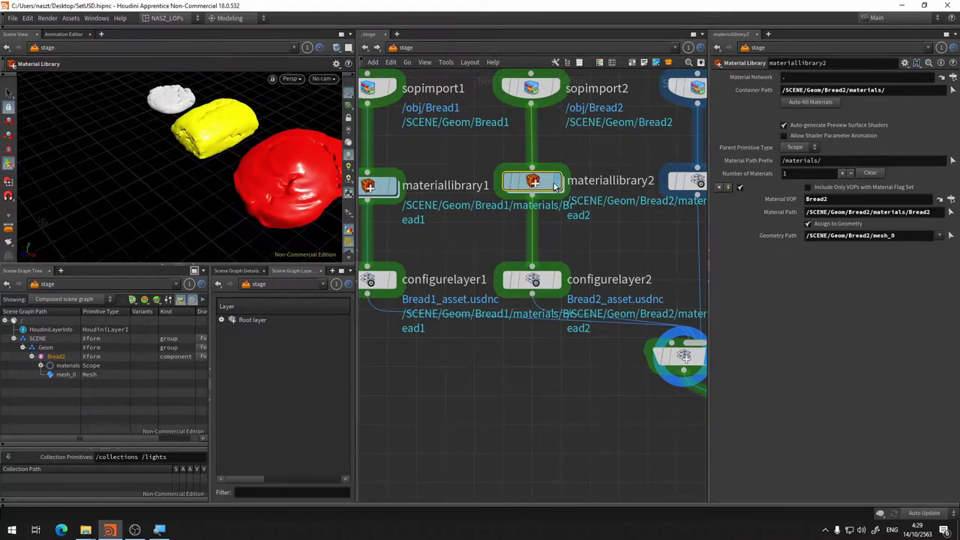
{"action": "middle_click_drag", "start_coordinate": [493, 326], "coordinate": [564, 353]}
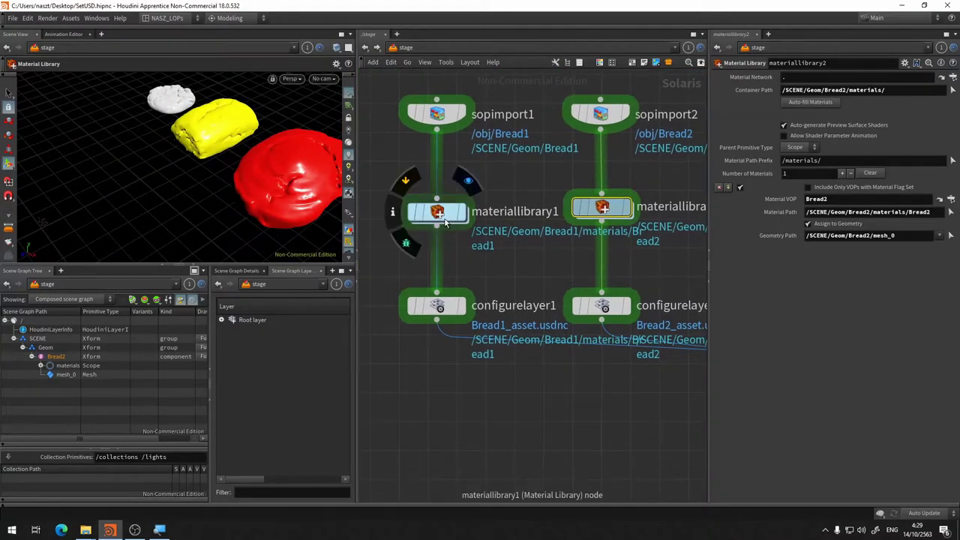
Inside materiallibrary1, set the Bread1 shader's base colour to white (1, 1, 1)
{"action": "left_click", "coordinate": [450, 217]}
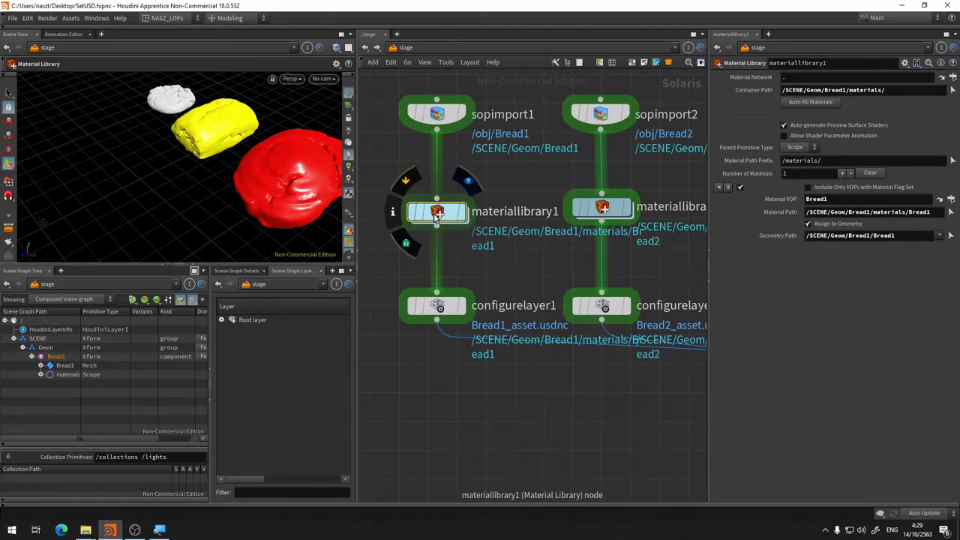
{"action": "double_click", "coordinate": [437, 213]}
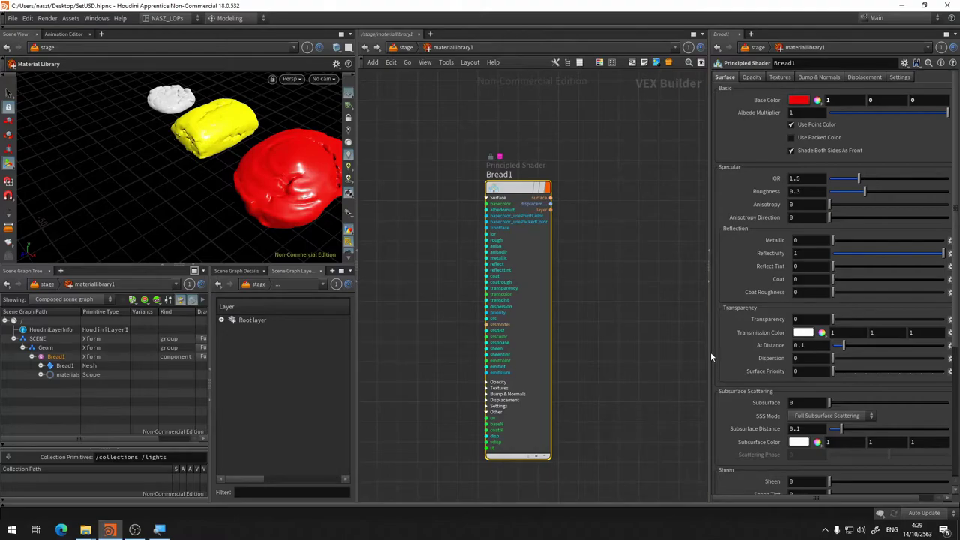
{"action": "left_click_drag", "start_coordinate": [709, 351], "coordinate": [678, 352]}
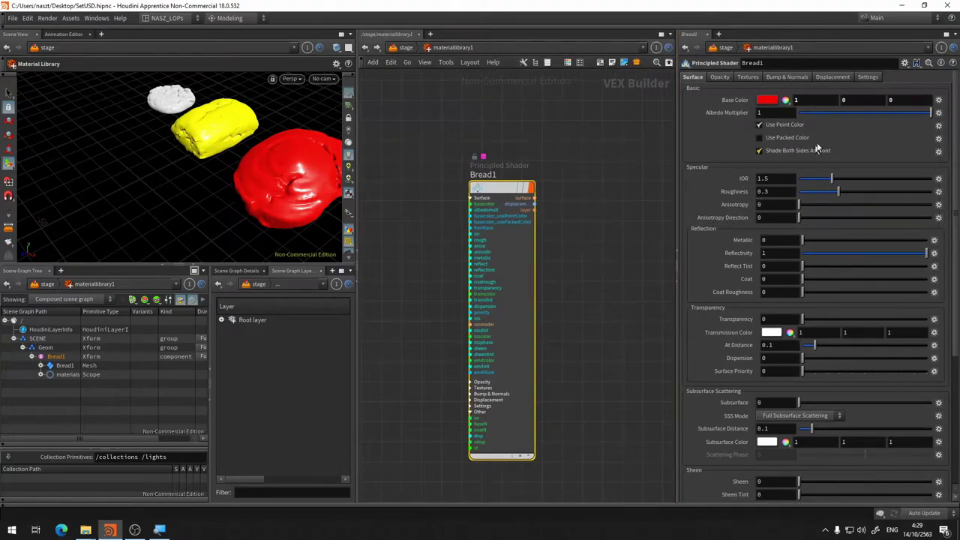
{"action": "scroll", "coordinate": [829, 390], "scroll_direction": "down", "scroll_amount": 5}
{"action": "scroll", "coordinate": [832, 425], "scroll_direction": "up", "scroll_amount": 5}
{"action": "left_click", "coordinate": [768, 100]}
{"action": "left_click", "coordinate": [934, 78]}
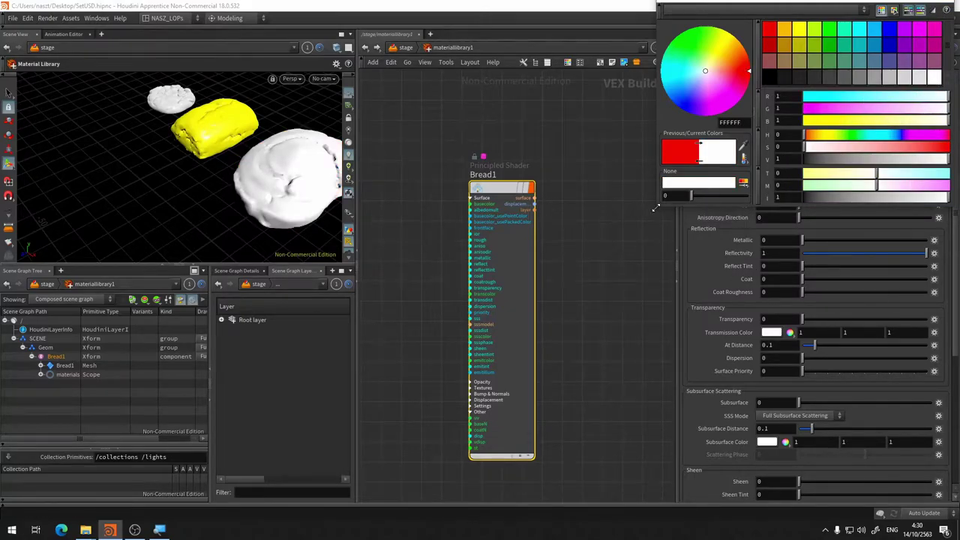
{"action": "left_click", "coordinate": [947, 7]}
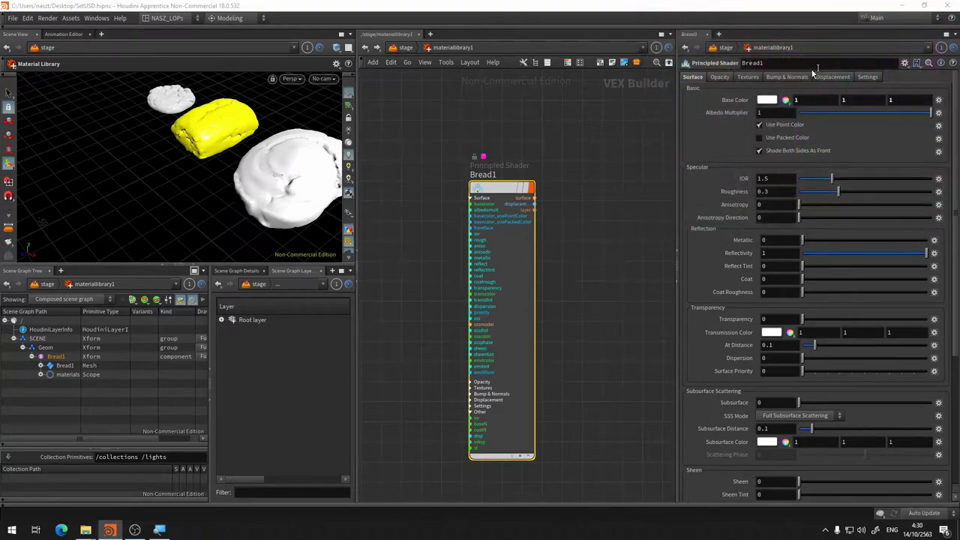
Enable Use Texture for Base Color and raise the Bread1 roughness from 0.3 to 1
{"action": "left_click", "coordinate": [748, 77]}
{"action": "left_click", "coordinate": [759, 98]}
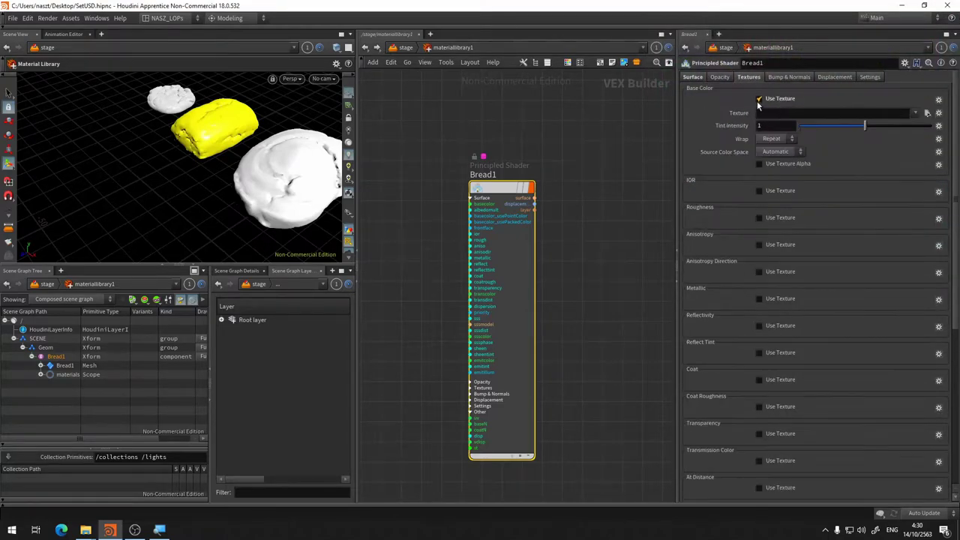
{"action": "left_click", "coordinate": [693, 77]}
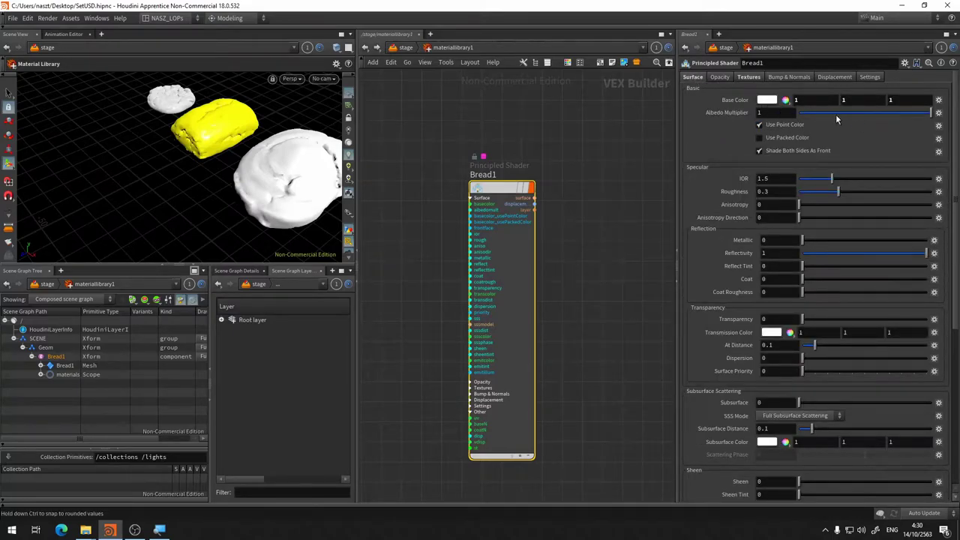
{"action": "left_click_drag", "start_coordinate": [822, 113], "coordinate": [933, 112]}
{"action": "scroll", "coordinate": [858, 240], "scroll_direction": "down", "scroll_amount": 3}
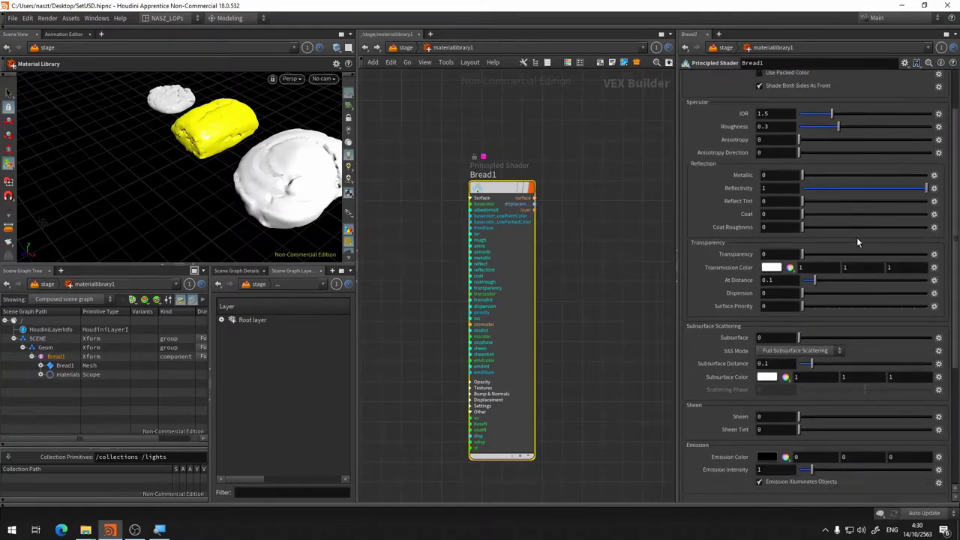
{"action": "scroll", "coordinate": [857, 242], "scroll_direction": "up", "scroll_amount": 3}
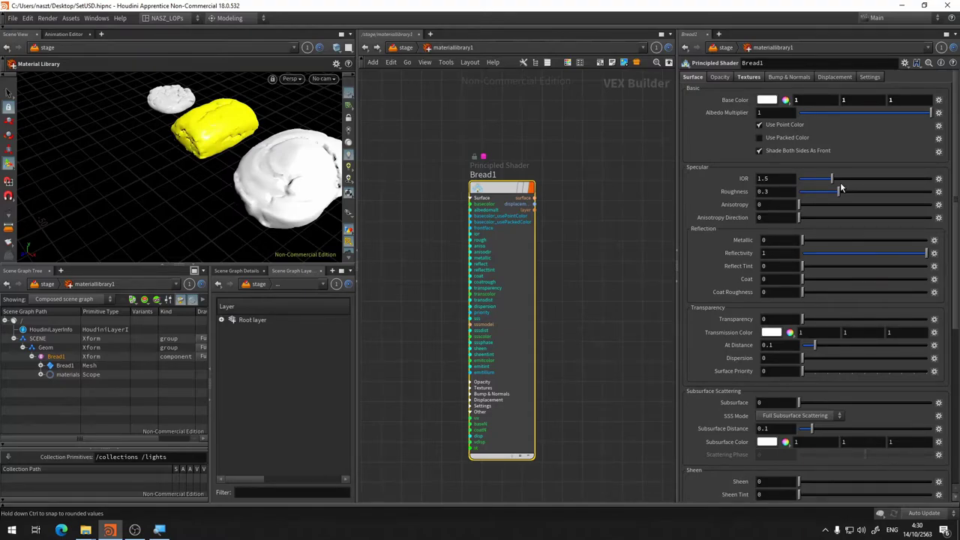
{"action": "left_click_drag", "start_coordinate": [849, 196], "coordinate": [944, 178]}
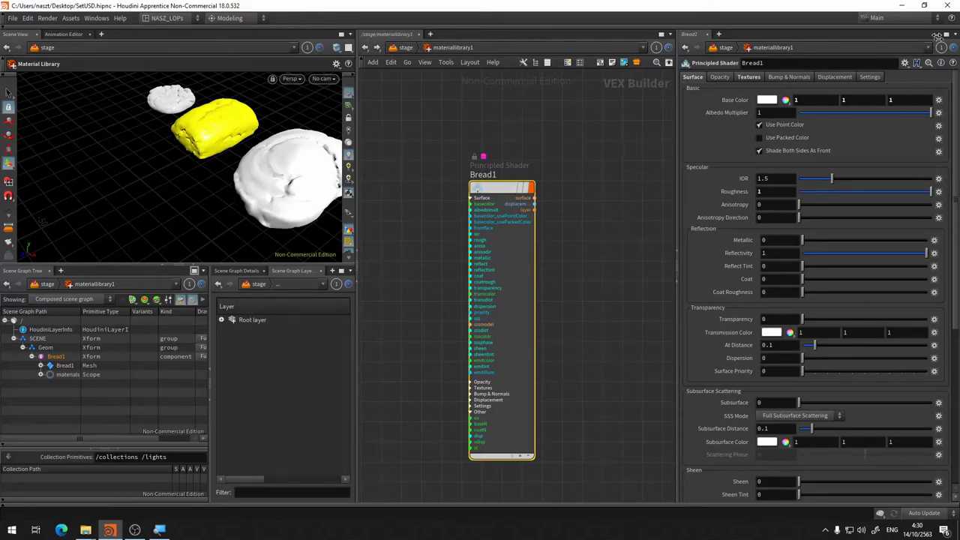
{"action": "mouse_move", "coordinate": [85, 530]}
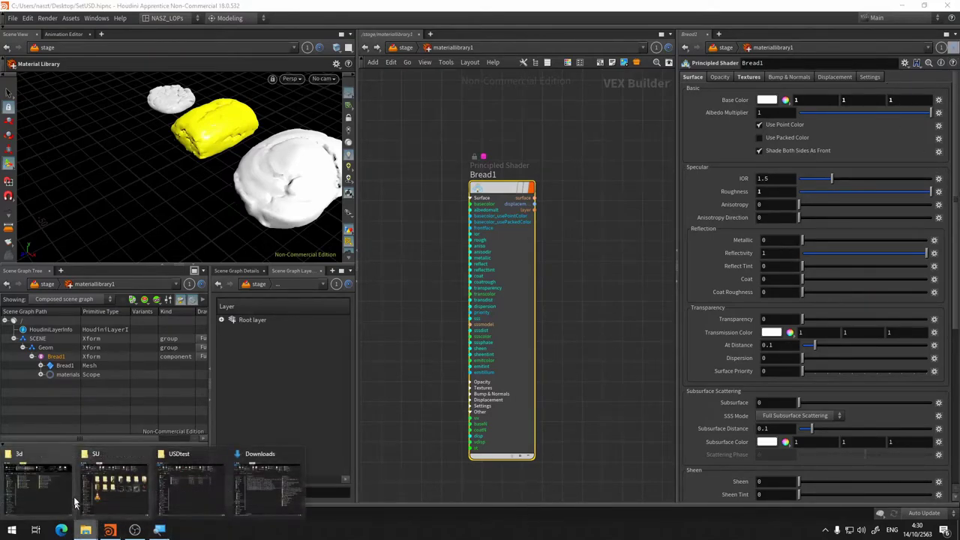
Move the Megascans Explorer window aside and switch Houdini's network to /obj
{"action": "left_click", "coordinate": [46, 501]}
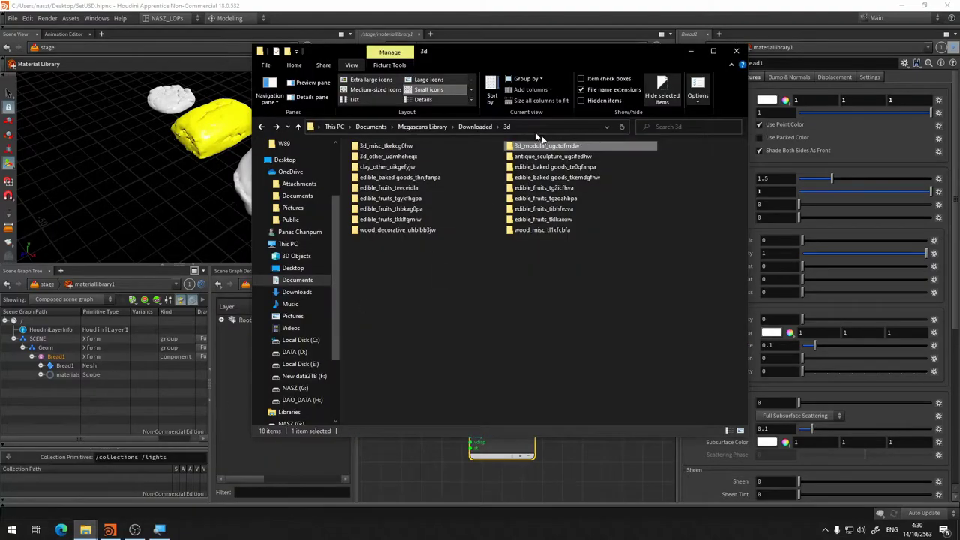
{"action": "left_click_drag", "start_coordinate": [525, 53], "coordinate": [502, 115]}
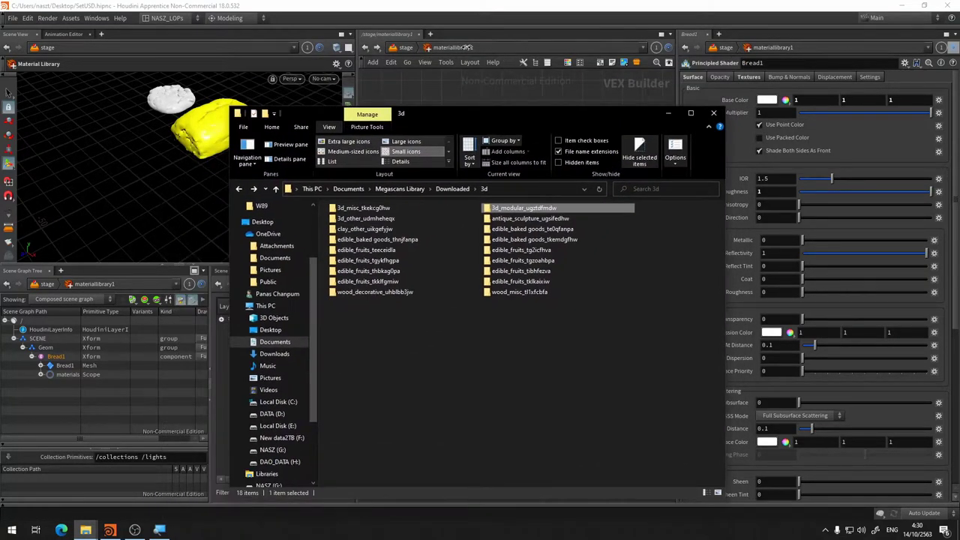
{"action": "left_click", "coordinate": [393, 47]}
{"action": "left_click", "coordinate": [398, 47]}
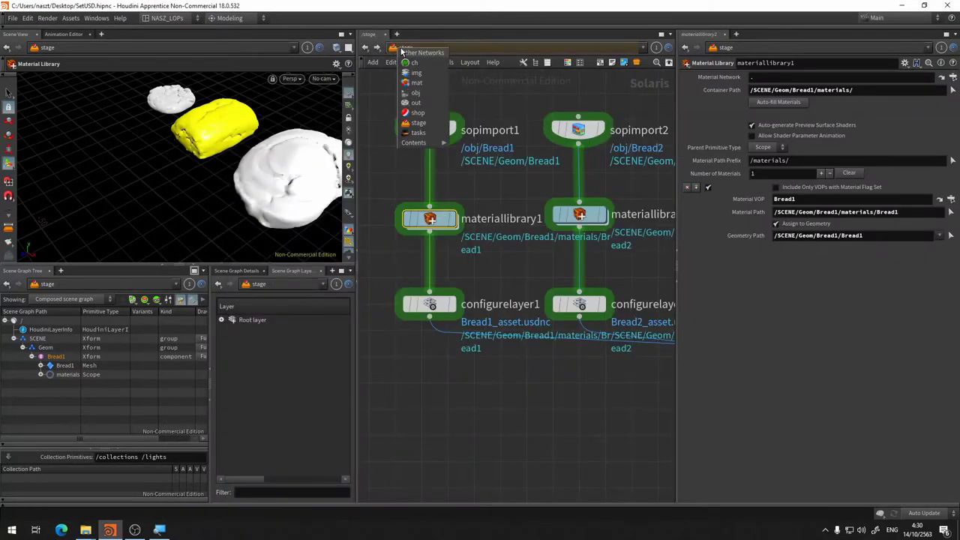
{"action": "left_click", "coordinate": [420, 96]}
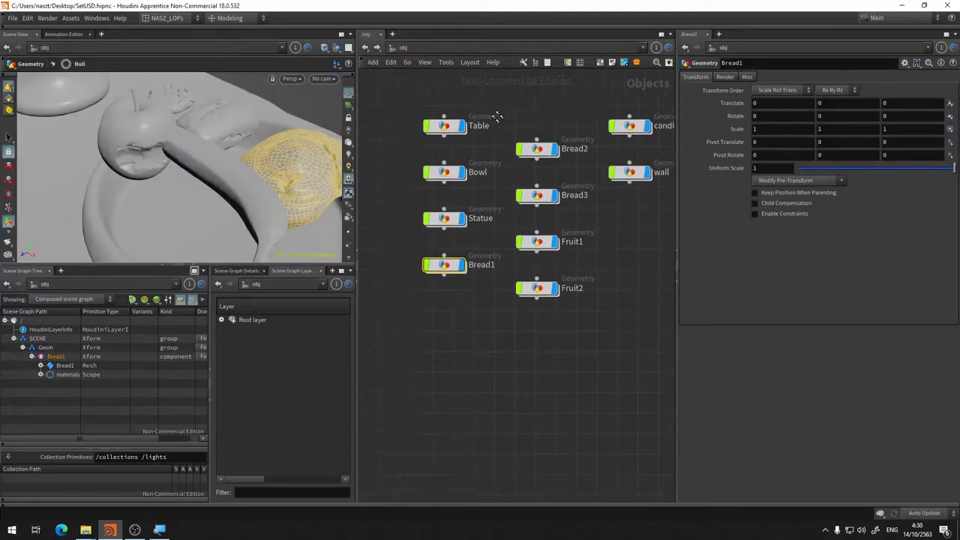
Inspect the Bread1 object's file1 node, then open the edible_baked goods_te0qfanpa folder in Explorer
{"action": "double_click", "coordinate": [435, 259]}
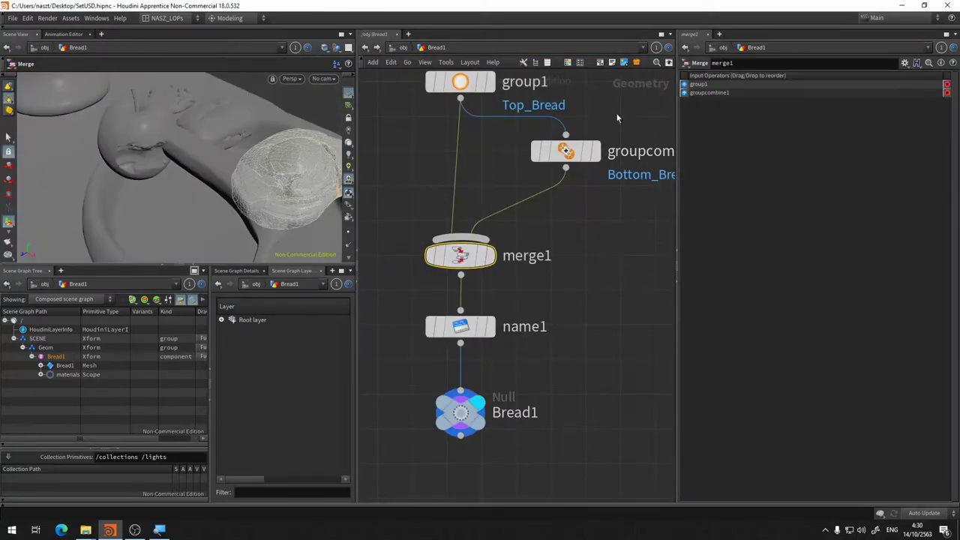
{"action": "middle_click_drag", "start_coordinate": [617, 115], "coordinate": [600, 206]}
{"action": "middle_click_drag", "start_coordinate": [564, 145], "coordinate": [590, 226]}
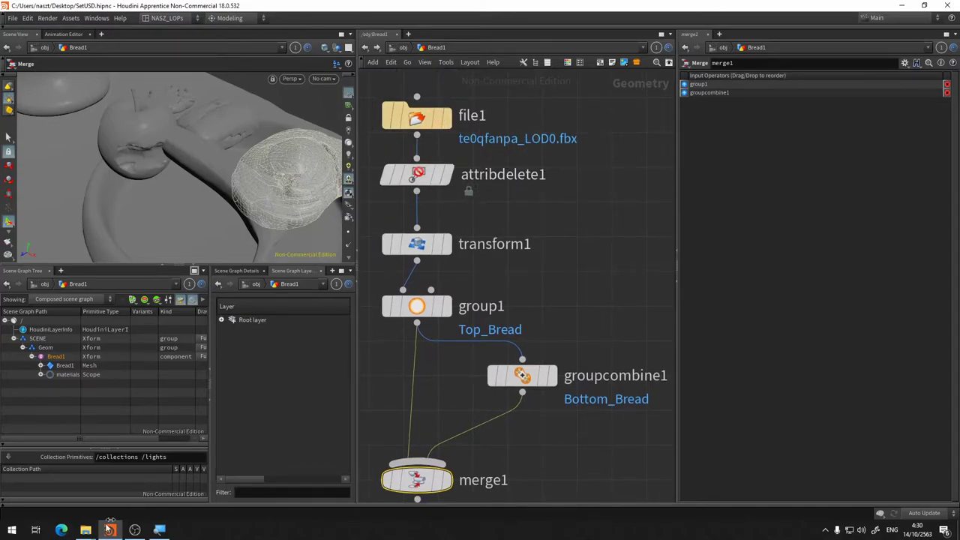
{"action": "mouse_move", "coordinate": [85, 530]}
{"action": "left_click", "coordinate": [44, 485]}
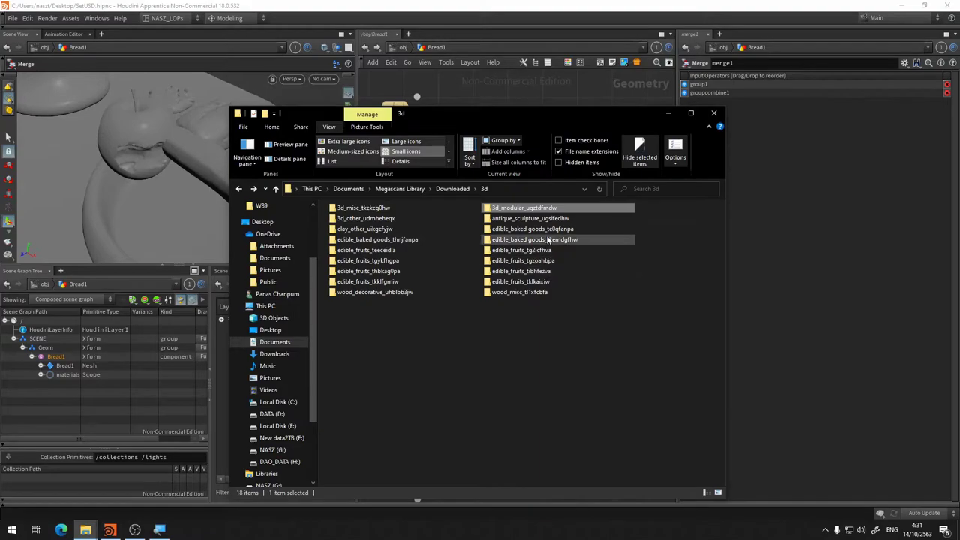
{"action": "double_click", "coordinate": [570, 232]}
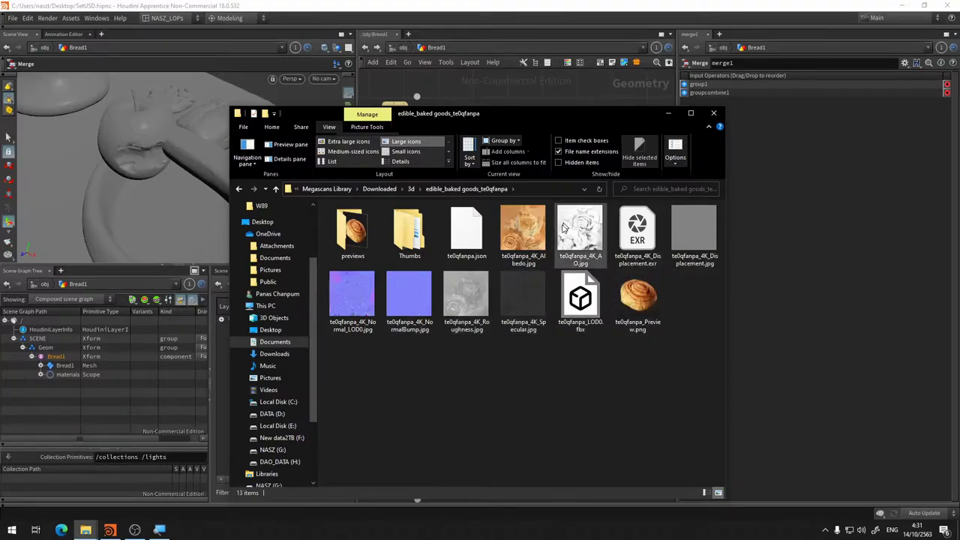
{"action": "left_click", "coordinate": [506, 15]}
Return to the stage network and show the Bread1 shader's Textures settings in materiallibrary1
{"action": "left_click", "coordinate": [391, 48]}
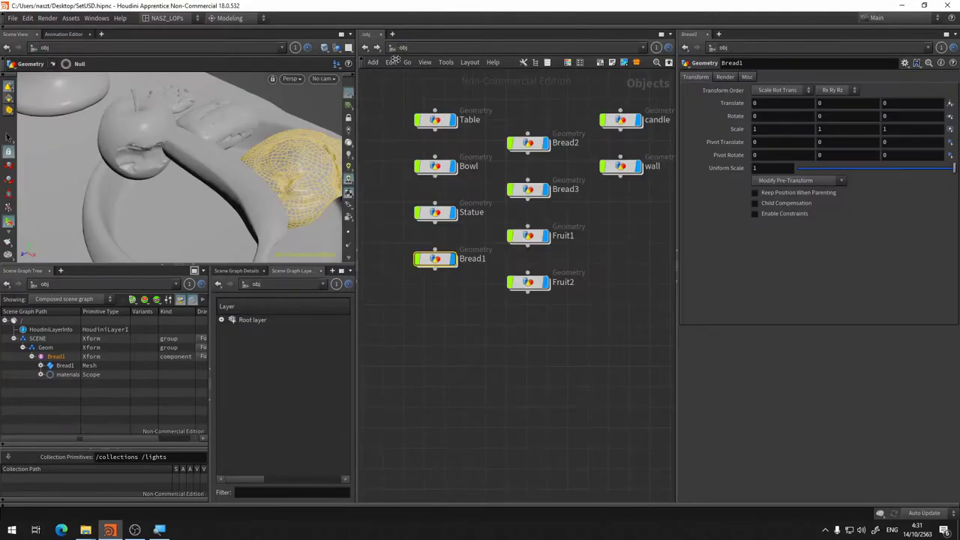
{"action": "left_click", "coordinate": [398, 48]}
{"action": "left_click", "coordinate": [418, 148]}
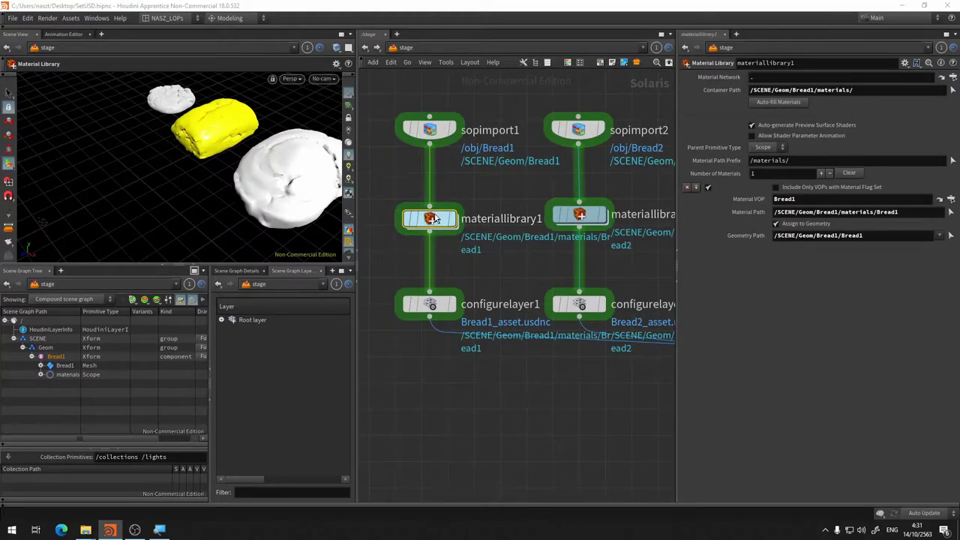
{"action": "double_click", "coordinate": [442, 219]}
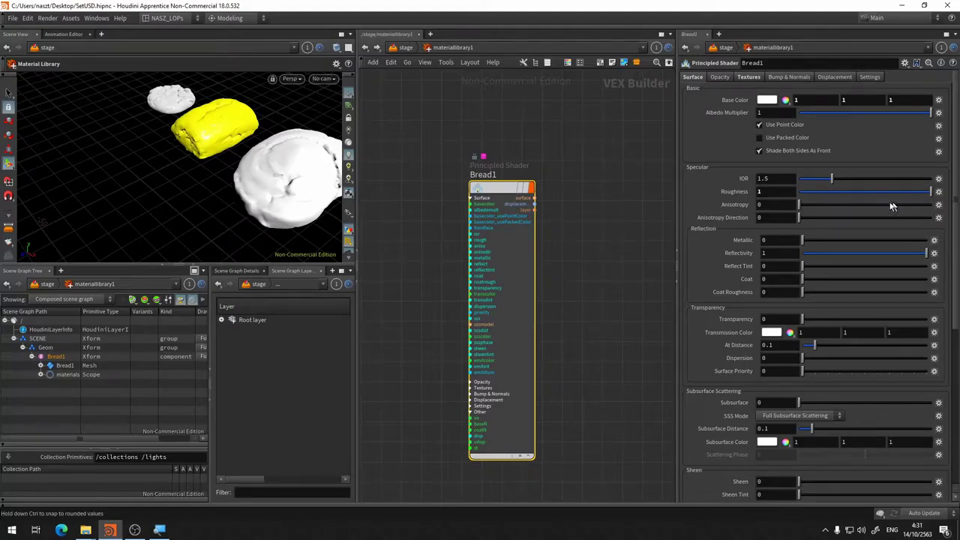
{"action": "scroll", "coordinate": [811, 375], "scroll_direction": "down", "scroll_amount": 2}
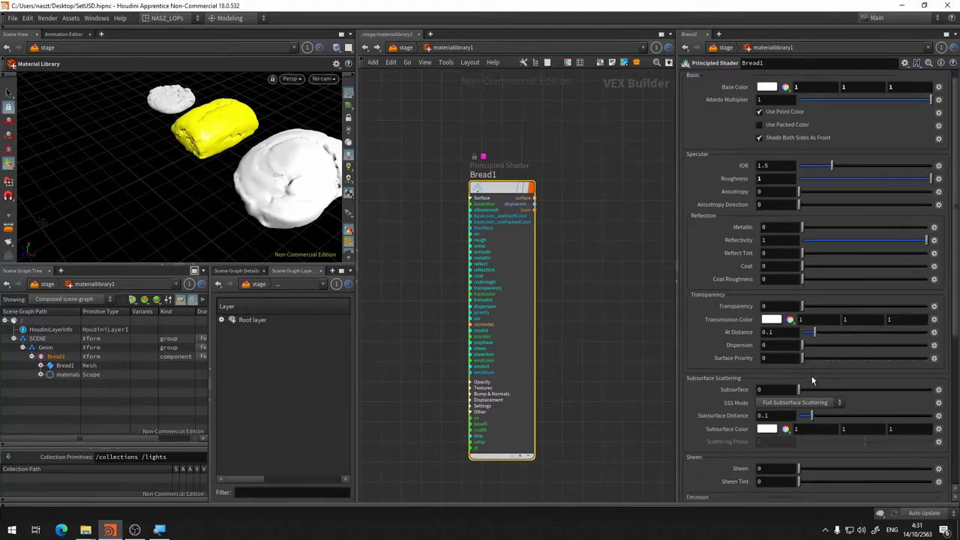
{"action": "scroll", "coordinate": [810, 375], "scroll_direction": "down", "scroll_amount": 2}
{"action": "scroll", "coordinate": [811, 375], "scroll_direction": "up", "scroll_amount": 4}
{"action": "left_click", "coordinate": [789, 78]}
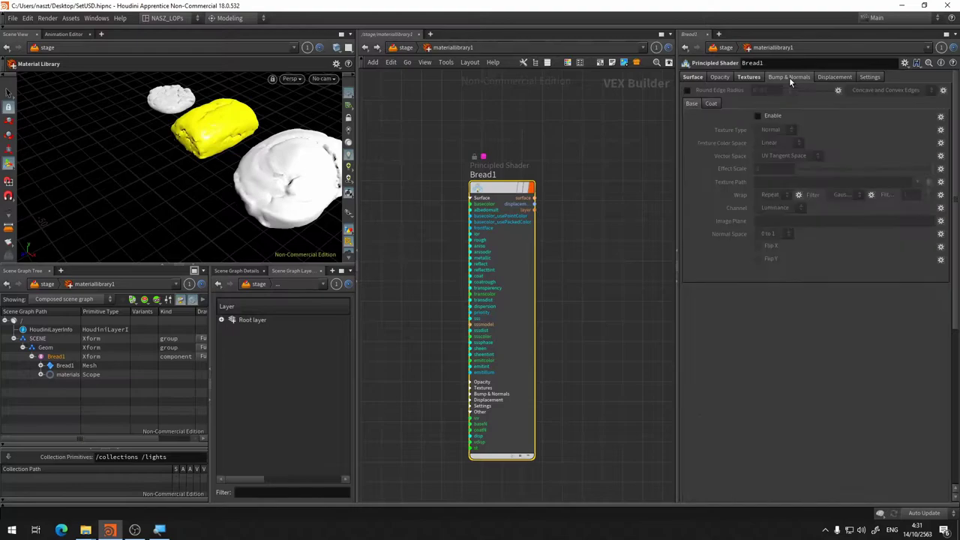
{"action": "left_click", "coordinate": [693, 76]}
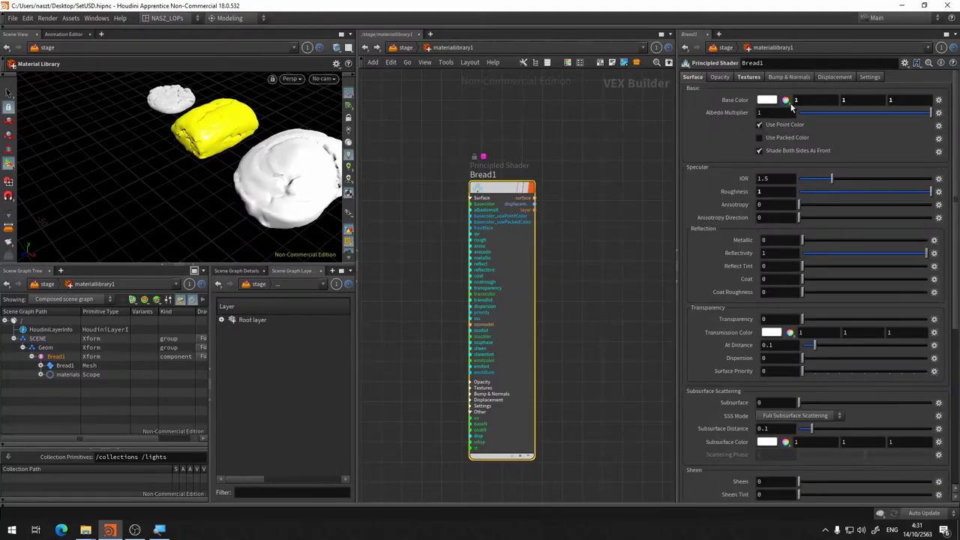
{"action": "left_click", "coordinate": [749, 78]}
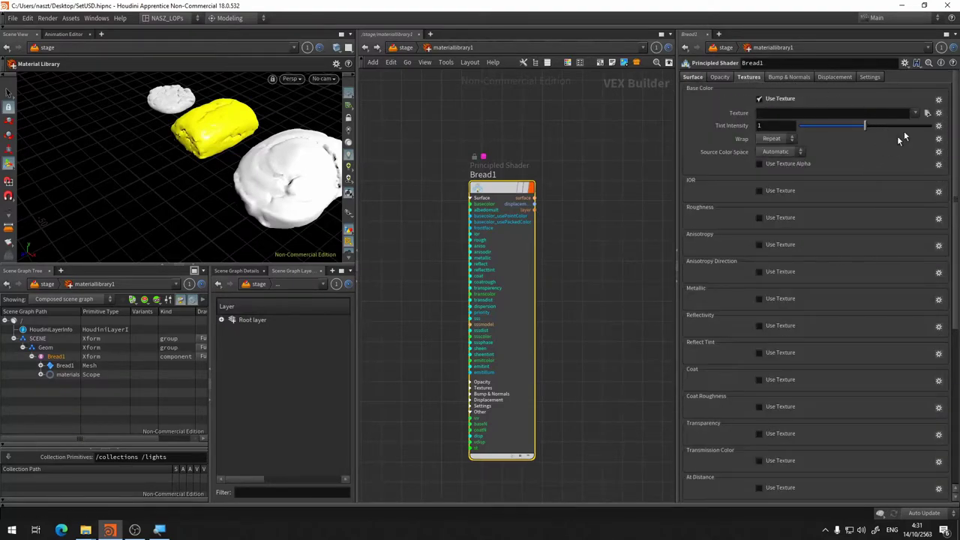
Set the base colour texture to te0qfanpa_4K_Albedo.jpg from the edible_baked goods_te0qfanpa folder
{"action": "left_click", "coordinate": [927, 113]}
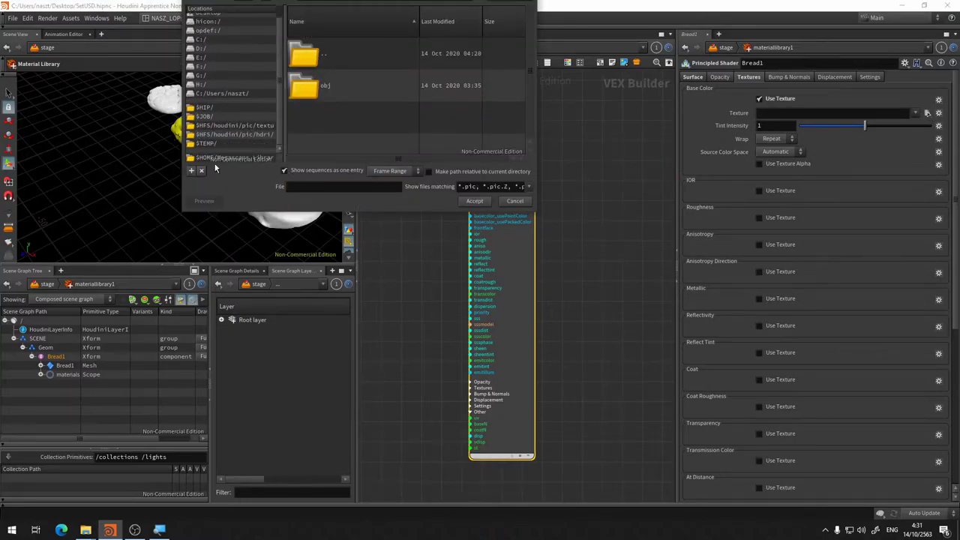
{"action": "left_click", "coordinate": [234, 158]}
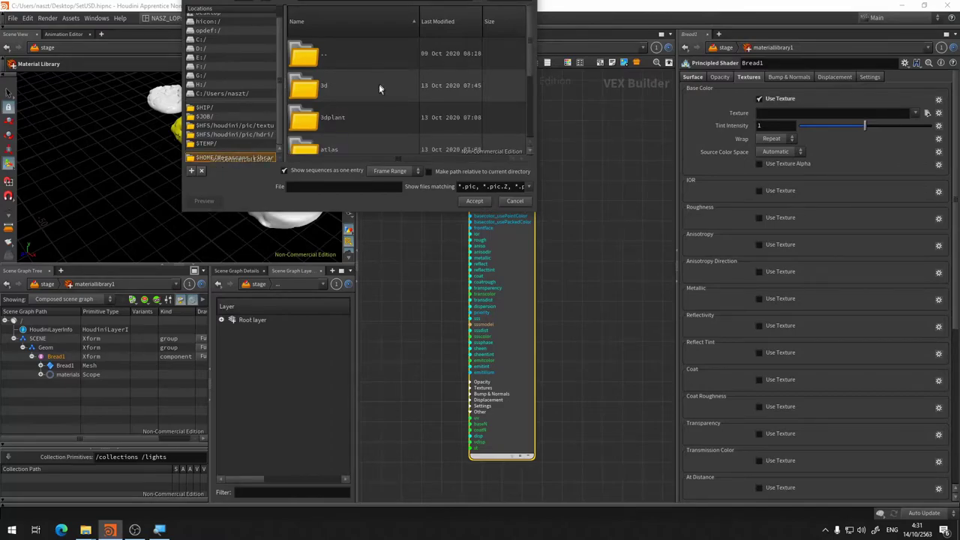
{"action": "double_click", "coordinate": [359, 90]}
{"action": "scroll", "coordinate": [373, 92], "scroll_direction": "down", "scroll_amount": 2}
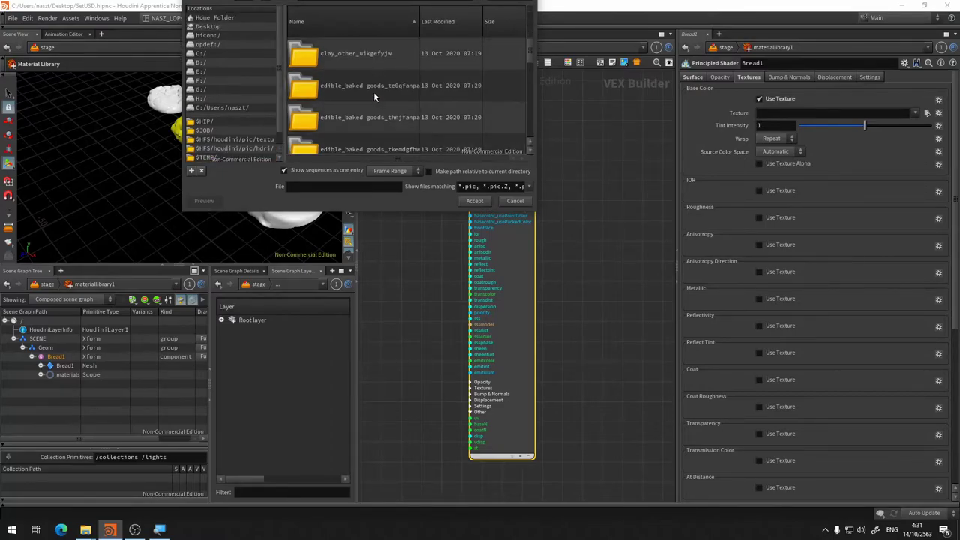
{"action": "left_click", "coordinate": [408, 92]}
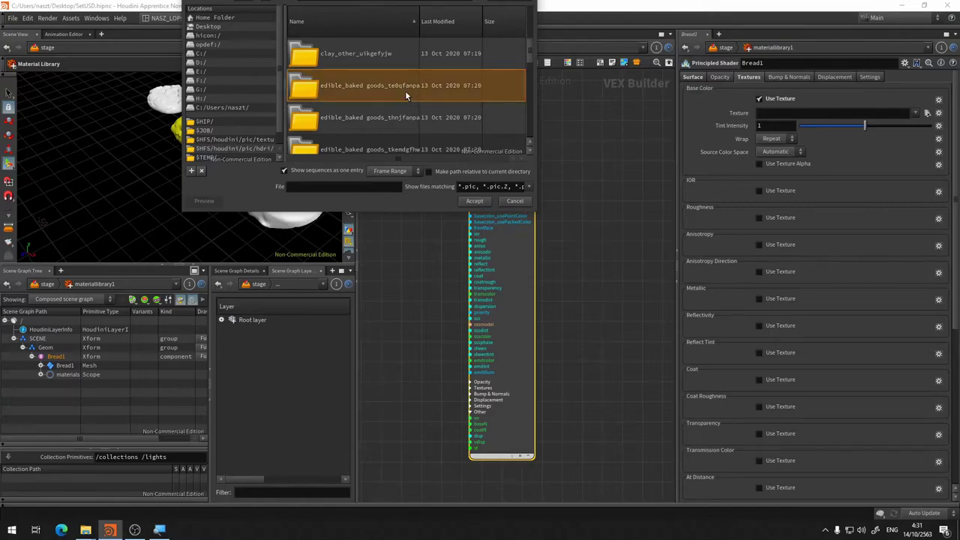
{"action": "double_click", "coordinate": [327, 90]}
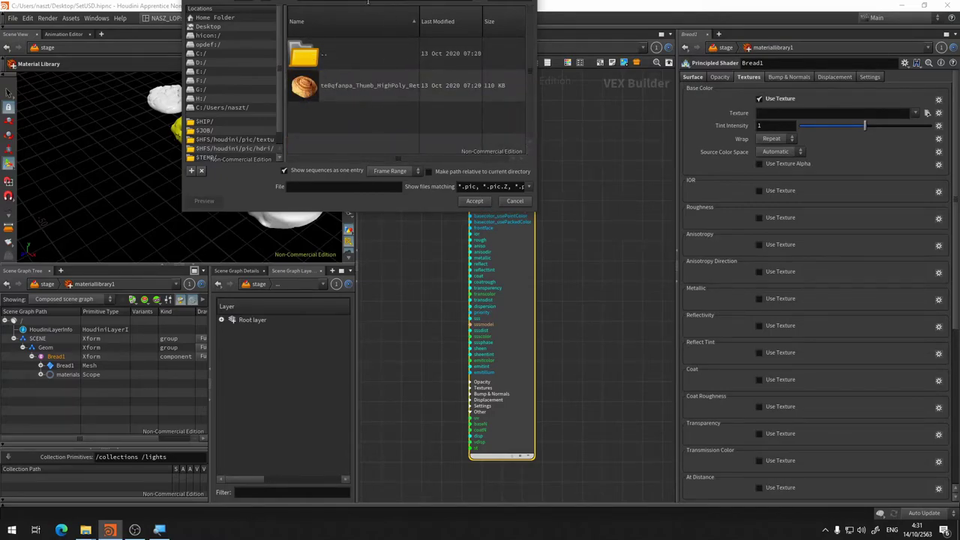
{"action": "left_click_drag", "start_coordinate": [537, 213], "coordinate": [516, 194]}
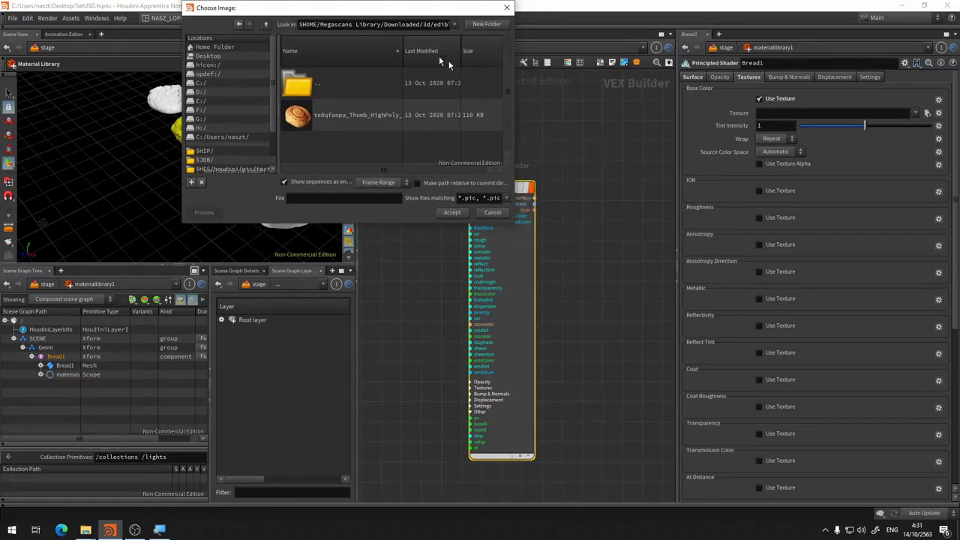
{"action": "left_click", "coordinate": [264, 26]}
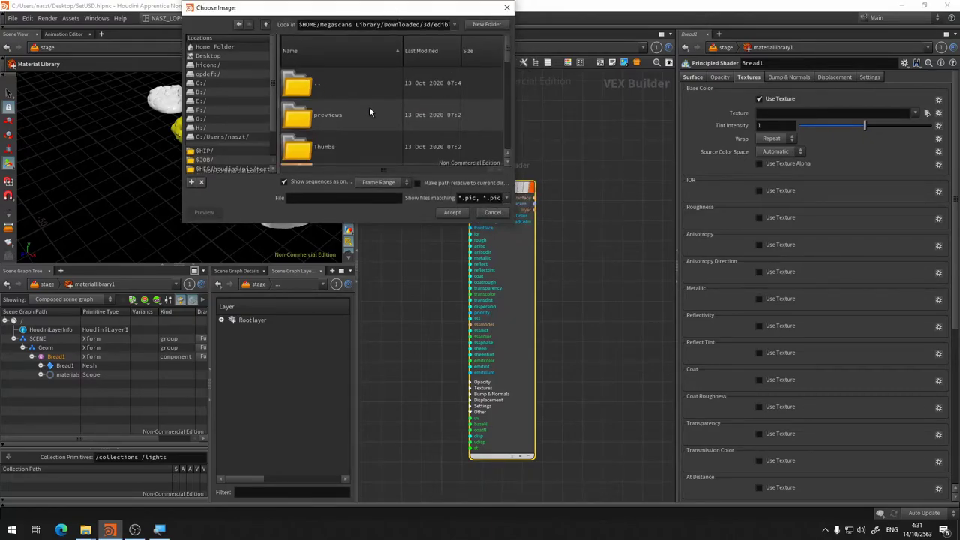
{"action": "scroll", "coordinate": [369, 107], "scroll_direction": "down", "scroll_amount": 1}
{"action": "scroll", "coordinate": [360, 132], "scroll_direction": "down", "scroll_amount": 1}
{"action": "scroll", "coordinate": [360, 128], "scroll_direction": "down", "scroll_amount": 1}
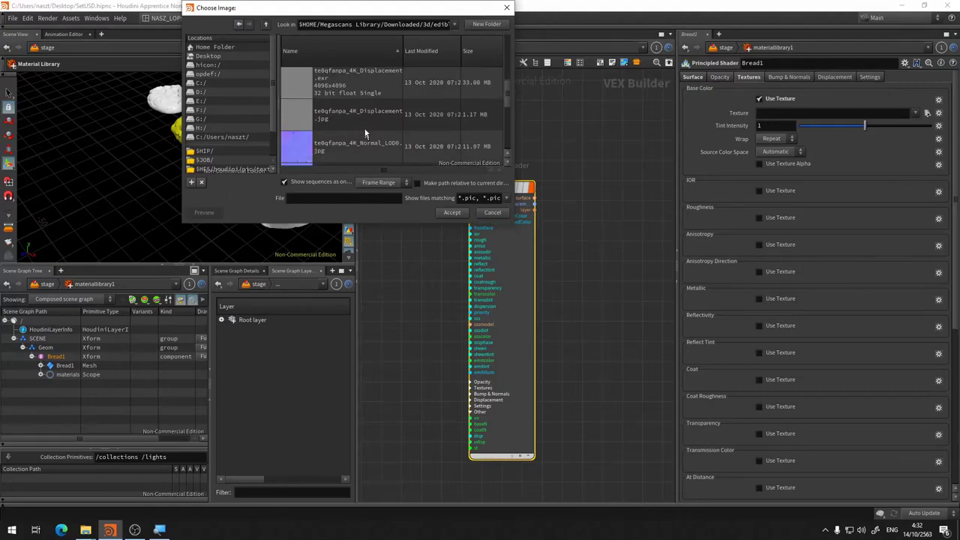
{"action": "left_click", "coordinate": [360, 87]}
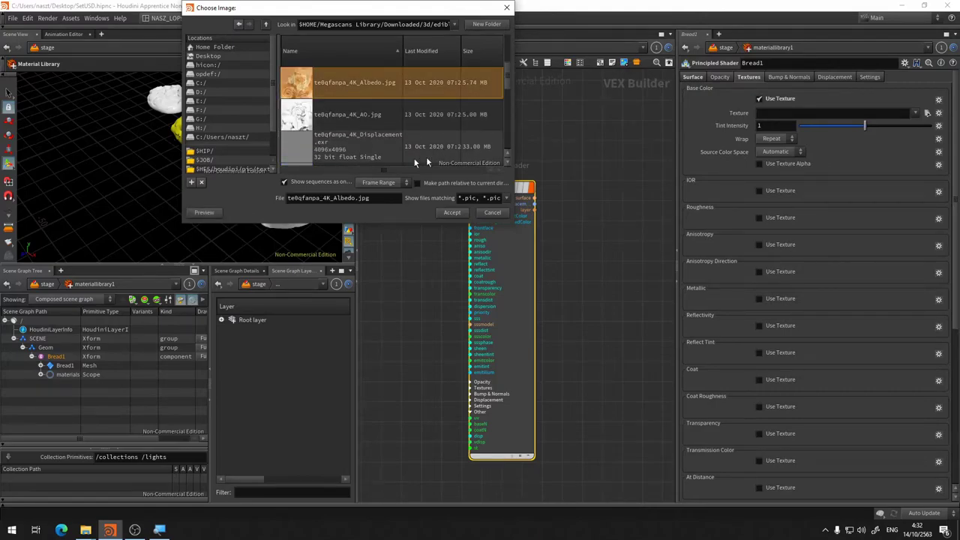
{"action": "left_click", "coordinate": [450, 213]}
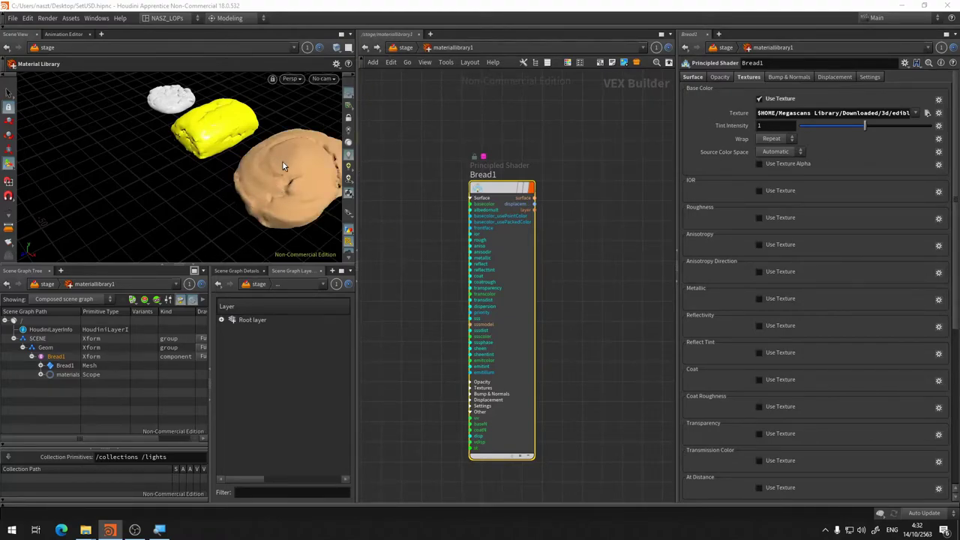
{"action": "key", "text": "Escape"}
{"action": "mouse_move", "coordinate": [283, 162]}
{"action": "left_mouse_down"}
{"action": "mouse_move", "coordinate": [252, 203]}
{"action": "mouse_move", "coordinate": [300, 165]}
{"action": "left_mouse_up"}
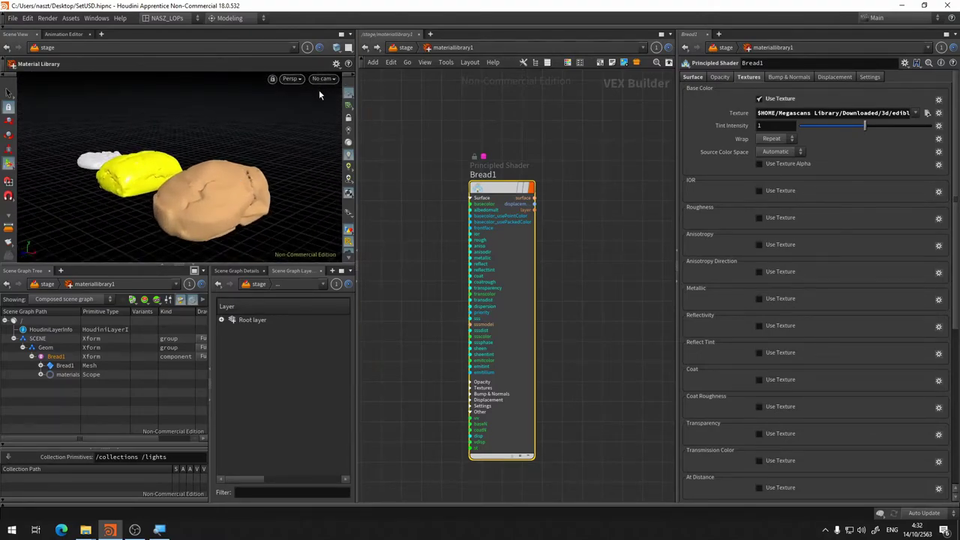
{"action": "left_click", "coordinate": [348, 193]}
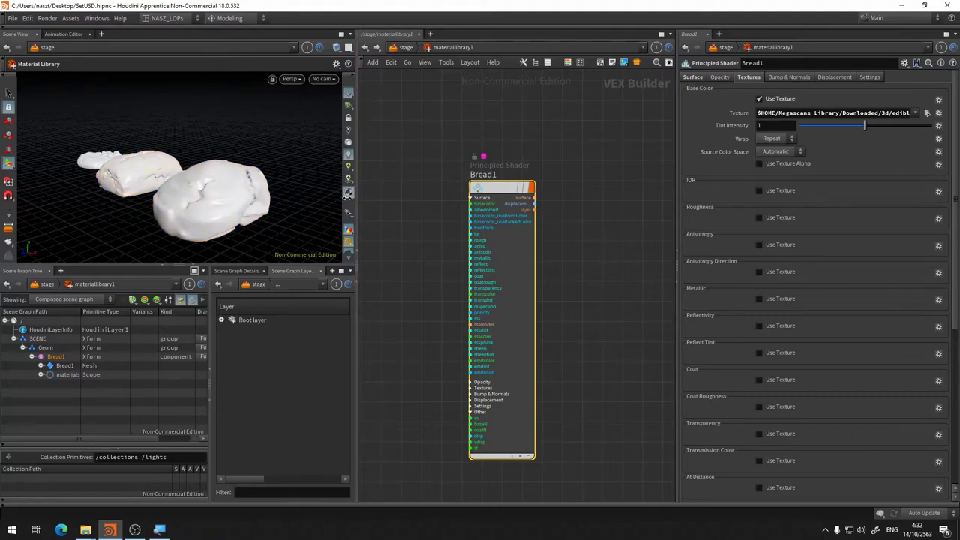
{"action": "left_click", "coordinate": [348, 194]}
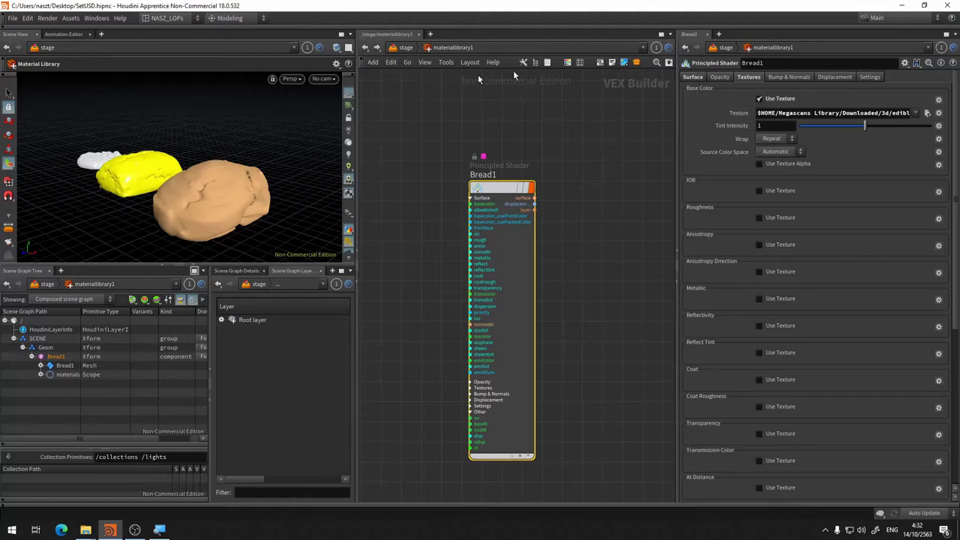
{"action": "left_click", "coordinate": [579, 63]}
Switch the viewport renderer to Karma (Beta) and zoom in on the bread
{"action": "left_click", "coordinate": [290, 79]}
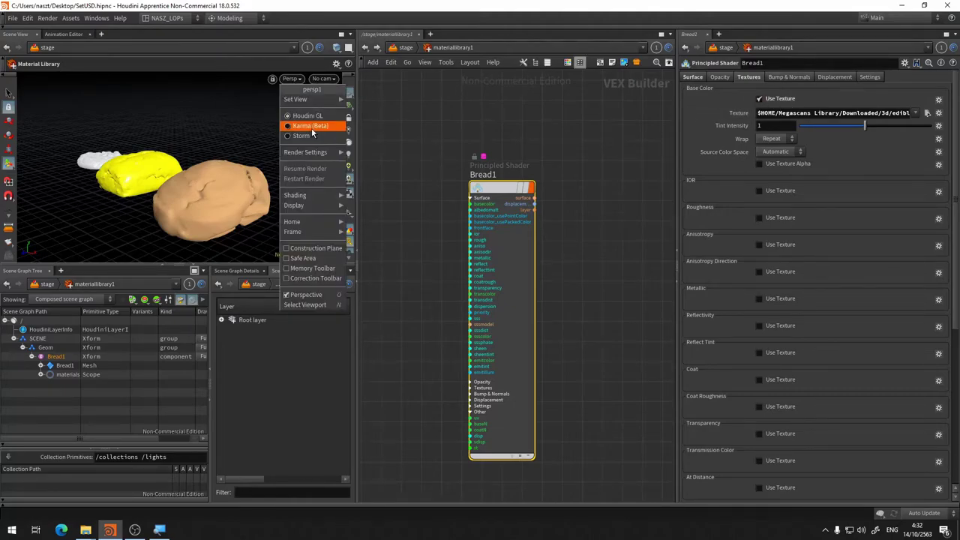
{"action": "left_click", "coordinate": [291, 79]}
{"action": "left_click", "coordinate": [291, 79]}
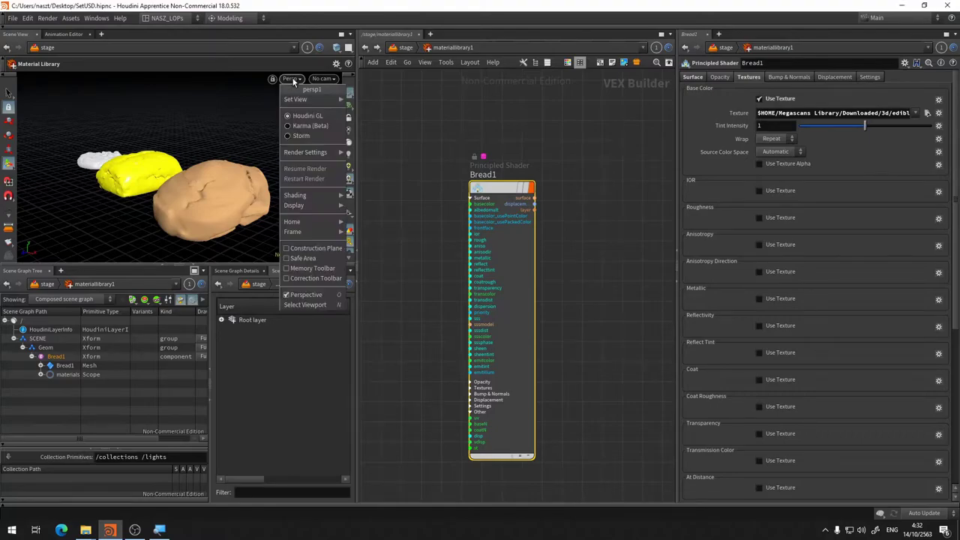
{"action": "left_click", "coordinate": [299, 126]}
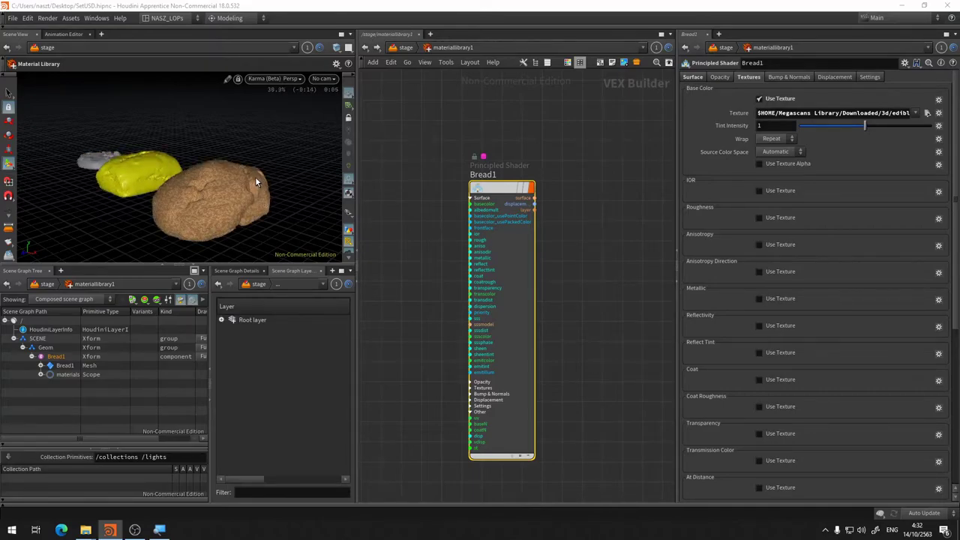
{"action": "key", "text": "Escape"}
{"action": "scroll", "coordinate": [238, 200], "scroll_direction": "up", "scroll_amount": 2}
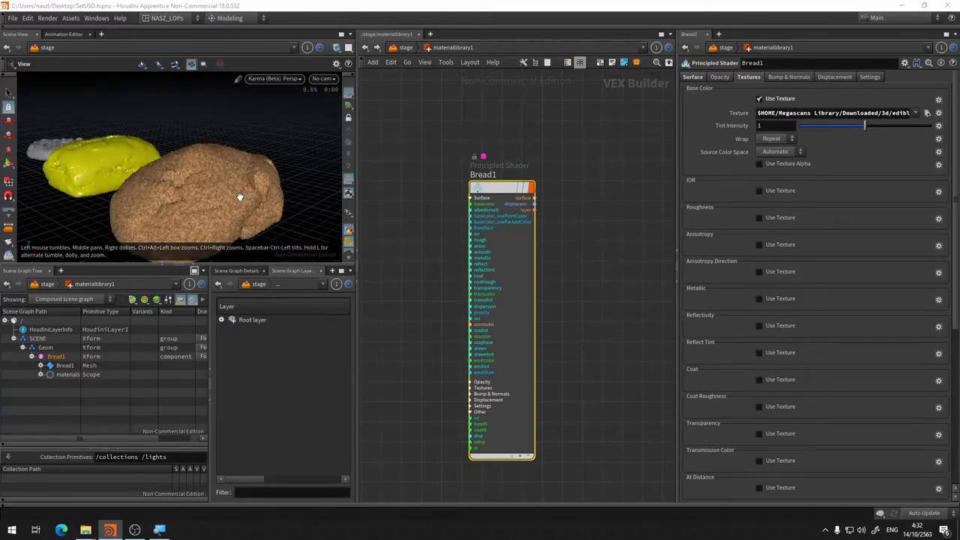
{"action": "scroll", "coordinate": [232, 200], "scroll_direction": "up", "scroll_amount": 1}
{"action": "scroll", "coordinate": [228, 201], "scroll_direction": "up", "scroll_amount": 1}
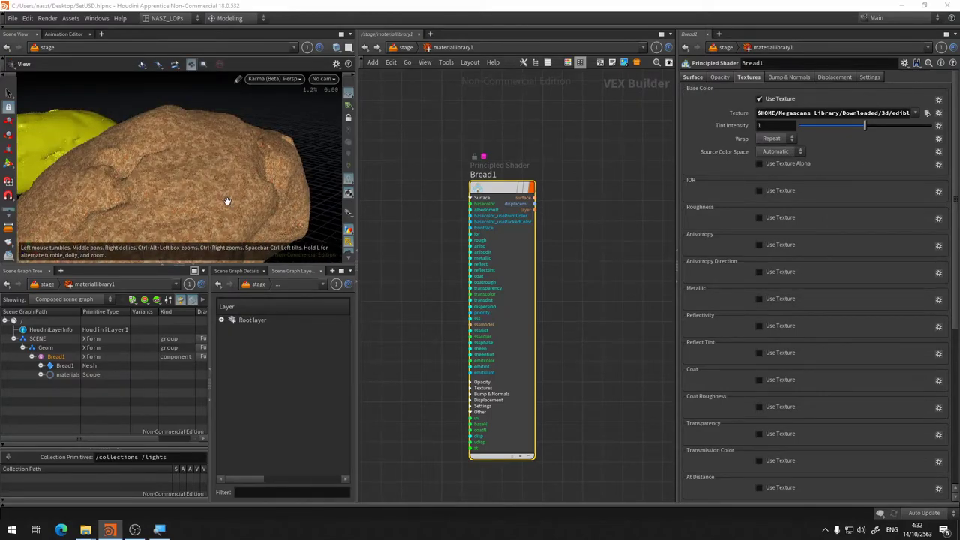
{"action": "scroll", "coordinate": [227, 201], "scroll_direction": "up", "scroll_amount": 2}
{"action": "scroll", "coordinate": [250, 173], "scroll_direction": "up", "scroll_amount": 2}
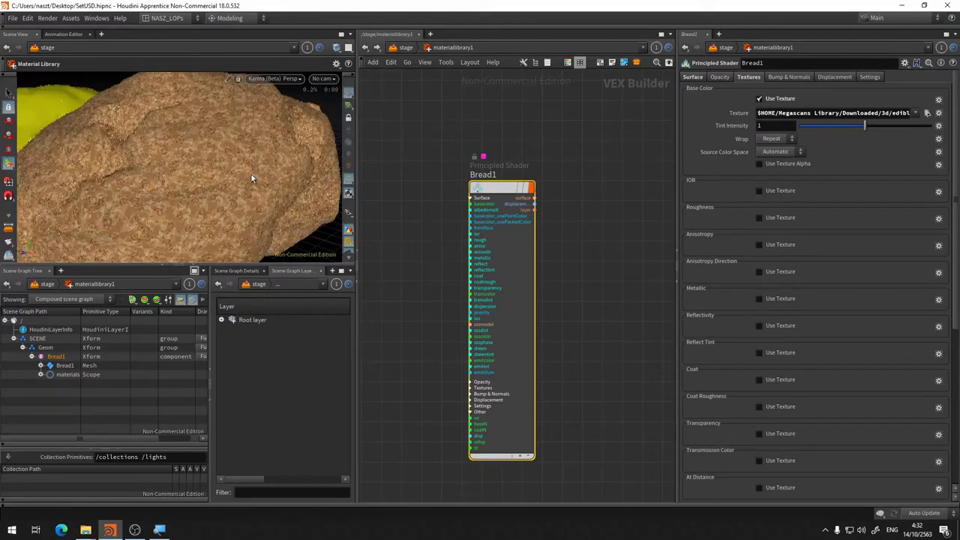
{"action": "scroll", "coordinate": [233, 173], "scroll_direction": "up", "scroll_amount": 1}
{"action": "scroll", "coordinate": [216, 173], "scroll_direction": "up", "scroll_amount": 1}
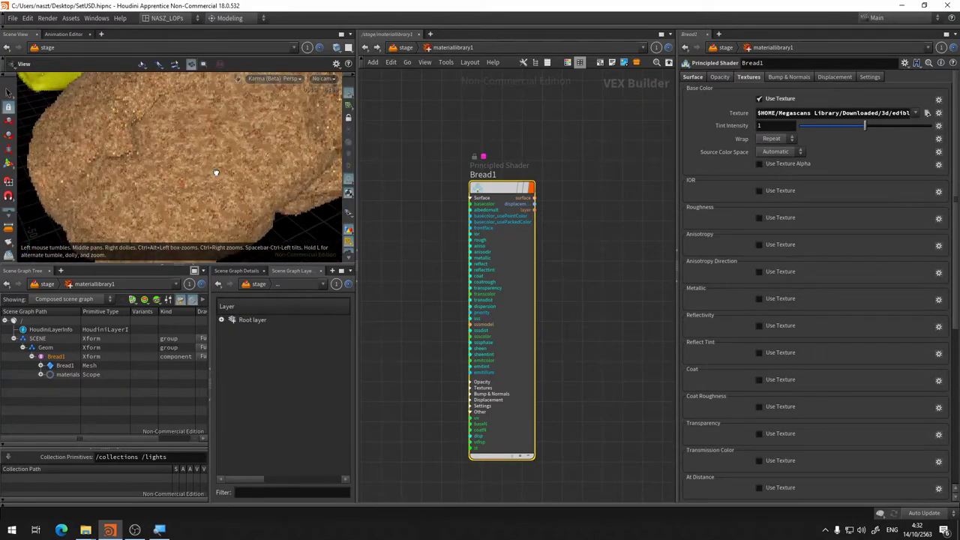
{"action": "key", "text": "Return"}
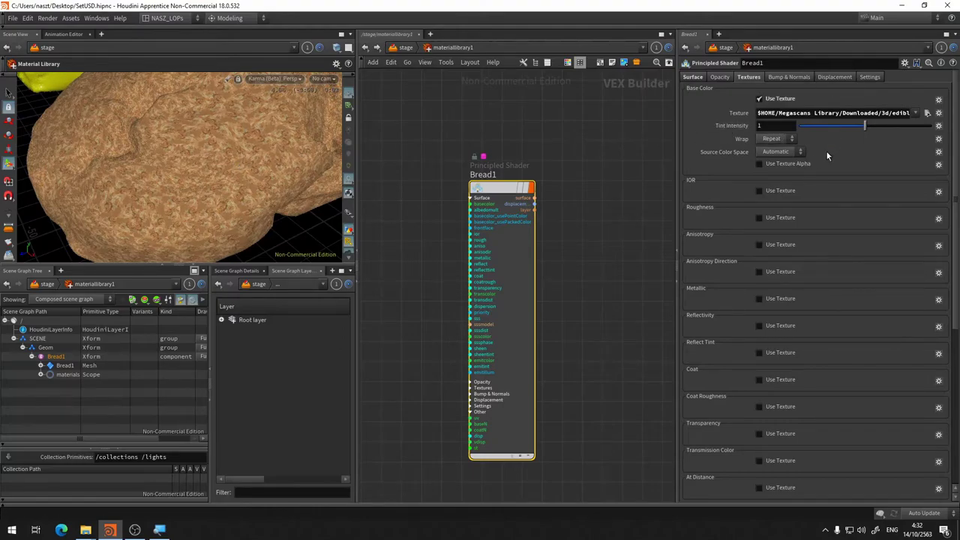
Try Decal and Streak texture wrap, then set it back to Repeat
{"action": "left_click", "coordinate": [772, 141]}
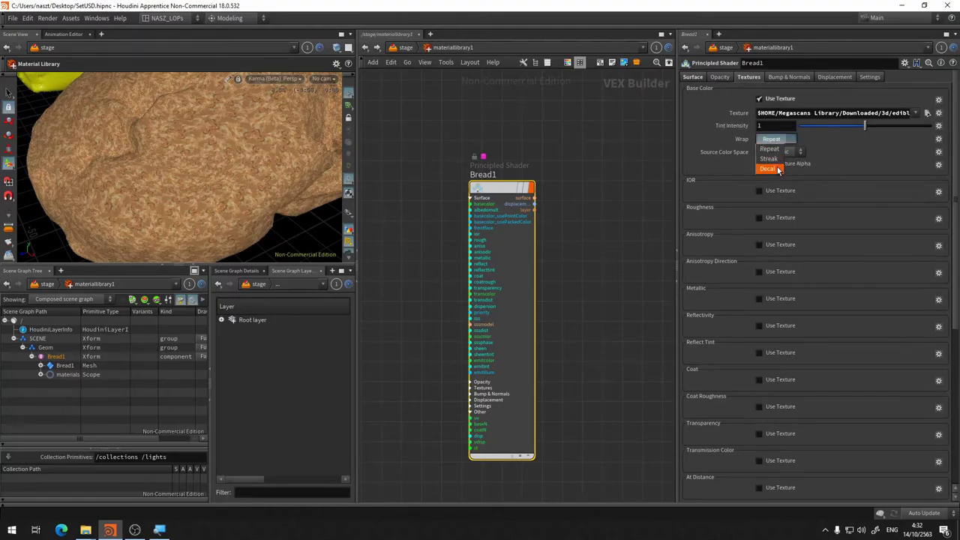
{"action": "left_click", "coordinate": [779, 169]}
{"action": "left_click", "coordinate": [777, 142]}
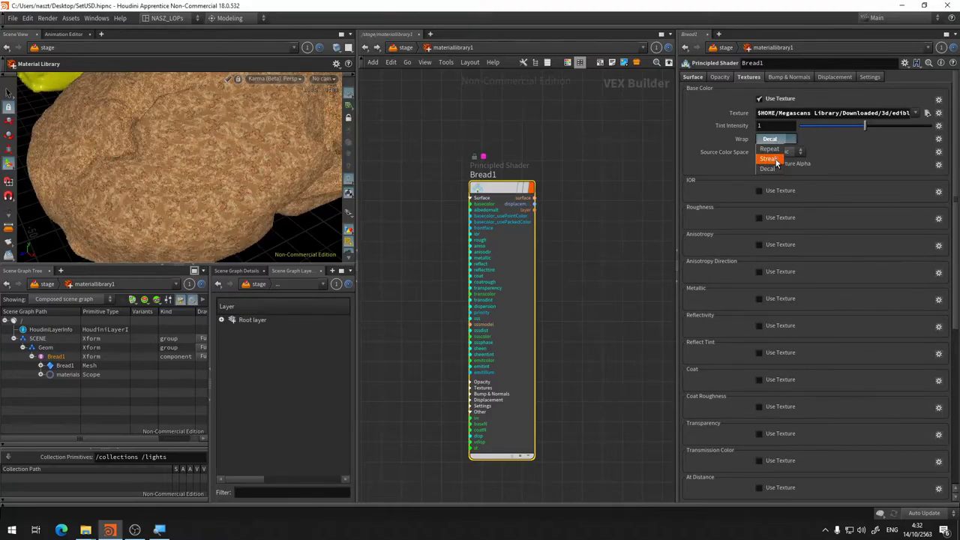
{"action": "left_click", "coordinate": [777, 159]}
{"action": "left_click", "coordinate": [777, 141]}
{"action": "left_click", "coordinate": [771, 148]}
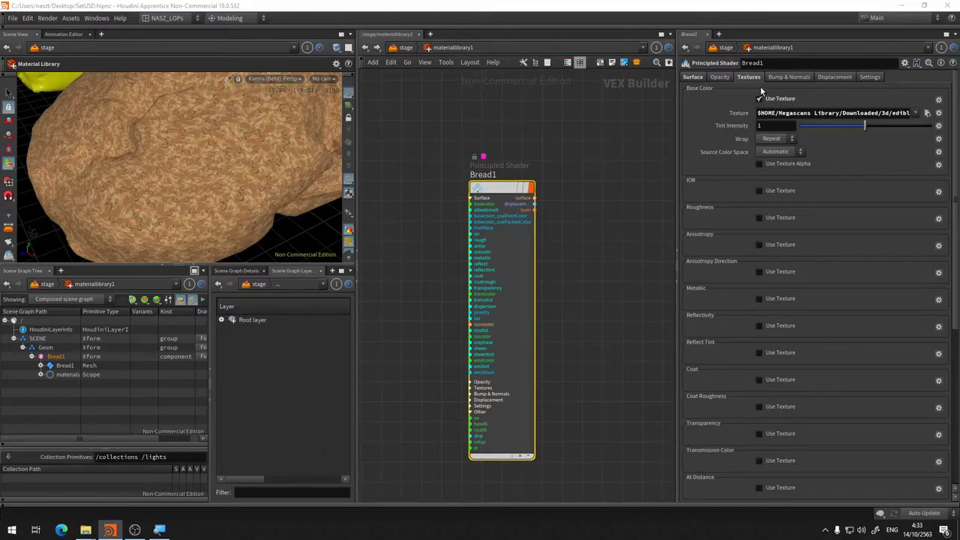
{"action": "left_click", "coordinate": [695, 78]}
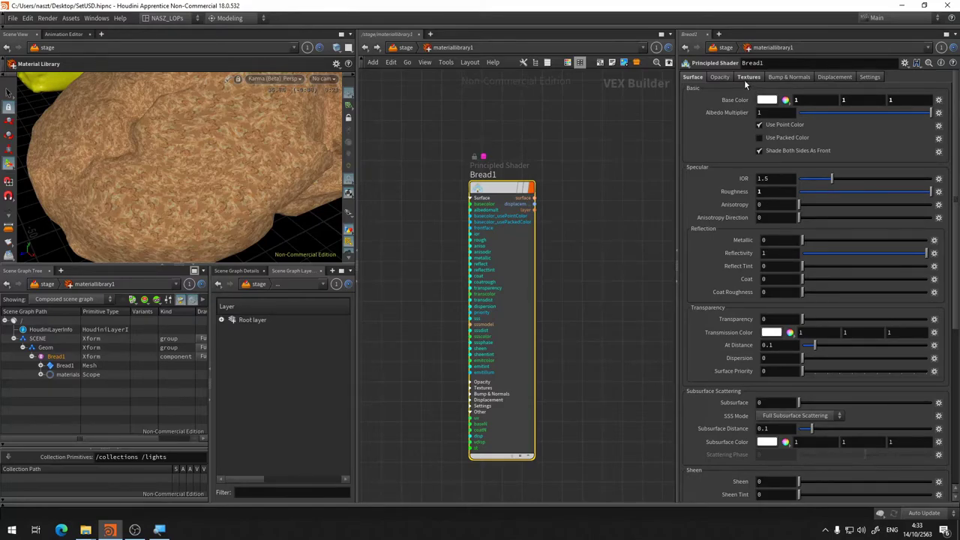
Enable Shade Both Sides As Front and Use Point Color on Bread1, then orbit to check the bread
{"action": "left_click", "coordinate": [760, 150]}
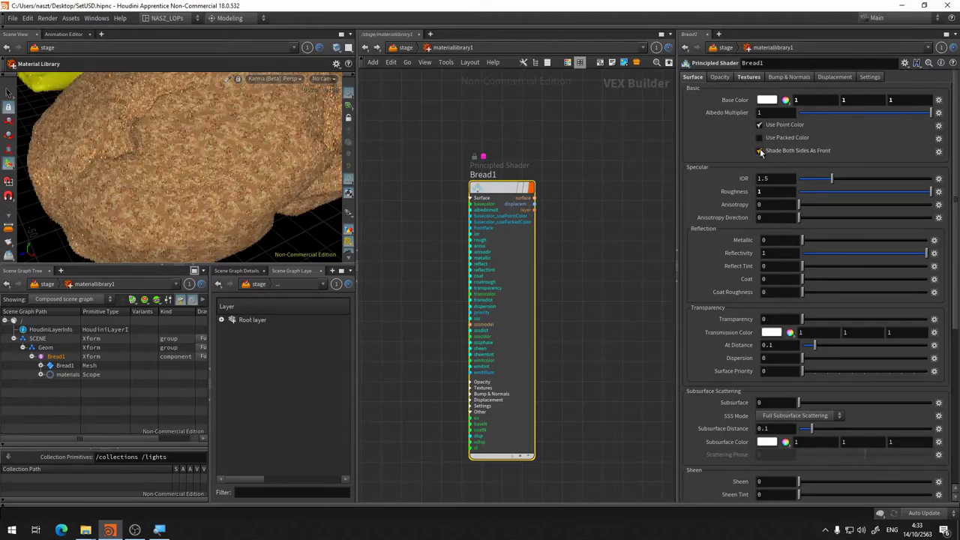
{"action": "left_click", "coordinate": [760, 124]}
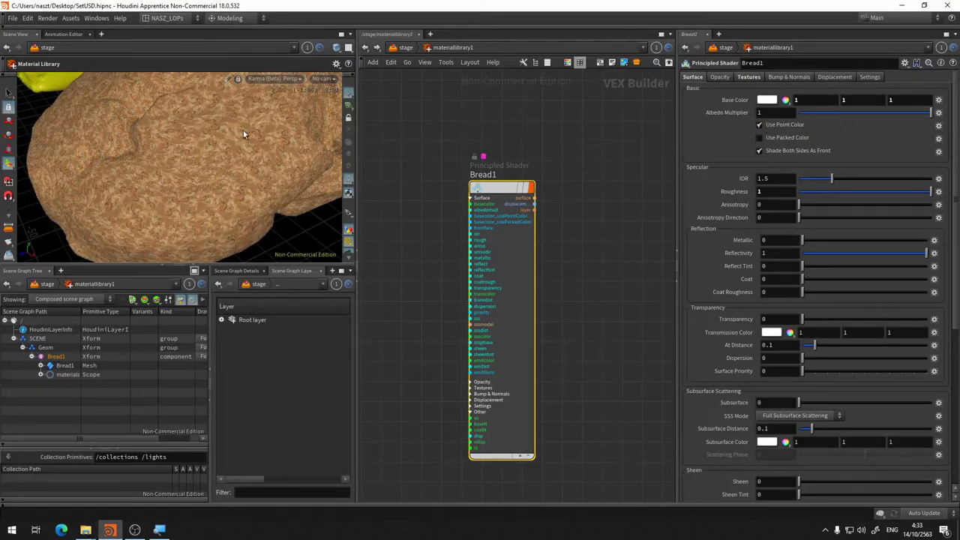
{"action": "key", "text": "Escape"}
{"action": "mouse_move", "coordinate": [245, 131]}
{"action": "left_mouse_down"}
{"action": "mouse_move", "coordinate": [228, 164]}
{"action": "mouse_move", "coordinate": [253, 132]}
{"action": "left_mouse_up"}
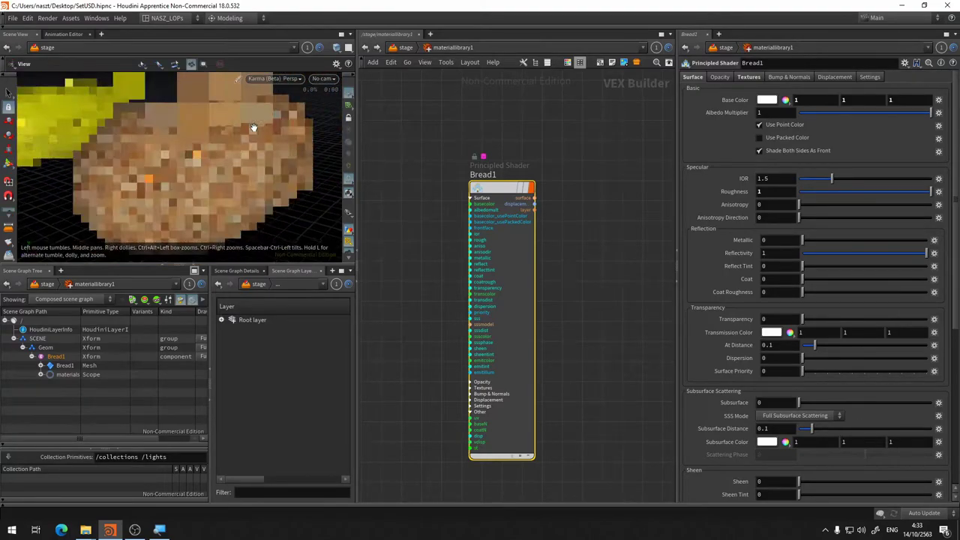
{"action": "scroll", "coordinate": [254, 127], "scroll_direction": "down", "scroll_amount": 2}
{"action": "scroll", "coordinate": [254, 129], "scroll_direction": "up", "scroll_amount": 2}
{"action": "key", "text": "Return"}
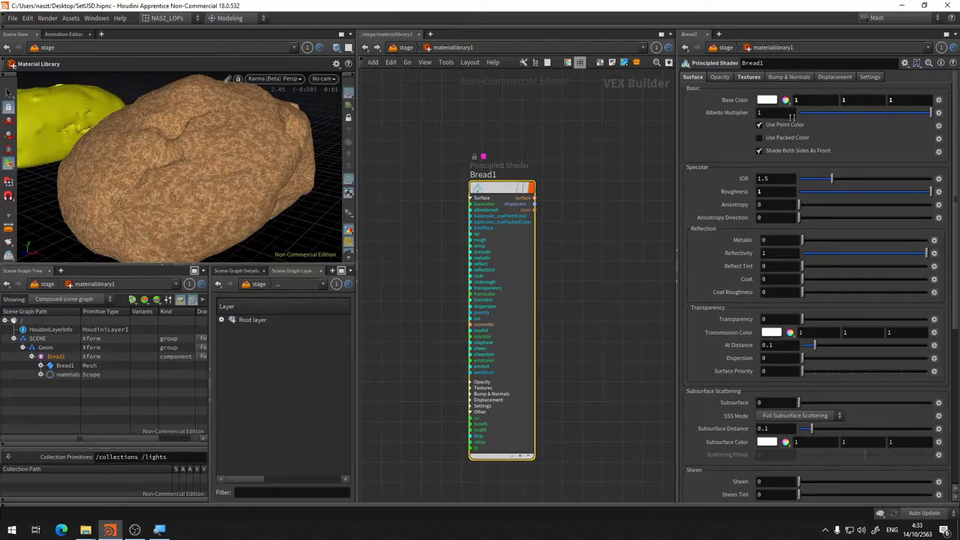
On the Textures tab, point the Base Color texture at te0qfanpa_4K_Normal_LOD0.jpg
{"action": "left_click", "coordinate": [749, 77]}
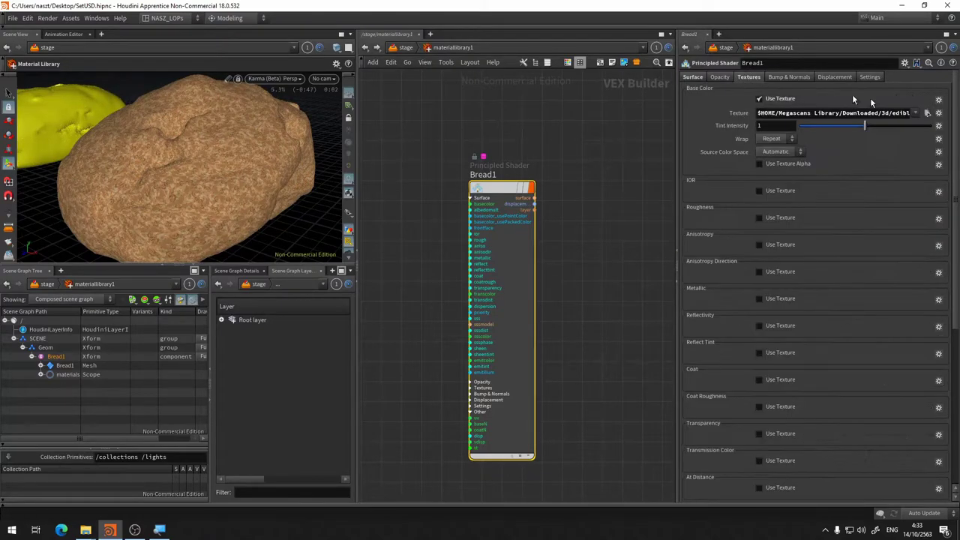
{"action": "left_click", "coordinate": [926, 114]}
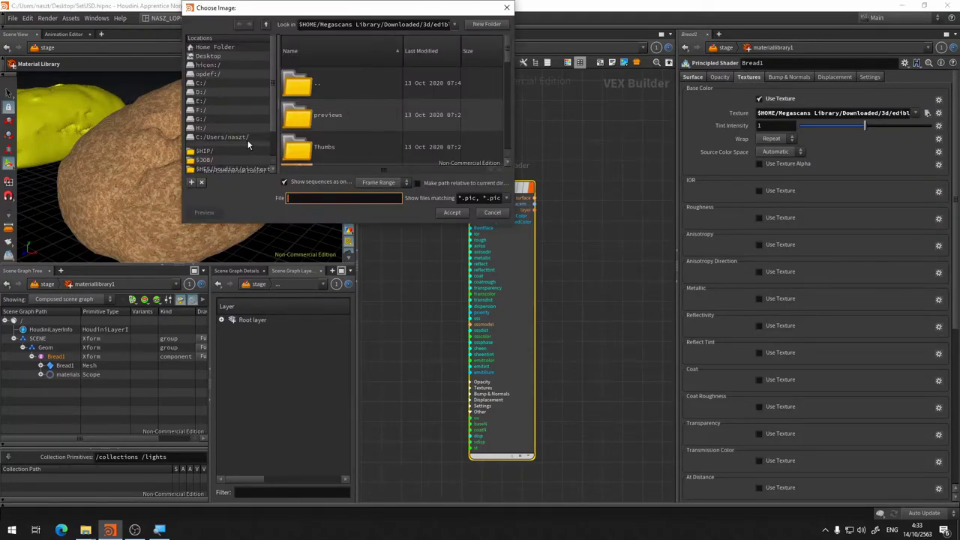
{"action": "scroll", "coordinate": [233, 123], "scroll_direction": "down", "scroll_amount": 1}
{"action": "scroll", "coordinate": [232, 119], "scroll_direction": "down", "scroll_amount": 3}
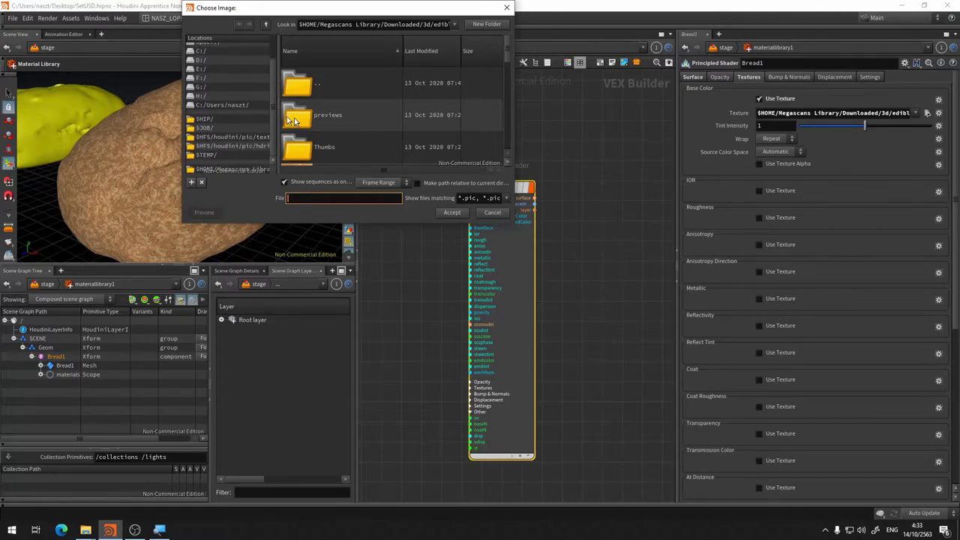
{"action": "scroll", "coordinate": [347, 135], "scroll_direction": "down", "scroll_amount": 3}
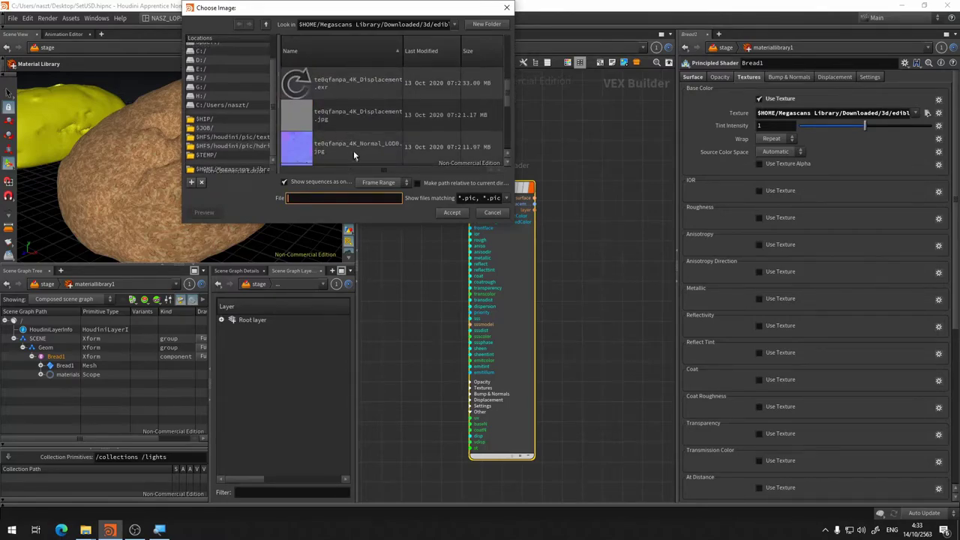
{"action": "key", "text": "Down"}
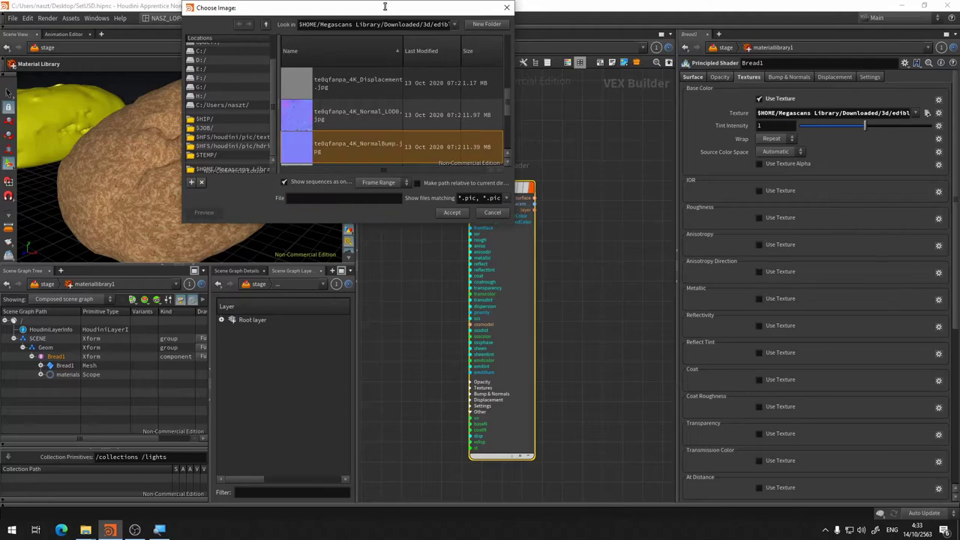
{"action": "scroll", "coordinate": [343, 136], "scroll_direction": "up", "scroll_amount": 3}
{"action": "scroll", "coordinate": [327, 135], "scroll_direction": "down", "scroll_amount": 1}
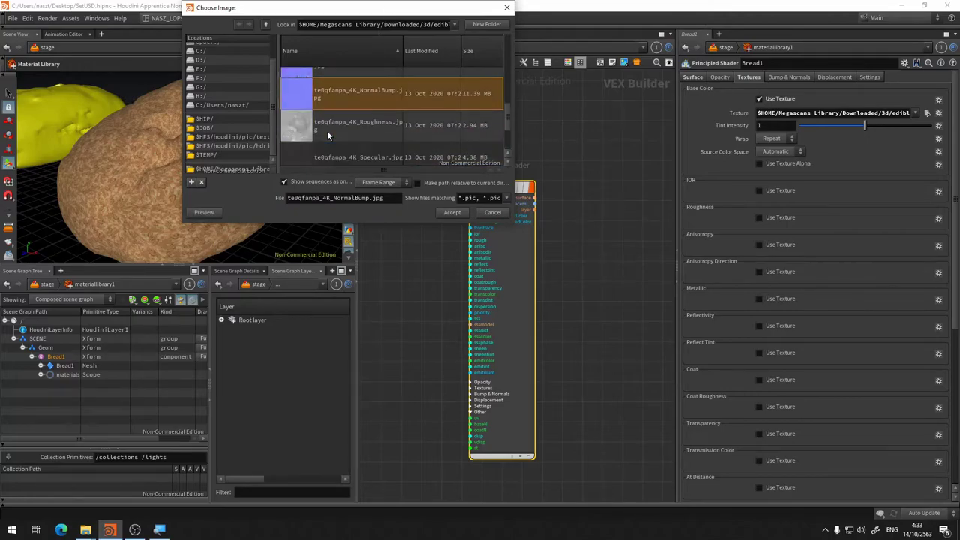
{"action": "left_click", "coordinate": [375, 71]}
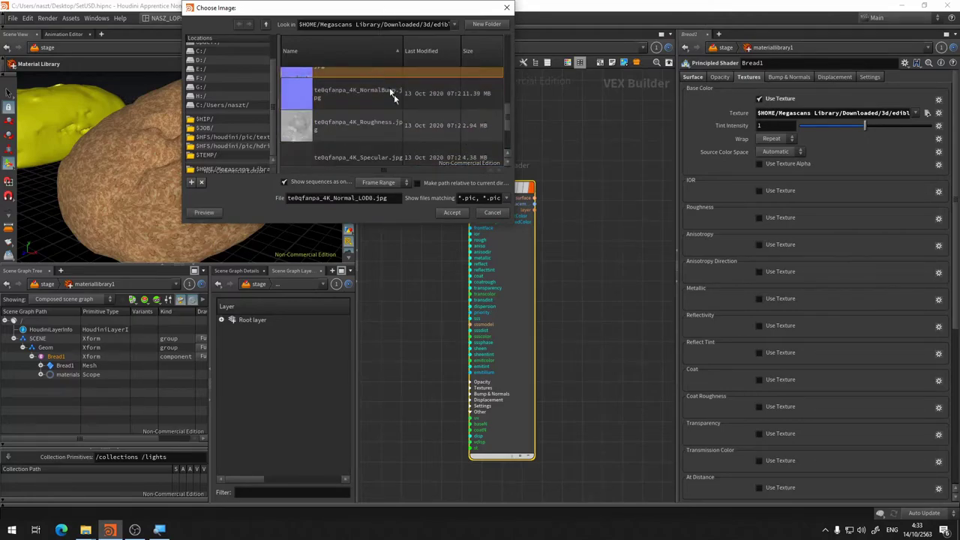
{"action": "left_click", "coordinate": [461, 212]}
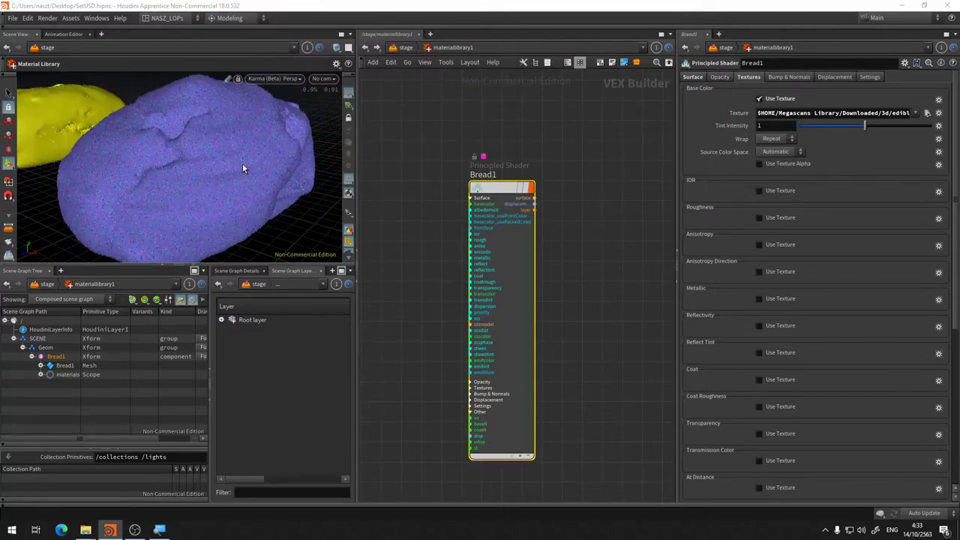
{"action": "scroll", "coordinate": [244, 164], "scroll_direction": "up", "scroll_amount": 3}
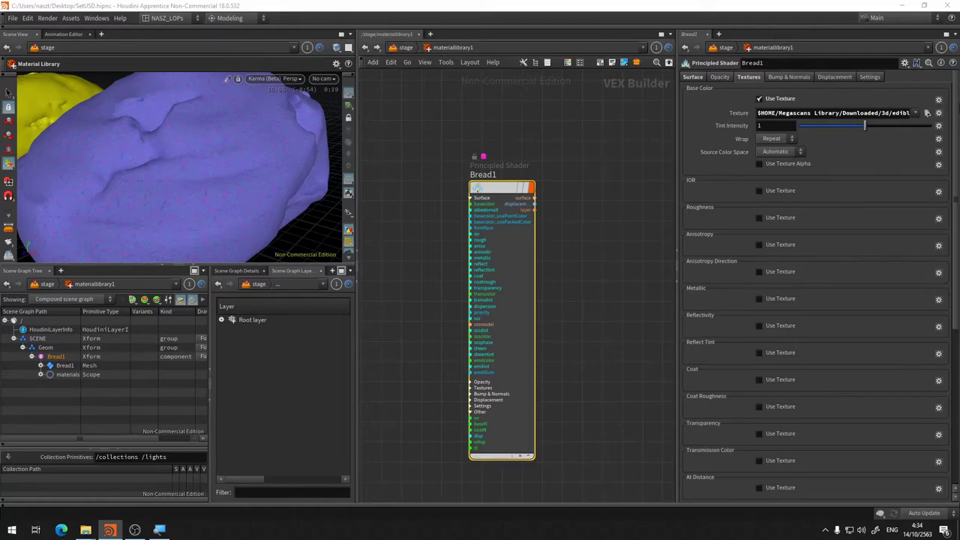
Replace the Base Color texture with te0qfanpa_4K_Albedo.jpg and accept it
{"action": "left_click", "coordinate": [927, 113]}
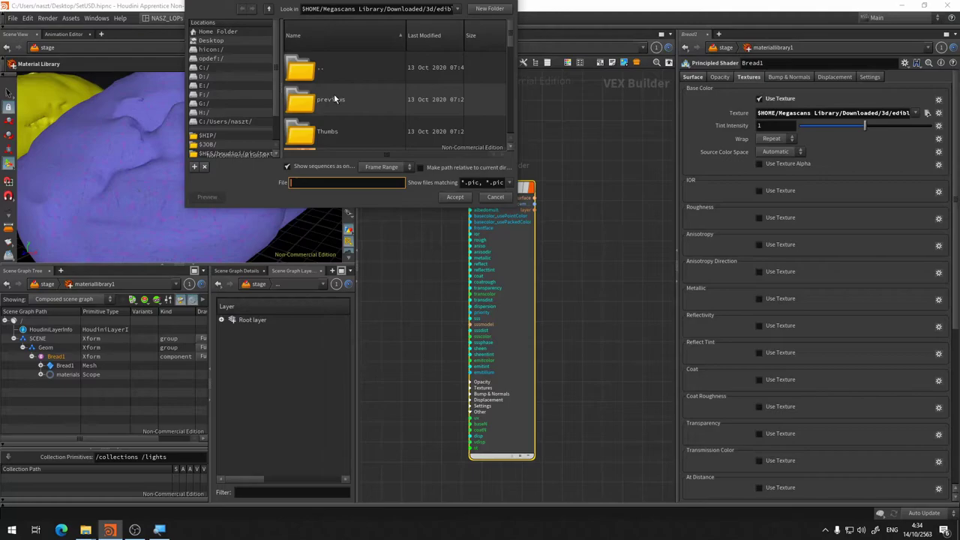
{"action": "scroll", "coordinate": [334, 99], "scroll_direction": "down", "scroll_amount": 1}
{"action": "left_click", "coordinate": [338, 69]}
{"action": "left_click", "coordinate": [461, 197]}
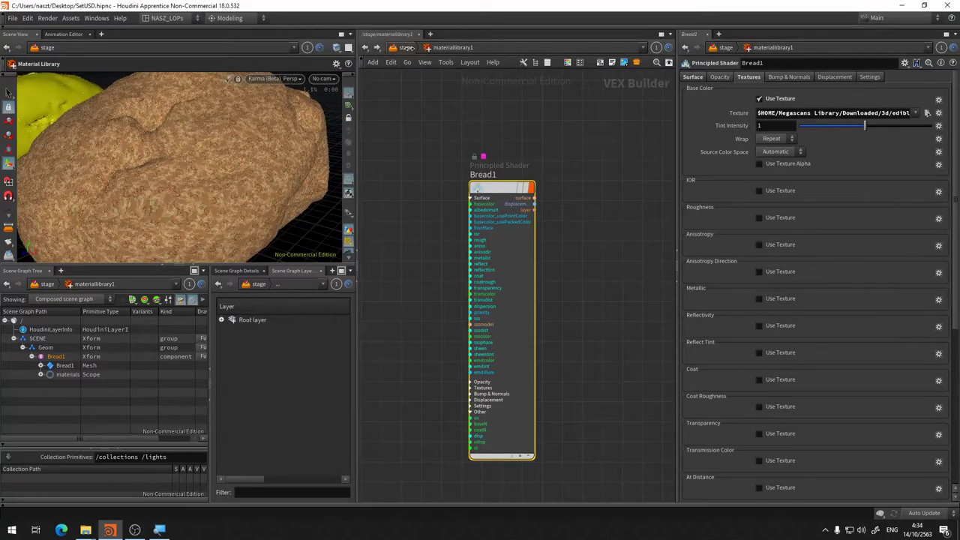
{"action": "left_click", "coordinate": [397, 48]}
Go into the Bread1 geometry network under /obj and select the attribdelete1 node
{"action": "left_click", "coordinate": [396, 48]}
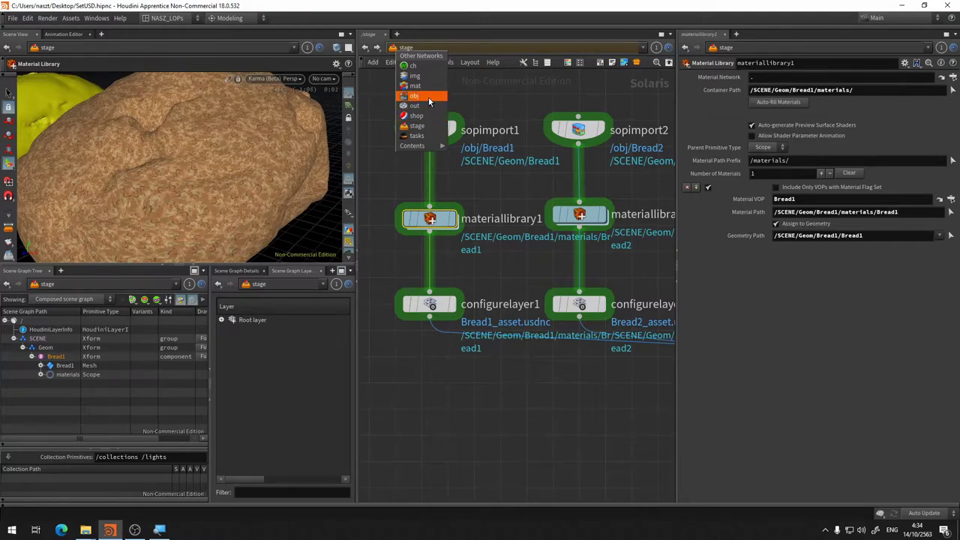
{"action": "left_click", "coordinate": [428, 97]}
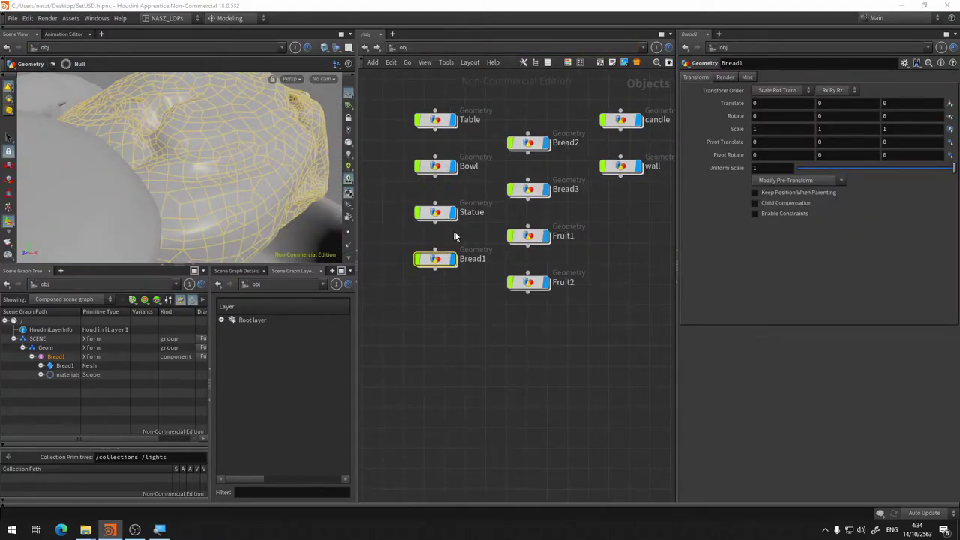
{"action": "double_click", "coordinate": [434, 259]}
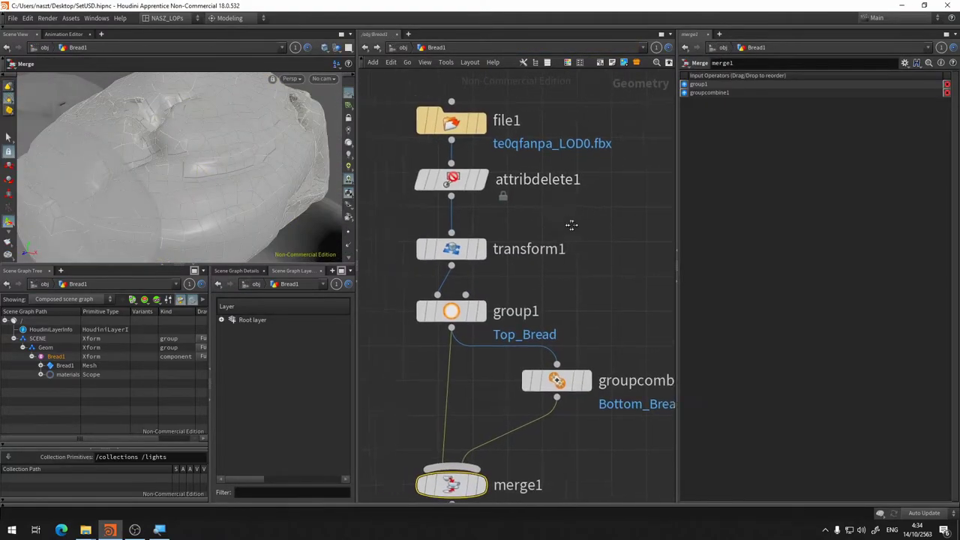
{"action": "left_click", "coordinate": [431, 191]}
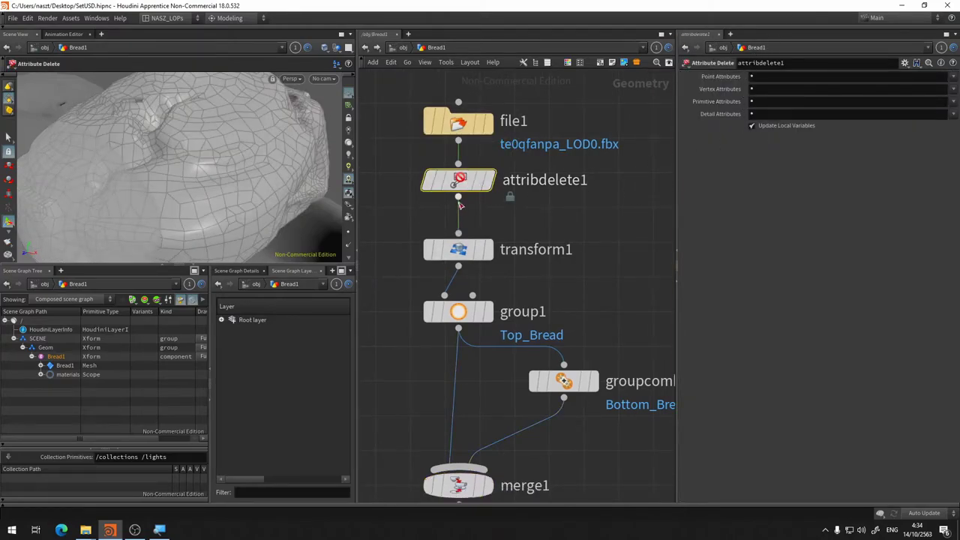
{"action": "mouse_move", "coordinate": [458, 122]}
{"action": "middle_click", "coordinate": [461, 130]}
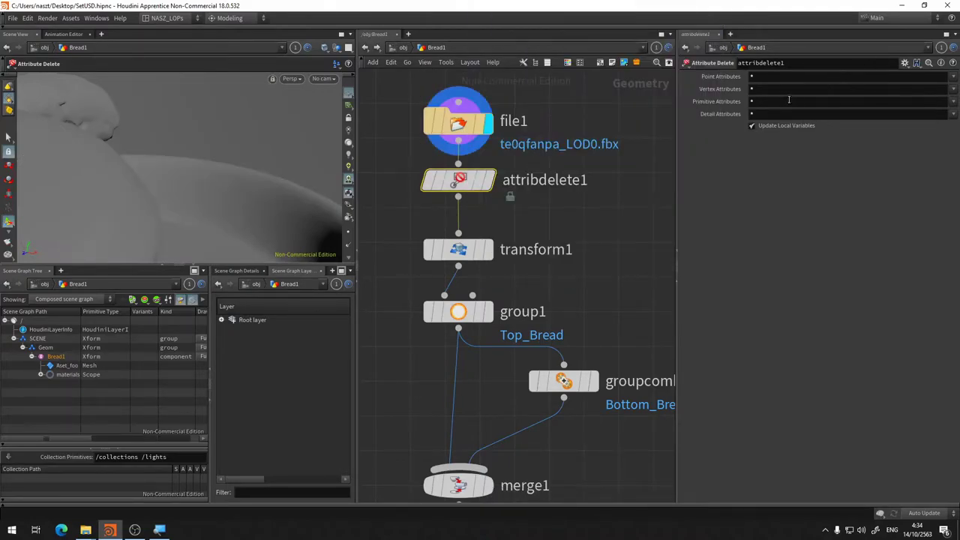
Empty attribdelete1's Vertex Attributes field, then return to the /stage network
{"action": "left_click", "coordinate": [851, 88]}
{"action": "key", "text": "BackSpace"}
{"action": "key", "text": "Return"}
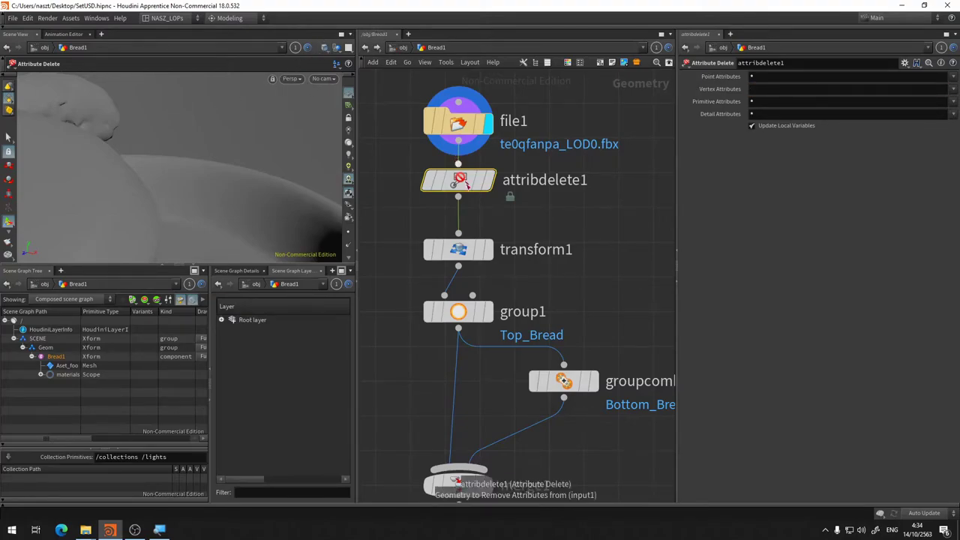
{"action": "middle_click", "coordinate": [469, 185]}
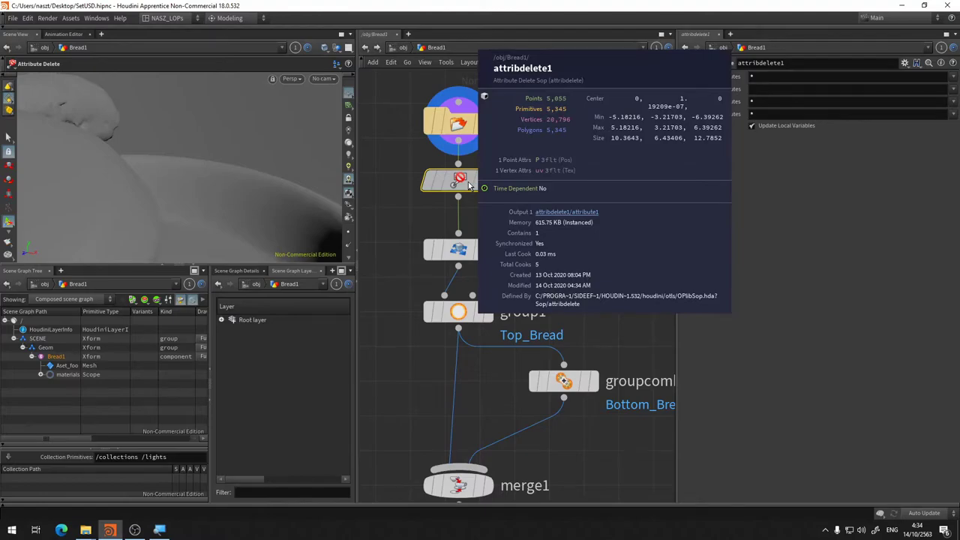
{"action": "left_click", "coordinate": [403, 47]}
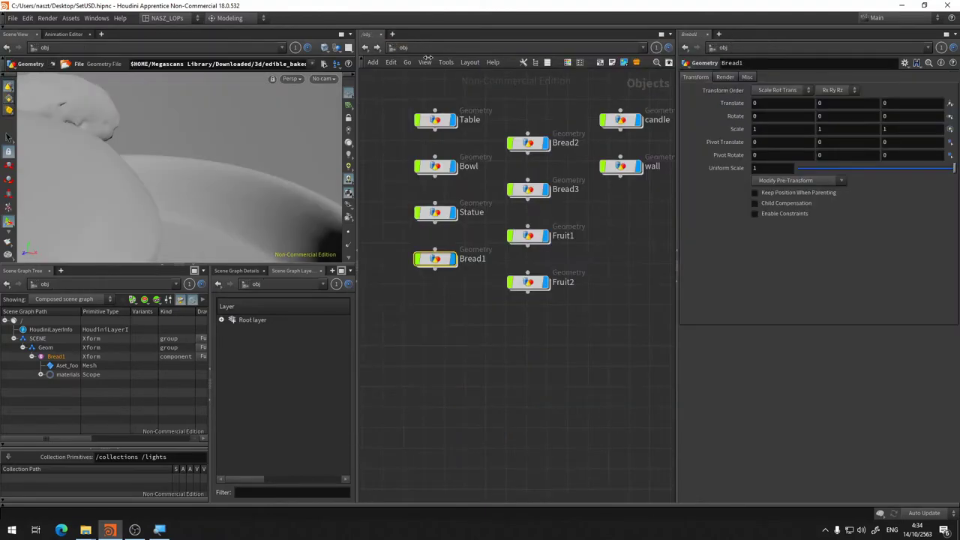
{"action": "left_click", "coordinate": [436, 48]}
{"action": "left_click", "coordinate": [455, 121]}
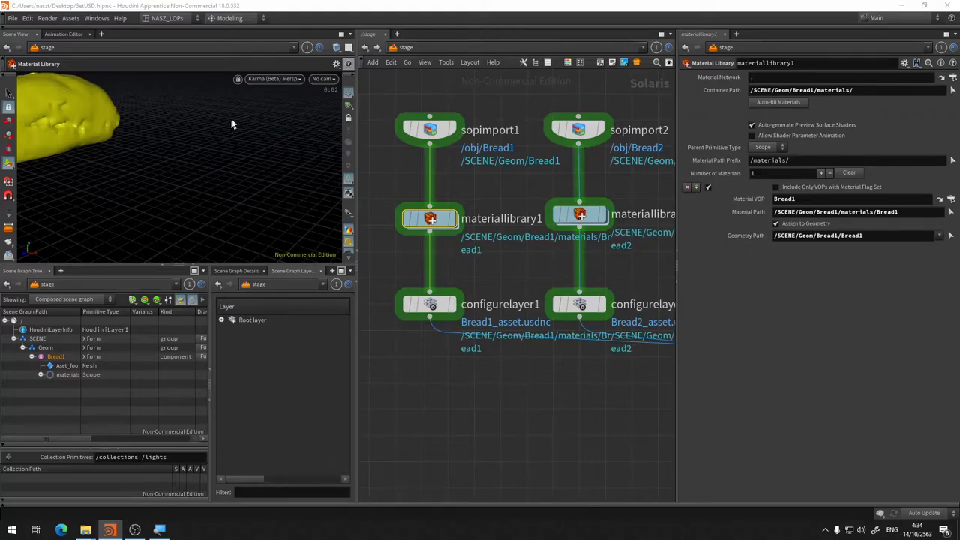
Switch the viewport to Houdini GL, display materiallibrary1's output and frame the bread
{"action": "left_click", "coordinate": [275, 79]}
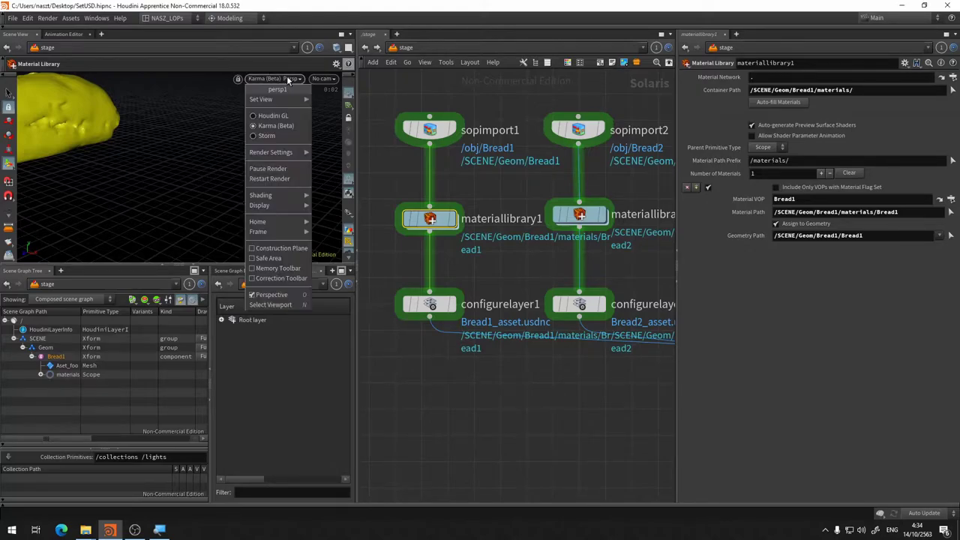
{"action": "left_click", "coordinate": [281, 115]}
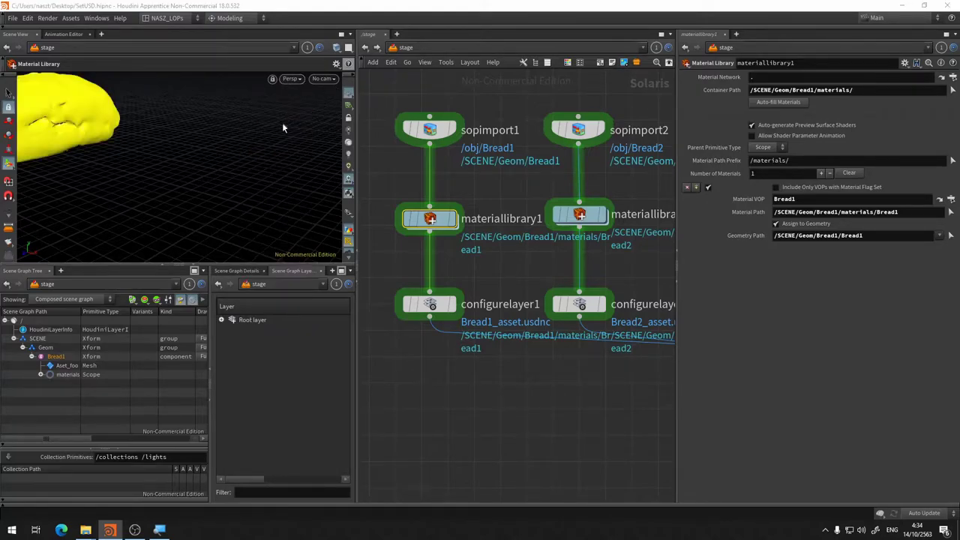
{"action": "scroll", "coordinate": [486, 197], "scroll_direction": "down", "scroll_amount": 4}
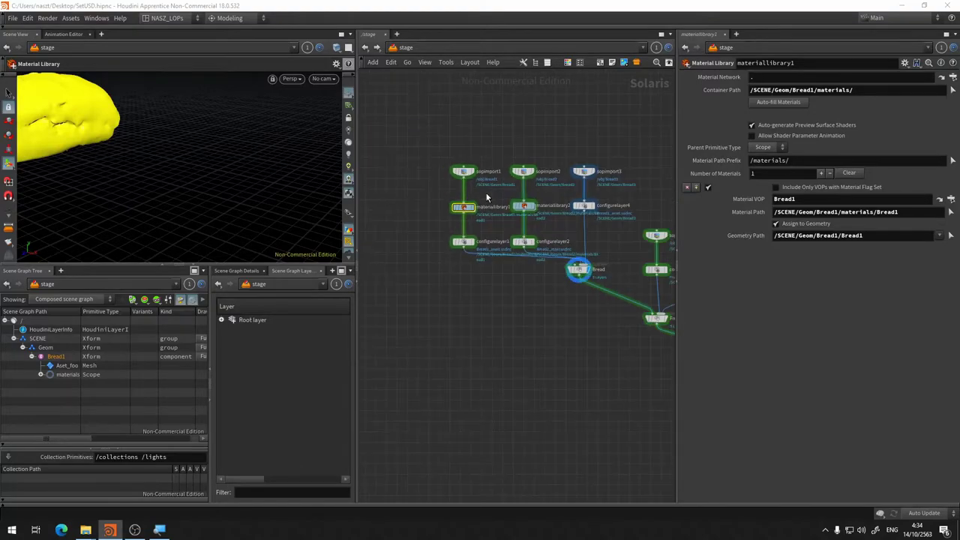
{"action": "scroll", "coordinate": [486, 194], "scroll_direction": "up", "scroll_amount": 2}
{"action": "left_click", "coordinate": [465, 159]}
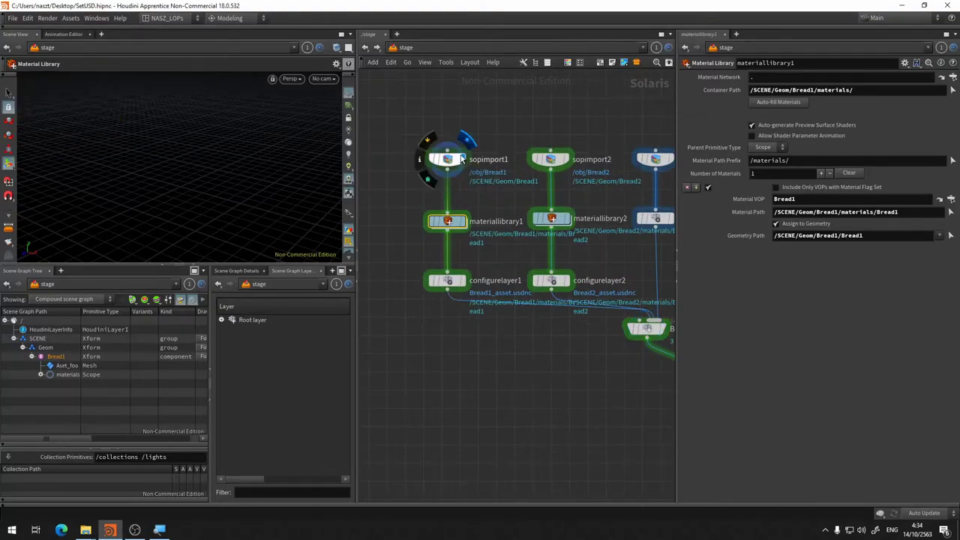
{"action": "left_click", "coordinate": [459, 222]}
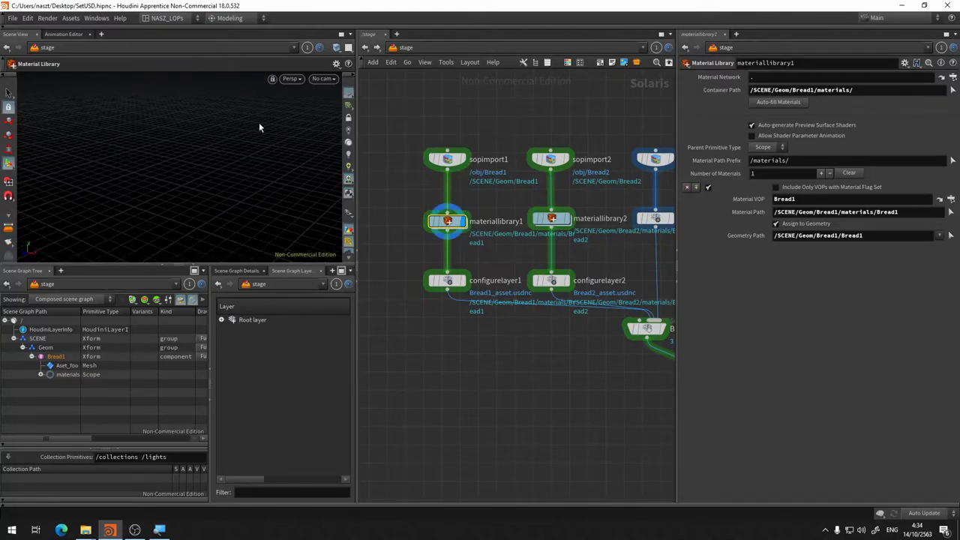
{"action": "key", "text": "Escape"}
{"action": "left_click_drag", "start_coordinate": [258, 123], "coordinate": [236, 160]}
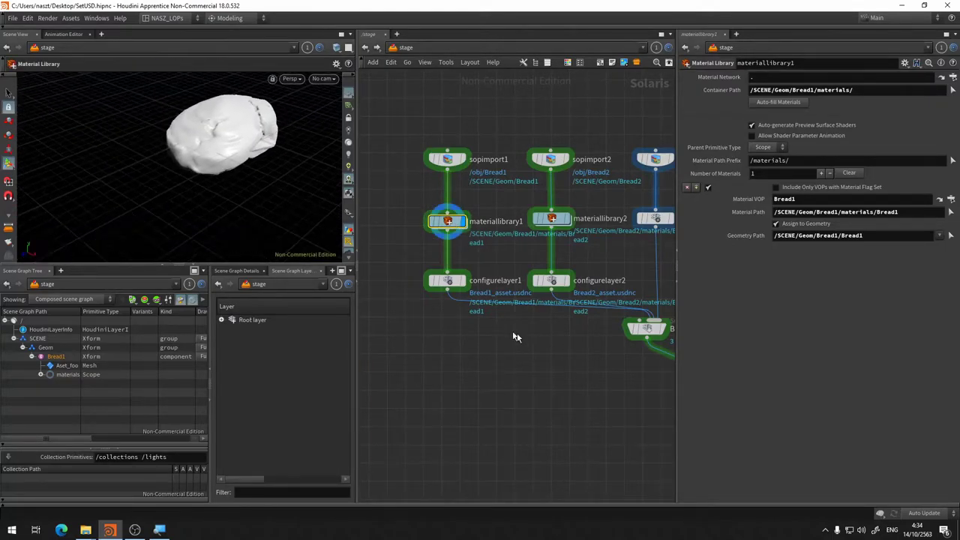
{"action": "key", "text": "Escape"}
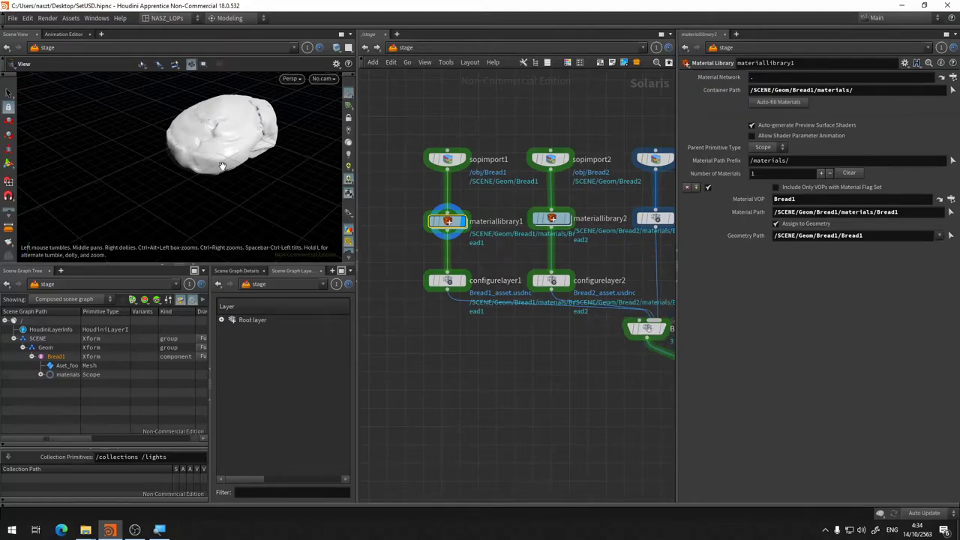
{"action": "mouse_move", "coordinate": [232, 138]}
{"action": "left_mouse_down"}
{"action": "mouse_move", "coordinate": [222, 169]}
{"action": "mouse_move", "coordinate": [255, 197]}
{"action": "left_mouse_up"}
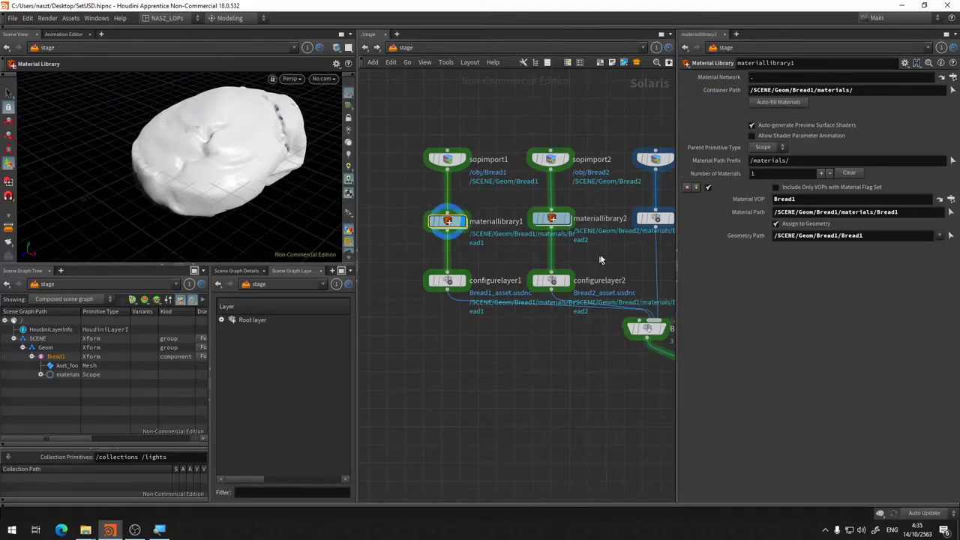
Preview with Karma (Beta) and dive into materiallibrary1 to reach the Bread1 shader
{"action": "left_click", "coordinate": [291, 79]}
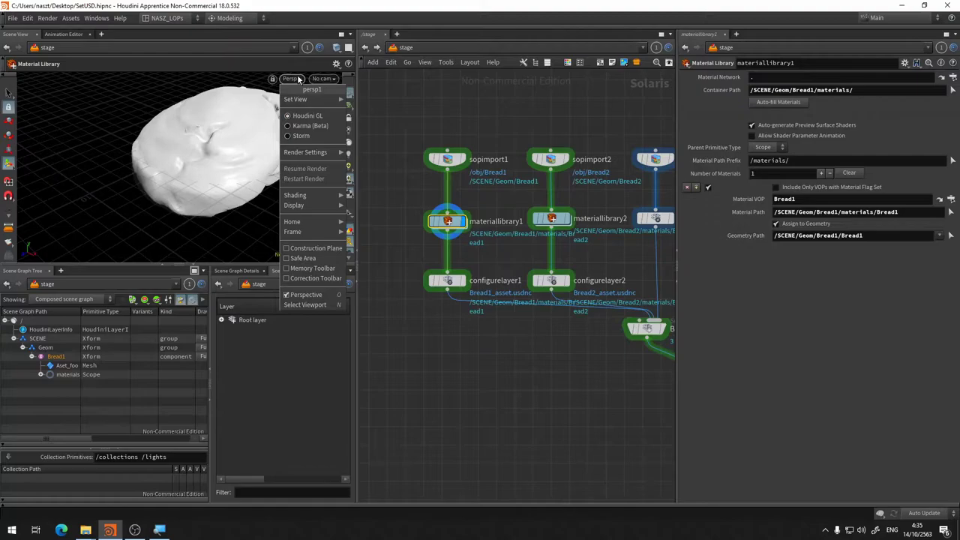
{"action": "left_click", "coordinate": [306, 129]}
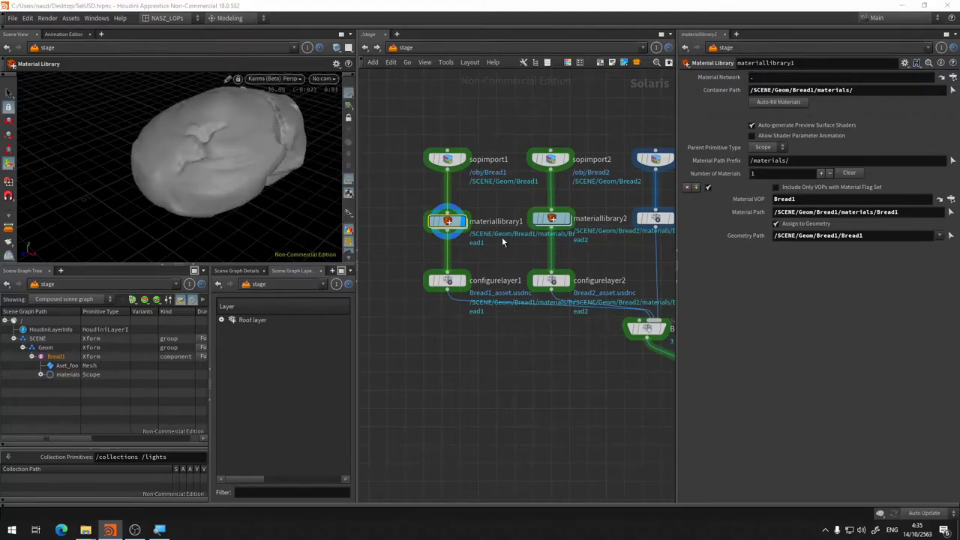
{"action": "double_click", "coordinate": [448, 227]}
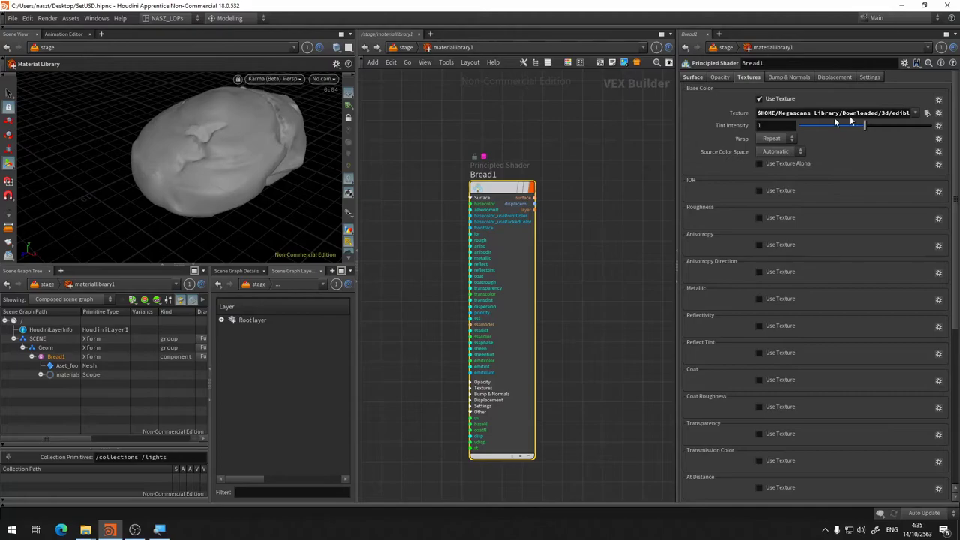
Set the Base Color texture file to te0qfanpa_4K_AO.jpg and orbit around the bread
{"action": "left_click", "coordinate": [927, 113]}
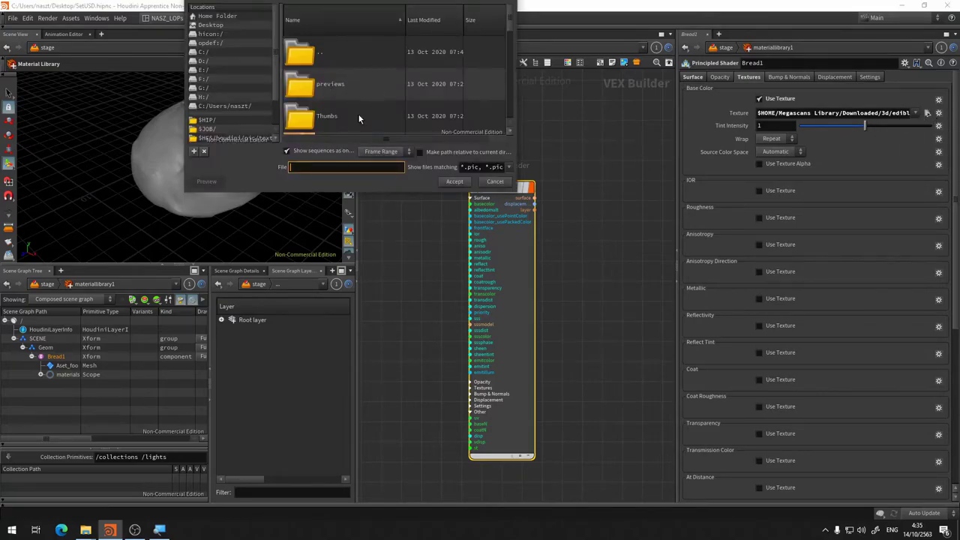
{"action": "scroll", "coordinate": [302, 116], "scroll_direction": "down", "scroll_amount": 2}
{"action": "left_click", "coordinate": [366, 55]}
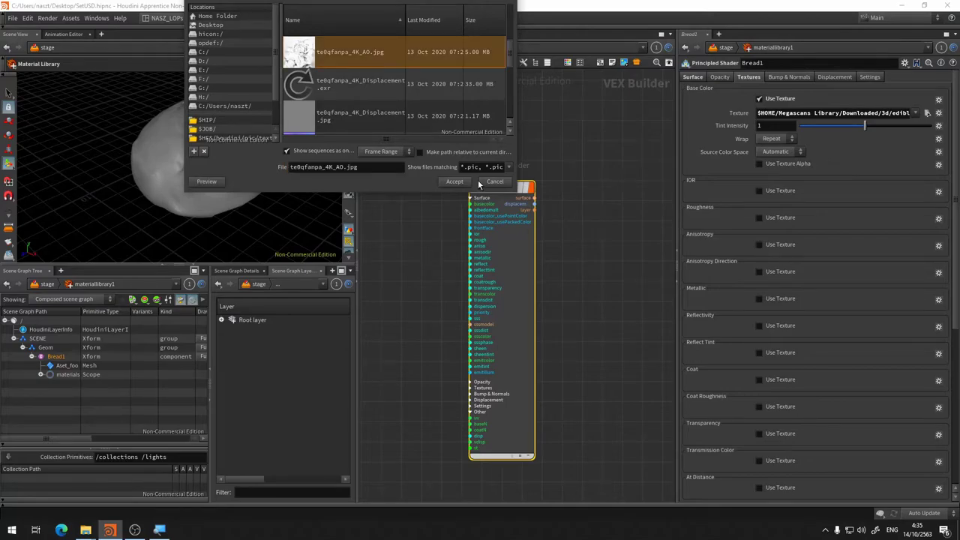
{"action": "left_click", "coordinate": [458, 181]}
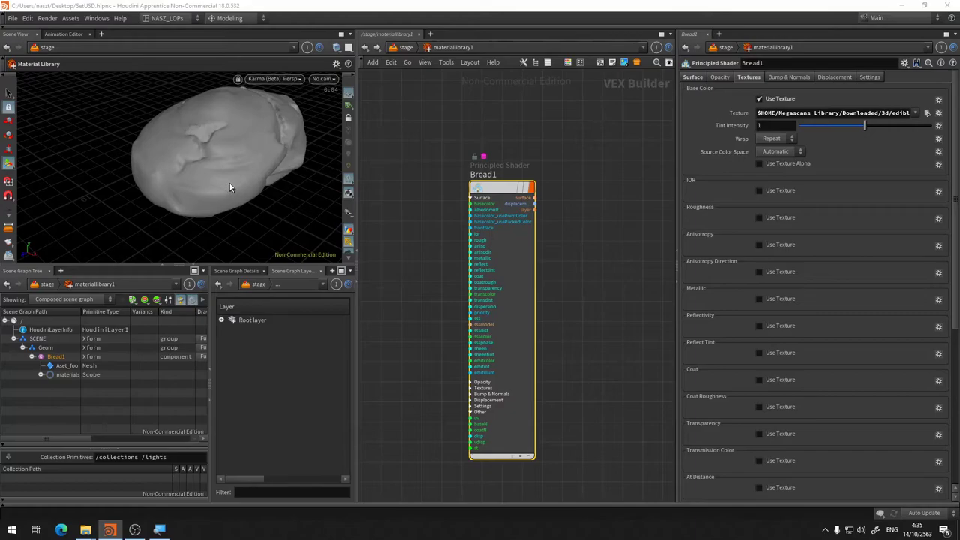
{"action": "key", "text": "Escape"}
{"action": "left_click_drag", "start_coordinate": [225, 188], "coordinate": [230, 187]}
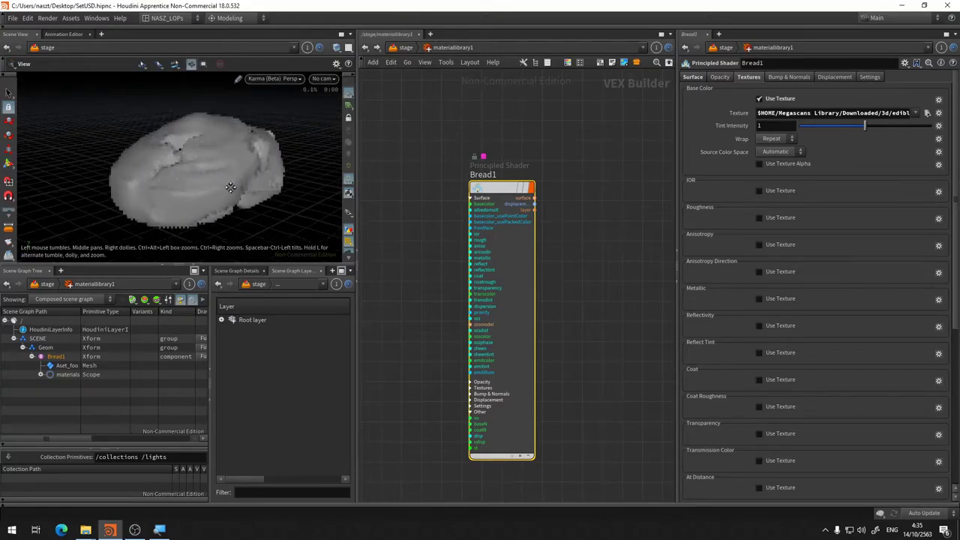
On the Surface tab, enable Shade Both Sides As Front and pick red (FF0000) as base colour
{"action": "left_click", "coordinate": [693, 77]}
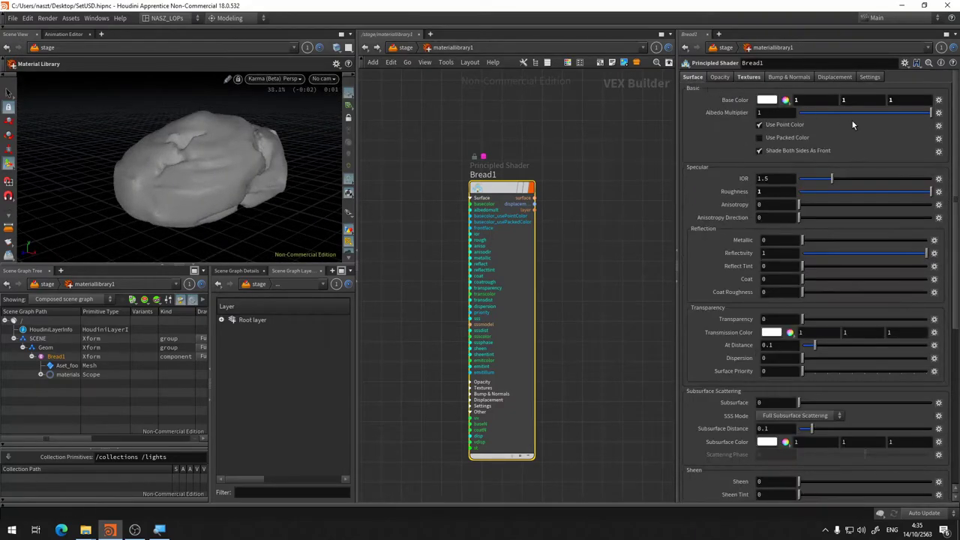
{"action": "left_click", "coordinate": [776, 149]}
{"action": "left_click", "coordinate": [767, 99]}
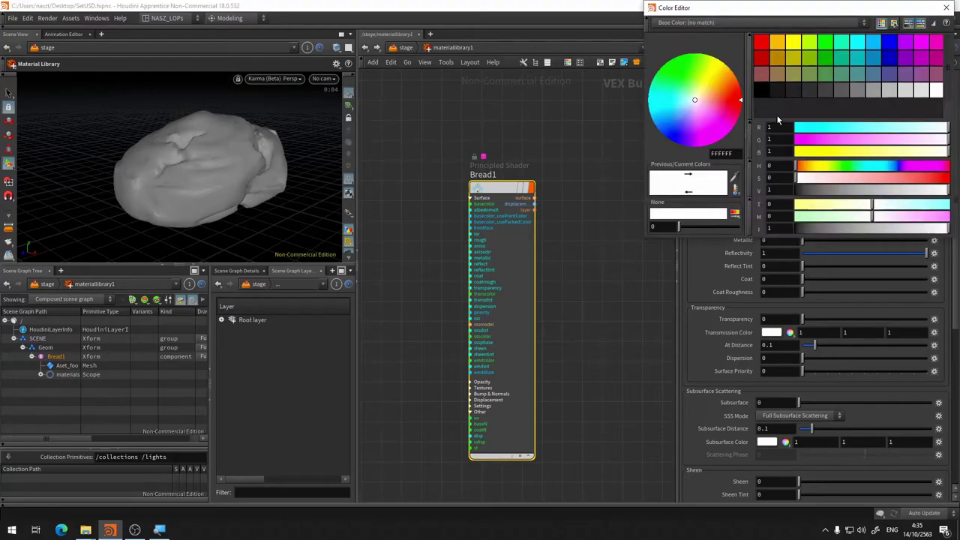
{"action": "left_click", "coordinate": [762, 44]}
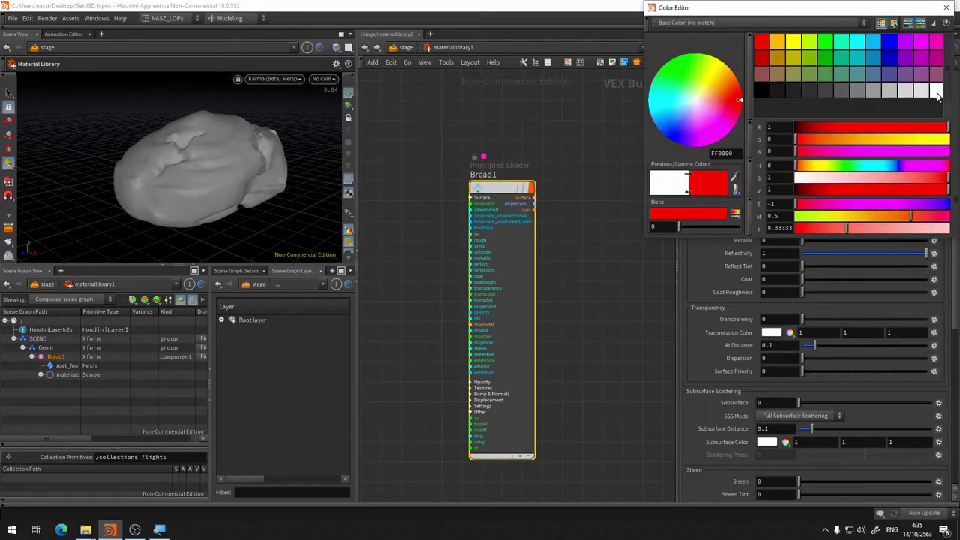
Reset Bread1's base colour to white and restart the Karma viewport preview
{"action": "left_click", "coordinate": [937, 92]}
{"action": "left_click", "coordinate": [946, 7]}
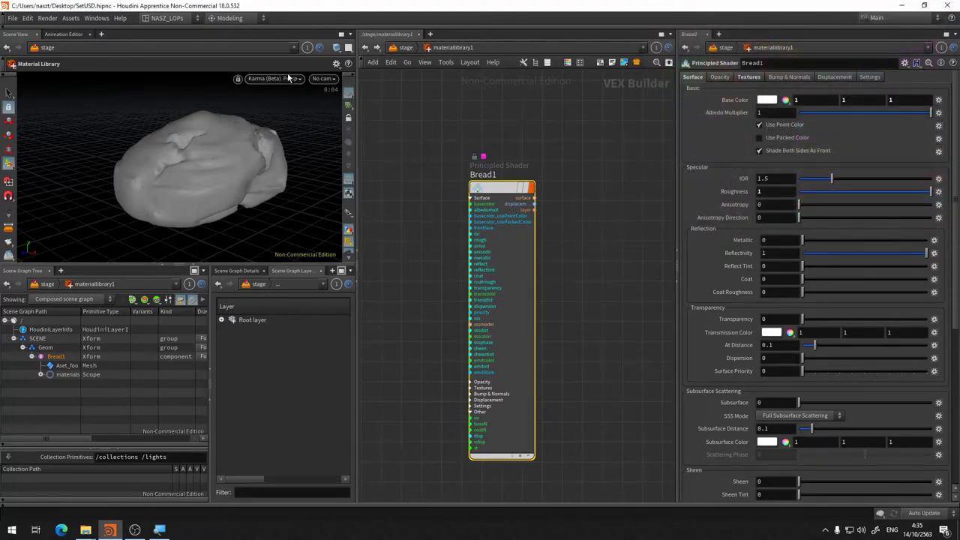
{"action": "left_click", "coordinate": [289, 78]}
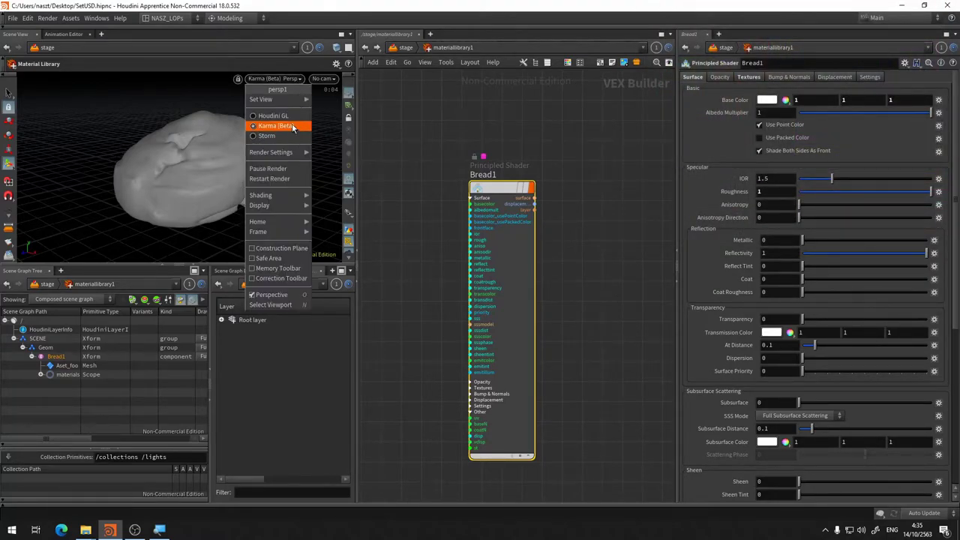
{"action": "left_click", "coordinate": [292, 128]}
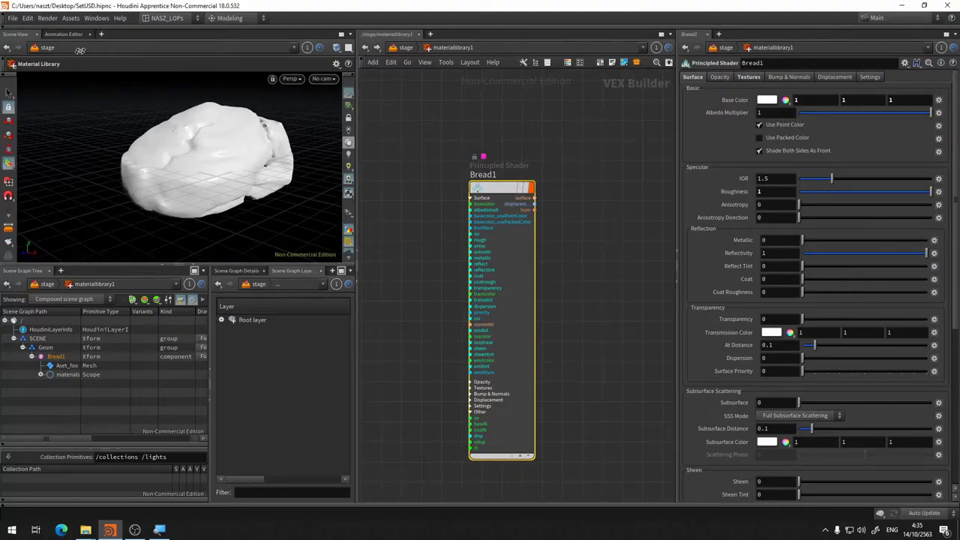
{"action": "left_click", "coordinate": [291, 78]}
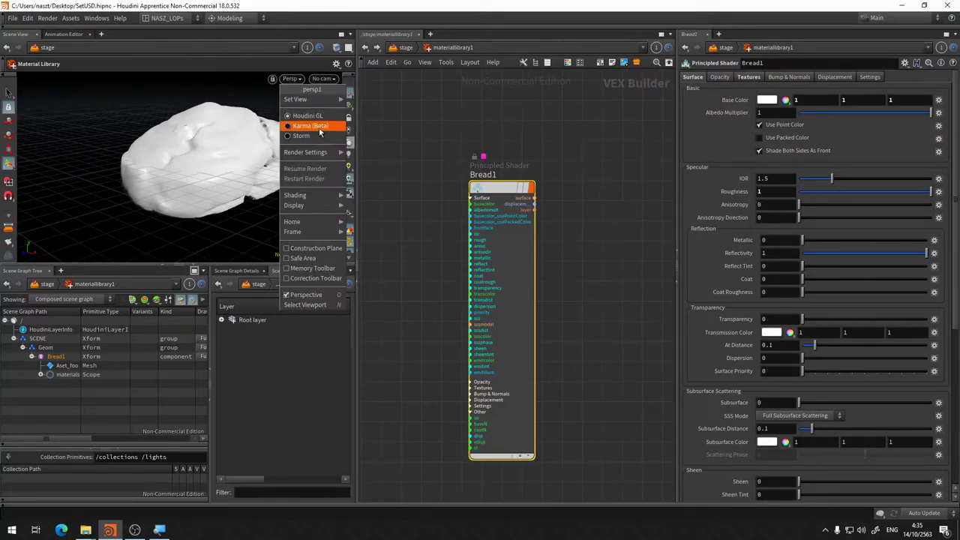
{"action": "left_click", "coordinate": [309, 125]}
Add a new Scene View tab linked to the stage and render the bread in it with Karma (Beta)
{"action": "left_click", "coordinate": [101, 34]}
{"action": "mouse_move", "coordinate": [128, 54]}
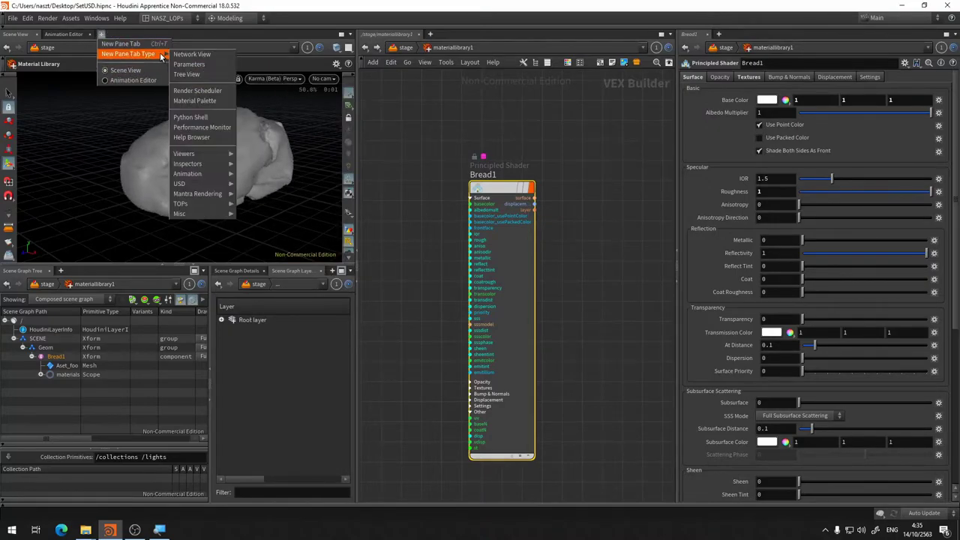
{"action": "mouse_move", "coordinate": [184, 154]}
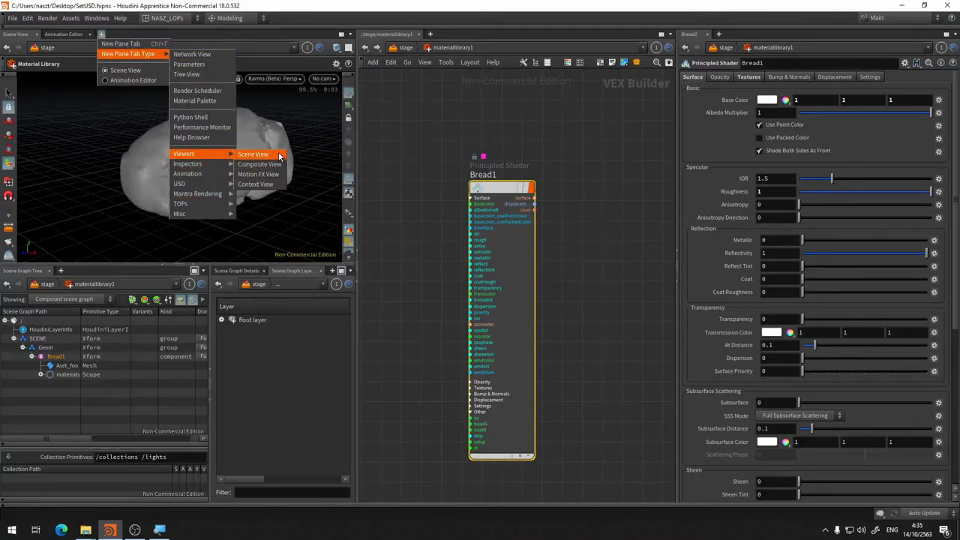
{"action": "left_click", "coordinate": [263, 152]}
{"action": "scroll", "coordinate": [277, 143], "scroll_direction": "down", "scroll_amount": 5}
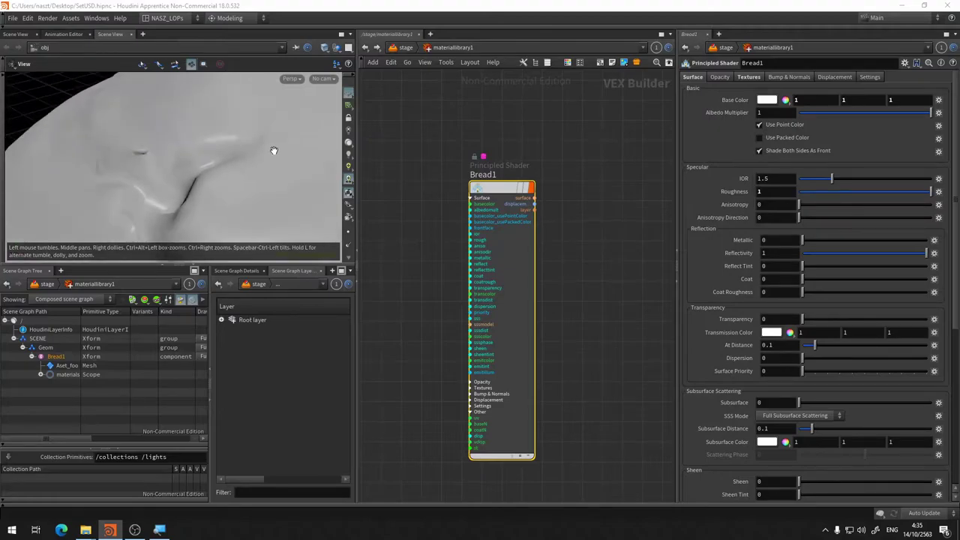
{"action": "scroll", "coordinate": [274, 150], "scroll_direction": "down", "scroll_amount": 5}
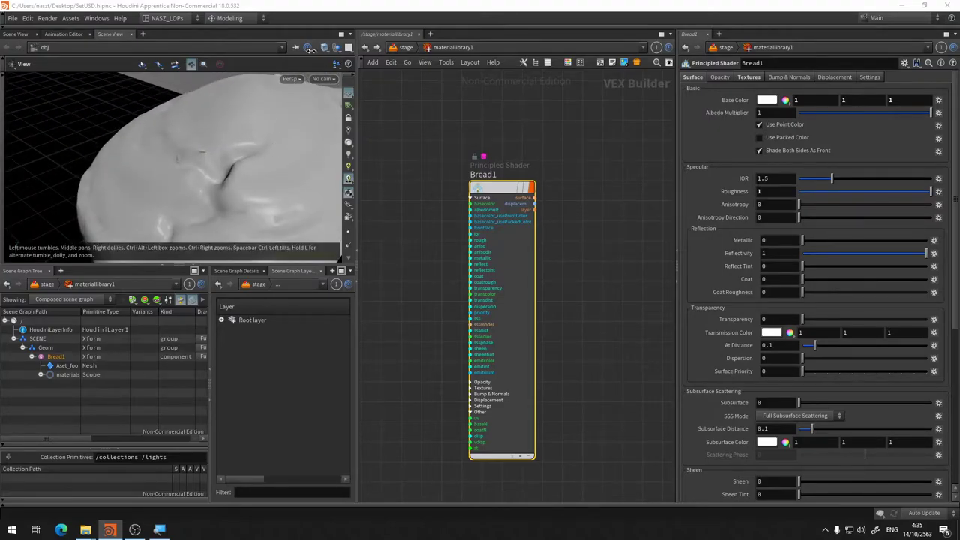
{"action": "left_click", "coordinate": [296, 47]}
{"action": "left_click", "coordinate": [313, 92]}
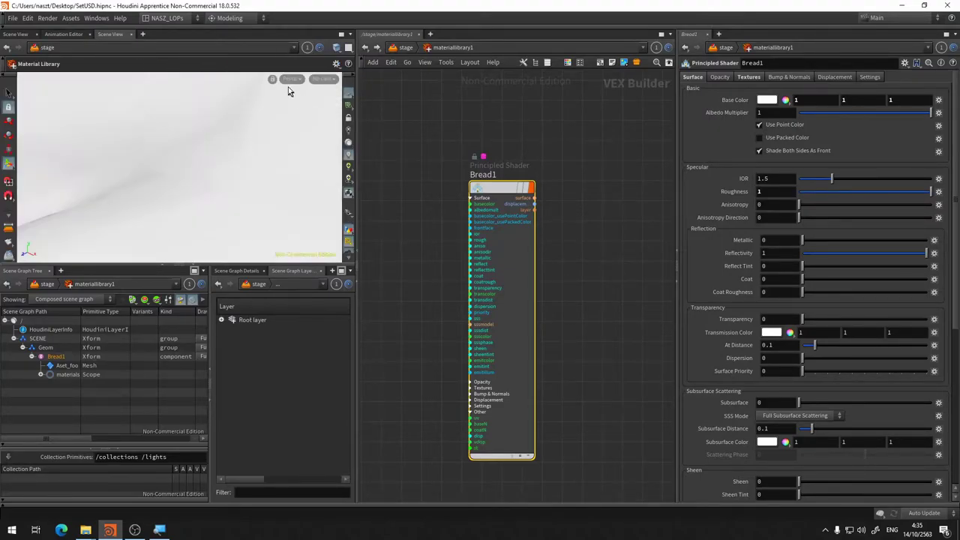
{"action": "scroll", "coordinate": [278, 132], "scroll_direction": "down", "scroll_amount": 4}
{"action": "scroll", "coordinate": [282, 97], "scroll_direction": "down", "scroll_amount": 3}
{"action": "left_click", "coordinate": [291, 78]}
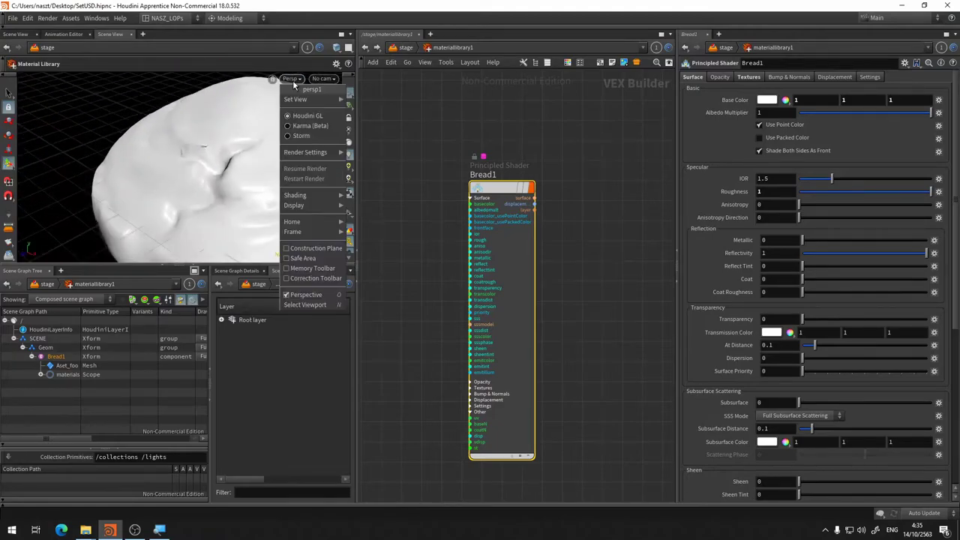
{"action": "left_click", "coordinate": [303, 126]}
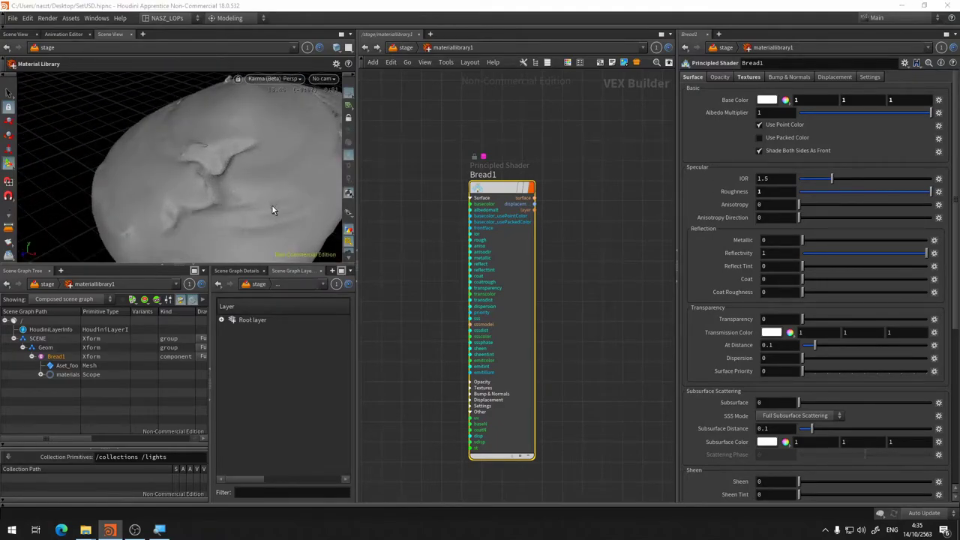
{"action": "key", "text": "Escape"}
{"action": "scroll", "coordinate": [272, 205], "scroll_direction": "down", "scroll_amount": 3}
{"action": "scroll", "coordinate": [272, 201], "scroll_direction": "down", "scroll_amount": 2}
{"action": "mouse_move", "coordinate": [270, 194]}
{"action": "middle_mouse_down"}
{"action": "mouse_move", "coordinate": [209, 137]}
{"action": "mouse_move", "coordinate": [215, 167]}
{"action": "middle_mouse_up"}
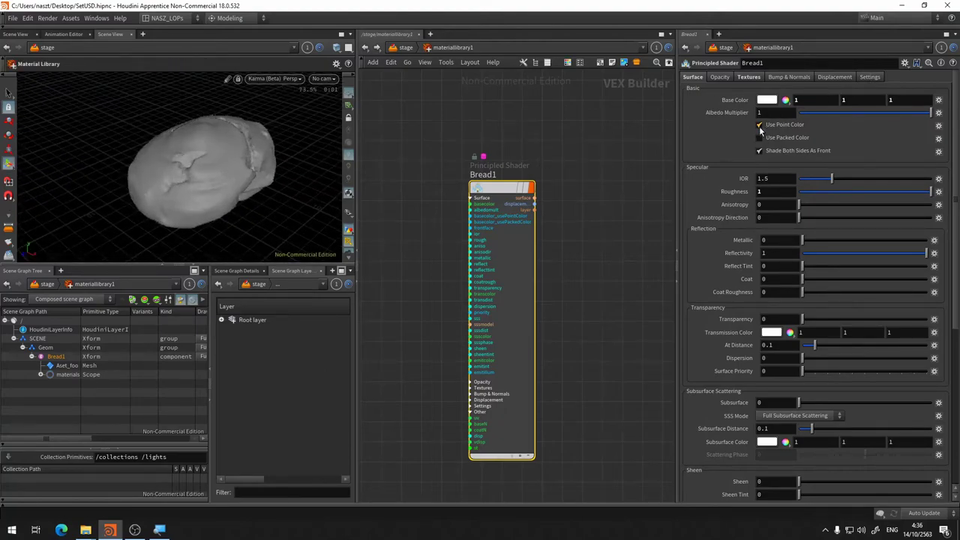
Set Bread1's base colour to yellow (1, 1, 0) in the Color Editor, then go back to /stage
{"action": "left_click", "coordinate": [748, 77]}
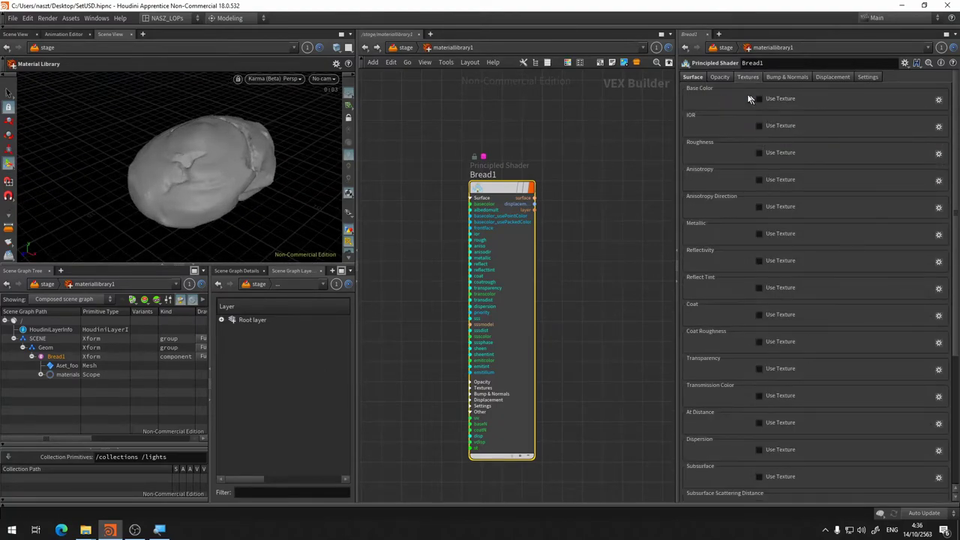
{"action": "left_click", "coordinate": [690, 77]}
{"action": "left_click", "coordinate": [768, 102]}
{"action": "left_click", "coordinate": [798, 28]}
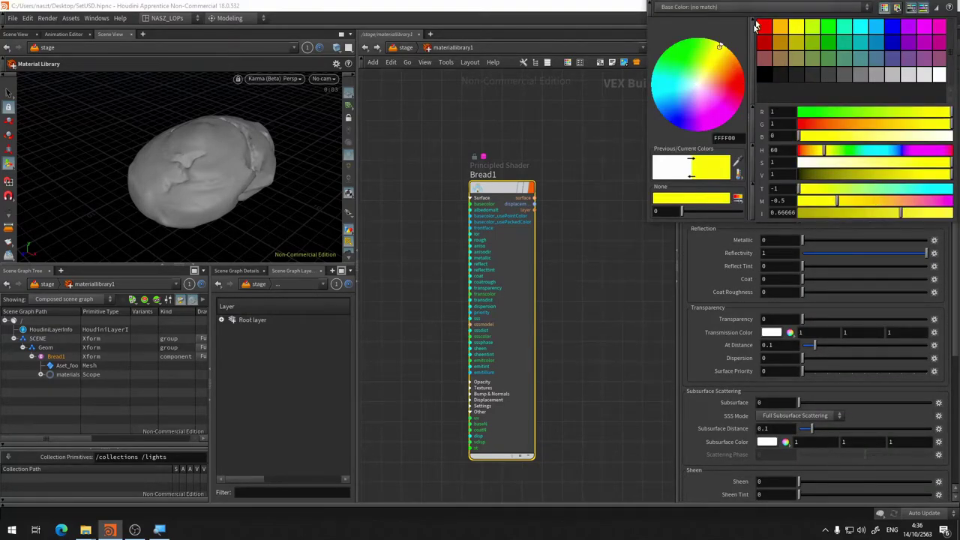
{"action": "left_click", "coordinate": [647, 220]}
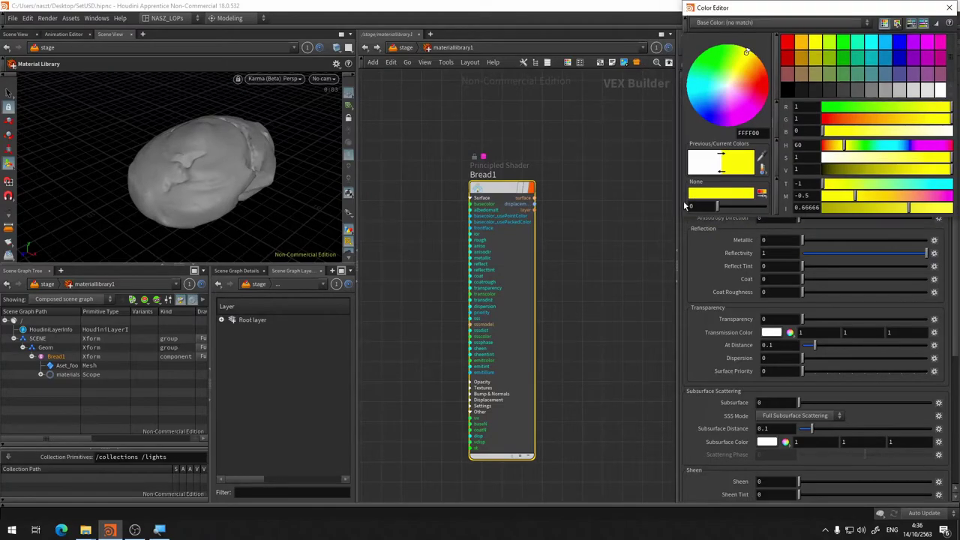
{"action": "mouse_move", "coordinate": [800, 9]}
{"action": "left_mouse_down"}
{"action": "mouse_move", "coordinate": [584, 130]}
{"action": "mouse_move", "coordinate": [681, 128]}
{"action": "left_mouse_up"}
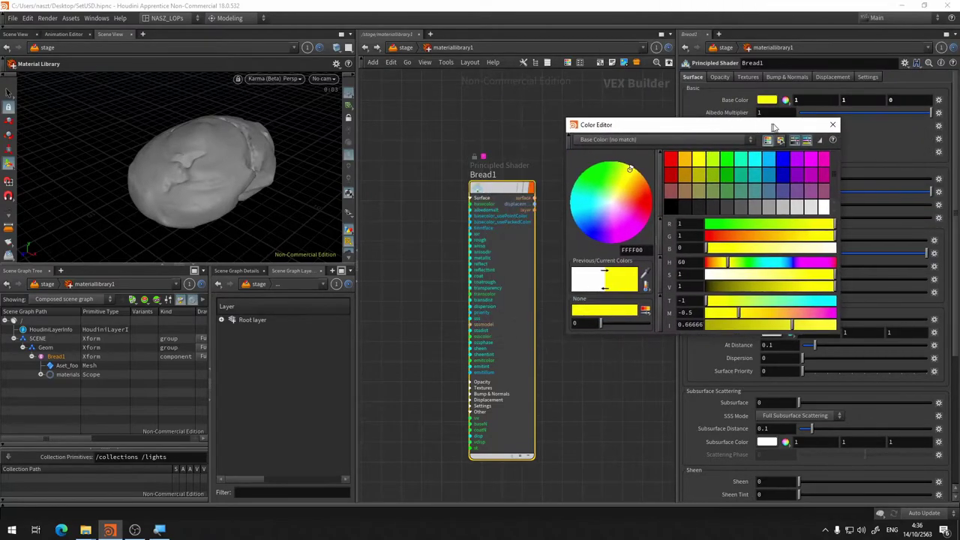
{"action": "left_click", "coordinate": [829, 124]}
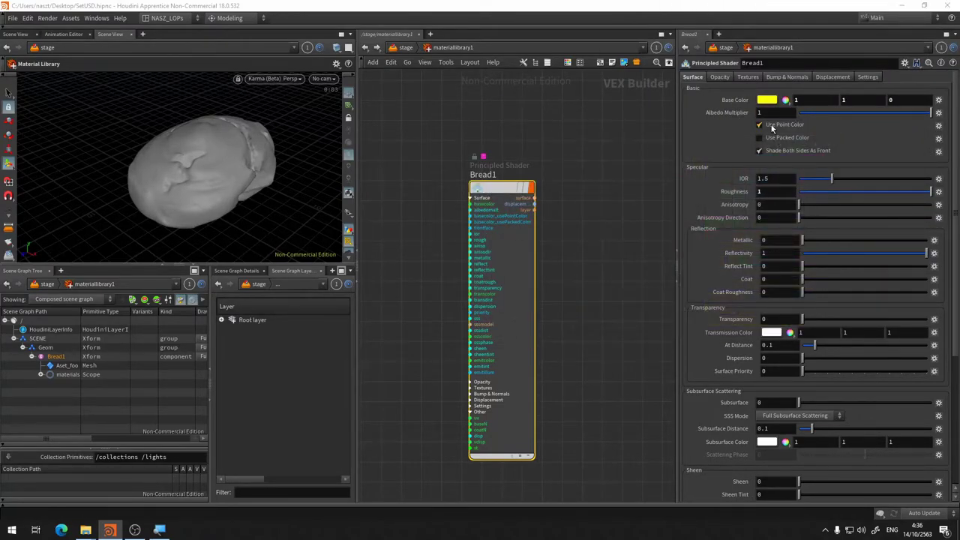
{"action": "left_click", "coordinate": [405, 47]}
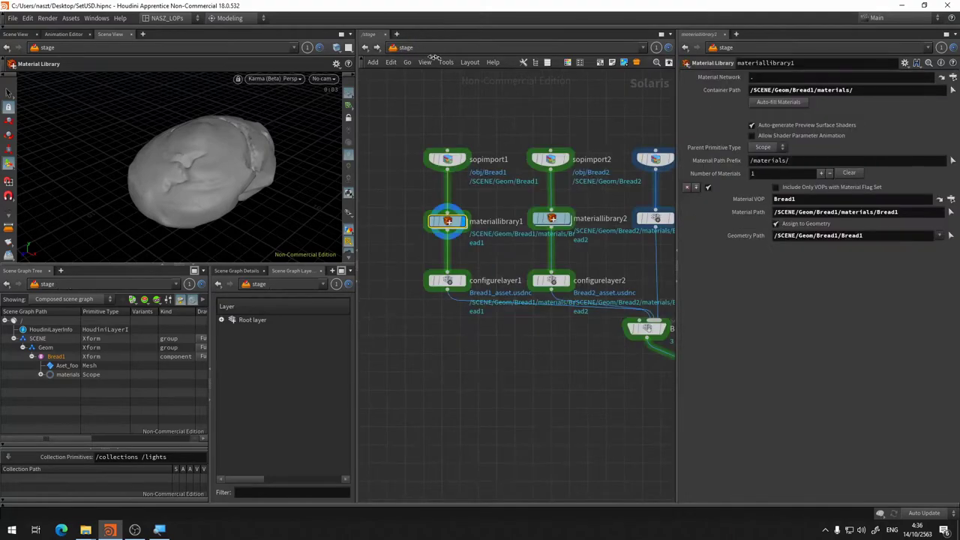
Clear materiallibrary1's Geometry Path and drag the bread mesh prim from the Scene Graph Tree into it
{"action": "left_click", "coordinate": [776, 102]}
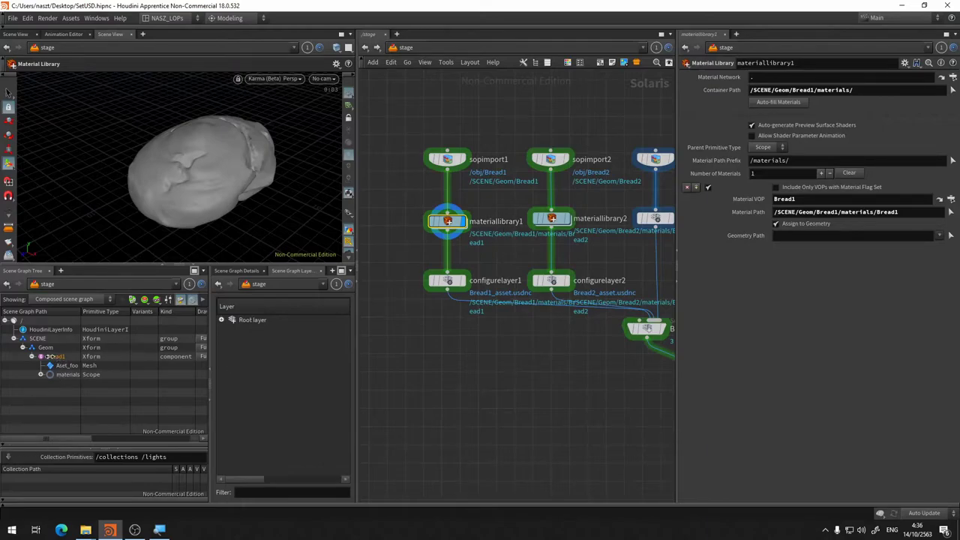
{"action": "left_click_drag", "start_coordinate": [52, 366], "coordinate": [794, 238]}
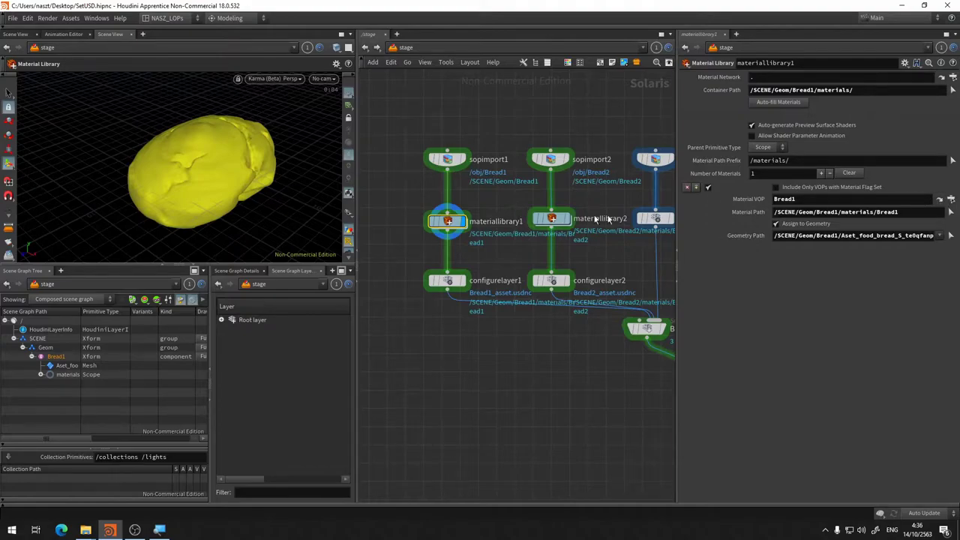
Dive into the Bread1 shader and reset its base colour to white
{"action": "left_click", "coordinate": [940, 201]}
{"action": "left_click", "coordinate": [785, 100]}
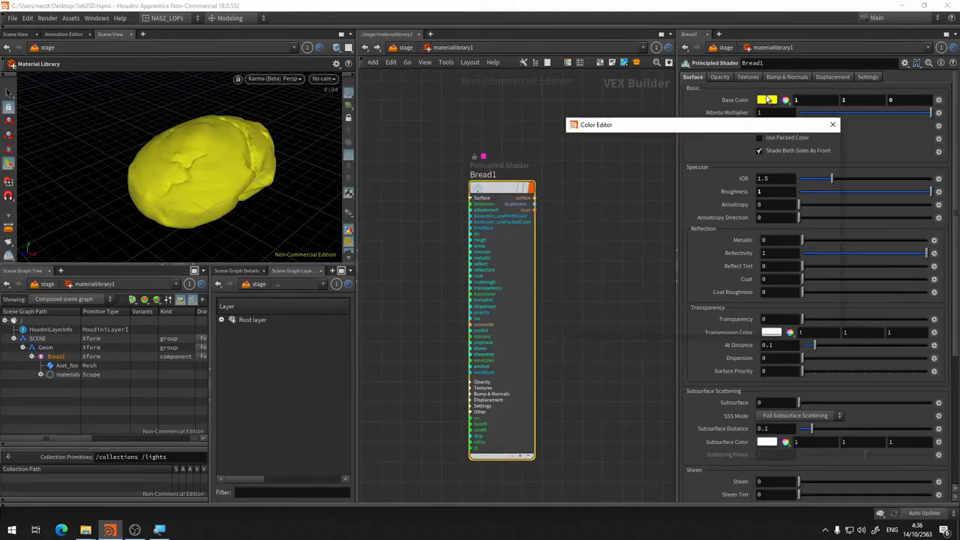
{"action": "left_click", "coordinate": [824, 207]}
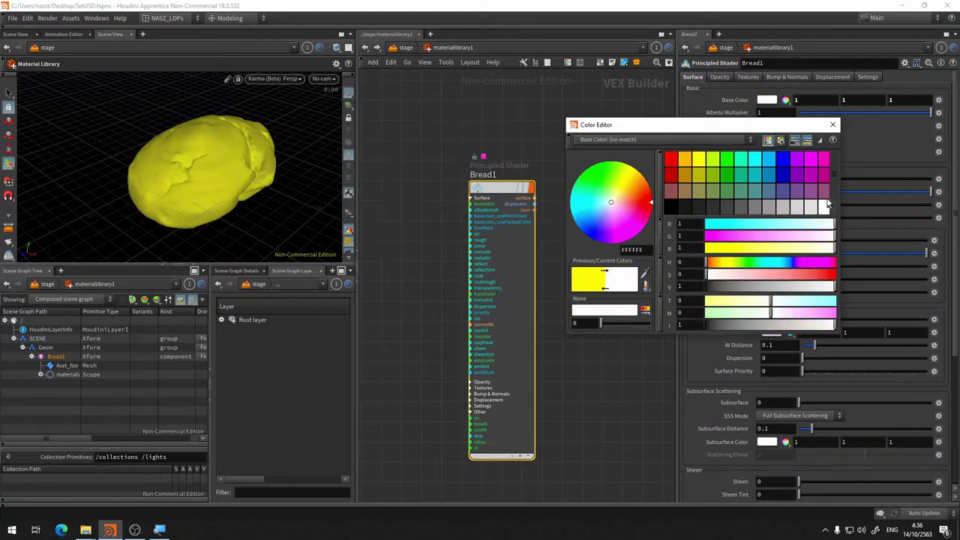
{"action": "left_click", "coordinate": [833, 125]}
Enable Base Color Use Texture and load te0qfanpa_4K_Albedo.jpg as the texture
{"action": "left_click", "coordinate": [749, 77]}
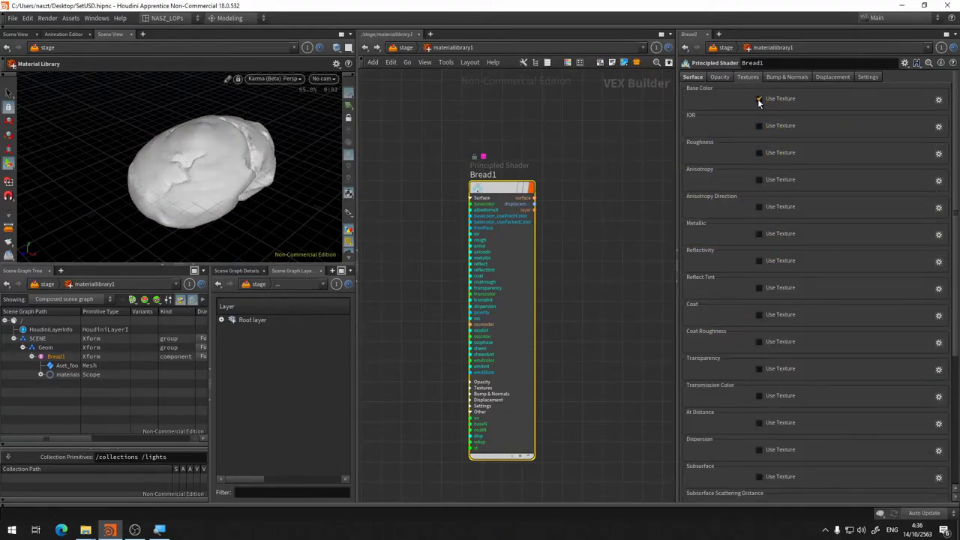
{"action": "left_click", "coordinate": [758, 99]}
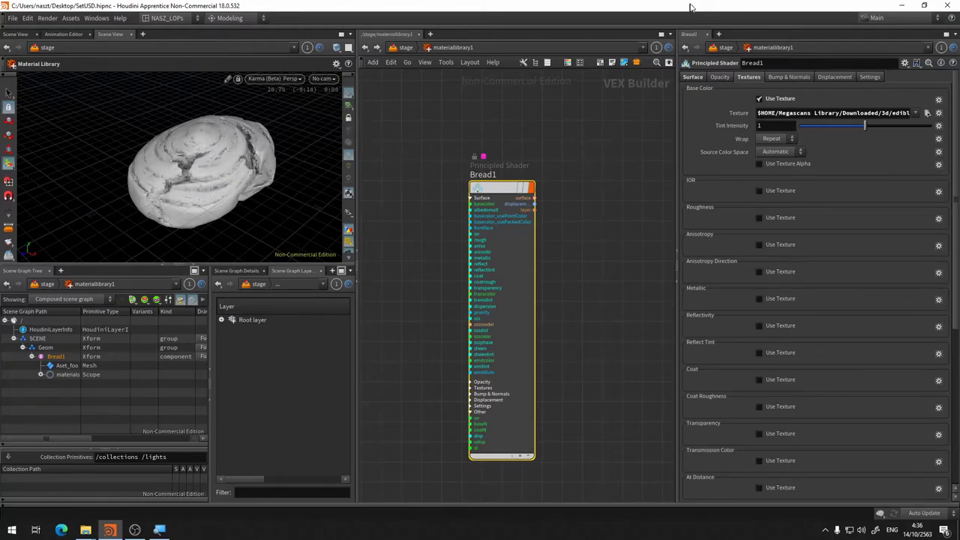
{"action": "left_click", "coordinate": [928, 113]}
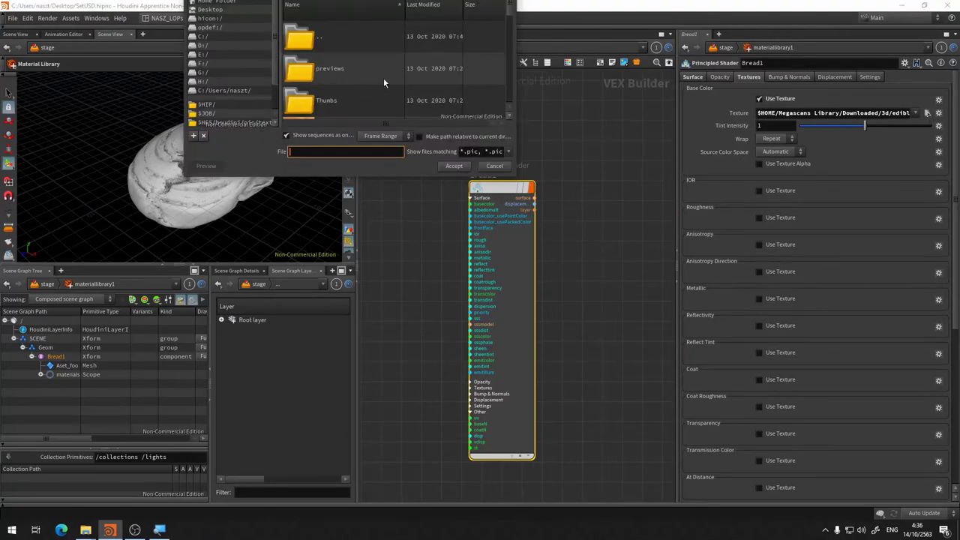
{"action": "double_click", "coordinate": [382, 77]}
{"action": "left_click", "coordinate": [333, 42]}
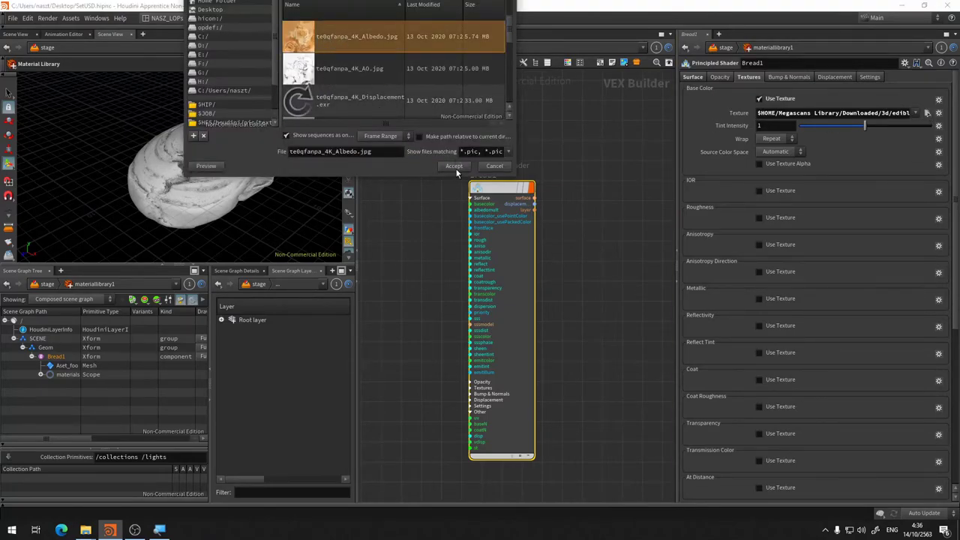
{"action": "left_click", "coordinate": [454, 166]}
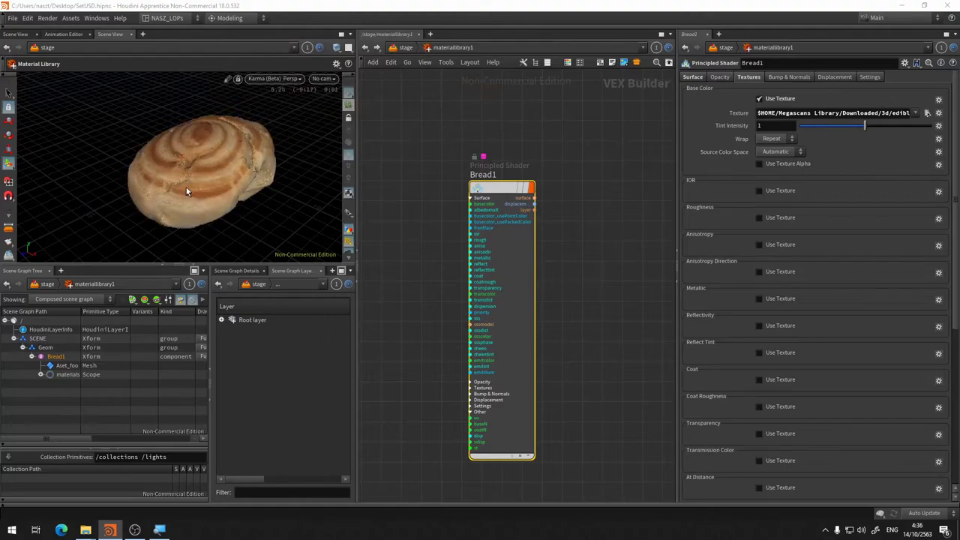
Tumble and zoom around the textured bread to inspect it from above and the side
{"action": "key", "text": "Escape"}
{"action": "scroll", "coordinate": [215, 159], "scroll_direction": "up", "scroll_amount": 2}
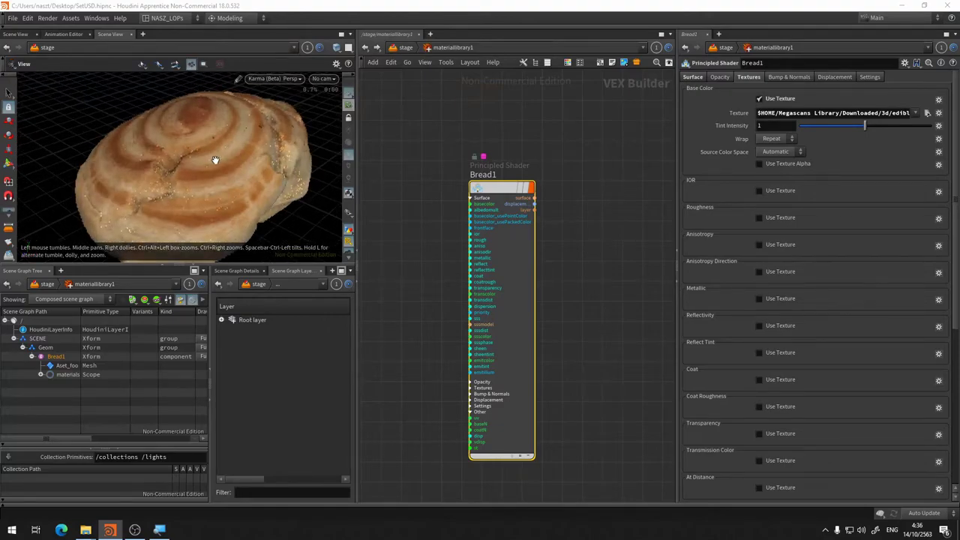
{"action": "scroll", "coordinate": [216, 158], "scroll_direction": "up", "scroll_amount": 2}
{"action": "mouse_move", "coordinate": [215, 159]}
{"action": "left_mouse_down"}
{"action": "mouse_move", "coordinate": [247, 132]}
{"action": "mouse_move", "coordinate": [232, 154]}
{"action": "left_mouse_up"}
{"action": "scroll", "coordinate": [215, 188], "scroll_direction": "up", "scroll_amount": 2}
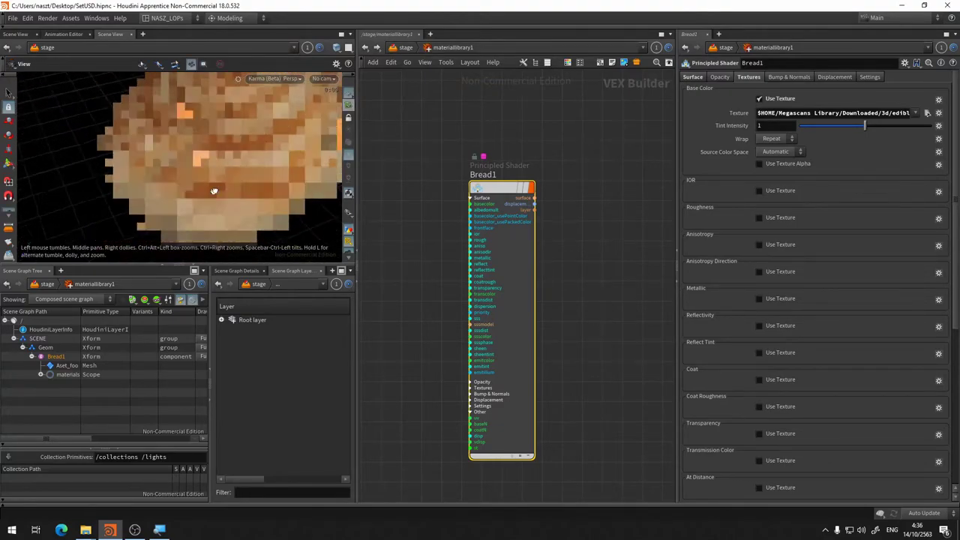
{"action": "scroll", "coordinate": [205, 184], "scroll_direction": "up", "scroll_amount": 2}
{"action": "left_click_drag", "start_coordinate": [204, 184], "coordinate": [227, 150]}
{"action": "mouse_move", "coordinate": [307, 180]}
{"action": "left_mouse_down"}
{"action": "mouse_move", "coordinate": [96, 174]}
{"action": "mouse_move", "coordinate": [94, 164]}
{"action": "mouse_move", "coordinate": [225, 165]}
{"action": "left_mouse_up"}
{"action": "scroll", "coordinate": [89, 167], "scroll_direction": "down", "scroll_amount": 2}
{"action": "scroll", "coordinate": [94, 163], "scroll_direction": "down", "scroll_amount": 2}
{"action": "scroll", "coordinate": [160, 161], "scroll_direction": "up", "scroll_amount": 2}
{"action": "scroll", "coordinate": [160, 160], "scroll_direction": "down", "scroll_amount": 2}
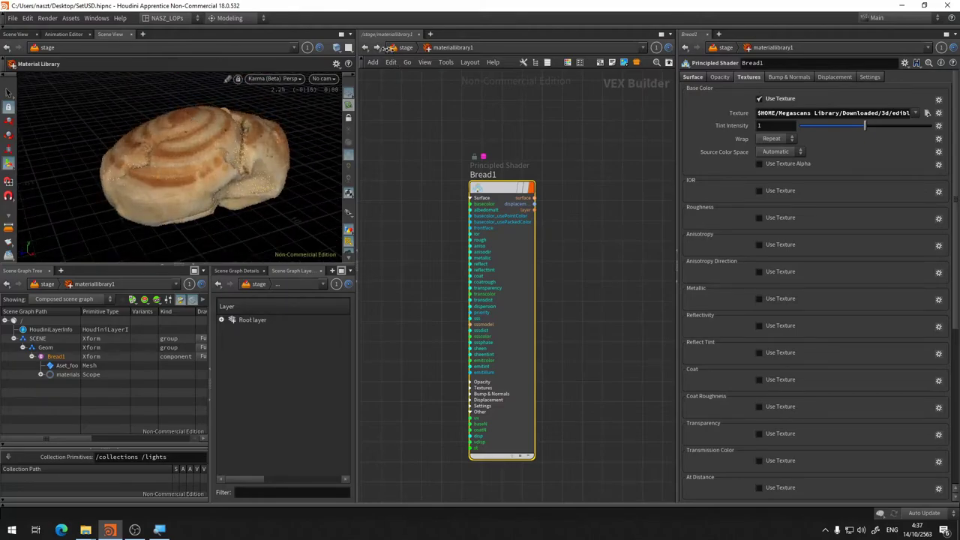
Switch the viewport renderer from Karma to GL and return to the stage network
{"action": "left_click", "coordinate": [276, 78]}
{"action": "left_click", "coordinate": [271, 114]}
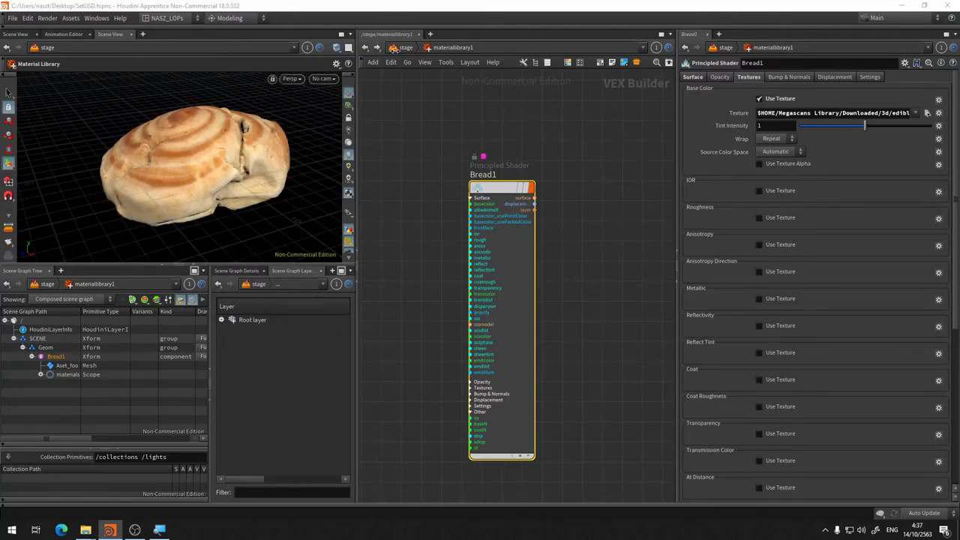
{"action": "left_click", "coordinate": [404, 47]}
{"action": "left_click", "coordinate": [405, 47]}
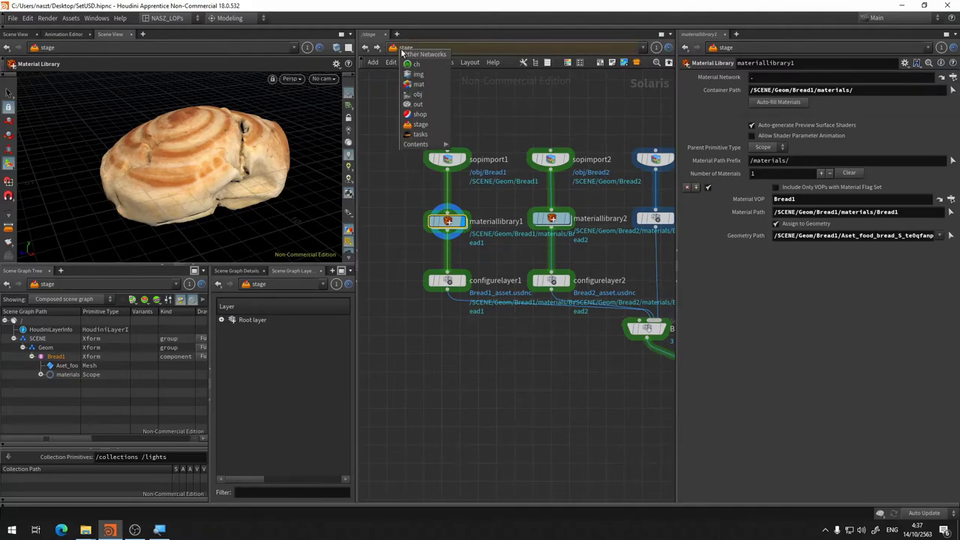
{"action": "left_click", "coordinate": [435, 96]}
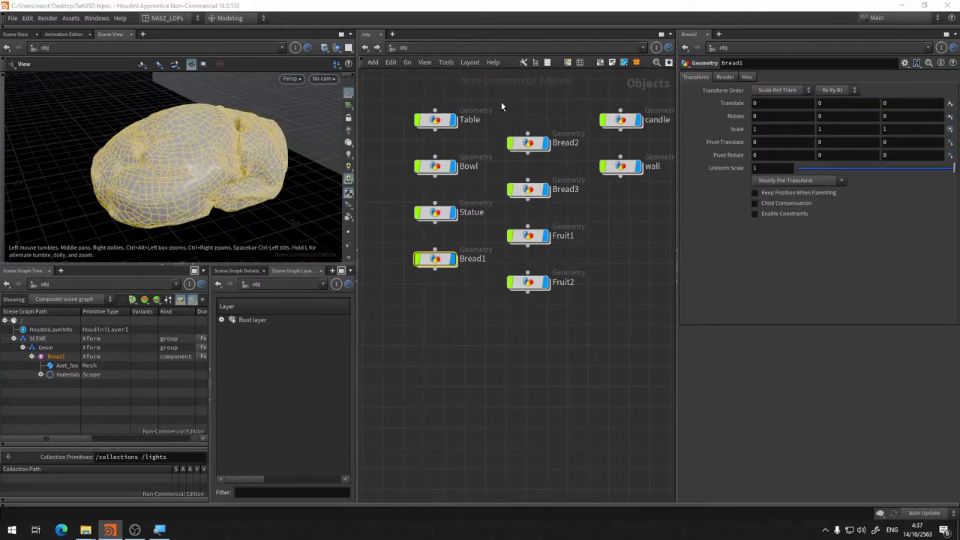
{"action": "middle_click_drag", "start_coordinate": [502, 107], "coordinate": [453, 195]}
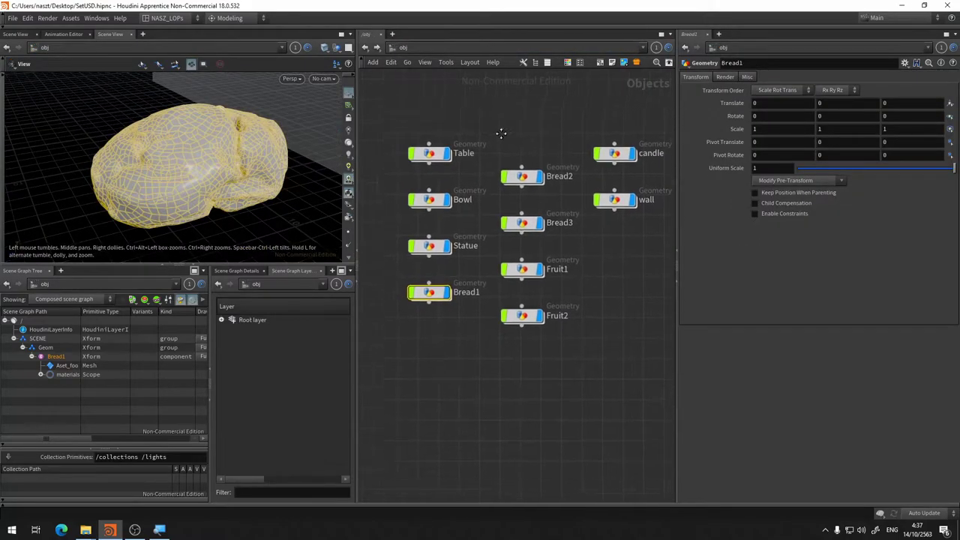
{"action": "double_click", "coordinate": [426, 300]}
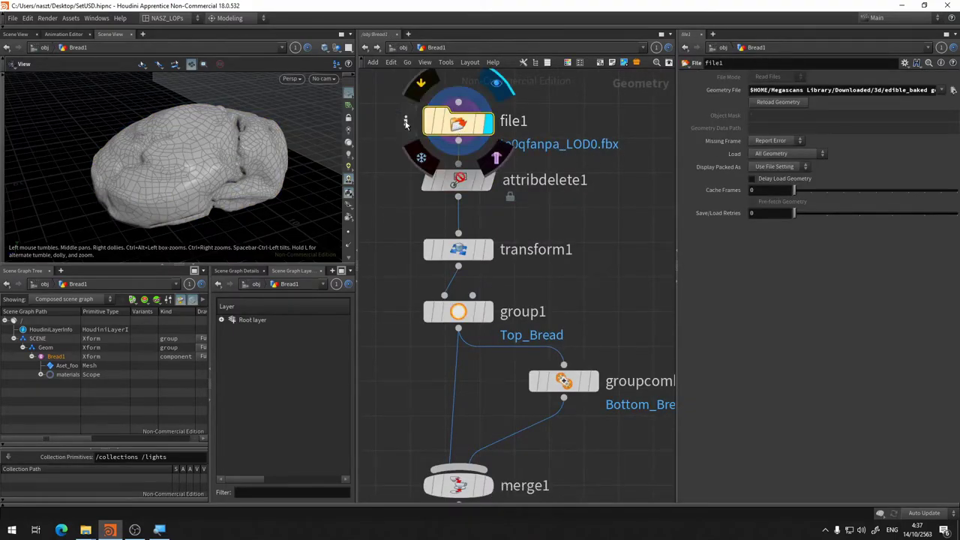
{"action": "middle_click", "coordinate": [492, 119]}
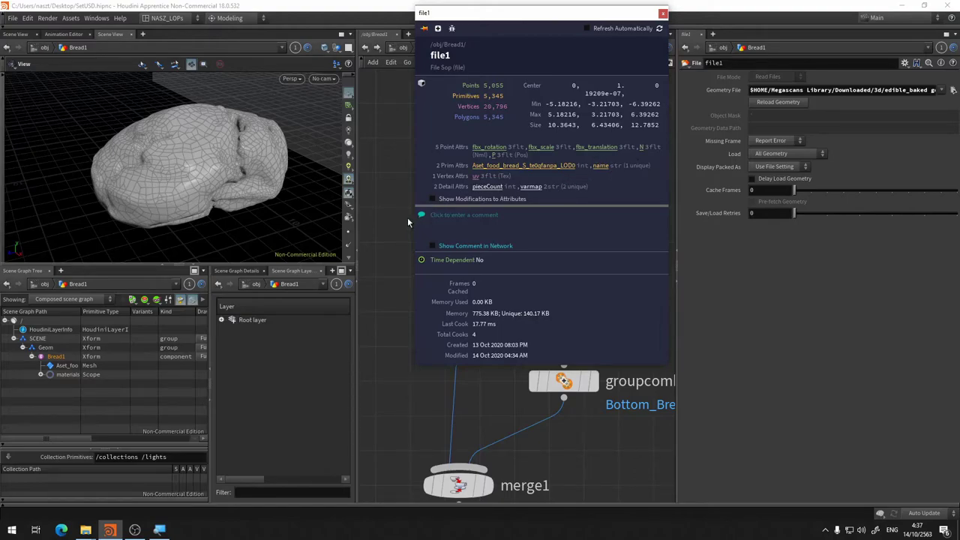
{"action": "left_click", "coordinate": [459, 195]}
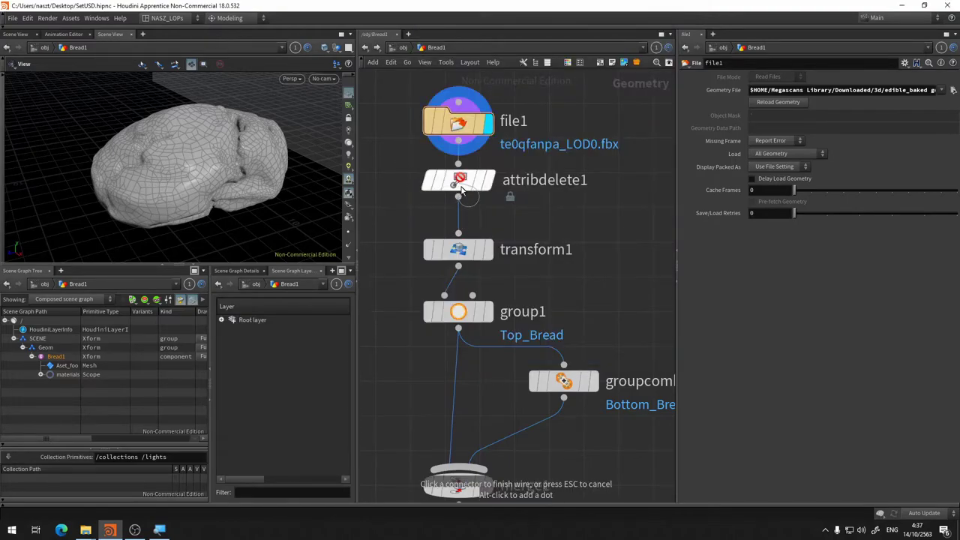
{"action": "key", "text": "Escape"}
{"action": "left_click", "coordinate": [458, 180]}
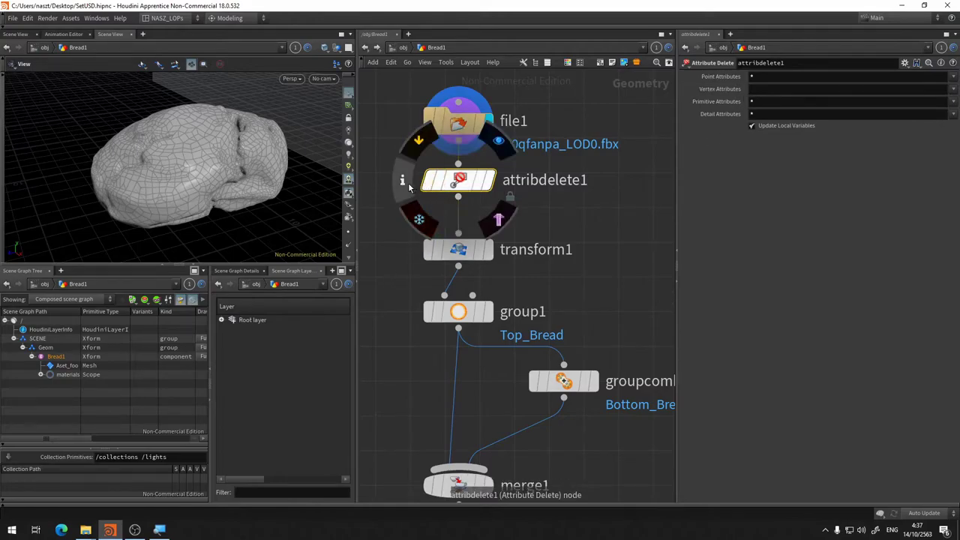
{"action": "left_click", "coordinate": [403, 181]}
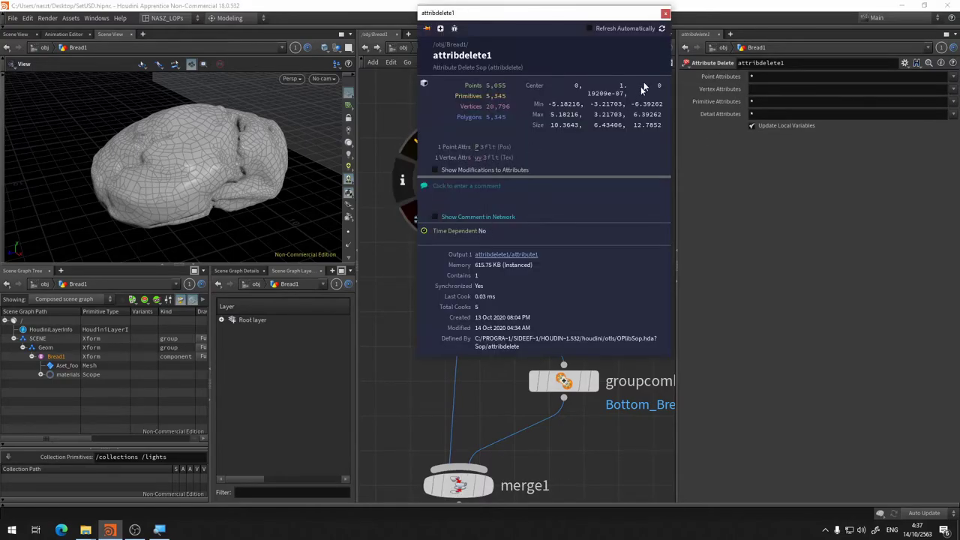
{"action": "left_click", "coordinate": [665, 13]}
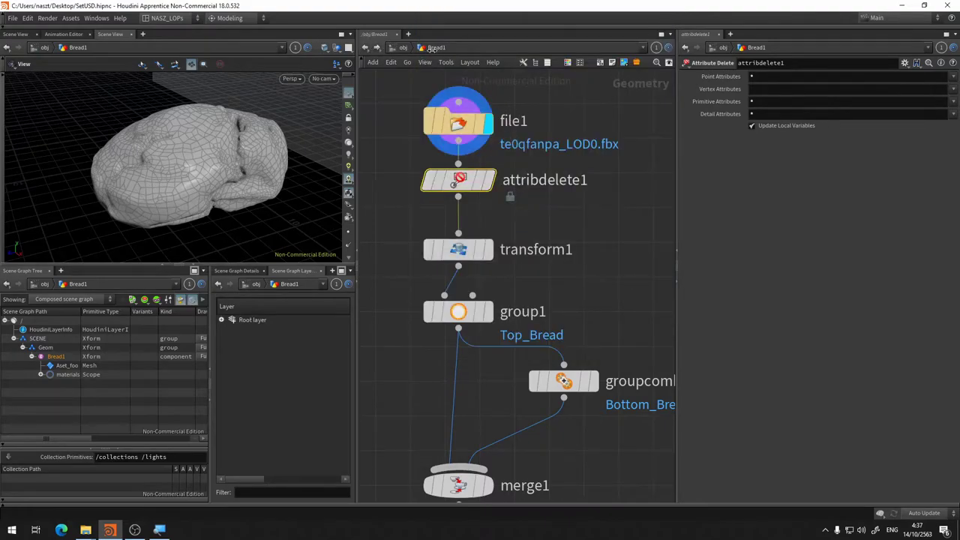
{"action": "key", "text": "Return"}
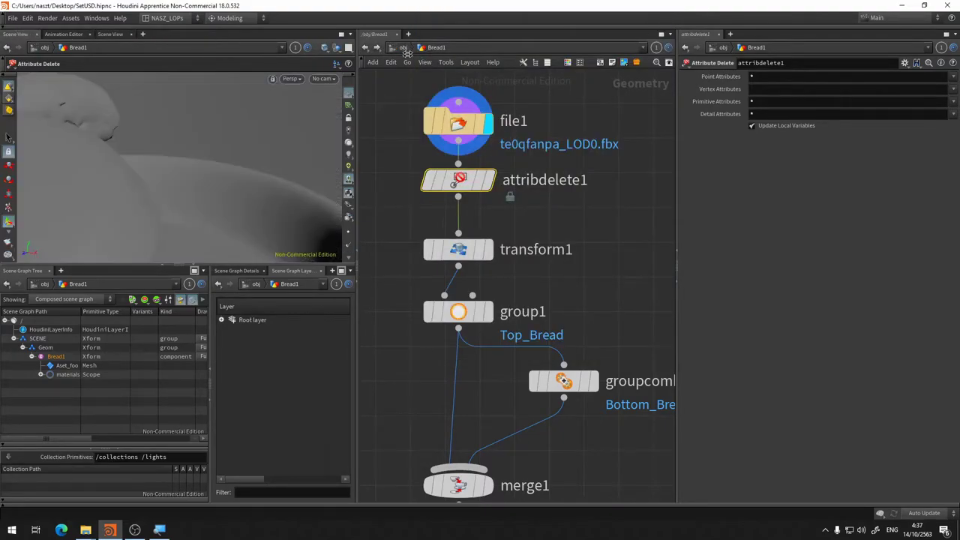
{"action": "left_click", "coordinate": [378, 48]}
{"action": "left_click", "coordinate": [403, 48]}
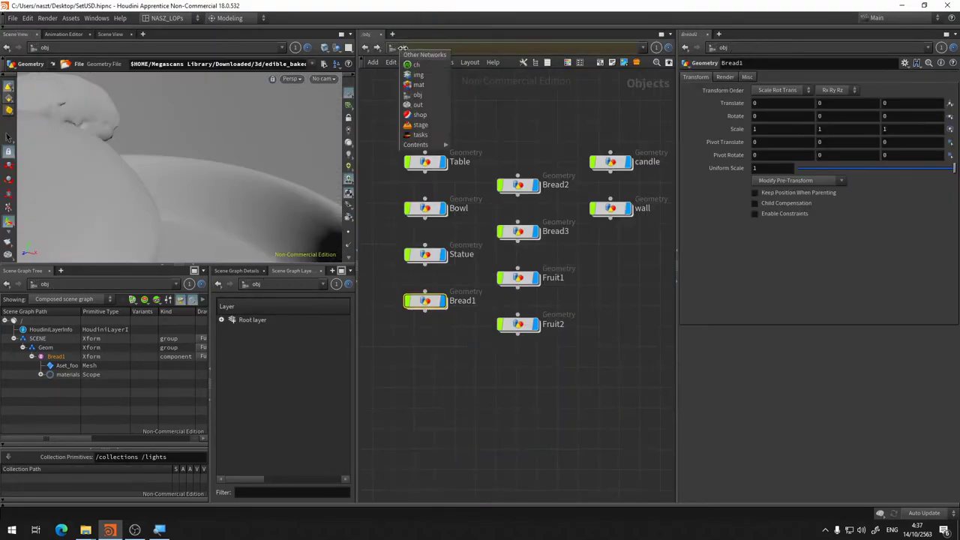
{"action": "left_click", "coordinate": [423, 125]}
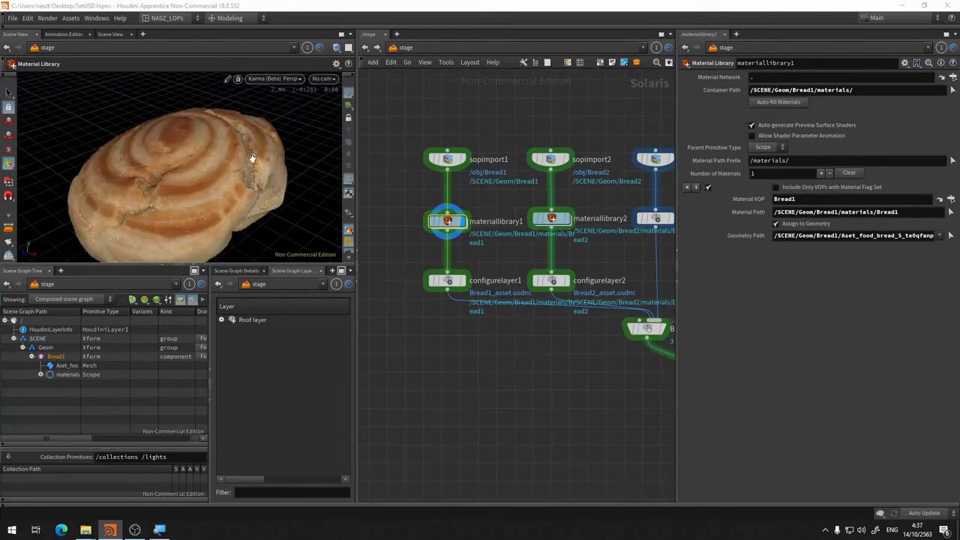
In materiallibrary1's Bread1 shader, enable Roughness Use Texture and load te0qfanpa_4K_Roughness.jpg
{"action": "left_click_drag", "start_coordinate": [256, 148], "coordinate": [220, 228]}
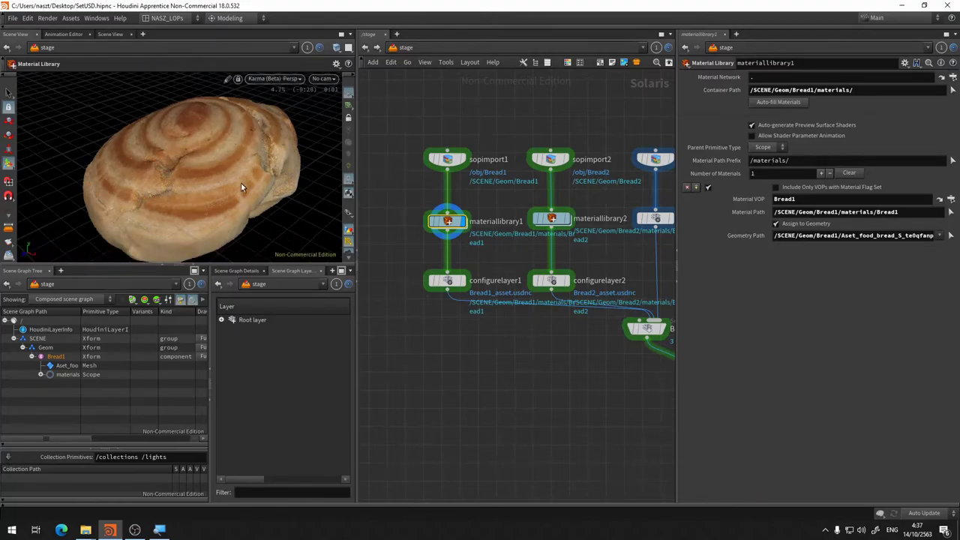
{"action": "mouse_move", "coordinate": [241, 182]}
{"action": "left_mouse_down"}
{"action": "mouse_move", "coordinate": [201, 163]}
{"action": "mouse_move", "coordinate": [214, 155]}
{"action": "left_mouse_up"}
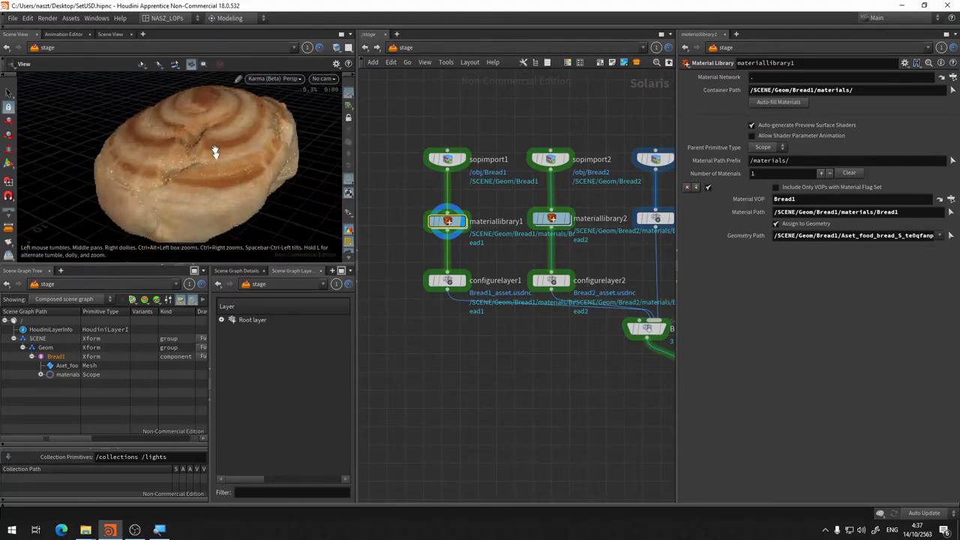
{"action": "double_click", "coordinate": [456, 220]}
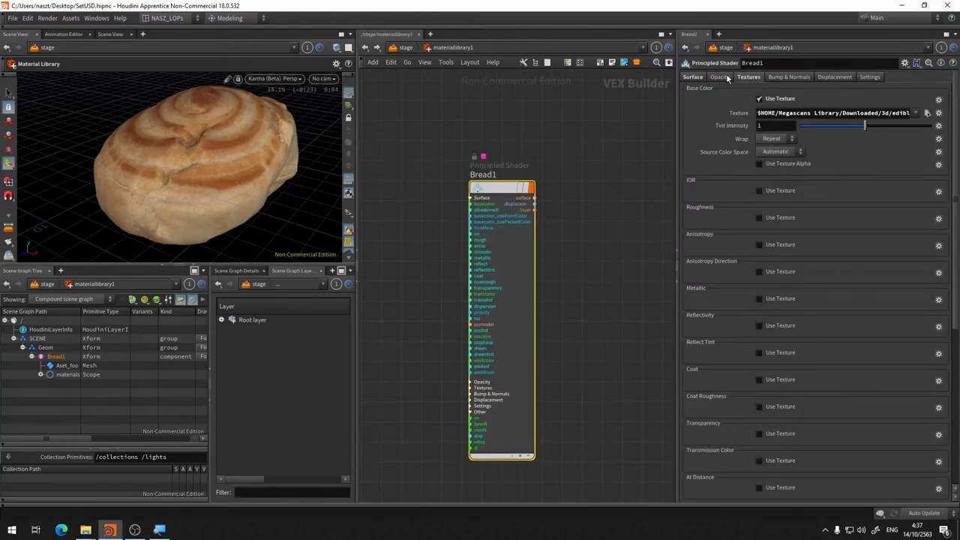
{"action": "left_click", "coordinate": [777, 219]}
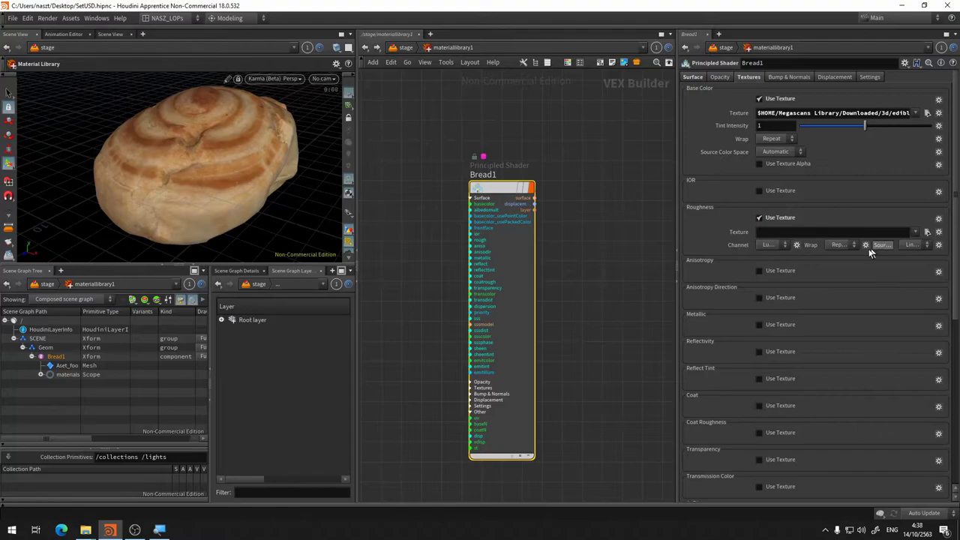
{"action": "left_click", "coordinate": [928, 232]}
{"action": "scroll", "coordinate": [336, 78], "scroll_direction": "down", "scroll_amount": 2}
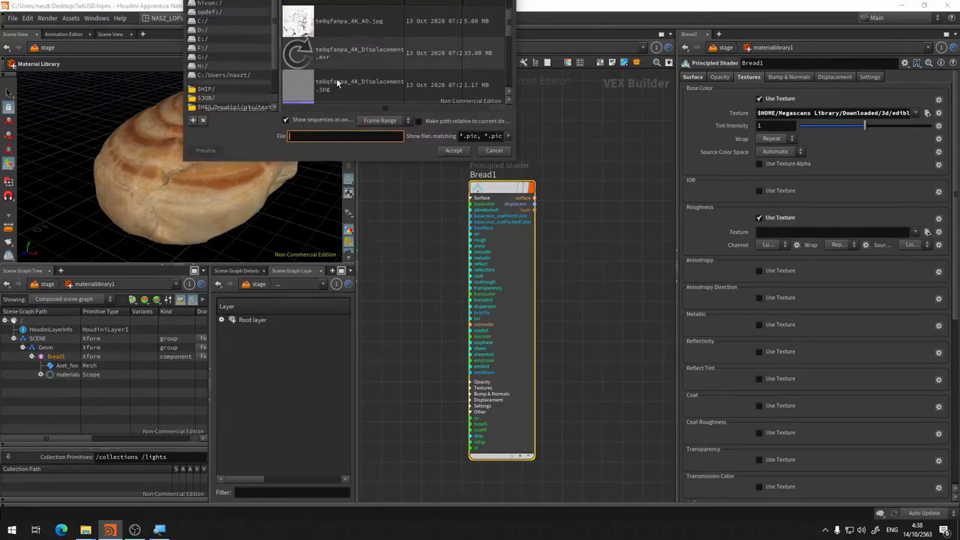
{"action": "scroll", "coordinate": [336, 78], "scroll_direction": "down", "scroll_amount": 1}
{"action": "scroll", "coordinate": [337, 77], "scroll_direction": "down", "scroll_amount": 1}
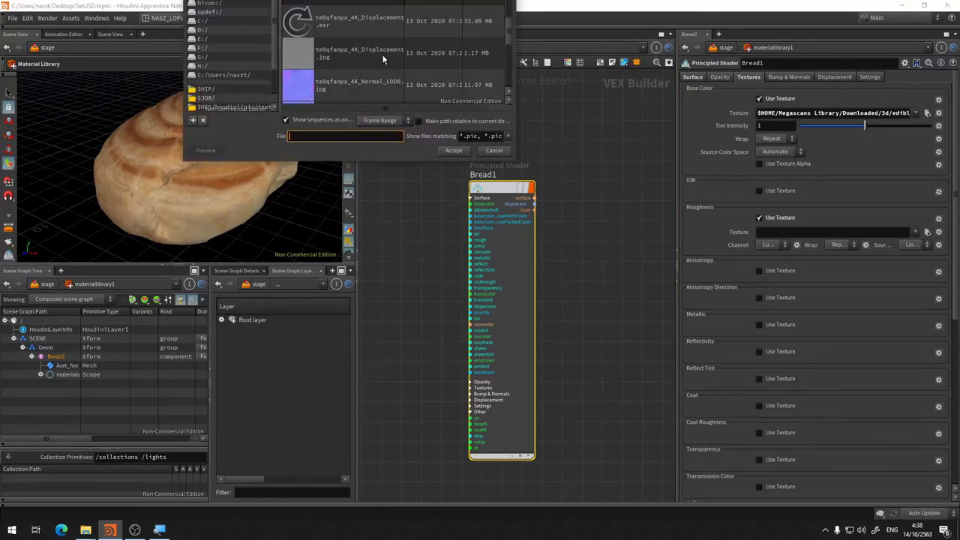
{"action": "scroll", "coordinate": [383, 90], "scroll_direction": "down", "scroll_amount": 1}
{"action": "scroll", "coordinate": [383, 89], "scroll_direction": "down", "scroll_amount": 1}
{"action": "left_click", "coordinate": [375, 80]}
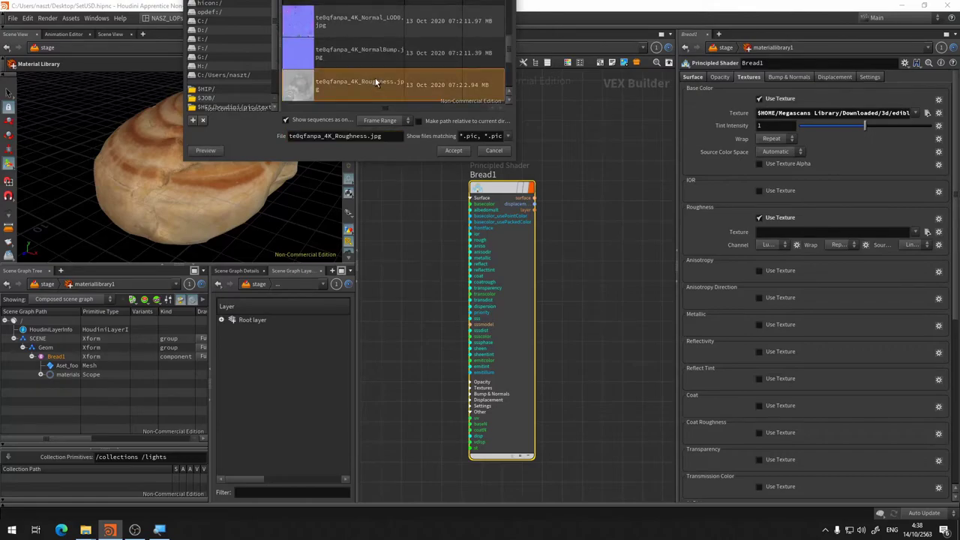
{"action": "left_click", "coordinate": [453, 151]}
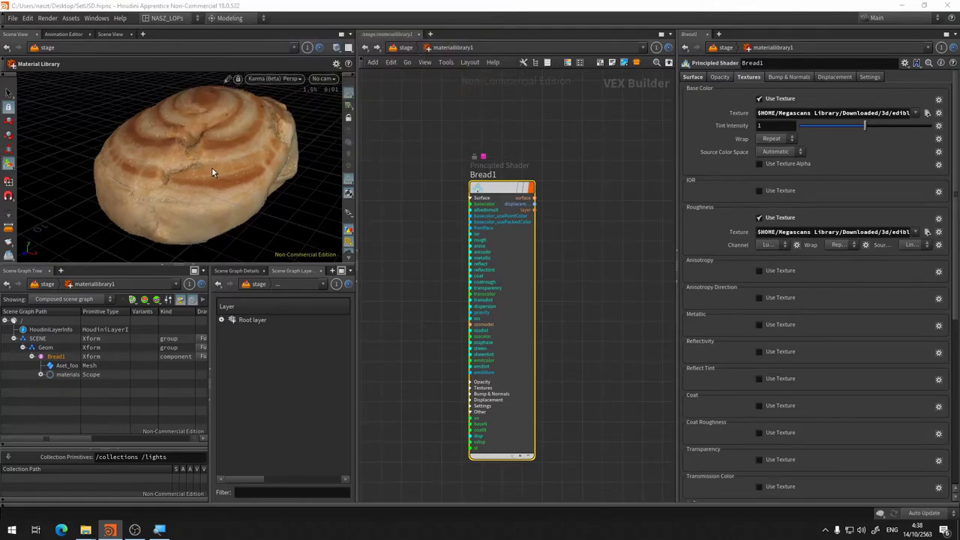
{"action": "mouse_move", "coordinate": [215, 167]}
{"action": "left_mouse_down"}
{"action": "mouse_move", "coordinate": [217, 177]}
{"action": "mouse_move", "coordinate": [213, 109]}
{"action": "mouse_move", "coordinate": [243, 149]}
{"action": "mouse_move", "coordinate": [250, 139]}
{"action": "left_mouse_up"}
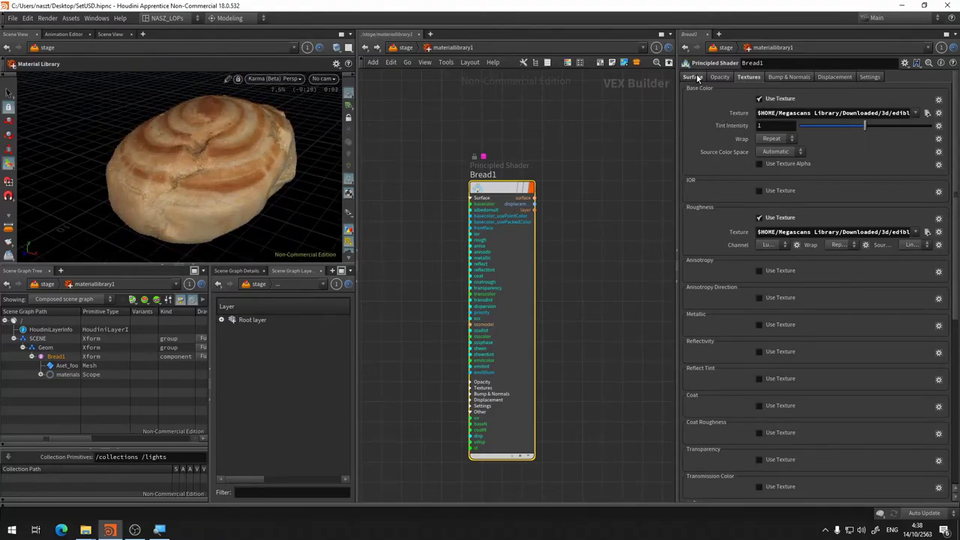
Enable Bump & Normals as Normal type using te0qfanpa_4K_Normal_LOD0.jpg as the texture
{"action": "left_click", "coordinate": [802, 77]}
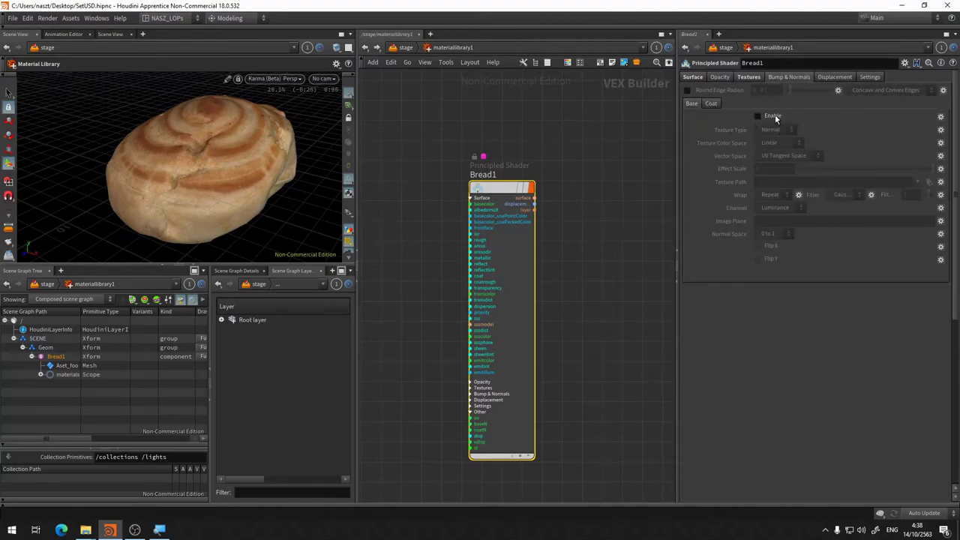
{"action": "left_click", "coordinate": [774, 117]}
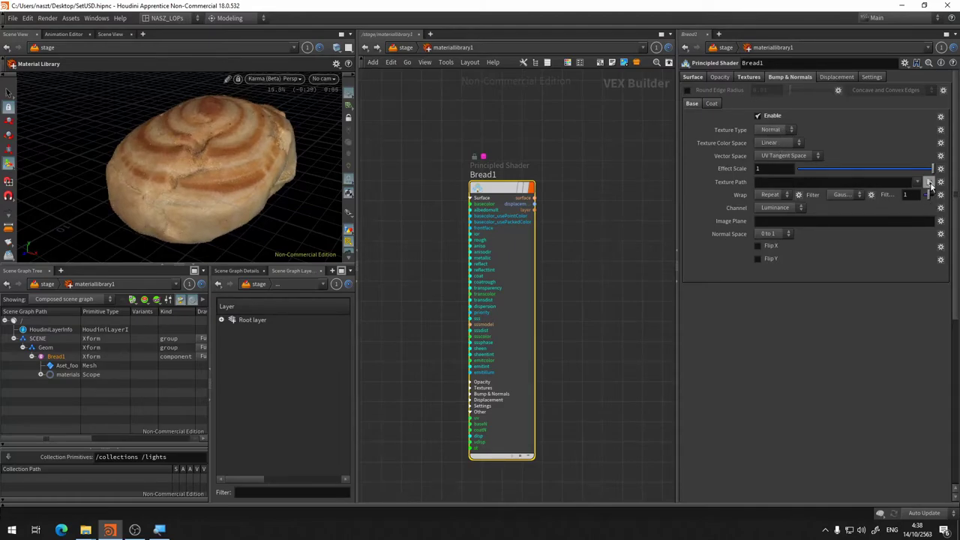
{"action": "left_click", "coordinate": [776, 130]}
{"action": "left_click", "coordinate": [769, 150]}
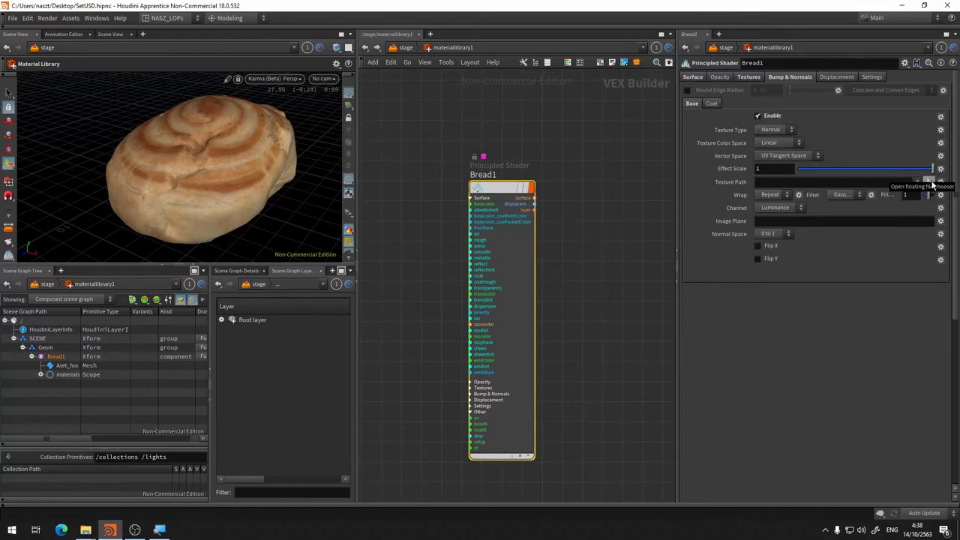
{"action": "left_click", "coordinate": [929, 182]}
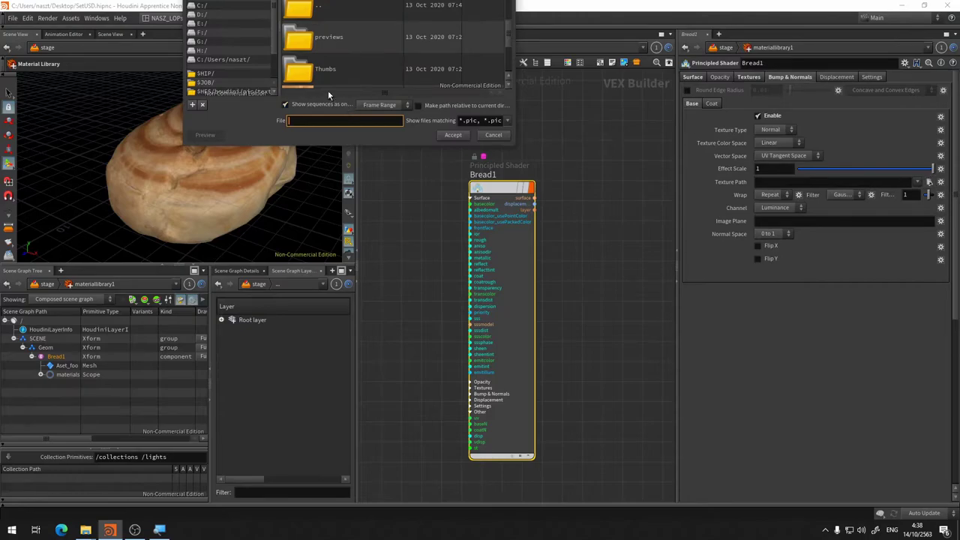
{"action": "scroll", "coordinate": [337, 54], "scroll_direction": "down", "scroll_amount": 2}
{"action": "scroll", "coordinate": [337, 54], "scroll_direction": "down", "scroll_amount": 1}
{"action": "scroll", "coordinate": [337, 54], "scroll_direction": "down", "scroll_amount": 1}
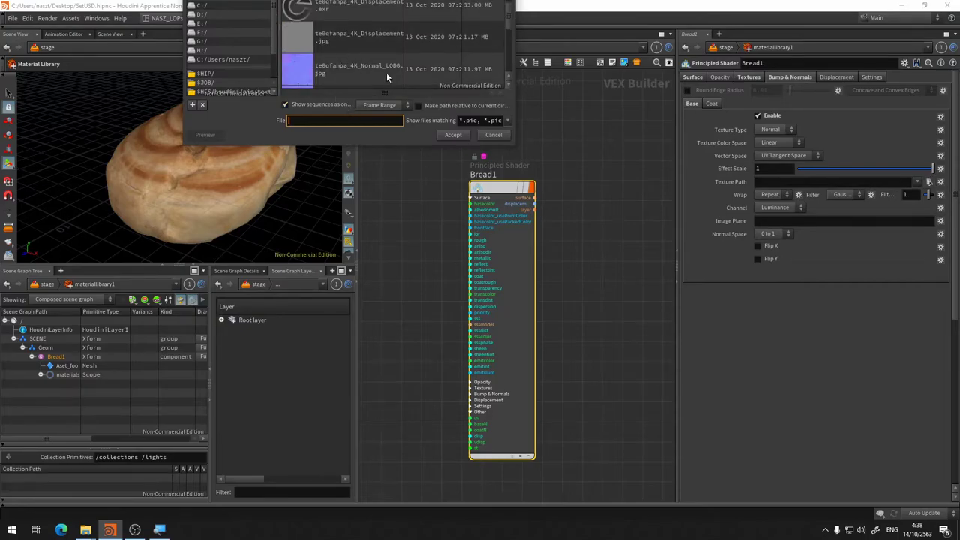
{"action": "scroll", "coordinate": [387, 72], "scroll_direction": "down", "scroll_amount": 1}
{"action": "left_click", "coordinate": [383, 46]}
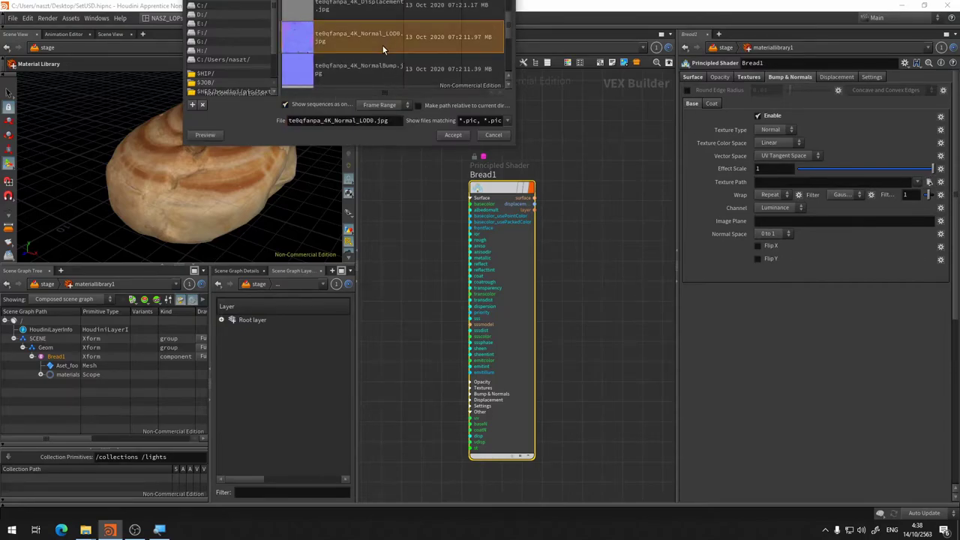
{"action": "left_click", "coordinate": [453, 135]}
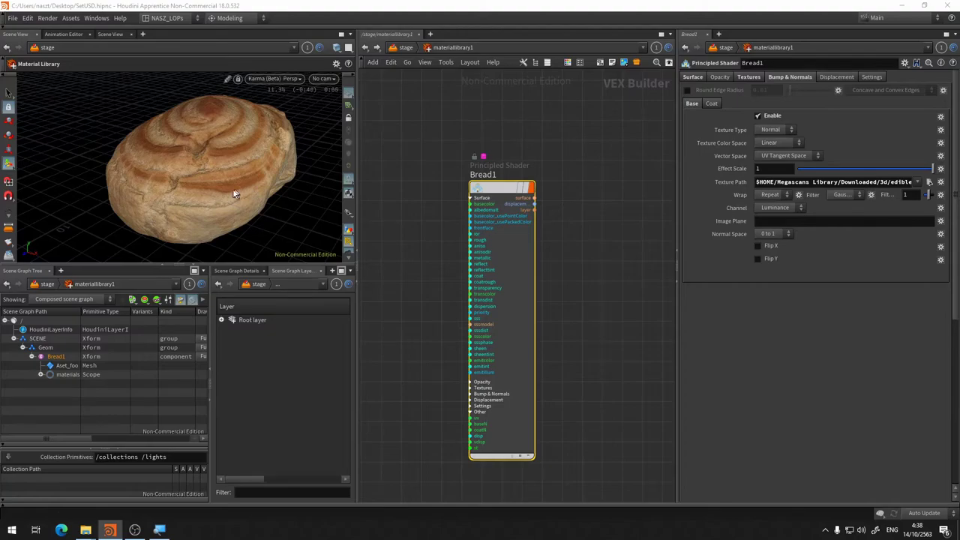
Toggle Bump & Normals off and back on to compare the bread's surface detail
{"action": "scroll", "coordinate": [160, 187], "scroll_direction": "up", "scroll_amount": 2}
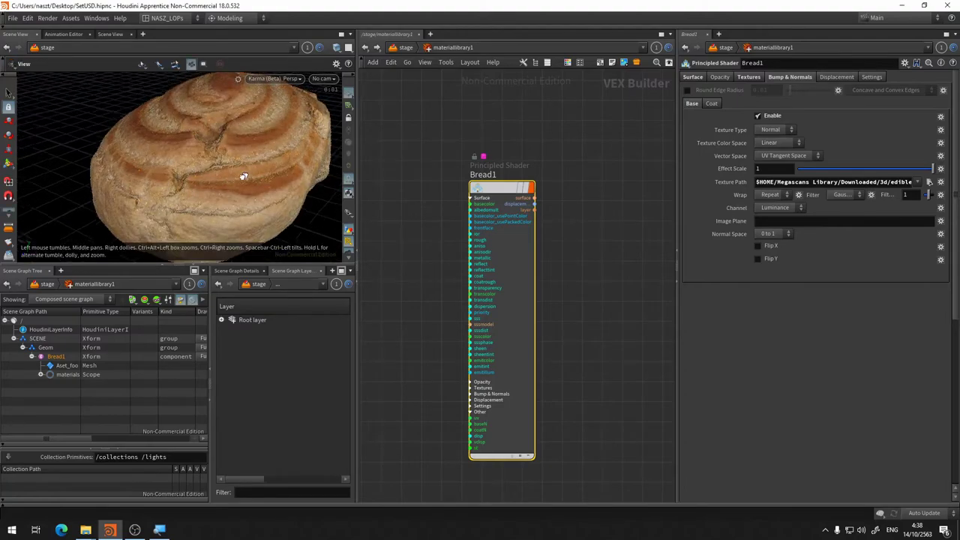
{"action": "scroll", "coordinate": [216, 189], "scroll_direction": "up", "scroll_amount": 3}
{"action": "left_click_drag", "start_coordinate": [215, 189], "coordinate": [291, 147]}
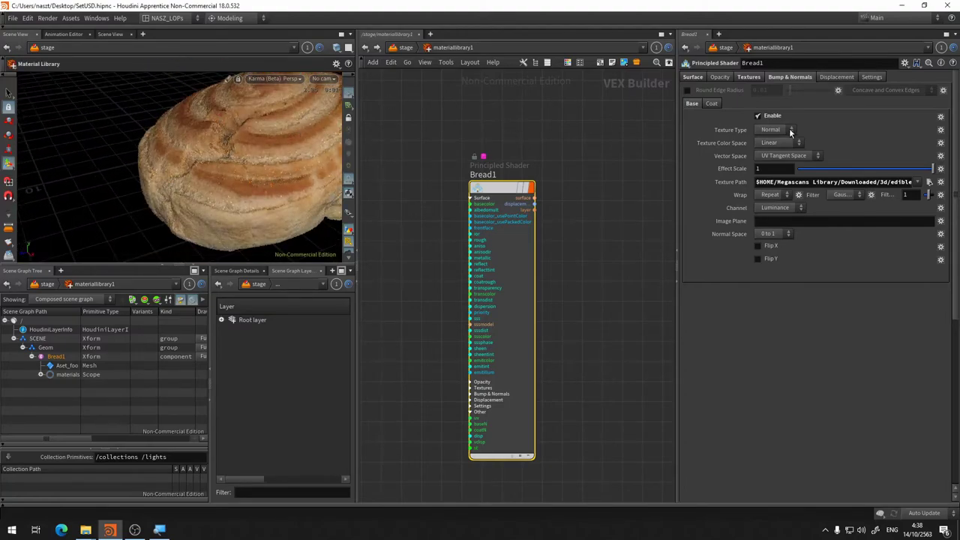
{"action": "left_click", "coordinate": [757, 115]}
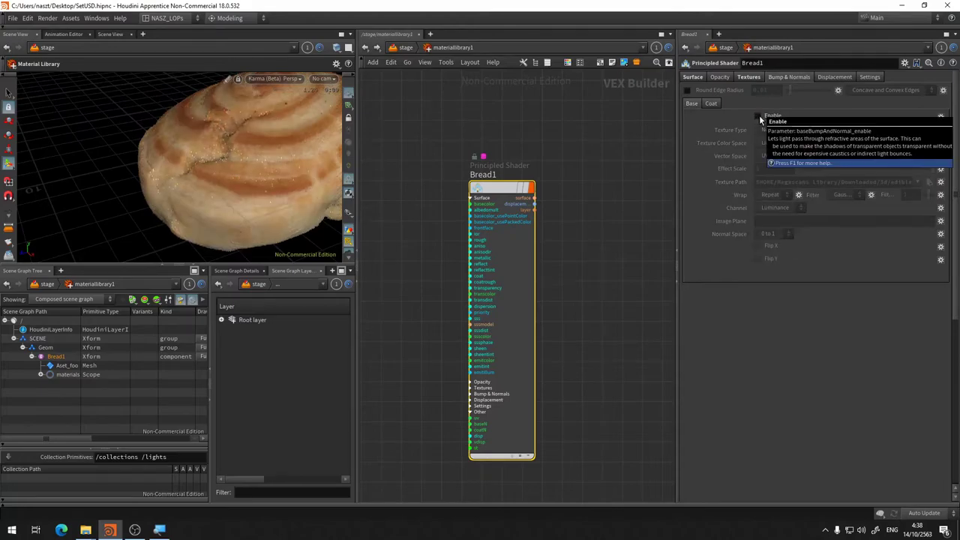
{"action": "left_click", "coordinate": [758, 115]}
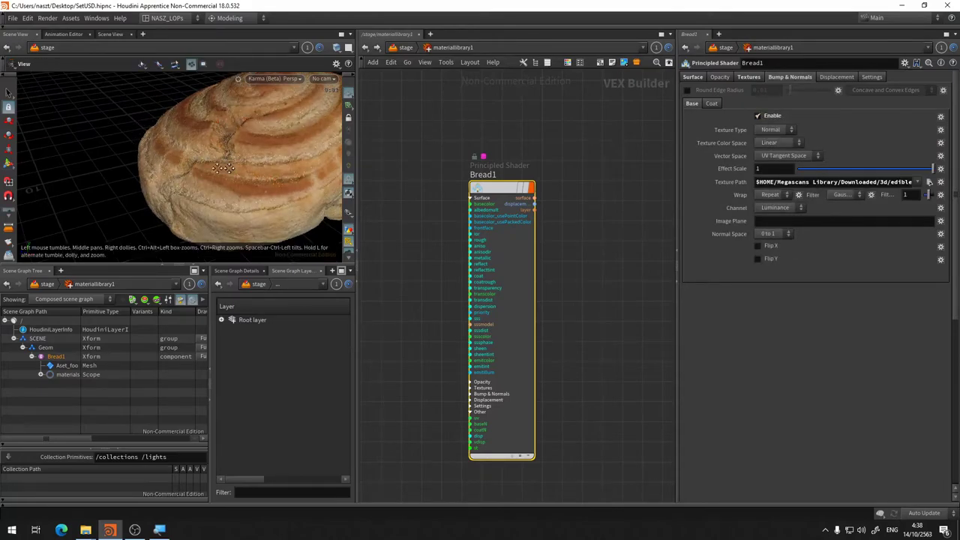
{"action": "left_click_drag", "start_coordinate": [222, 168], "coordinate": [186, 173]}
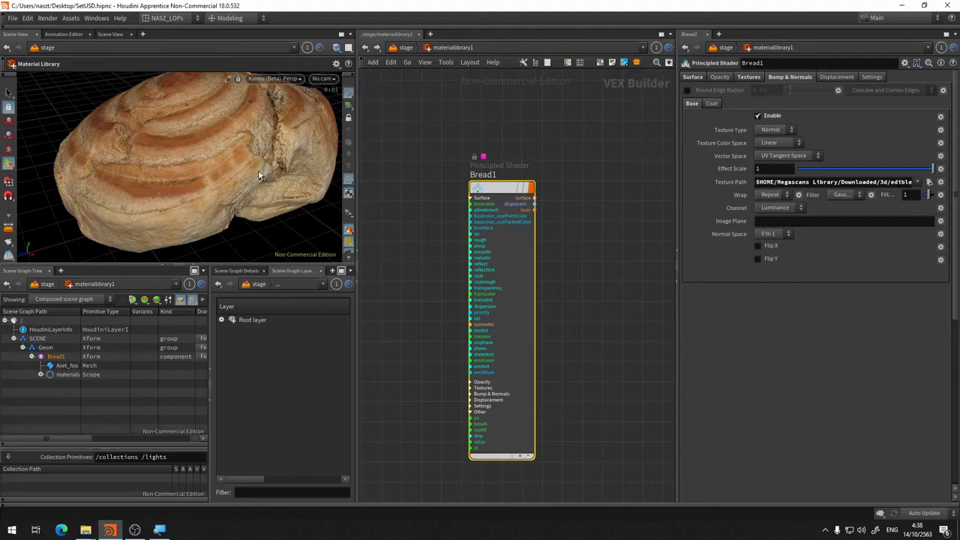
{"action": "left_click_drag", "start_coordinate": [259, 171], "coordinate": [186, 162]}
Open Bread1's Displacement settings and preview te0qfanpa_4K_Displacement.jpg from the texture folder
{"action": "left_click", "coordinate": [830, 75]}
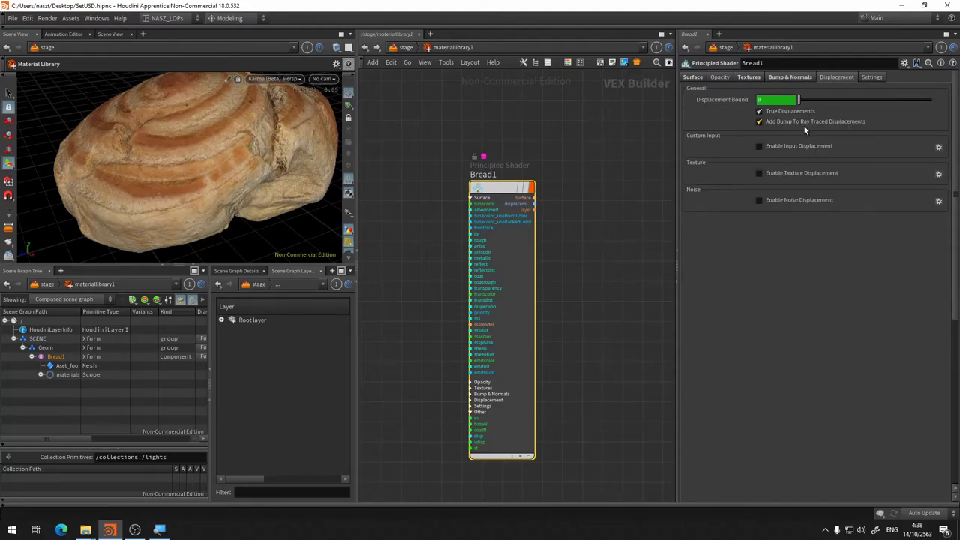
{"action": "left_click", "coordinate": [86, 530]}
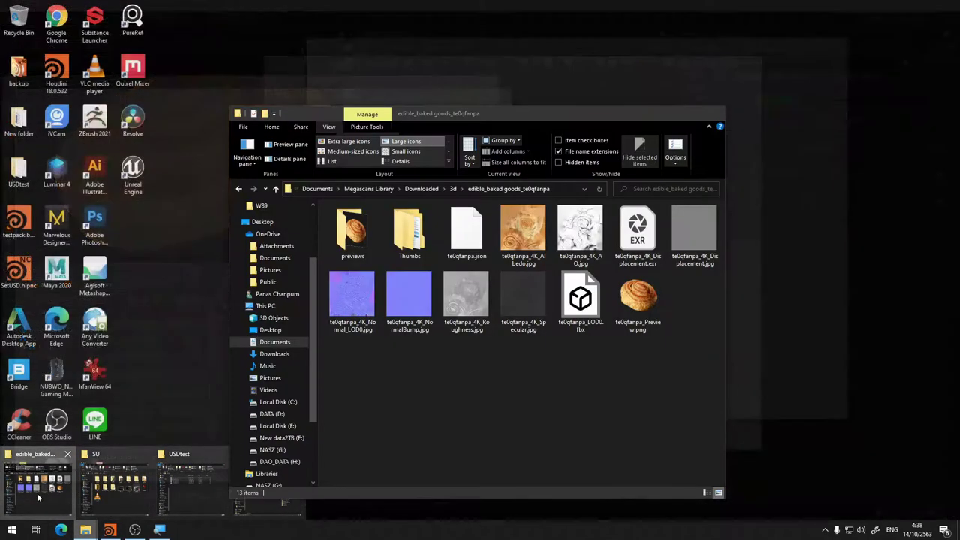
{"action": "left_click", "coordinate": [37, 492]}
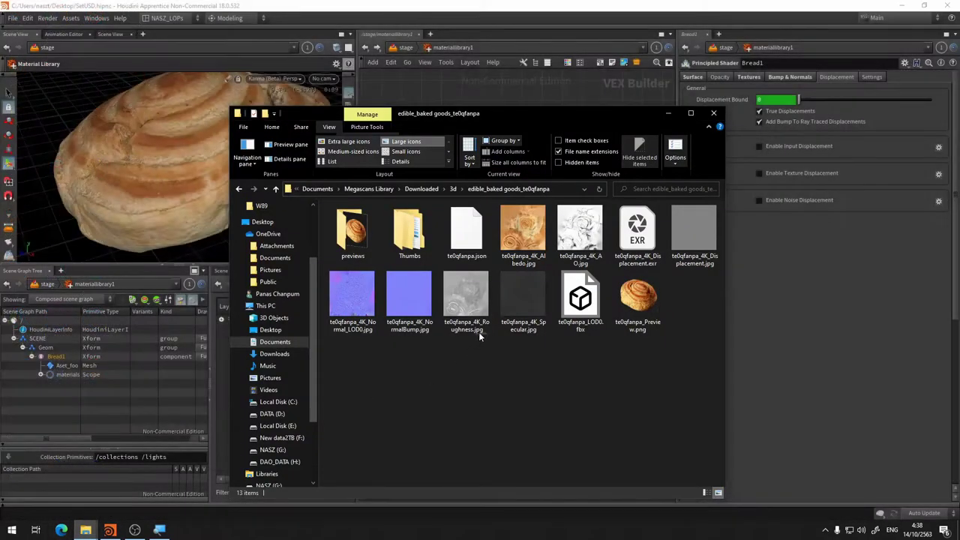
{"action": "double_click", "coordinate": [693, 229]}
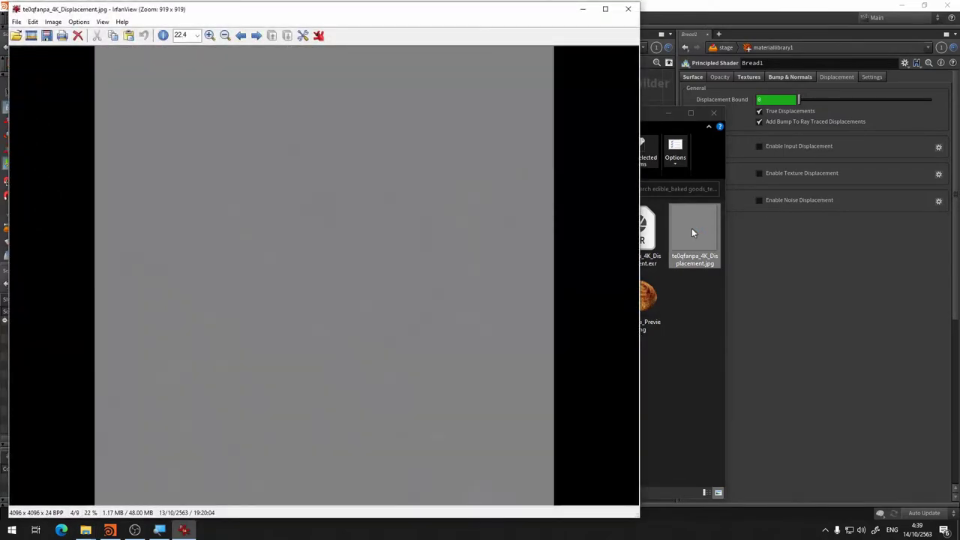
{"action": "left_click", "coordinate": [628, 8]}
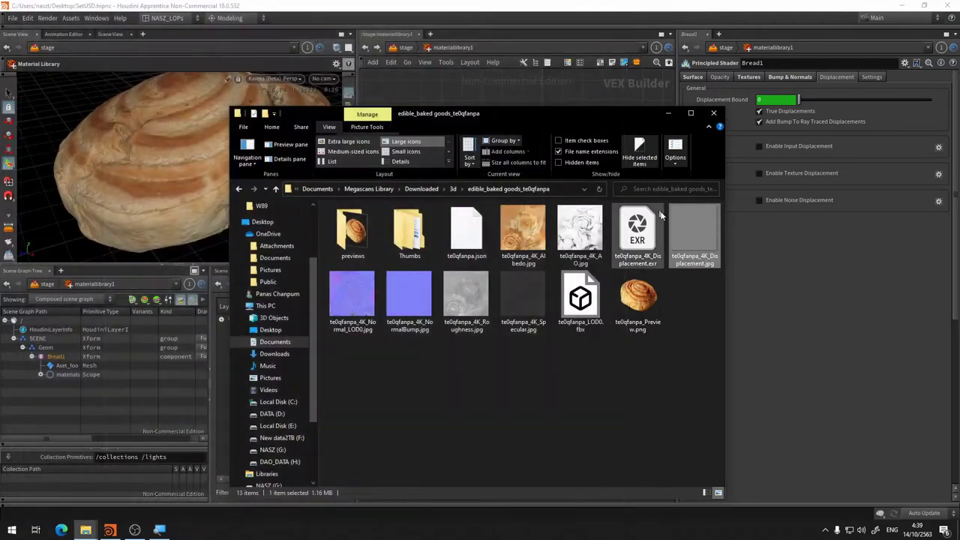
{"action": "left_click", "coordinate": [563, 90]}
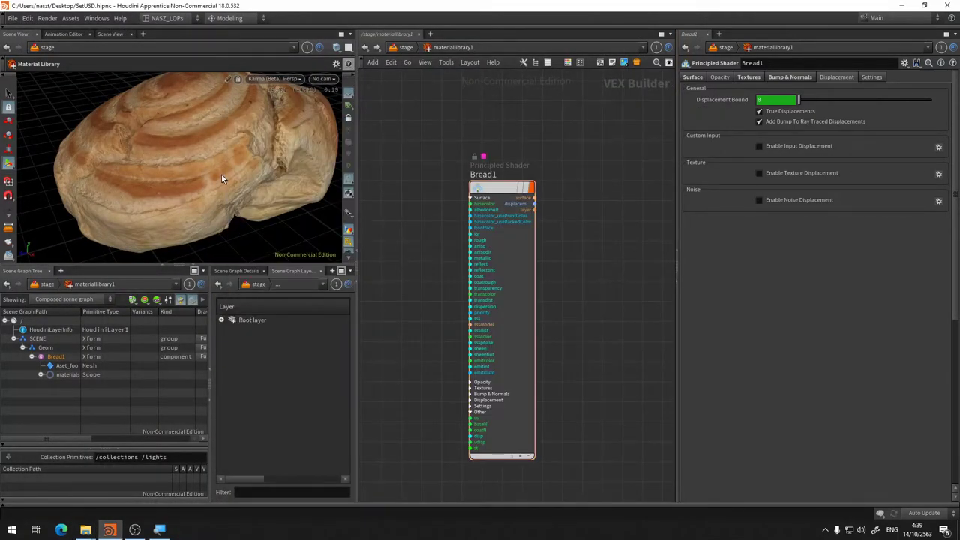
Return to /stage and set the display flag on the Bread sublayer node
{"action": "key", "text": "Escape"}
{"action": "mouse_move", "coordinate": [223, 172]}
{"action": "left_mouse_down"}
{"action": "mouse_move", "coordinate": [243, 198]}
{"action": "mouse_move", "coordinate": [227, 125]}
{"action": "mouse_move", "coordinate": [232, 150]}
{"action": "left_mouse_up"}
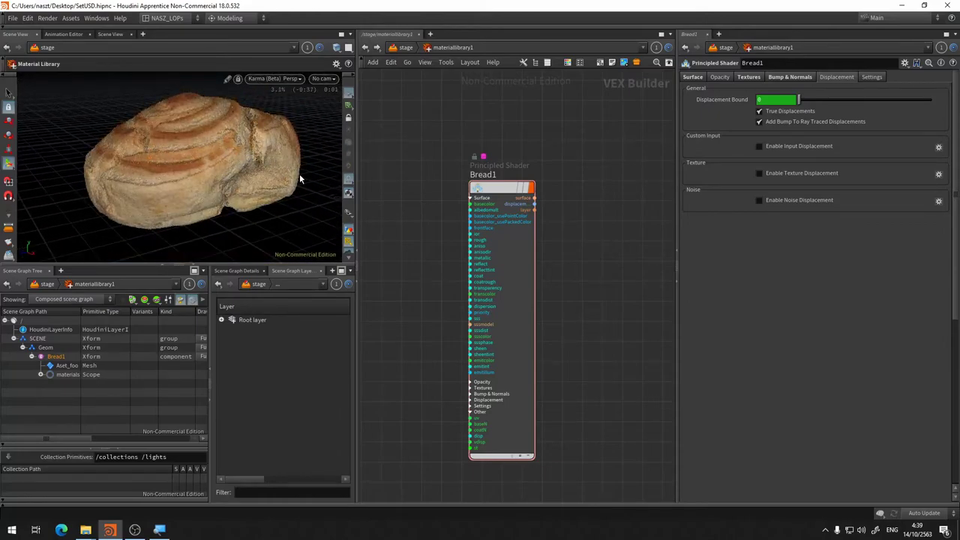
{"action": "left_click", "coordinate": [405, 48]}
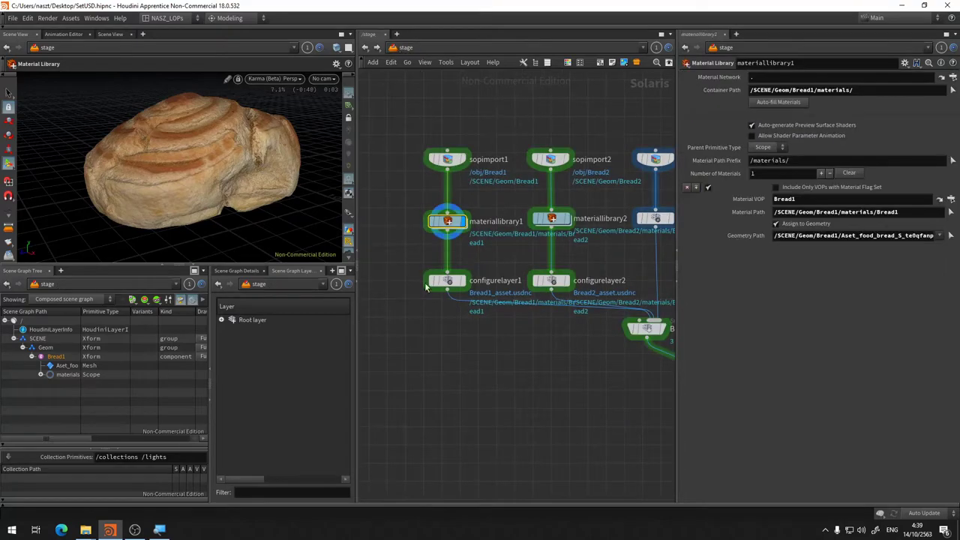
{"action": "middle_click_drag", "start_coordinate": [575, 374], "coordinate": [505, 371]}
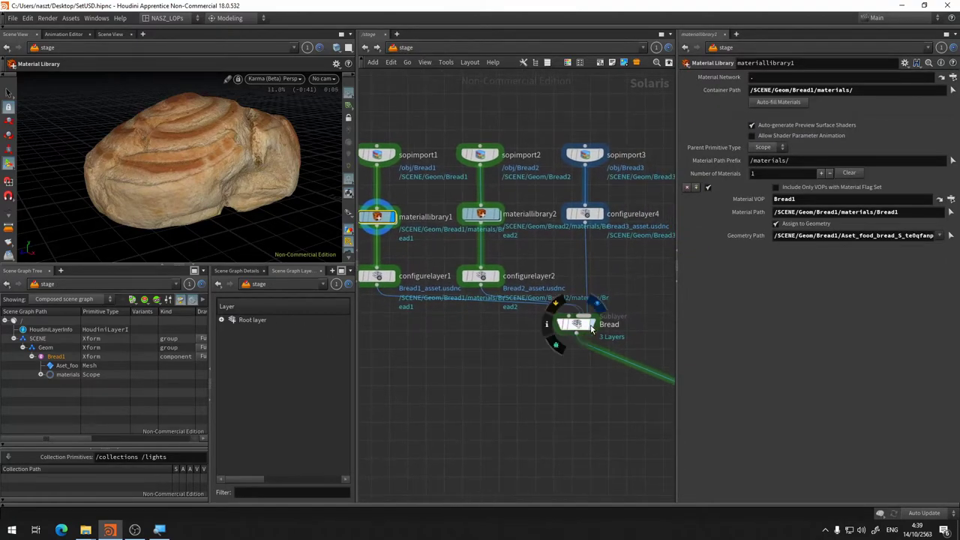
{"action": "left_click", "coordinate": [593, 324]}
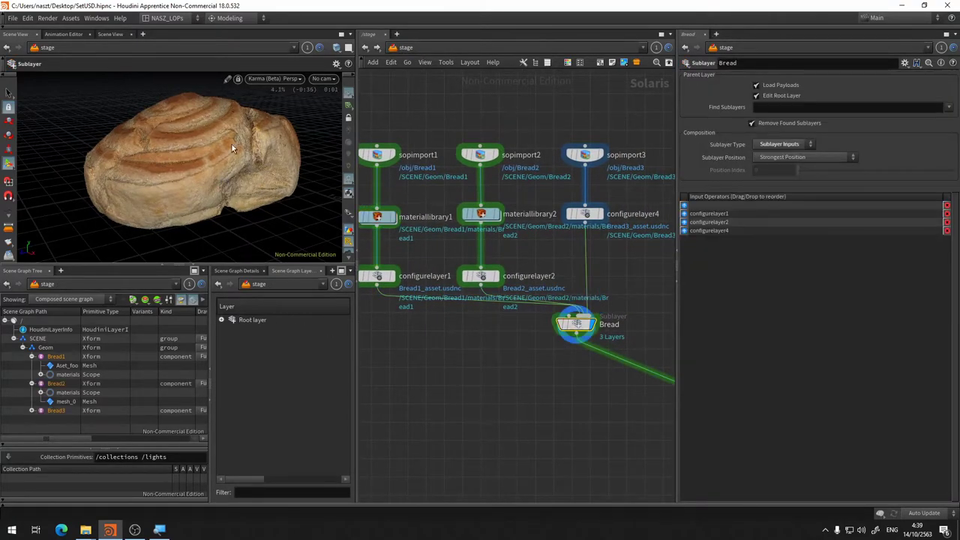
Switch the viewport renderer from Karma to Houdini GL and view the breads
{"action": "left_click", "coordinate": [273, 79]}
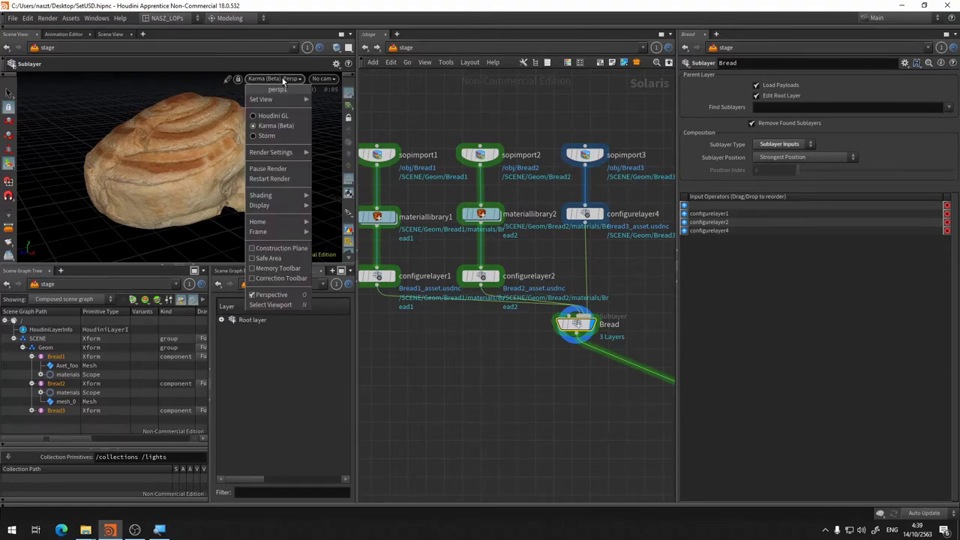
{"action": "left_click", "coordinate": [291, 117]}
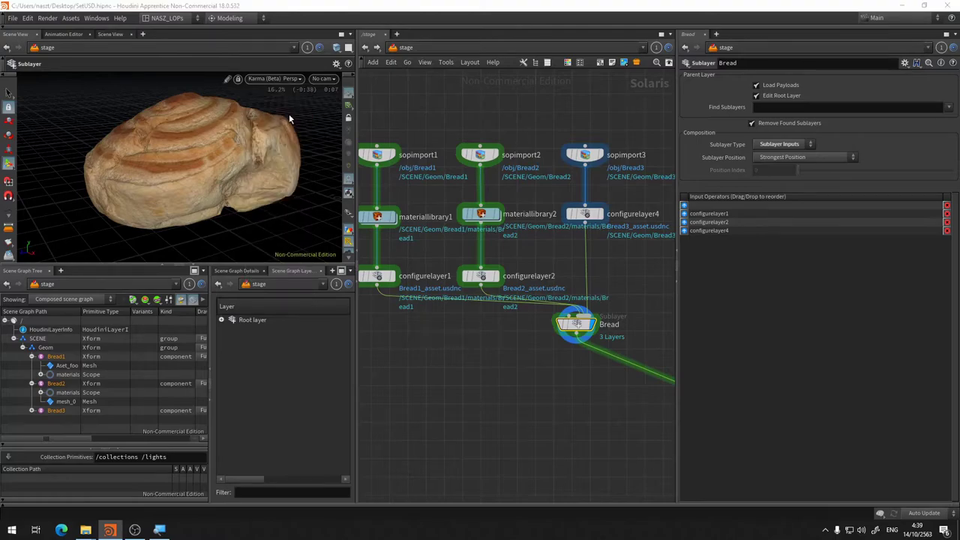
{"action": "mouse_move", "coordinate": [289, 114]}
{"action": "left_mouse_down", "text": "alt"}
{"action": "mouse_move", "coordinate": [238, 172]}
{"action": "mouse_move", "coordinate": [226, 171]}
{"action": "mouse_move", "coordinate": [232, 158]}
{"action": "left_mouse_up", "text": "alt"}
{"action": "key", "text": "Escape"}
{"action": "scroll", "coordinate": [237, 171], "scroll_direction": "down", "scroll_amount": 5}
{"action": "key", "text": "Return"}
Inside /obj/Bread1, make the Bread1 null the displayed output
{"action": "left_click", "coordinate": [405, 48]}
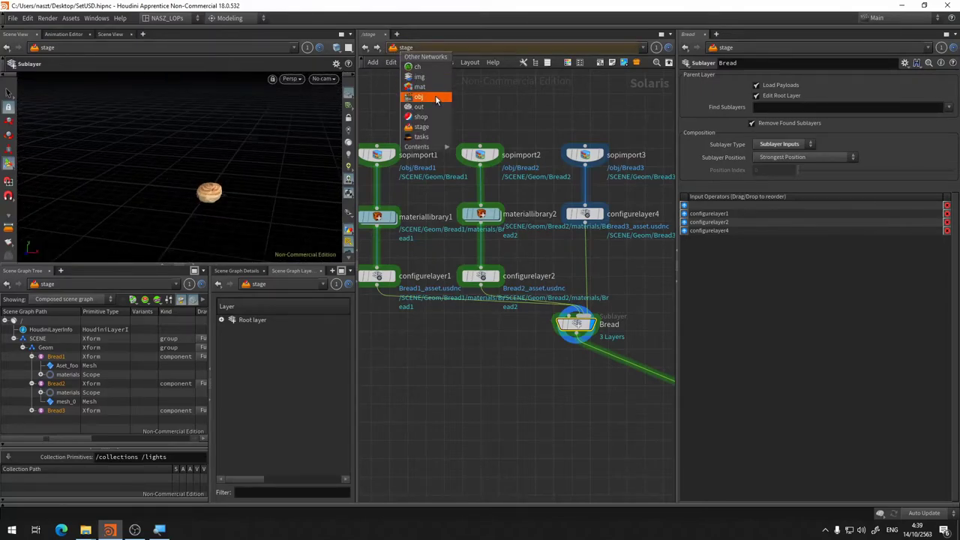
{"action": "left_click", "coordinate": [424, 99]}
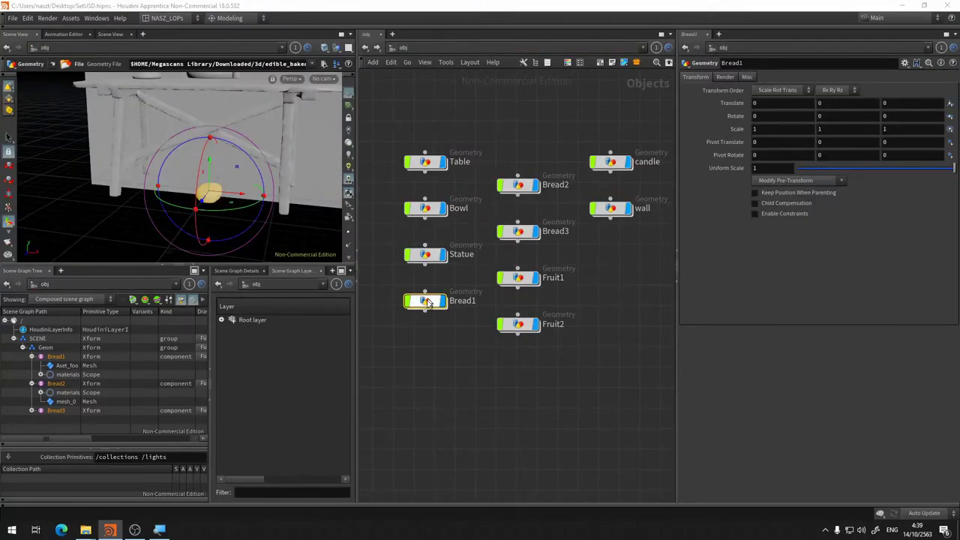
{"action": "double_click", "coordinate": [425, 302]}
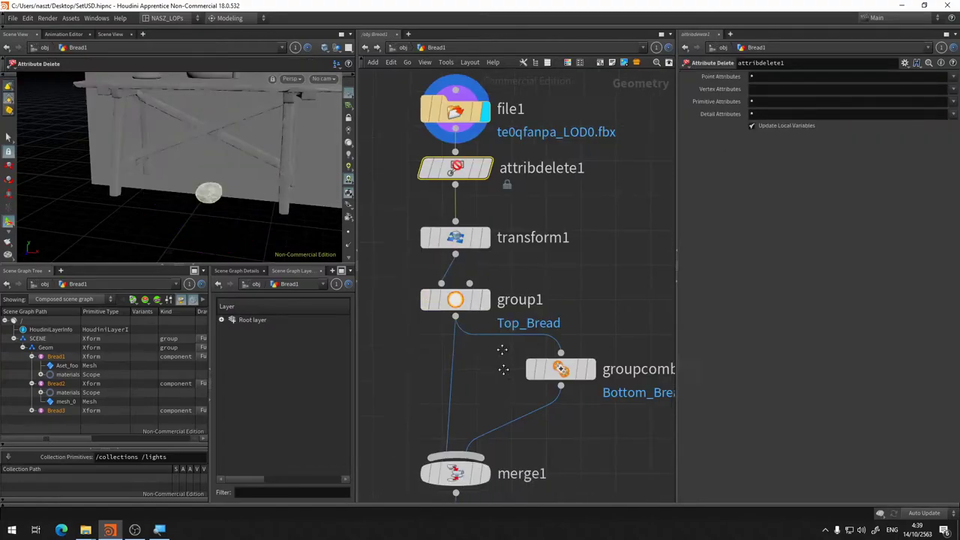
{"action": "scroll", "coordinate": [502, 348], "scroll_direction": "down", "scroll_amount": 3}
{"action": "scroll", "coordinate": [525, 337], "scroll_direction": "down", "scroll_amount": 2}
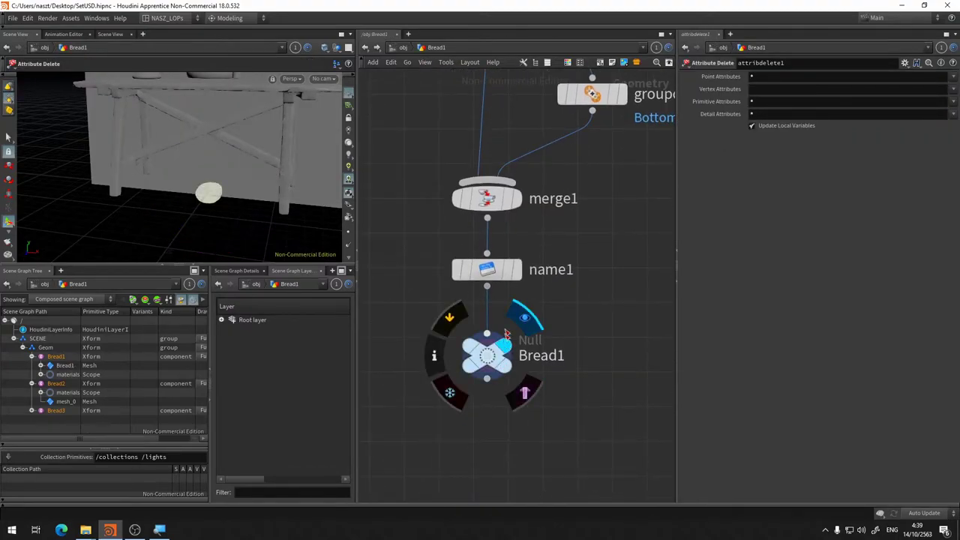
{"action": "left_click", "coordinate": [491, 361]}
{"action": "key", "text": "r"}
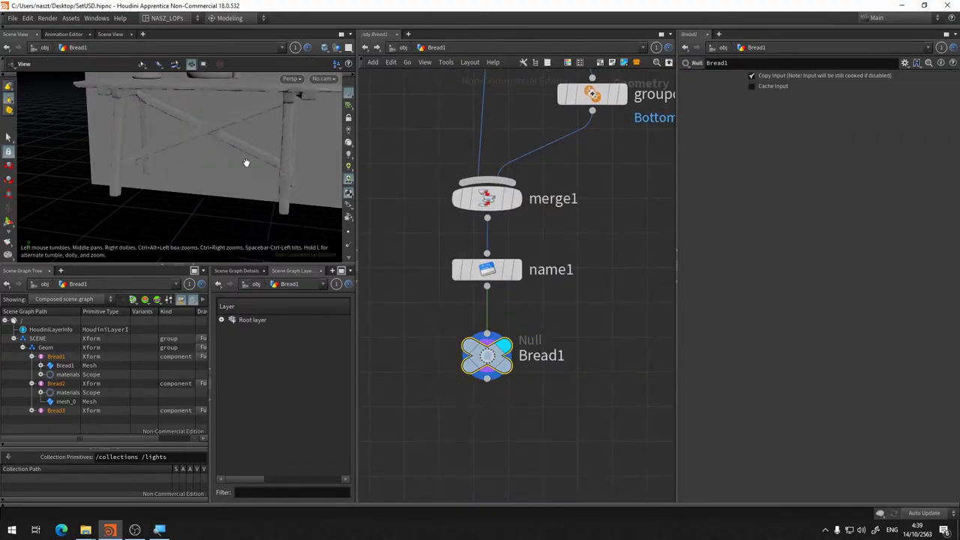
Return to /stage and frame all the bread models in the viewport
{"action": "left_click", "coordinate": [396, 47]}
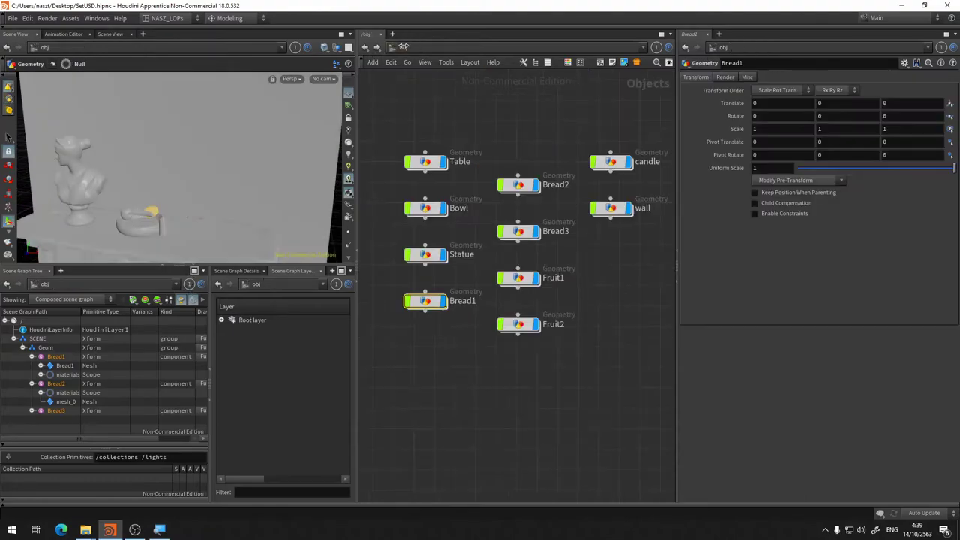
{"action": "left_click", "coordinate": [398, 47]}
{"action": "left_click", "coordinate": [425, 129]}
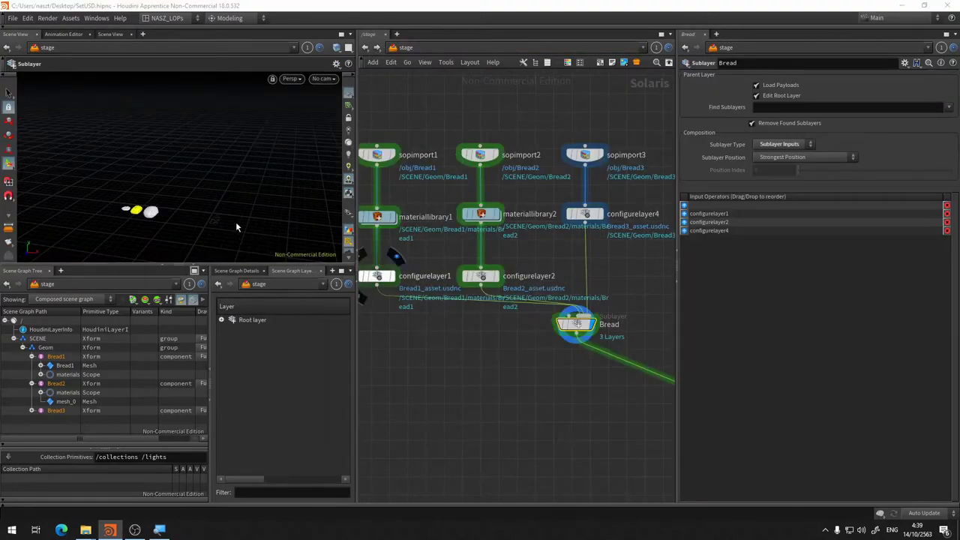
{"action": "key", "text": "h"}
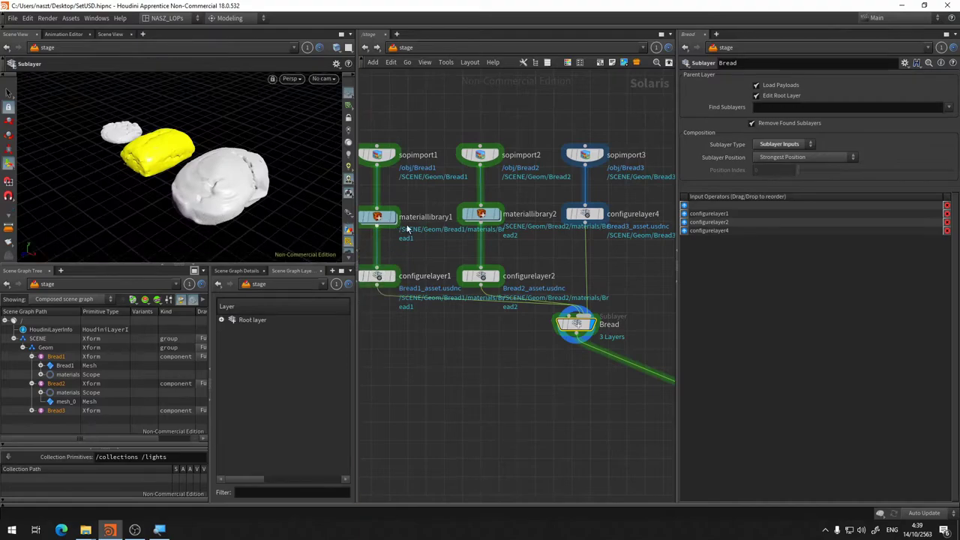
{"action": "middle_click_drag", "start_coordinate": [387, 356], "coordinate": [495, 361]}
Clear materiallibrary1's Geometry Path field
{"action": "left_click", "coordinate": [486, 222]}
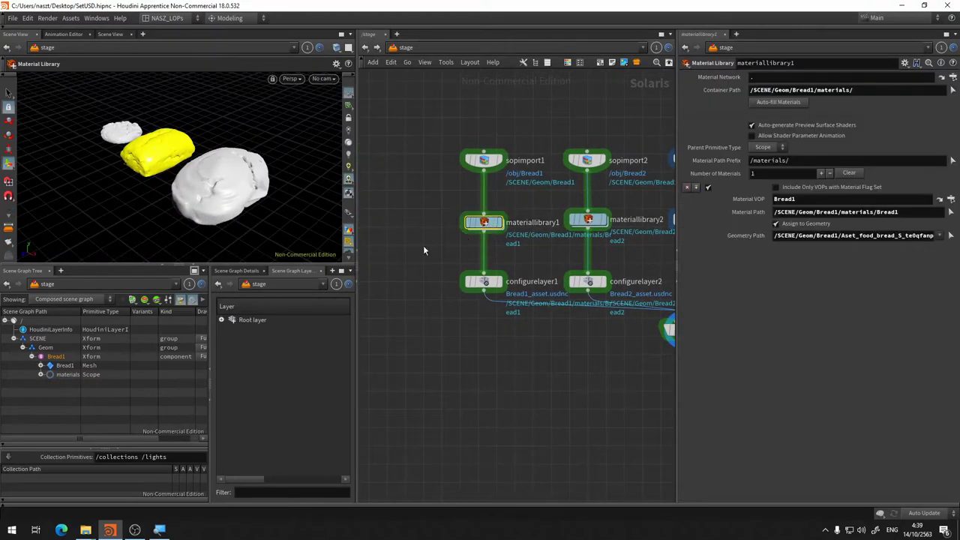
{"action": "double_click", "coordinate": [856, 235]}
{"action": "key", "text": "BackSpace"}
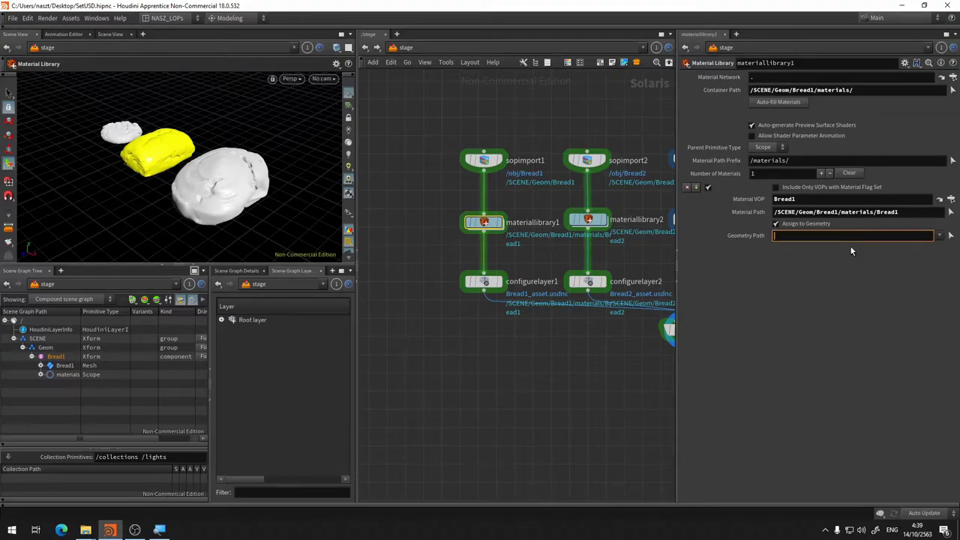
{"action": "key", "text": "Return"}
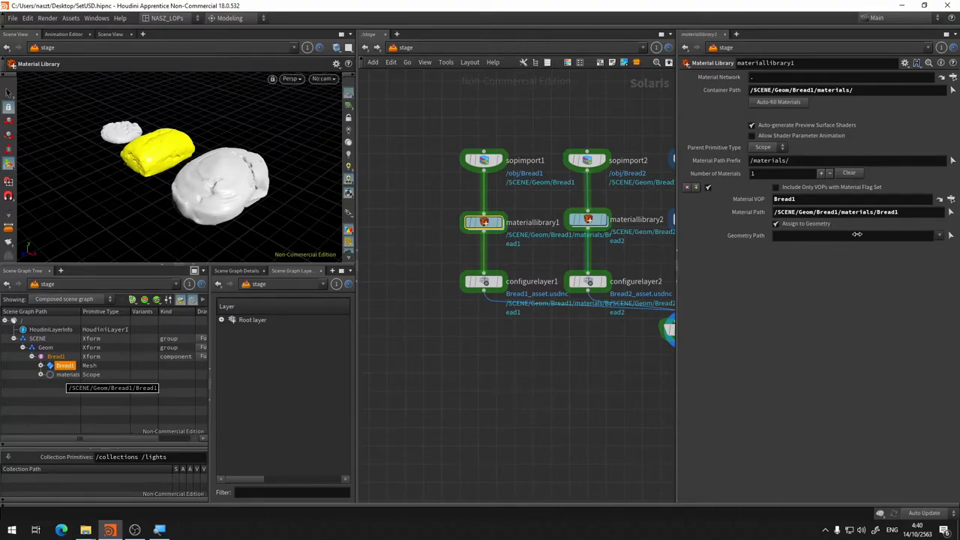
Drag the Bread1 mesh from the Scene Graph Tree into Geometry Path and inspect the textured bread
{"action": "left_click_drag", "start_coordinate": [65, 365], "coordinate": [735, 264]}
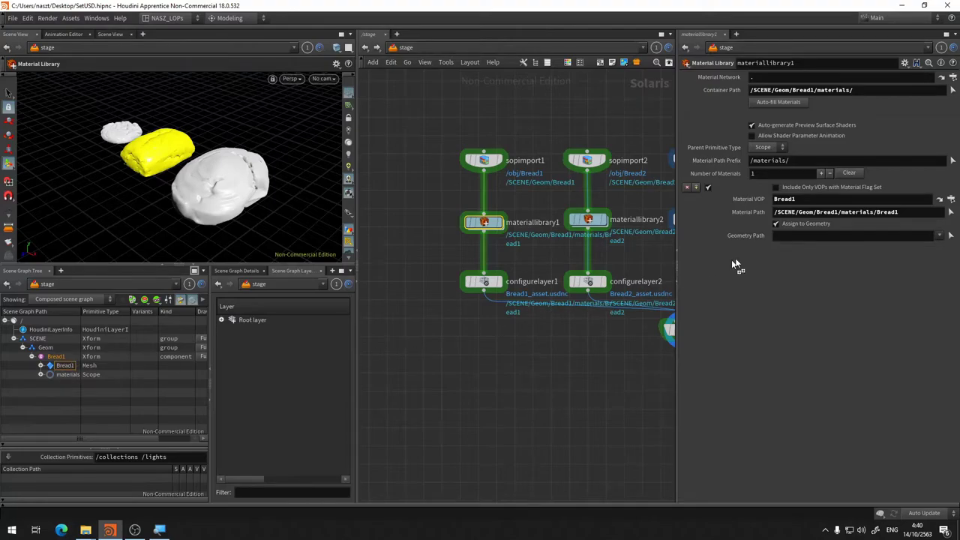
{"action": "left_click_drag", "start_coordinate": [829, 243], "coordinate": [828, 242]}
{"action": "key", "text": "Escape"}
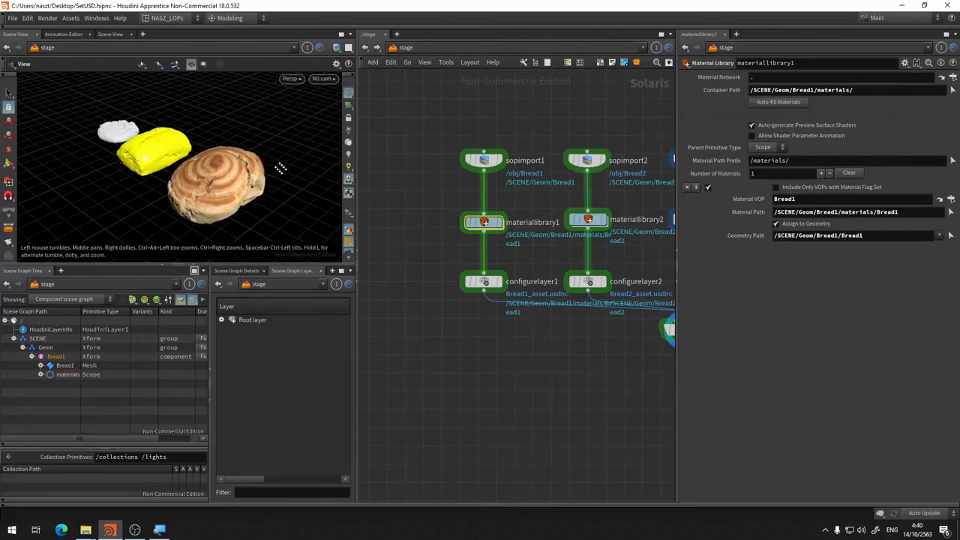
{"action": "left_click_drag", "start_coordinate": [199, 174], "coordinate": [229, 191]}
{"action": "scroll", "coordinate": [229, 191], "scroll_direction": "up", "scroll_amount": 5}
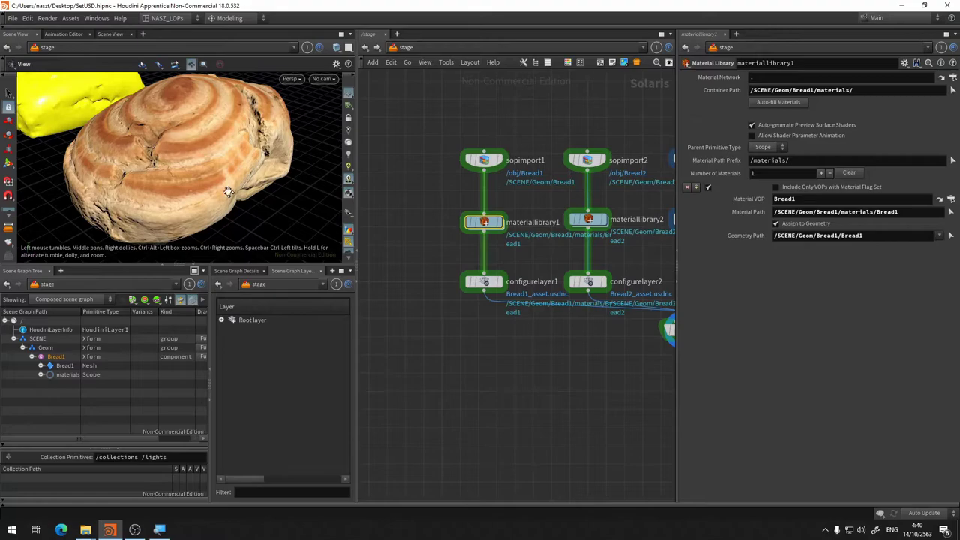
{"action": "scroll", "coordinate": [229, 191], "scroll_direction": "down", "scroll_amount": 3}
{"action": "left_click_drag", "start_coordinate": [218, 198], "coordinate": [300, 217]}
{"action": "middle_click_drag", "start_coordinate": [638, 248], "coordinate": [521, 254]}
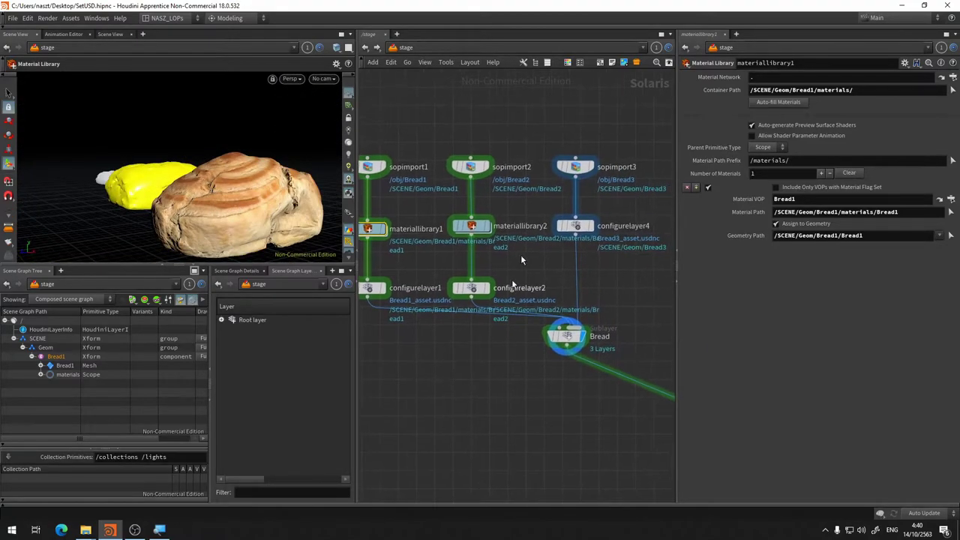
In materiallibrary2's Bread2 shader, set Base Color to white (1, 1, 1) and Roughness to 1
{"action": "left_click", "coordinate": [473, 229]}
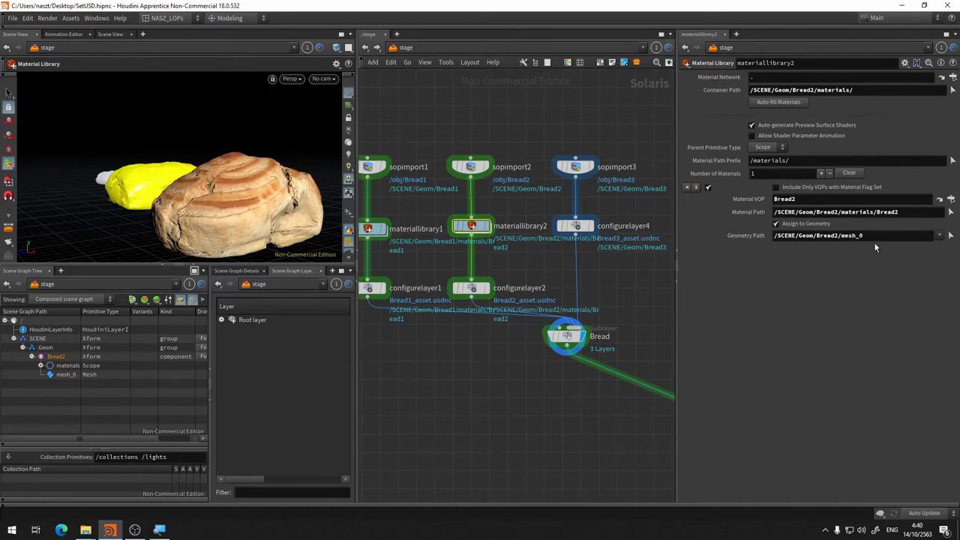
{"action": "left_click", "coordinate": [939, 200]}
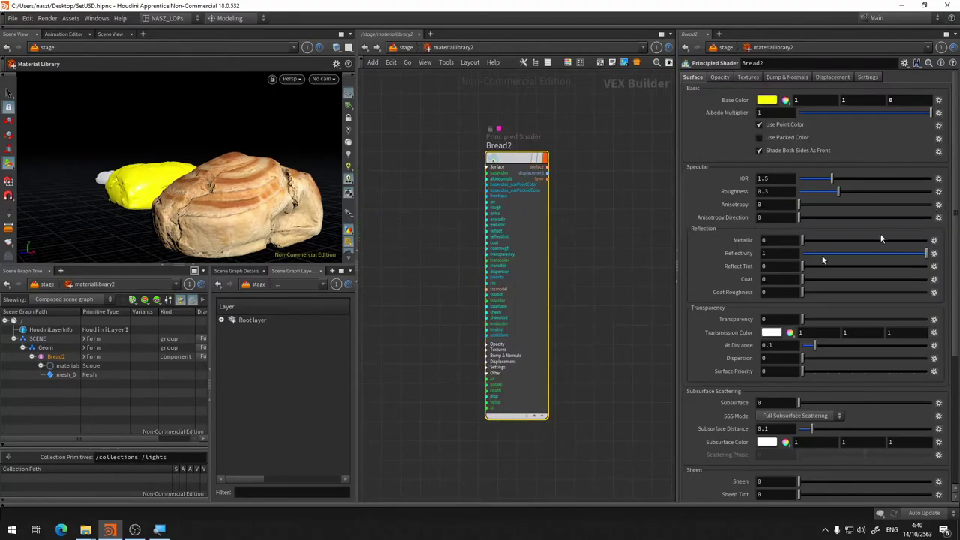
{"action": "left_click", "coordinate": [763, 101]}
{"action": "left_click", "coordinate": [823, 192]}
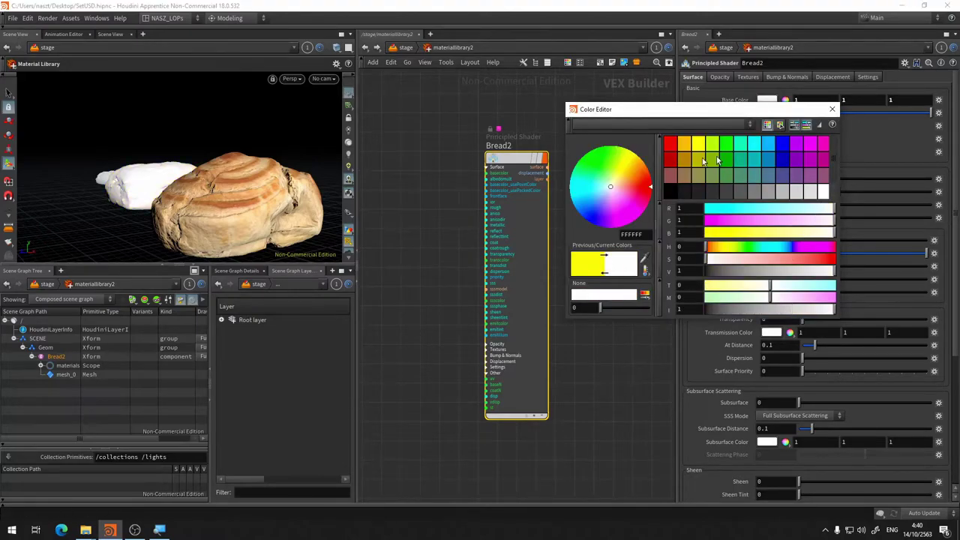
{"action": "left_click", "coordinate": [831, 109]}
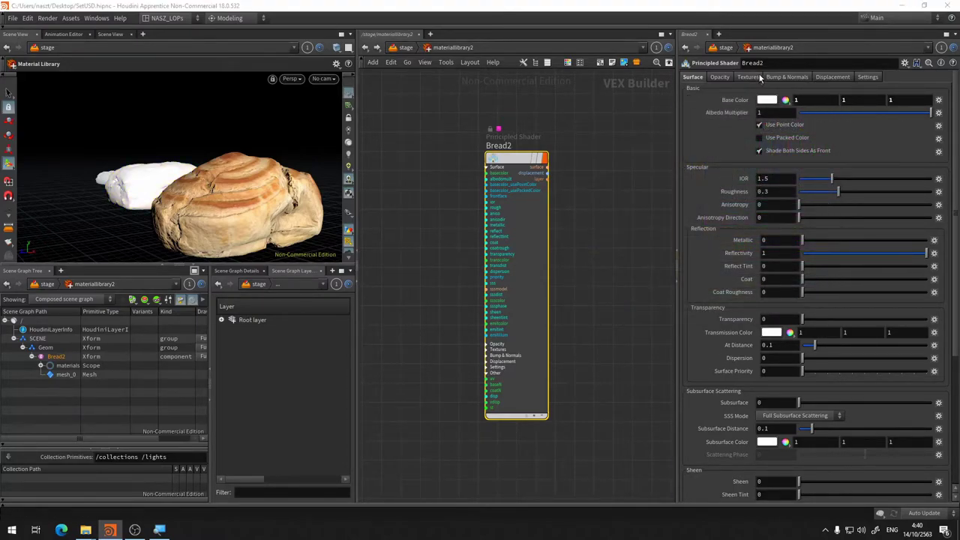
{"action": "left_click_drag", "start_coordinate": [884, 190], "coordinate": [934, 192]}
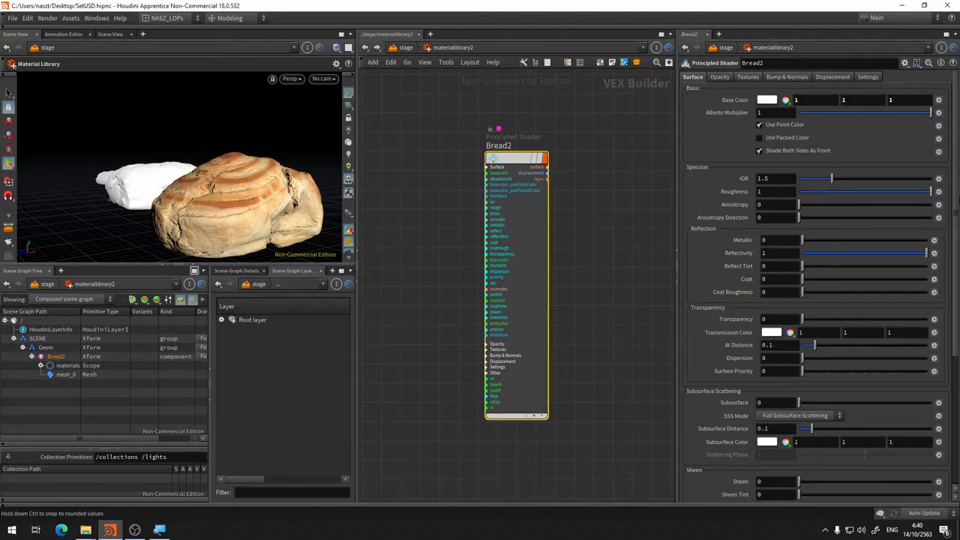
{"action": "key", "text": "Escape"}
{"action": "mouse_move", "coordinate": [158, 253]}
{"action": "left_mouse_down"}
{"action": "mouse_move", "coordinate": [187, 198]}
{"action": "mouse_move", "coordinate": [180, 161]}
{"action": "left_mouse_up"}
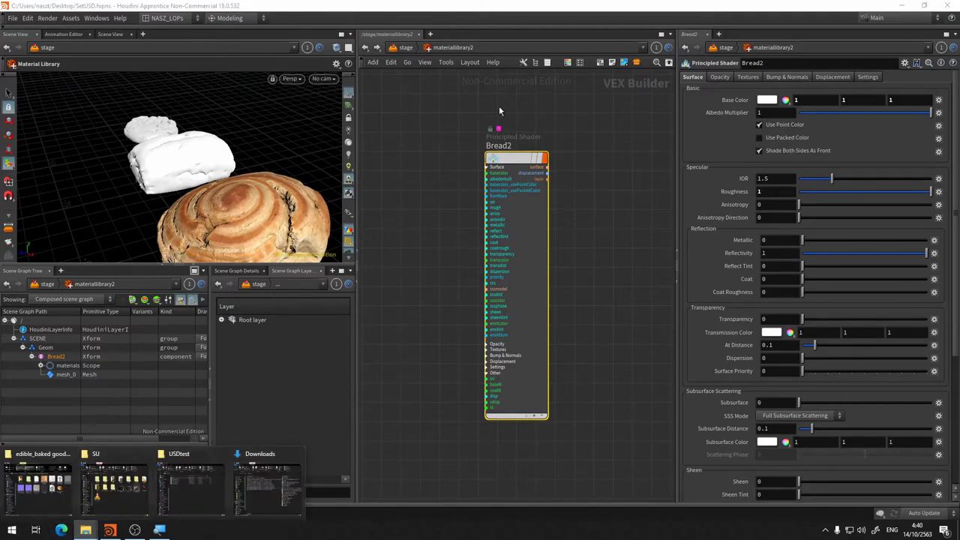
{"action": "left_click", "coordinate": [403, 47]}
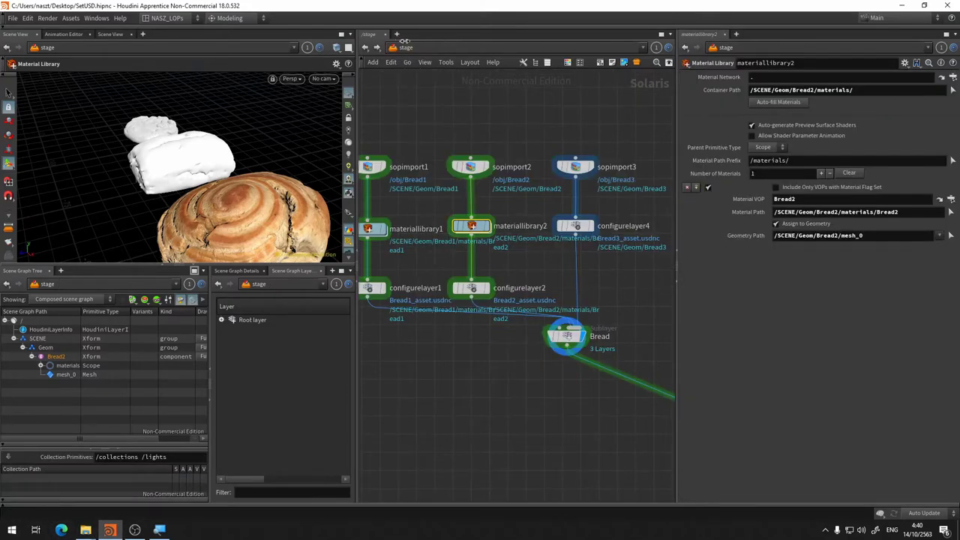
{"action": "left_click", "coordinate": [408, 46]}
{"action": "left_click", "coordinate": [433, 86]}
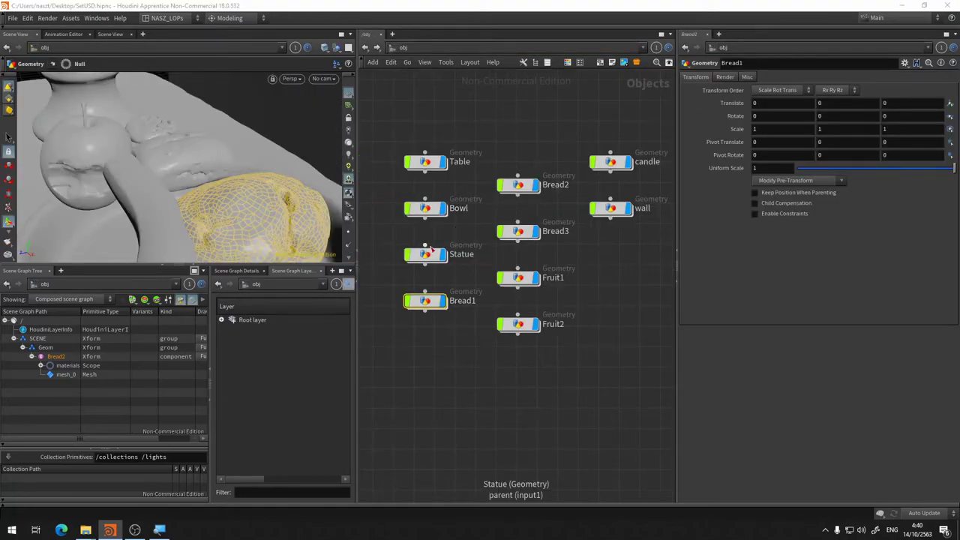
{"action": "double_click", "coordinate": [523, 187]}
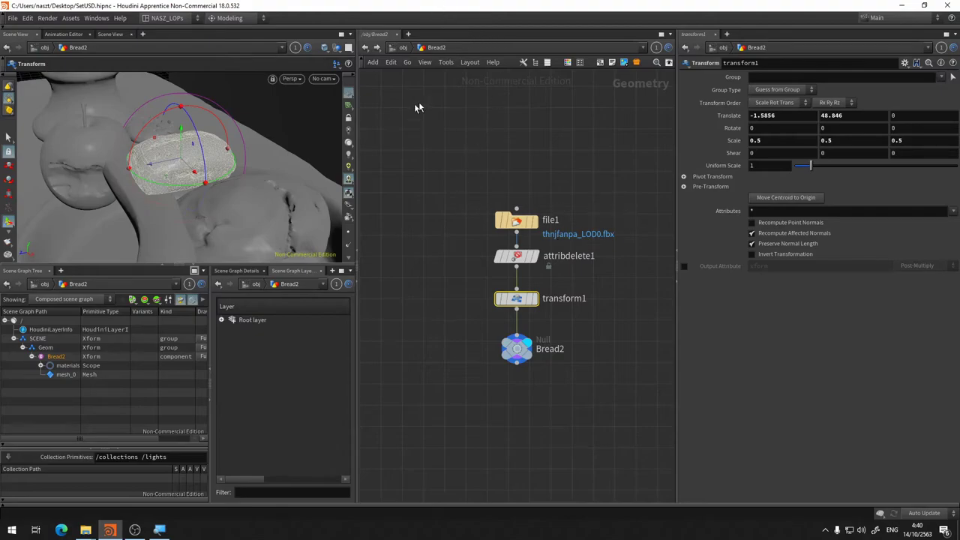
{"action": "left_click", "coordinate": [405, 48]}
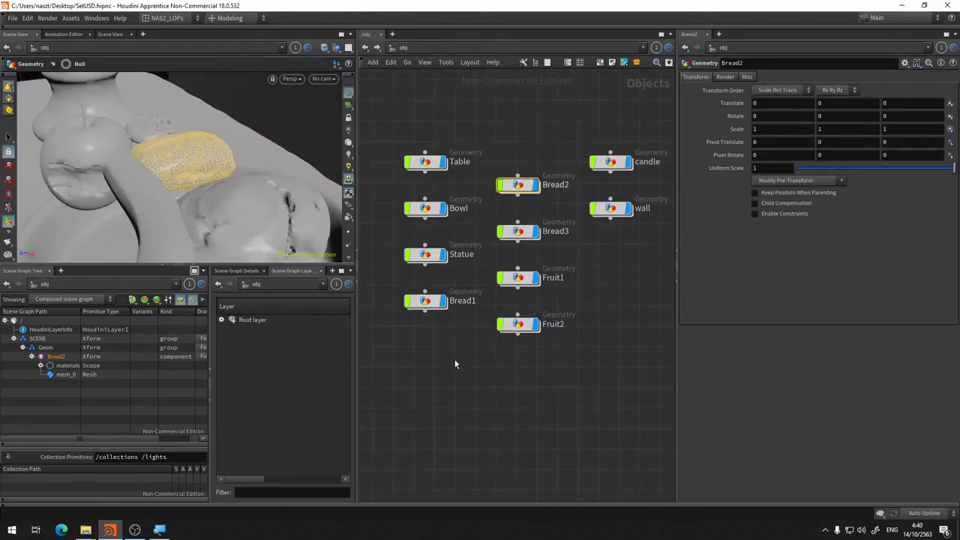
{"action": "left_click", "coordinate": [435, 47]}
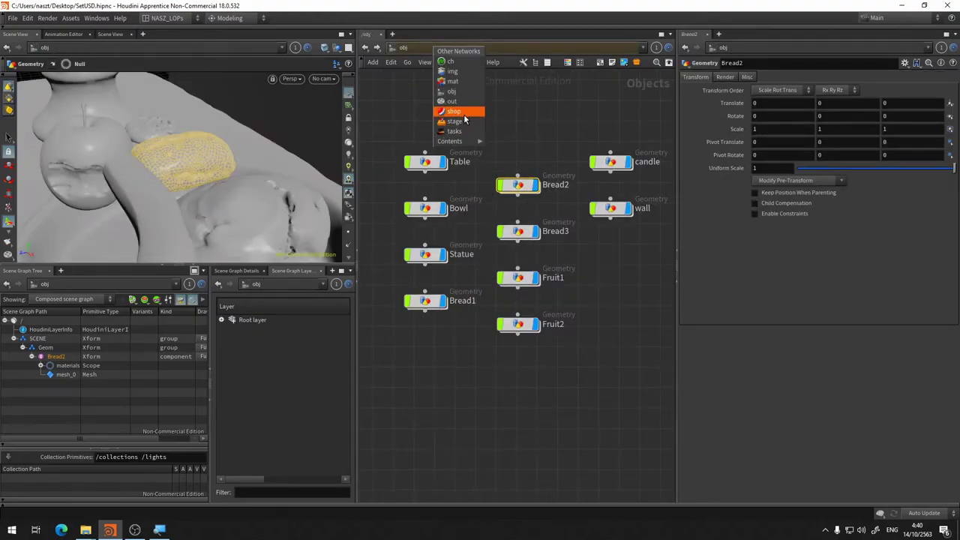
{"action": "left_click", "coordinate": [459, 109]}
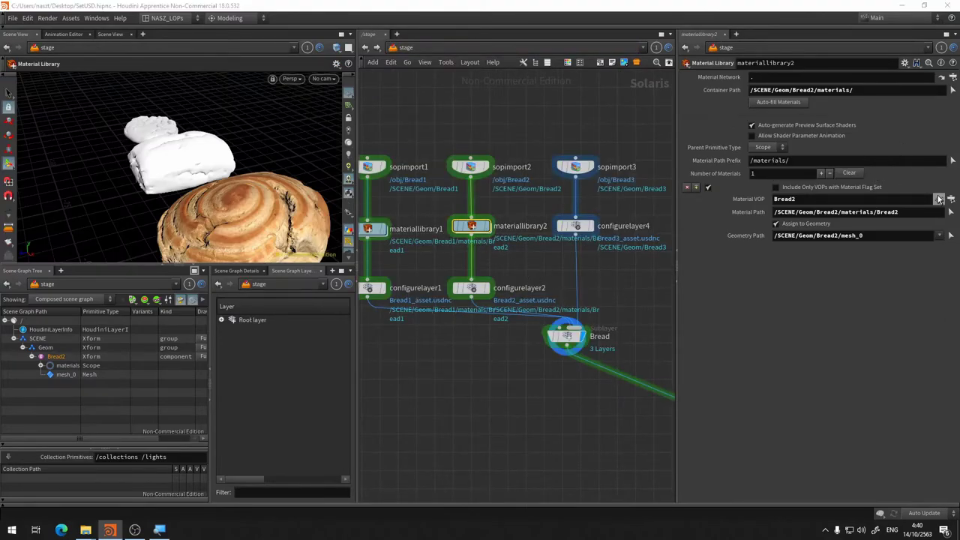
{"action": "left_click", "coordinate": [939, 199]}
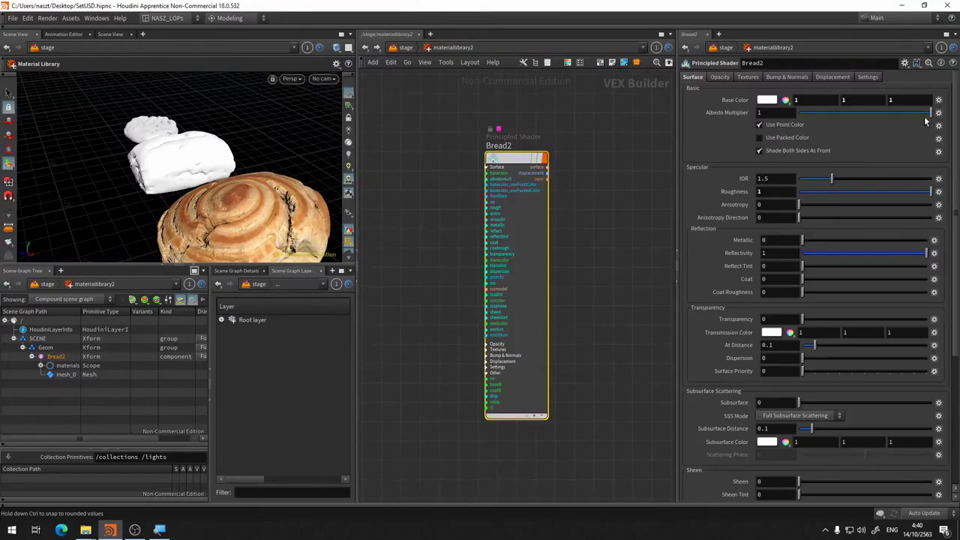
Enable Base Color Use Texture on Bread2 and browse into the Megascans Downloaded 3d folder
{"action": "left_click", "coordinate": [757, 78]}
{"action": "left_click", "coordinate": [790, 100]}
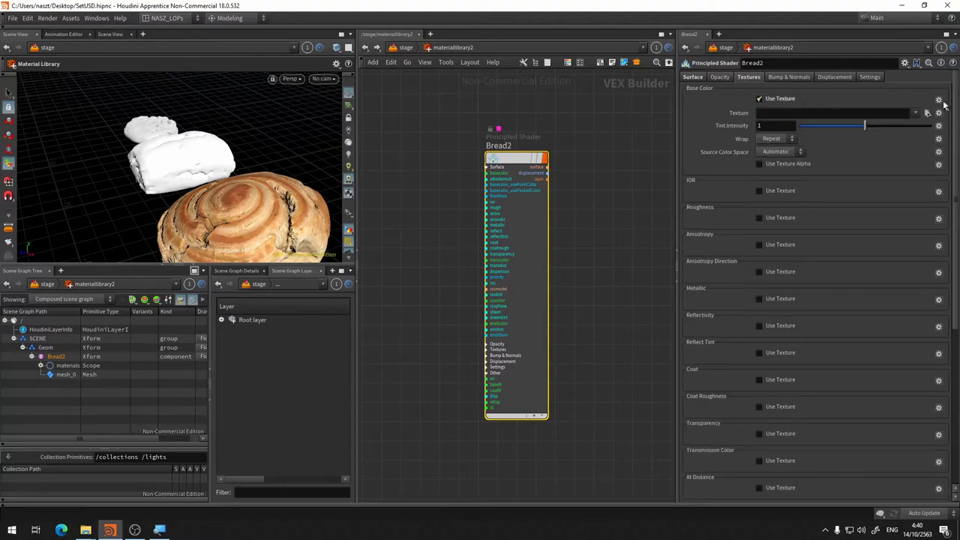
{"action": "left_click", "coordinate": [928, 113]}
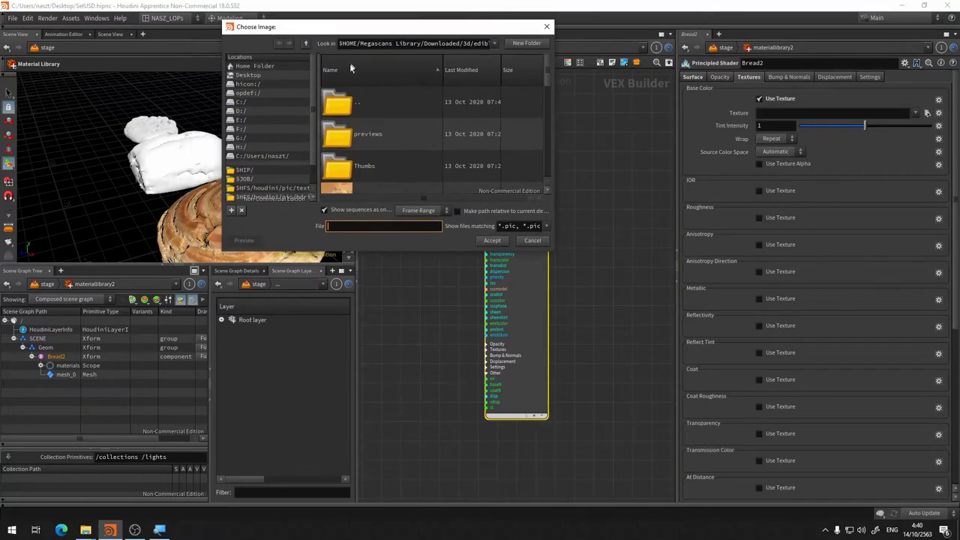
{"action": "left_click", "coordinate": [305, 44]}
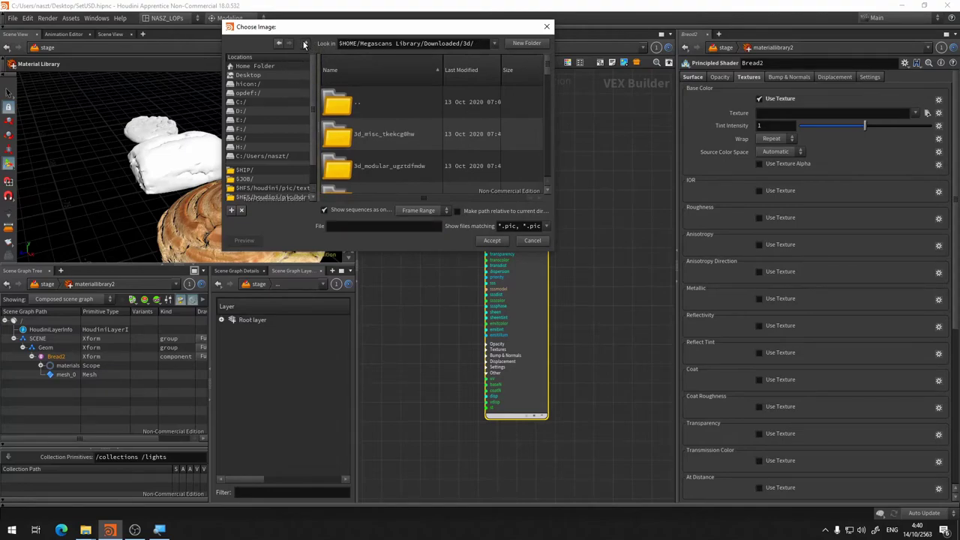
{"action": "left_click", "coordinate": [305, 44]}
{"action": "left_click", "coordinate": [306, 44]}
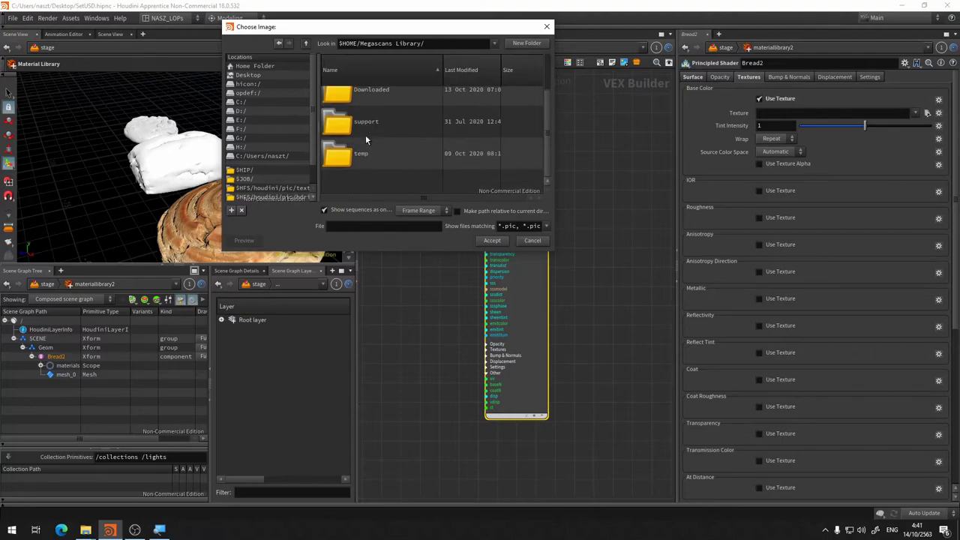
{"action": "left_click", "coordinate": [391, 133]}
{"action": "double_click", "coordinate": [392, 133]}
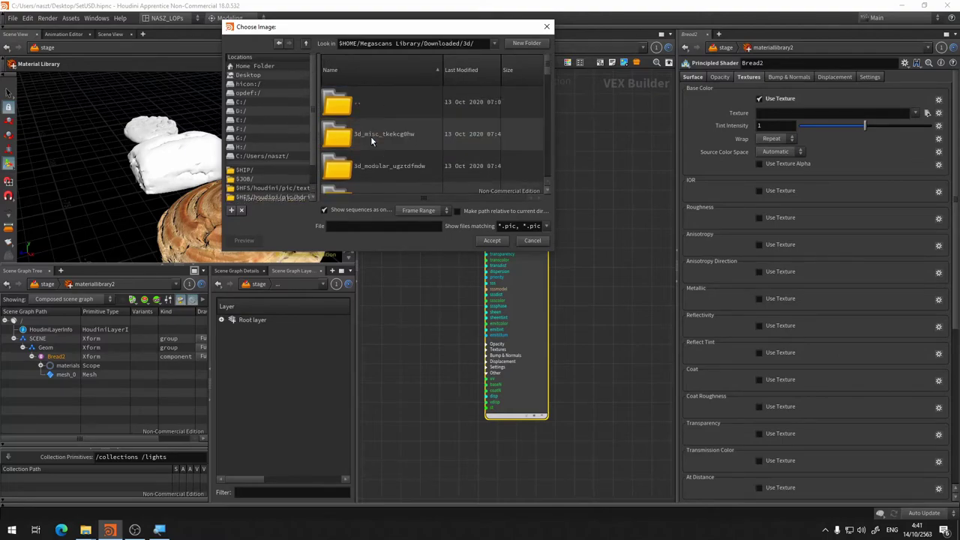
{"action": "double_click", "coordinate": [370, 136]}
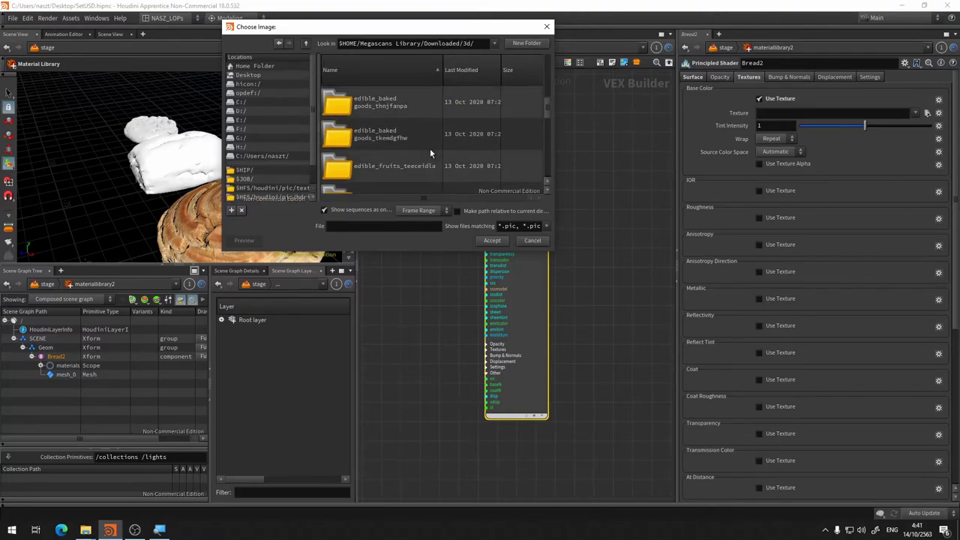
Open the edible_baked goods_thnjfanpa folder and accept thnjfanpa_4K_Albedo.jpg as the base colour texture
{"action": "scroll", "coordinate": [430, 149], "scroll_direction": "down", "scroll_amount": 3}
{"action": "scroll", "coordinate": [435, 146], "scroll_direction": "up", "scroll_amount": 3}
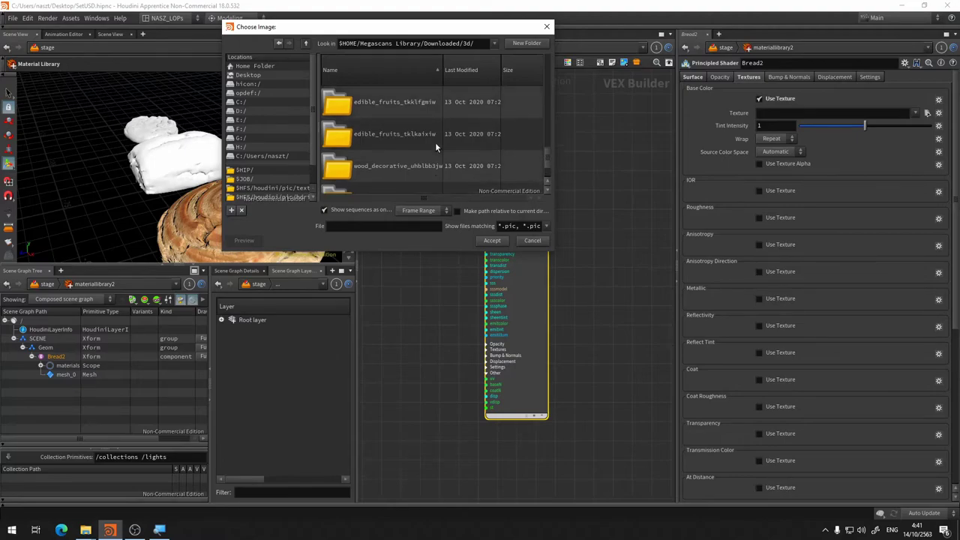
{"action": "scroll", "coordinate": [435, 146], "scroll_direction": "up", "scroll_amount": 3}
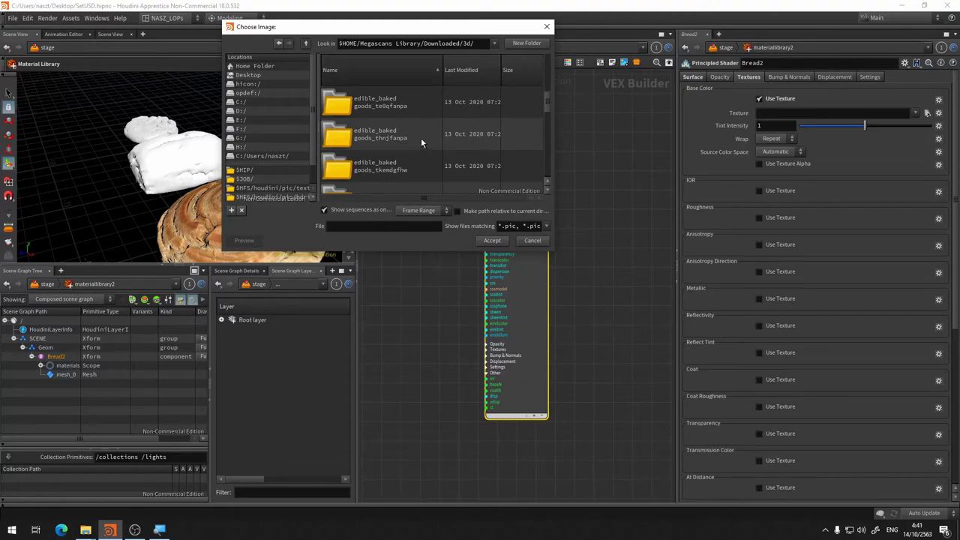
{"action": "left_click", "coordinate": [421, 138]}
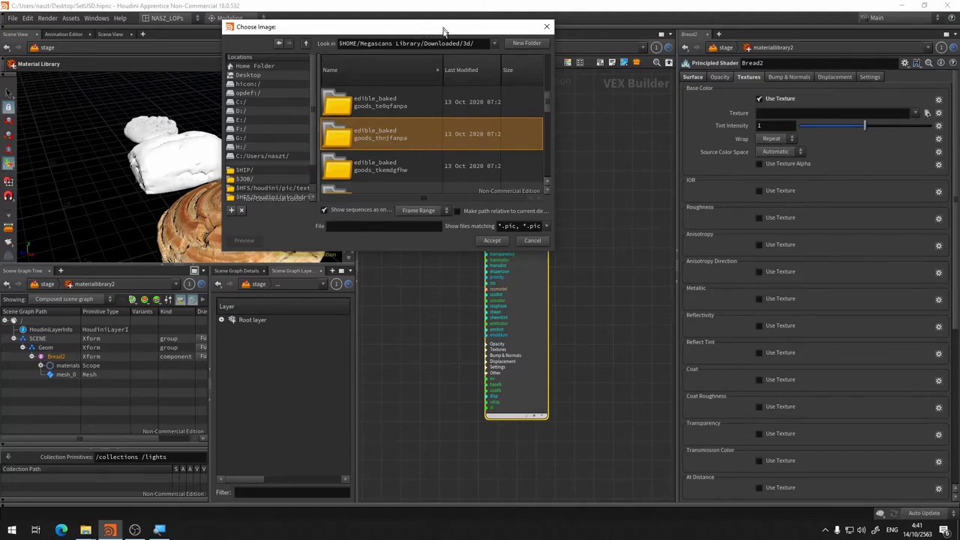
{"action": "key", "text": "Return"}
{"action": "mouse_move", "coordinate": [443, 31]}
{"action": "left_mouse_down"}
{"action": "mouse_move", "coordinate": [464, 30]}
{"action": "mouse_move", "coordinate": [457, 26]}
{"action": "left_mouse_up"}
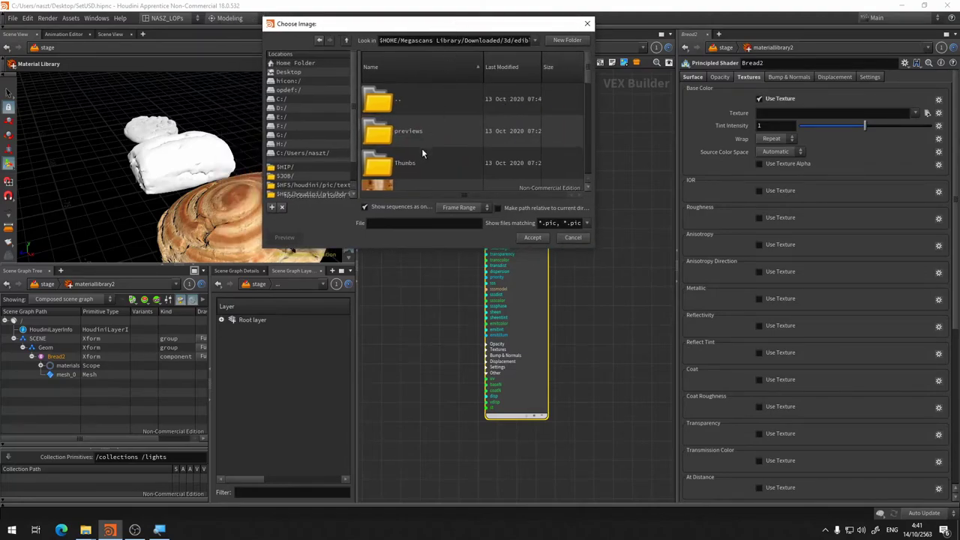
{"action": "scroll", "coordinate": [423, 149], "scroll_direction": "down", "scroll_amount": 1}
{"action": "left_click", "coordinate": [446, 166]}
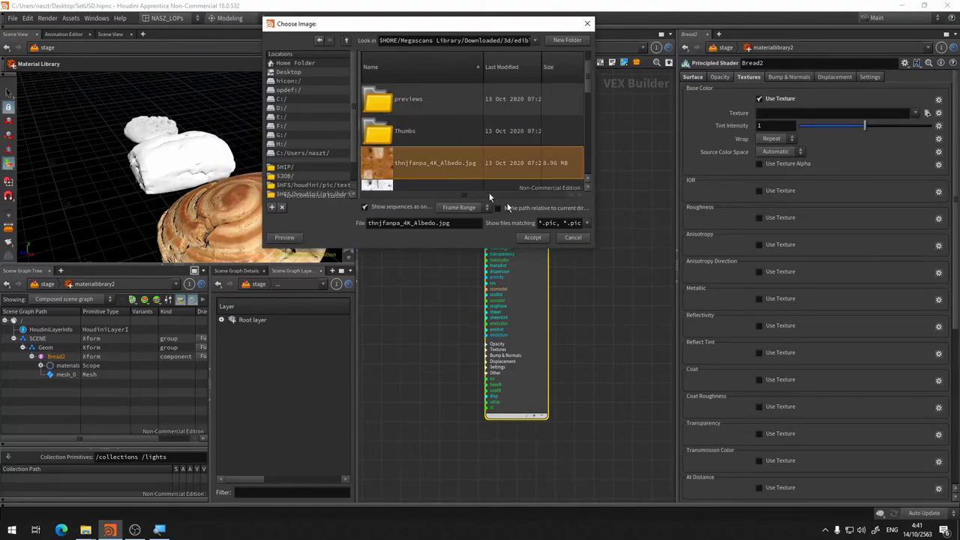
{"action": "left_click", "coordinate": [532, 238]}
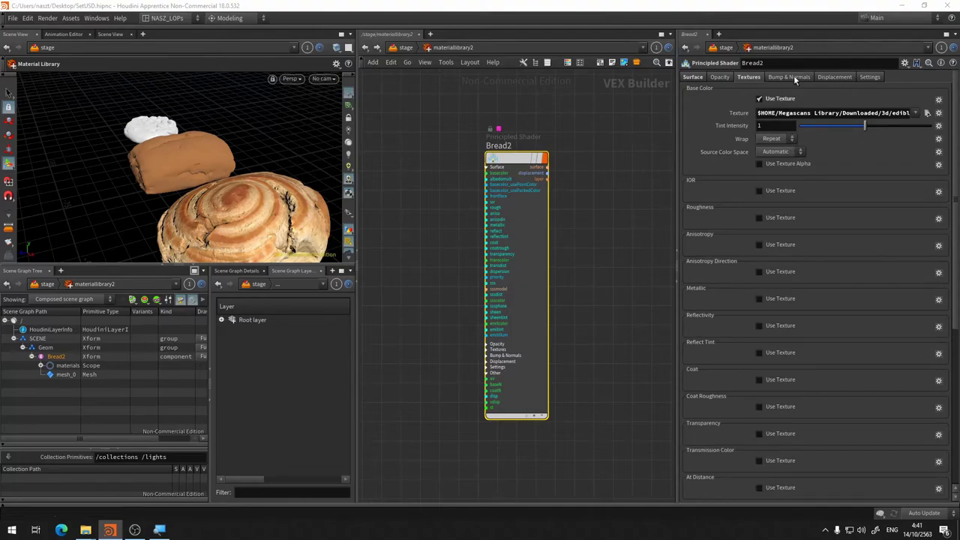
Enable Roughness Use Texture on Bread2 and load the thnjfanpa Roughness jpg
{"action": "left_click", "coordinate": [759, 218]}
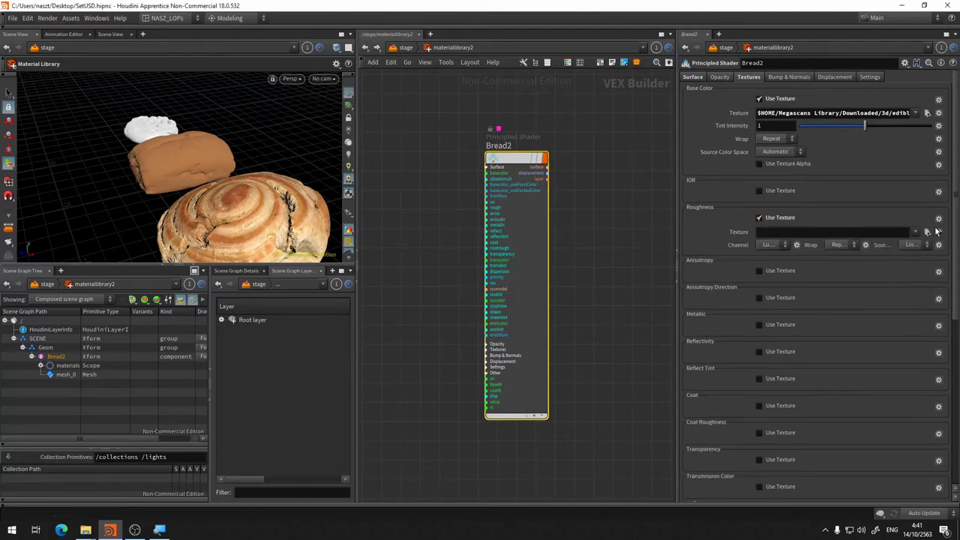
{"action": "left_click", "coordinate": [926, 232]}
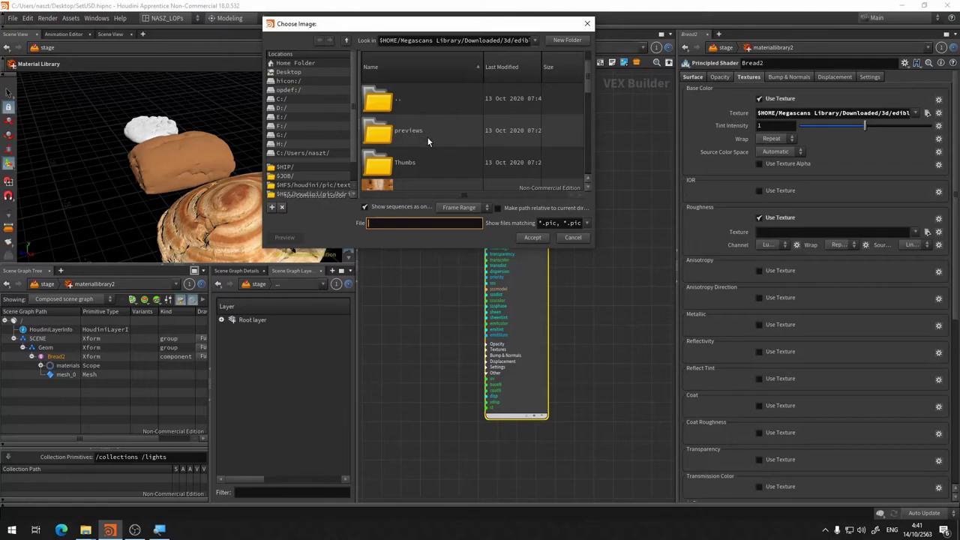
{"action": "scroll", "coordinate": [428, 141], "scroll_direction": "down", "scroll_amount": 2}
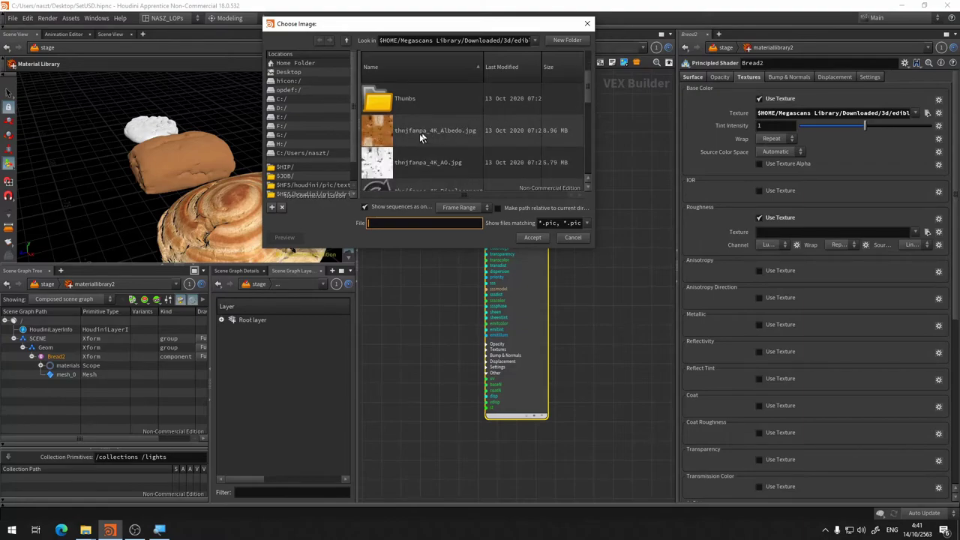
{"action": "scroll", "coordinate": [584, 85], "scroll_direction": "down", "scroll_amount": 1}
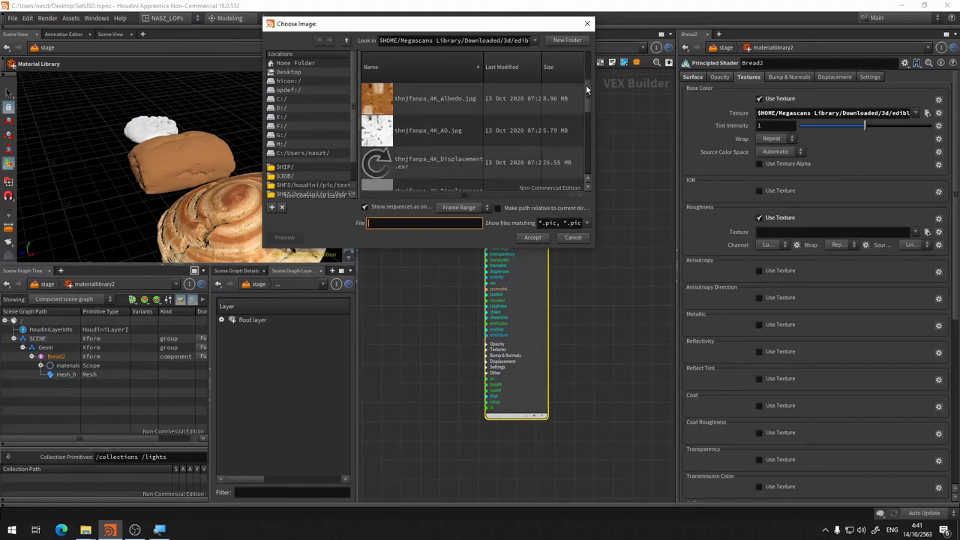
{"action": "left_click_drag", "start_coordinate": [587, 100], "coordinate": [587, 132]}
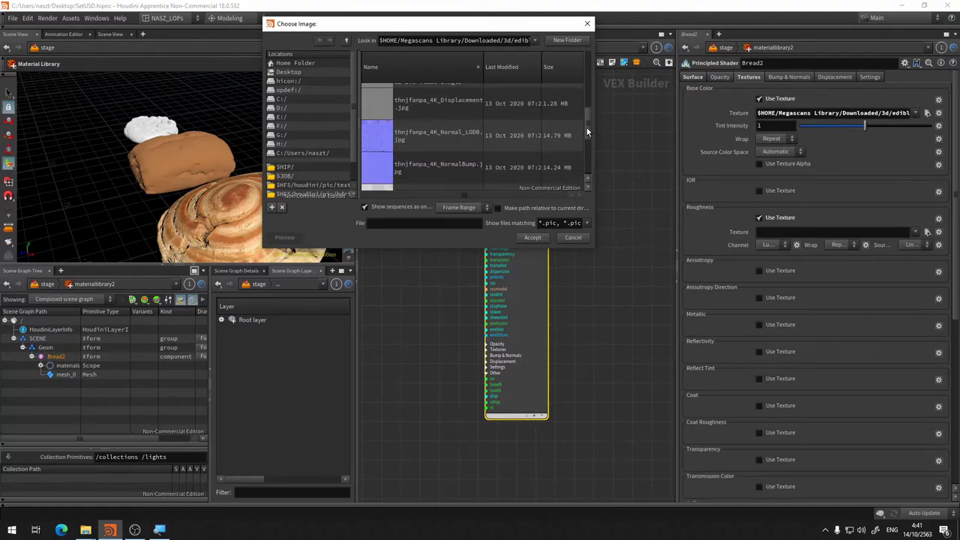
{"action": "scroll", "coordinate": [469, 167], "scroll_direction": "down", "scroll_amount": 3}
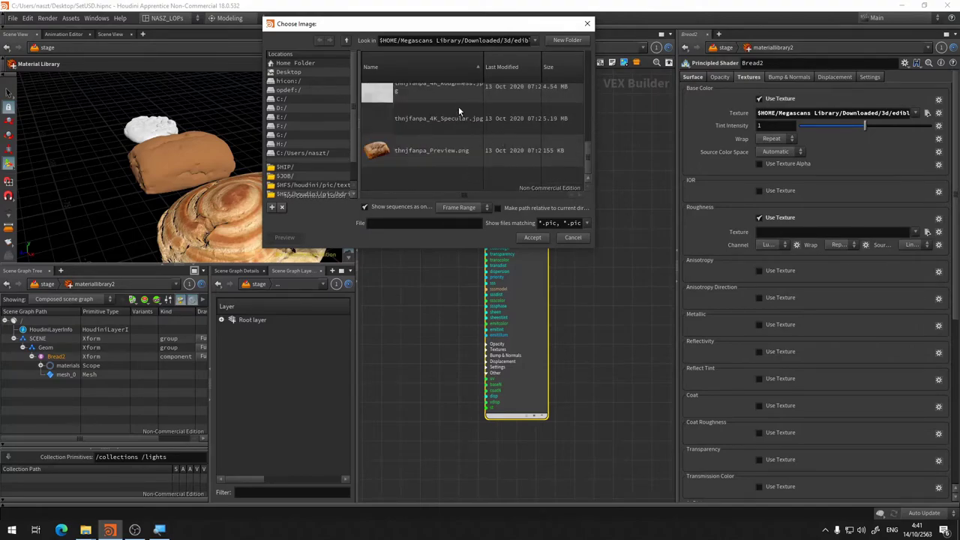
{"action": "left_click", "coordinate": [455, 128]}
{"action": "left_click", "coordinate": [529, 237]}
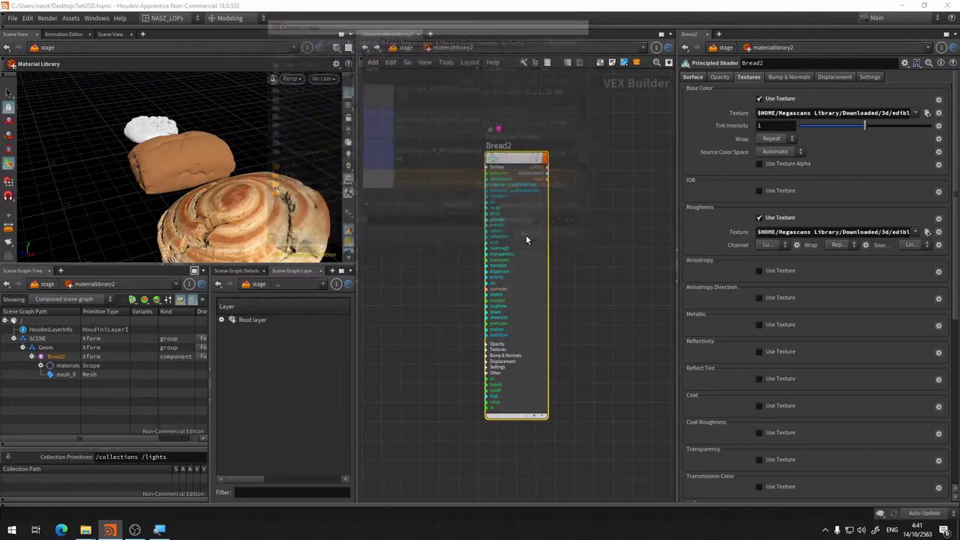
Enable Bump & Normals with thnjfanpa_4K_Normal_LOD0.jpg, then go back up to /stage
{"action": "left_click", "coordinate": [795, 78]}
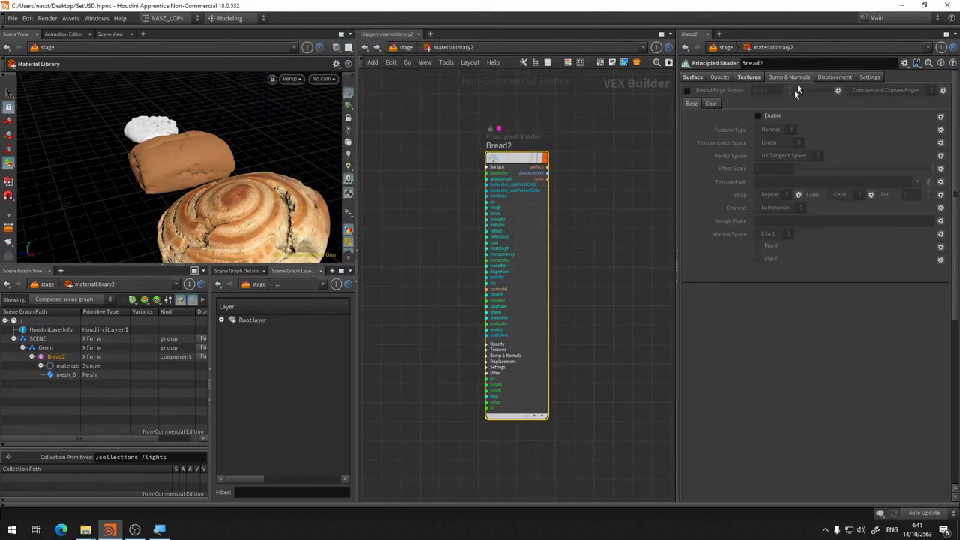
{"action": "left_click", "coordinate": [758, 116]}
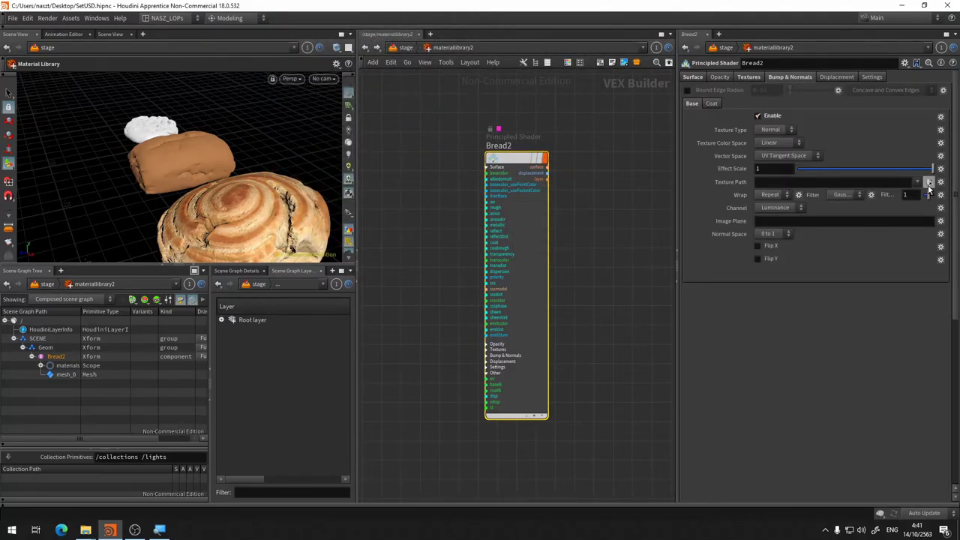
{"action": "left_click", "coordinate": [929, 182]}
{"action": "scroll", "coordinate": [453, 135], "scroll_direction": "down", "scroll_amount": 3}
{"action": "scroll", "coordinate": [452, 134], "scroll_direction": "down", "scroll_amount": 1}
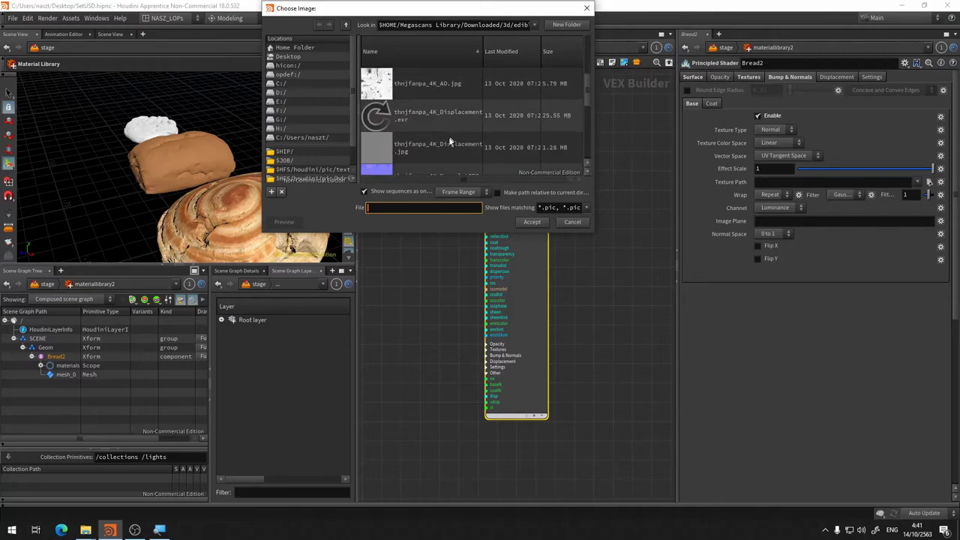
{"action": "scroll", "coordinate": [452, 143], "scroll_direction": "down", "scroll_amount": 1}
{"action": "left_click", "coordinate": [452, 148]}
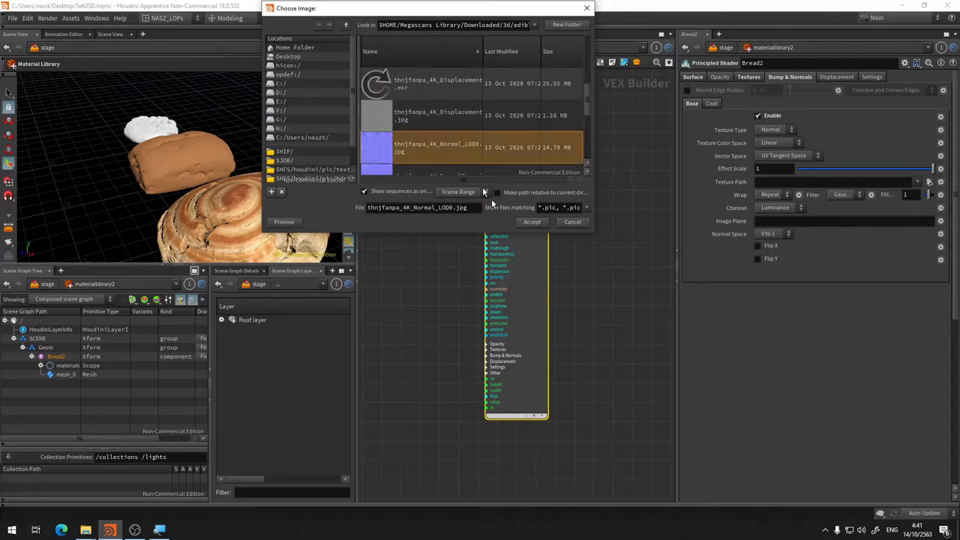
{"action": "left_click", "coordinate": [532, 221]}
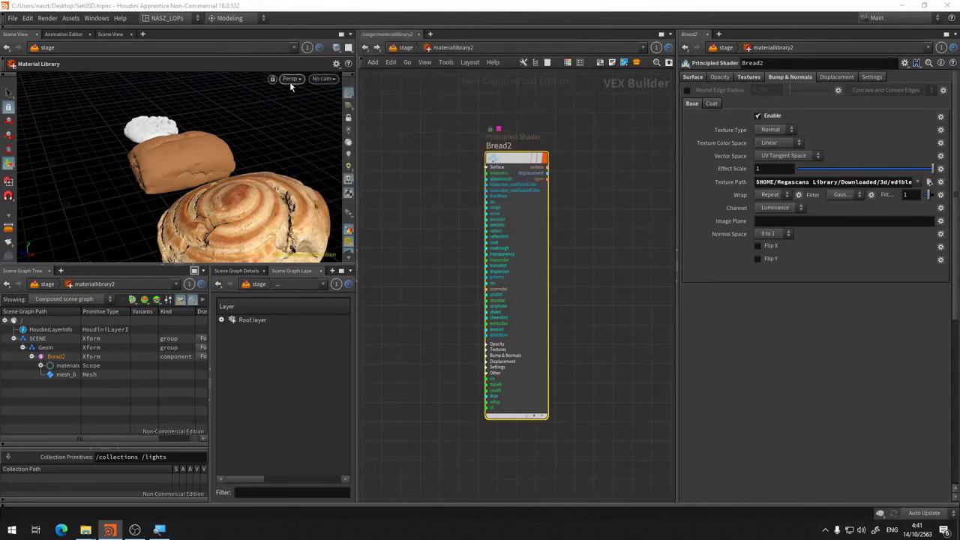
{"action": "left_click", "coordinate": [405, 47]}
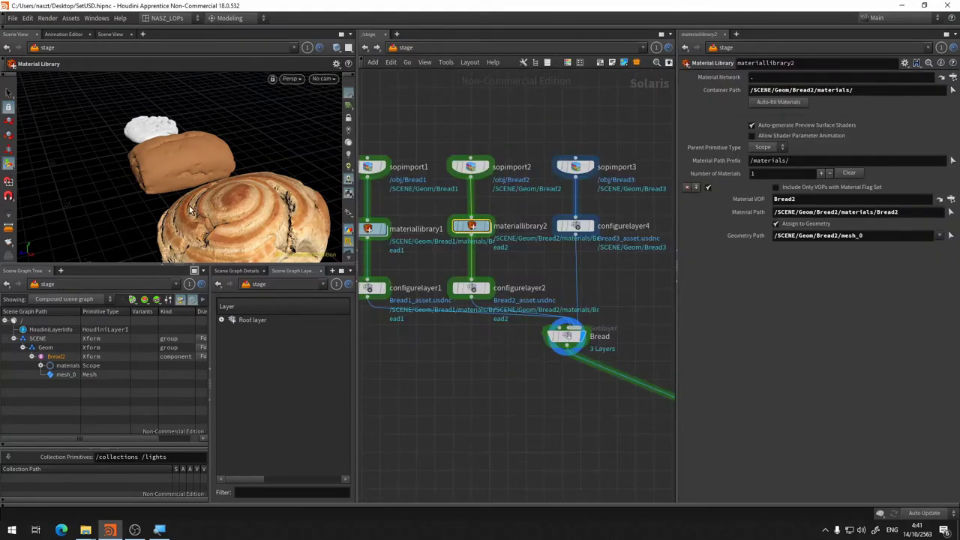
Auto-fill materiallibrary2 and set its Geometry Path to /SCENE/Geom/Bread2/mesh_0
{"action": "left_click", "coordinate": [112, 34]}
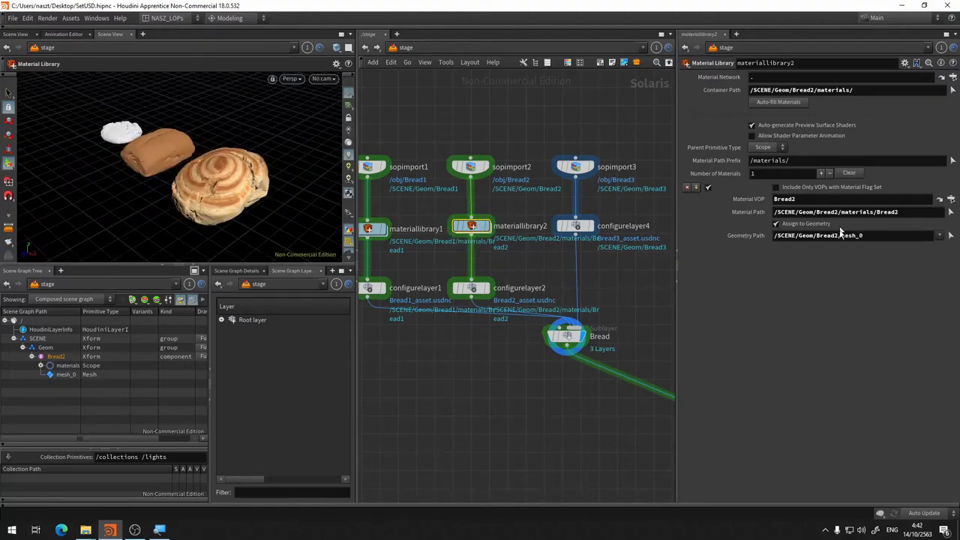
{"action": "left_click", "coordinate": [851, 173]}
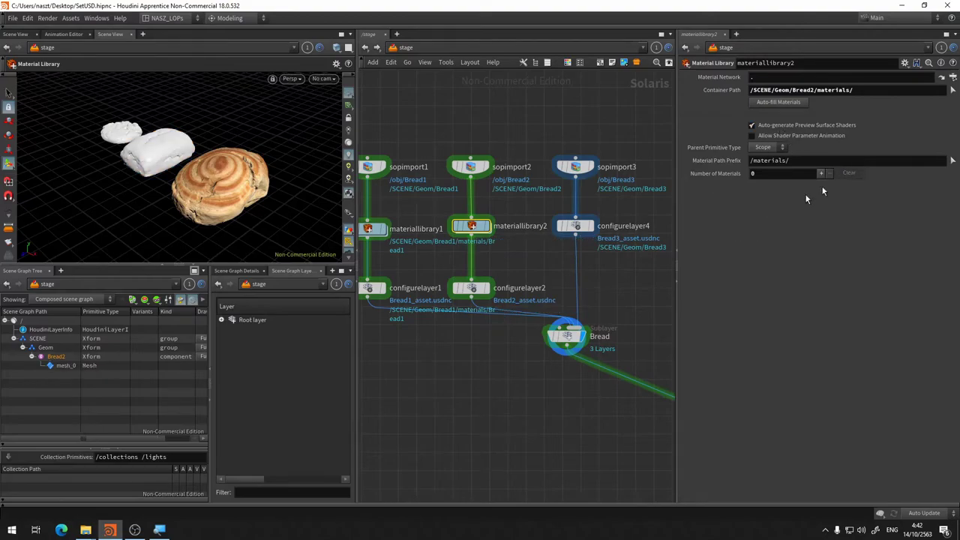
{"action": "left_click", "coordinate": [789, 103]}
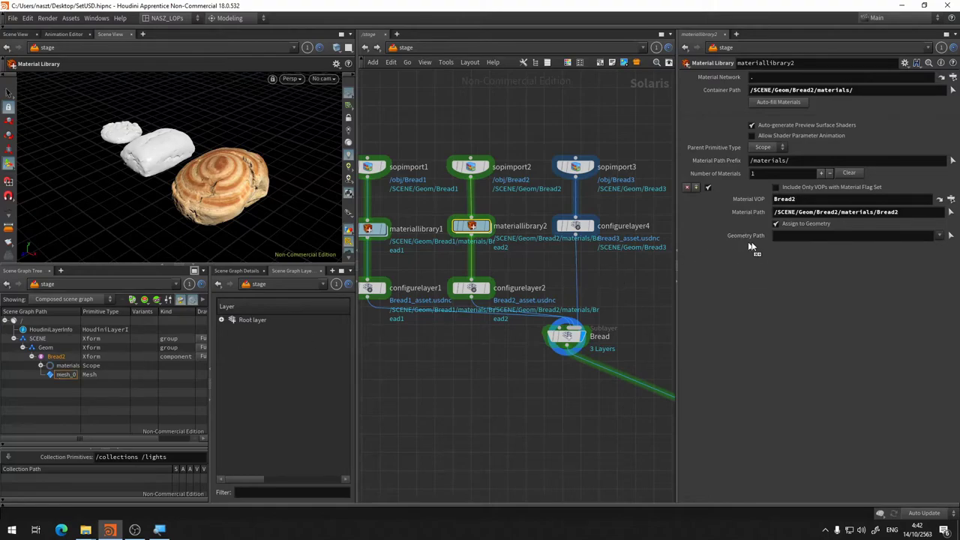
{"action": "left_click_drag", "start_coordinate": [62, 374], "coordinate": [789, 237]}
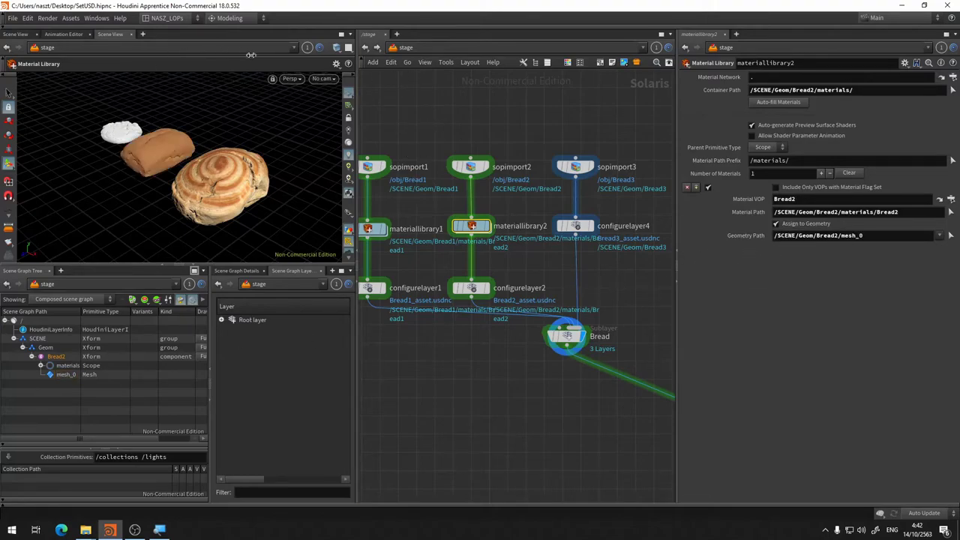
{"action": "left_click", "coordinate": [289, 79]}
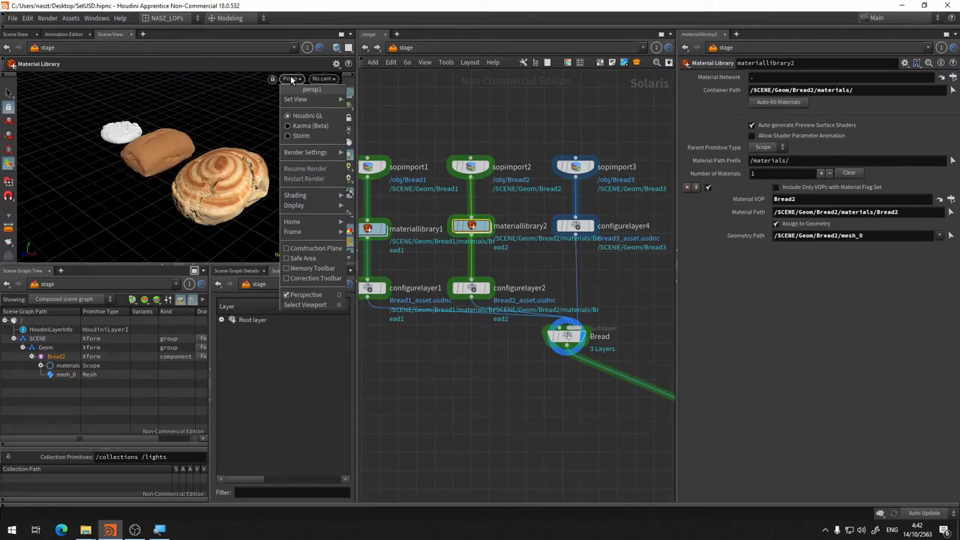
Switch the viewport renderer to Karma (Beta) and zoom to view the textured breads
{"action": "left_click", "coordinate": [326, 125]}
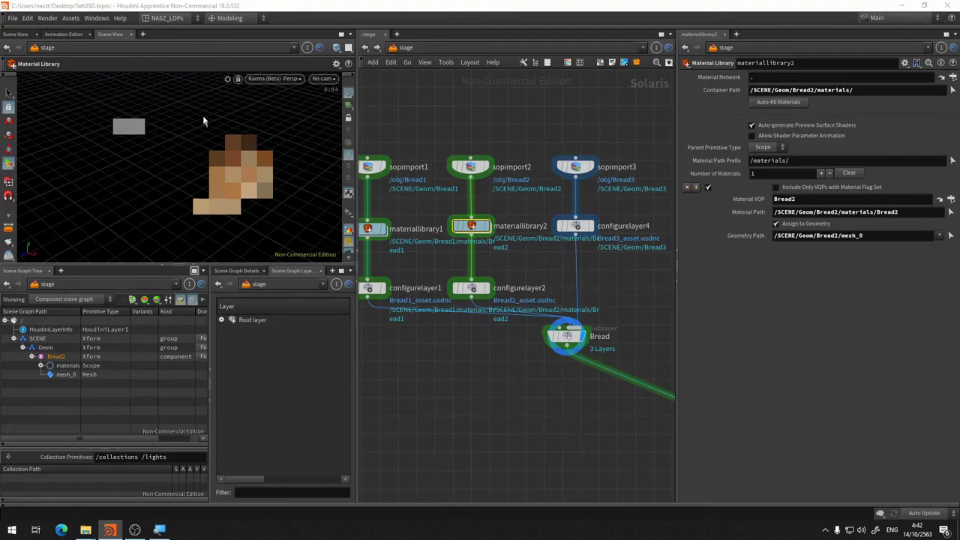
{"action": "key", "text": "Escape"}
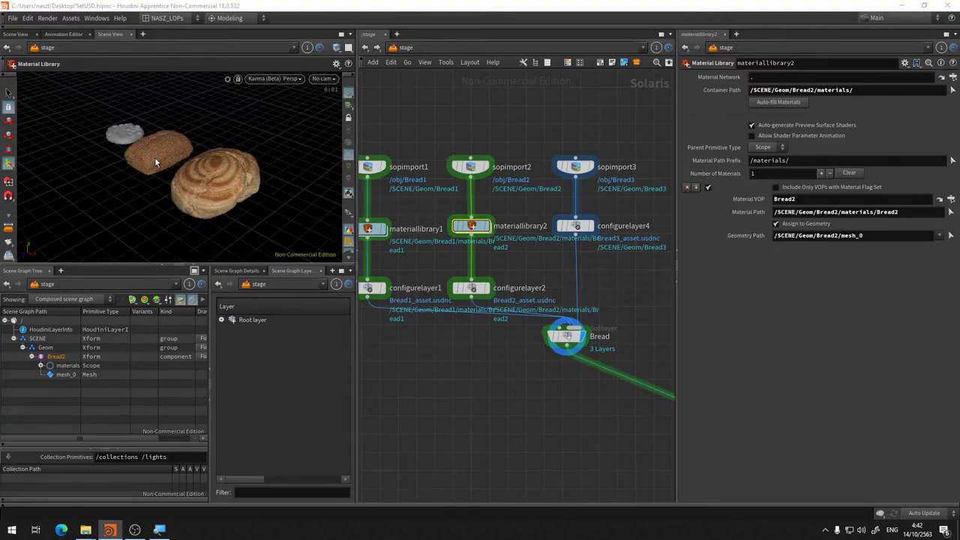
{"action": "scroll", "coordinate": [155, 157], "scroll_direction": "up", "scroll_amount": 3}
{"action": "key", "text": "Return"}
{"action": "scroll", "coordinate": [139, 156], "scroll_direction": "down", "scroll_amount": 3}
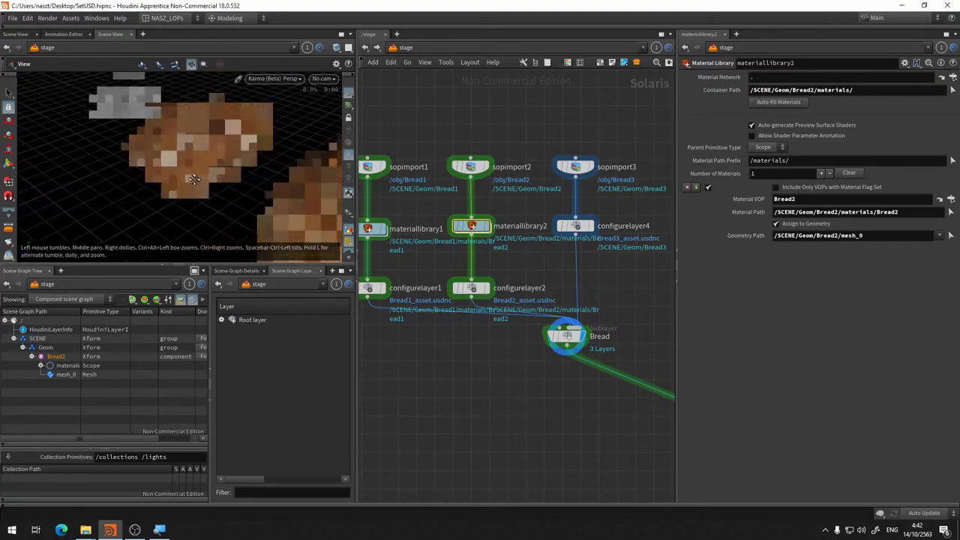
{"action": "left_click", "coordinate": [433, 47]}
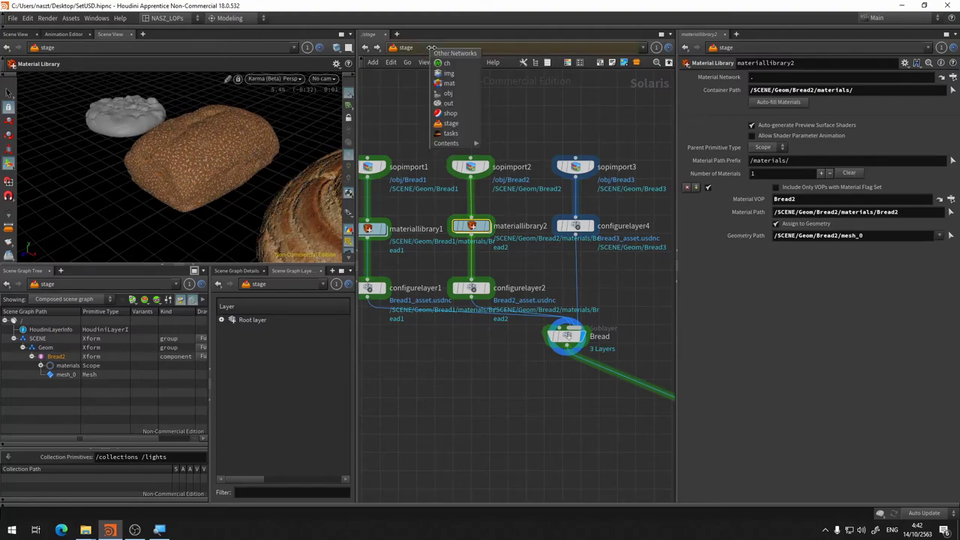
In the obj network, inspect the attribdelete1 node inside Bread2
{"action": "left_click", "coordinate": [454, 98]}
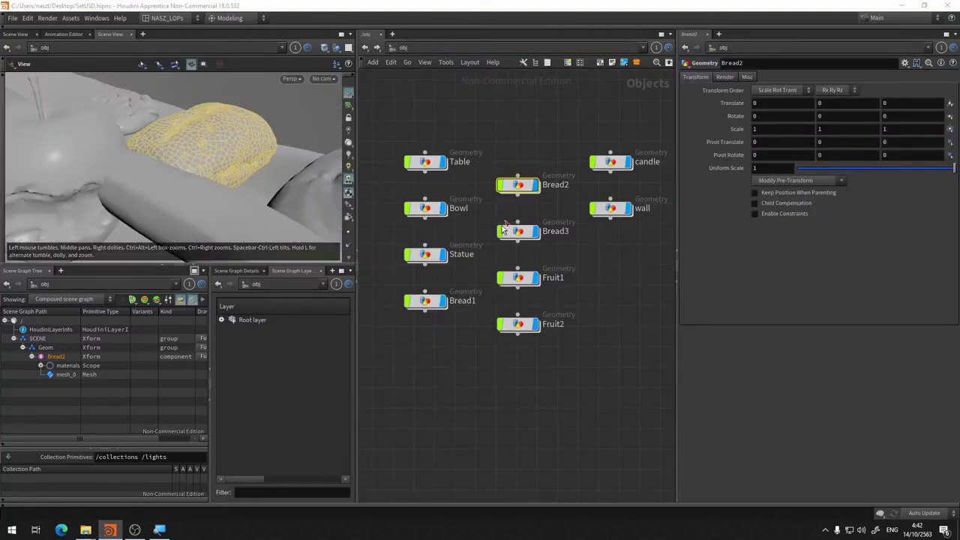
{"action": "double_click", "coordinate": [517, 184]}
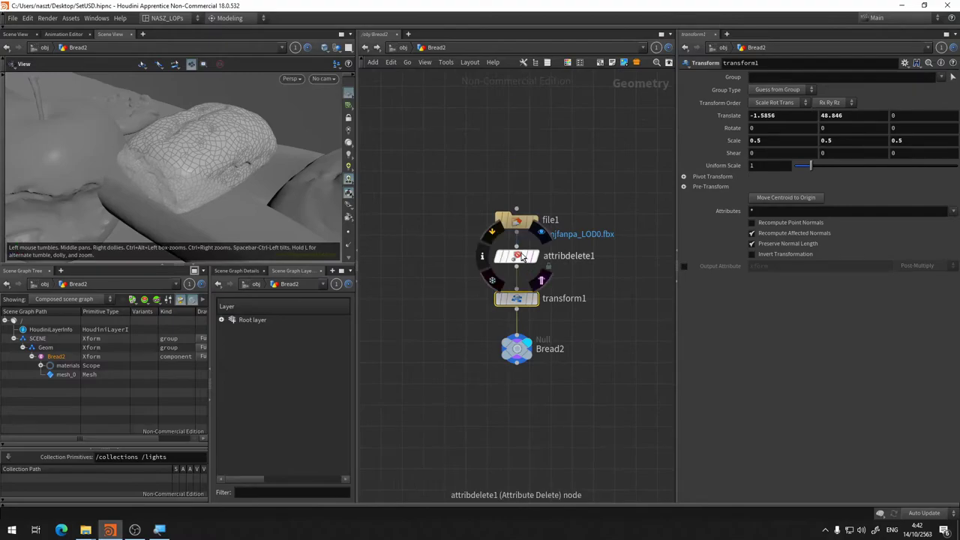
{"action": "left_click", "coordinate": [522, 254]}
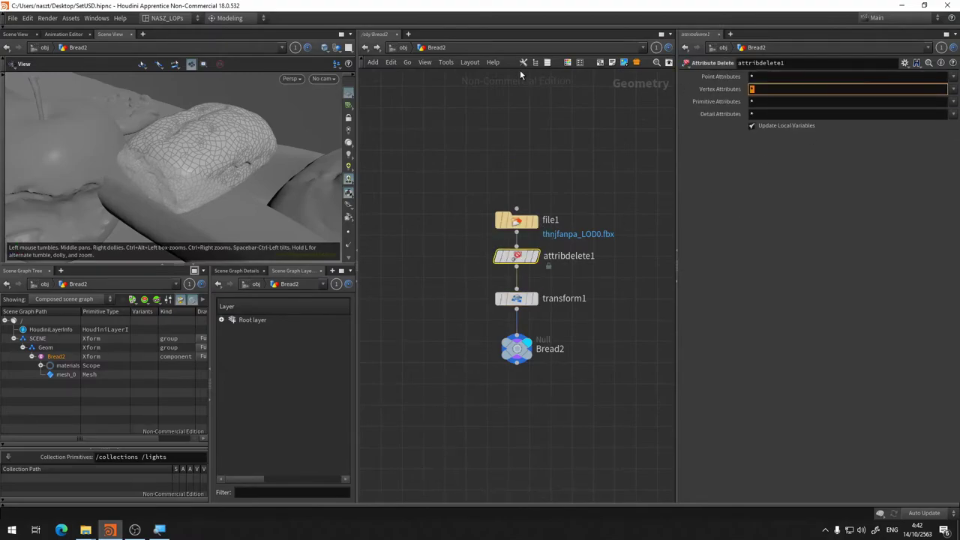
{"action": "left_click", "coordinate": [404, 47]}
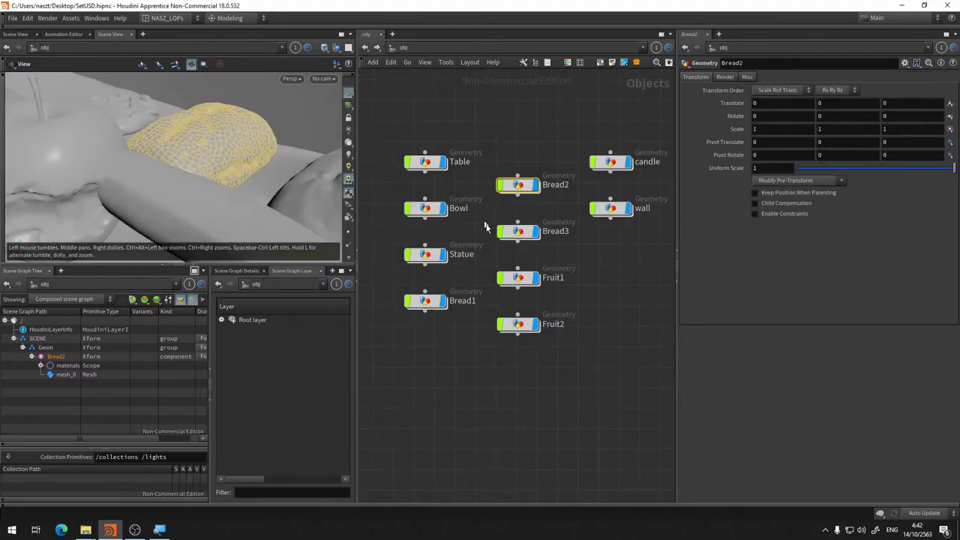
Clear the Vertex Attributes entry in Bread3's attribute-delete node and return to the stage network
{"action": "double_click", "coordinate": [518, 231]}
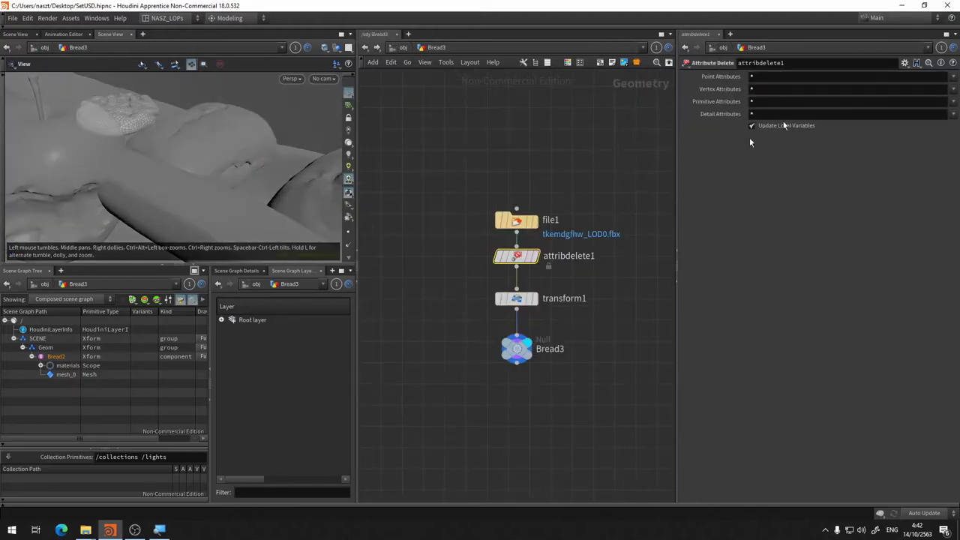
{"action": "left_click", "coordinate": [775, 92]}
{"action": "key", "text": "BackSpace"}
{"action": "left_click", "coordinate": [403, 47]}
{"action": "left_click", "coordinate": [429, 47]}
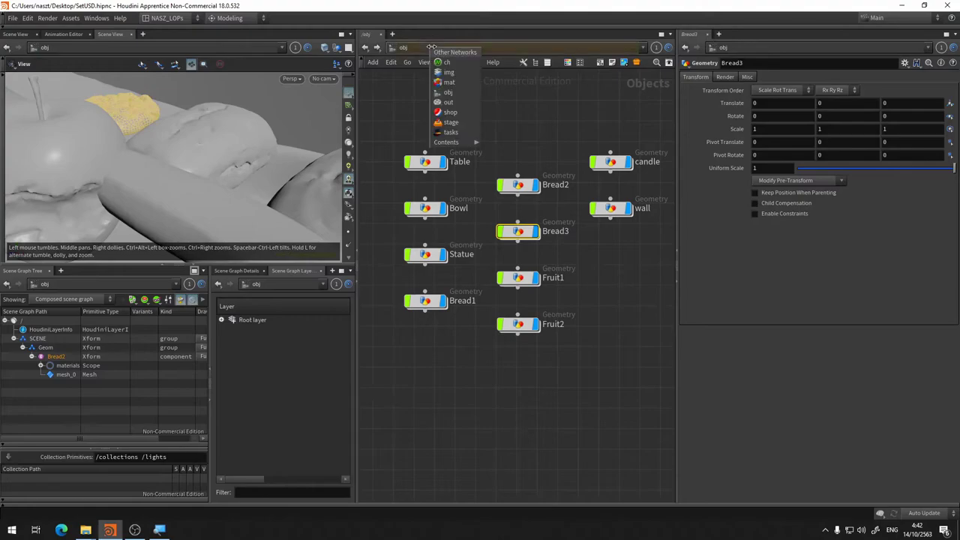
{"action": "left_click", "coordinate": [450, 124]}
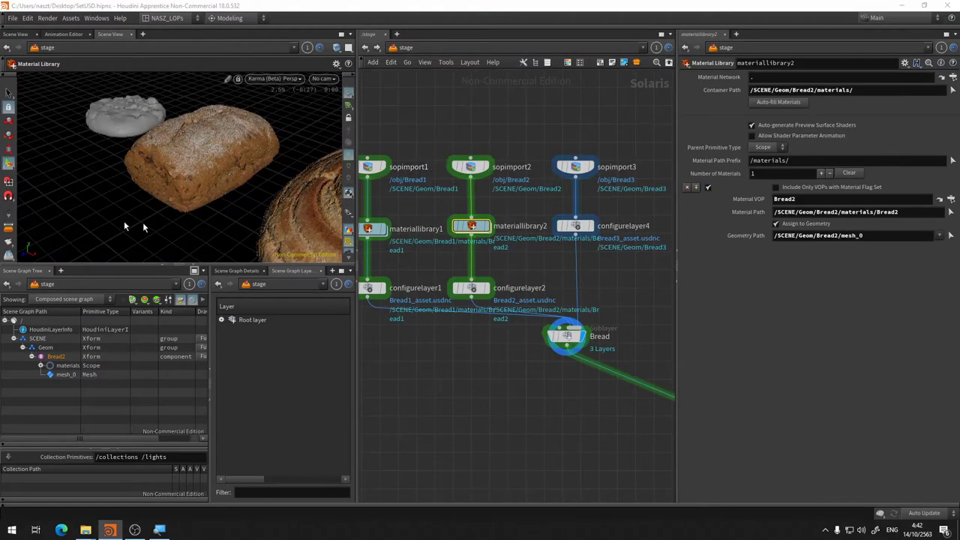
Tumble and zoom the Karma view to inspect the breads up close
{"action": "mouse_move", "coordinate": [156, 163]}
{"action": "left_mouse_down"}
{"action": "mouse_move", "coordinate": [211, 137]}
{"action": "mouse_move", "coordinate": [219, 164]}
{"action": "mouse_move", "coordinate": [300, 199]}
{"action": "mouse_move", "coordinate": [202, 154]}
{"action": "mouse_move", "coordinate": [256, 148]}
{"action": "left_mouse_up"}
{"action": "key", "text": "Escape"}
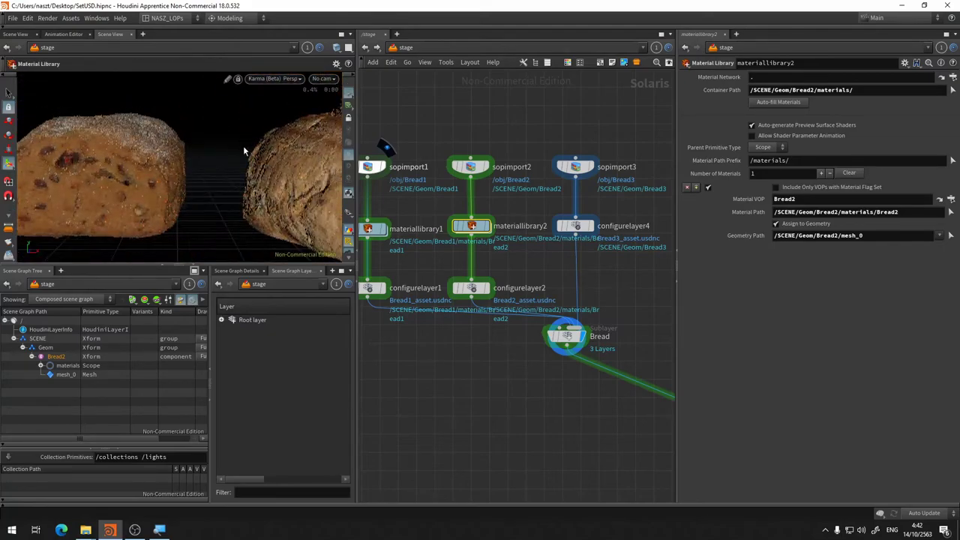
{"action": "scroll", "coordinate": [255, 150], "scroll_direction": "down", "scroll_amount": 3}
{"action": "scroll", "coordinate": [260, 154], "scroll_direction": "down", "scroll_amount": 3}
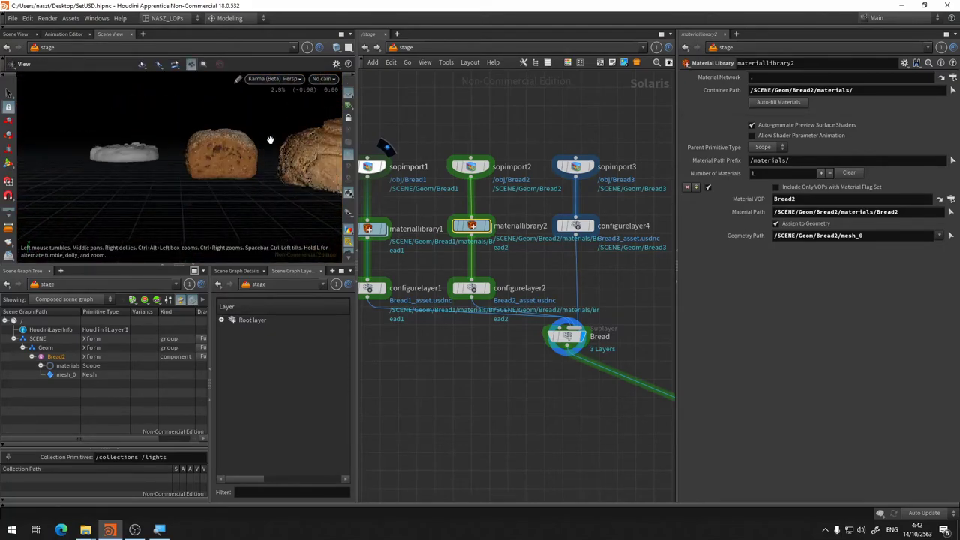
{"action": "mouse_move", "coordinate": [260, 154]}
{"action": "left_mouse_down"}
{"action": "mouse_move", "coordinate": [87, 118]}
{"action": "mouse_move", "coordinate": [111, 138]}
{"action": "left_mouse_up"}
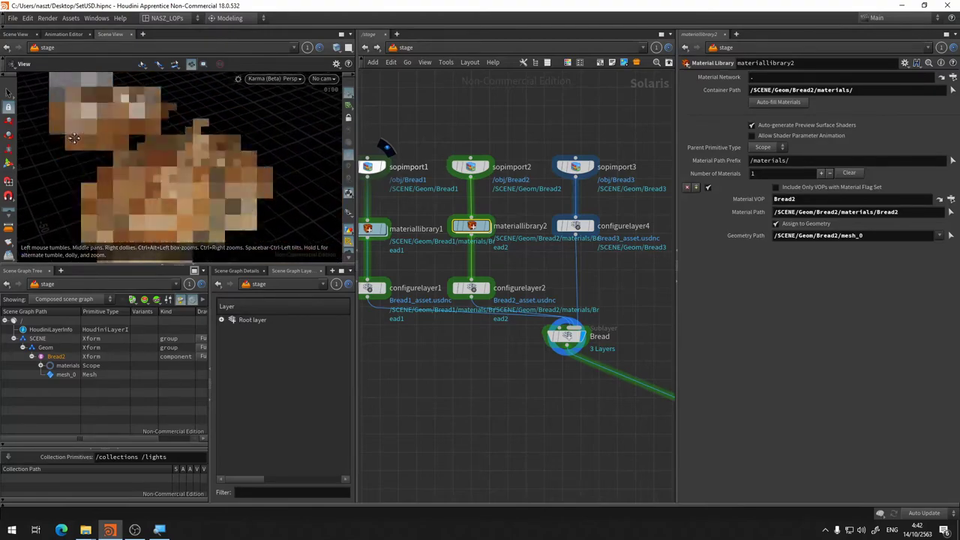
{"action": "mouse_move", "coordinate": [156, 165]}
{"action": "left_mouse_down"}
{"action": "mouse_move", "coordinate": [197, 180]}
{"action": "mouse_move", "coordinate": [131, 237]}
{"action": "left_mouse_up"}
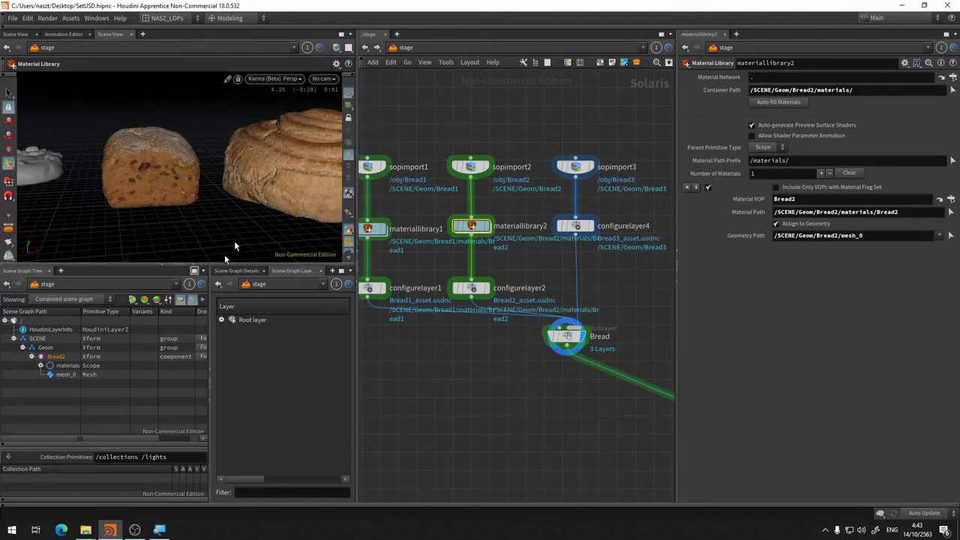
{"action": "left_click_drag", "start_coordinate": [235, 246], "coordinate": [288, 205]}
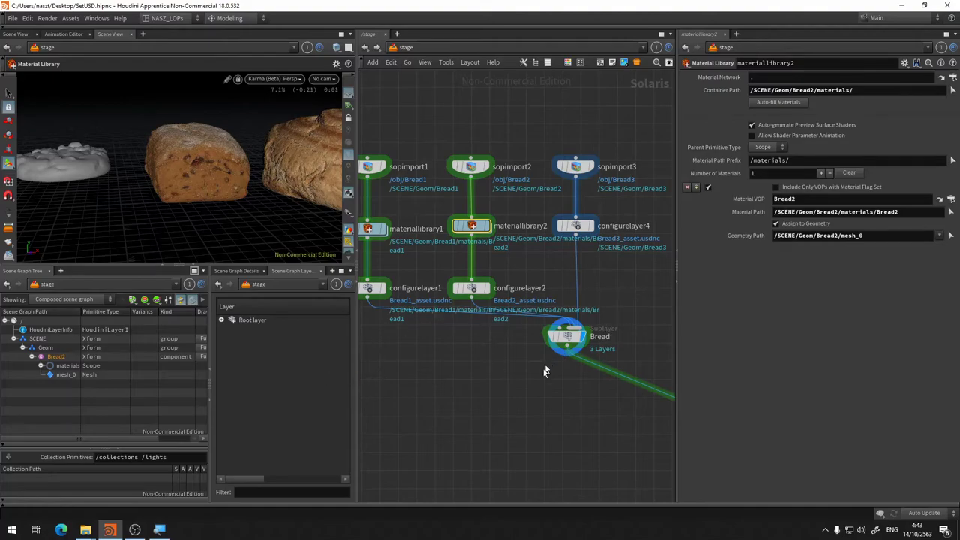
Drag configurelayer1, configurelayer2 and Bread down, then select materiallibrary2
{"action": "middle_click_drag", "start_coordinate": [521, 392], "coordinate": [549, 314]}
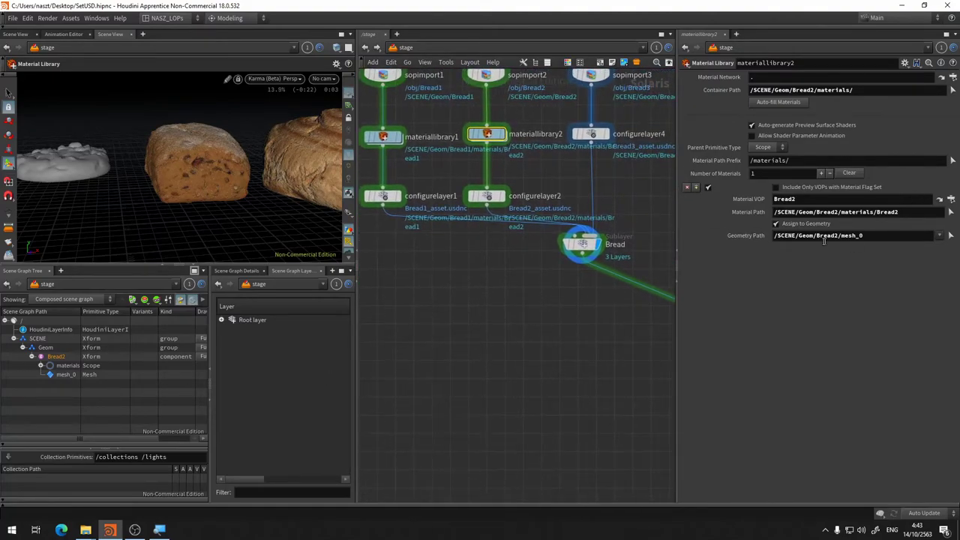
{"action": "left_click_drag", "start_coordinate": [637, 176], "coordinate": [358, 306]}
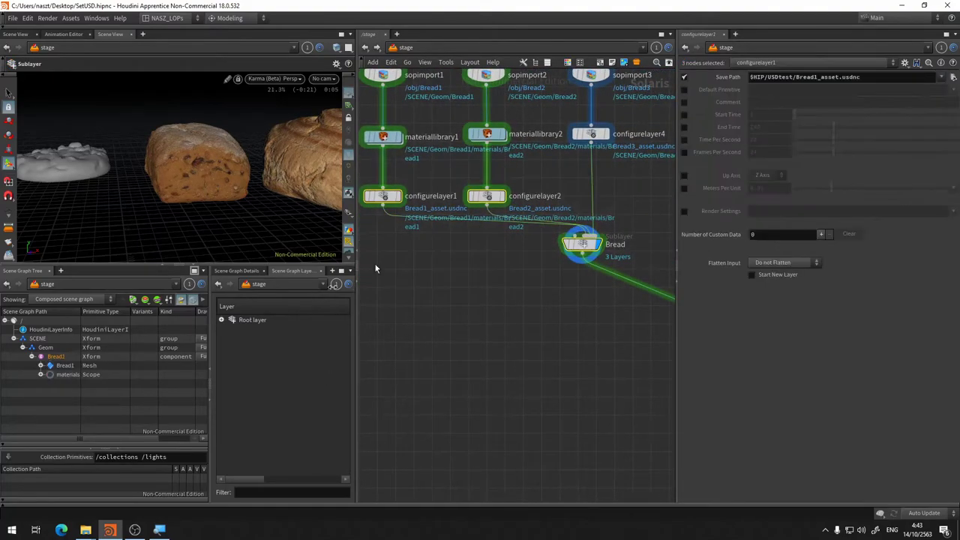
{"action": "mouse_move", "coordinate": [485, 207]}
{"action": "left_mouse_down"}
{"action": "mouse_move", "coordinate": [485, 303]}
{"action": "mouse_move", "coordinate": [485, 279]}
{"action": "left_mouse_up"}
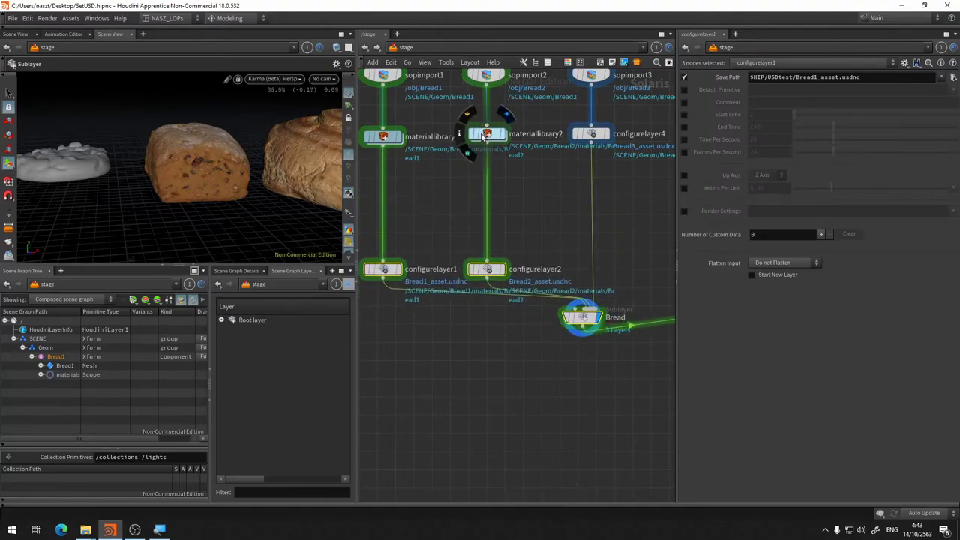
{"action": "left_click", "coordinate": [528, 161]}
{"action": "left_click", "coordinate": [497, 138]}
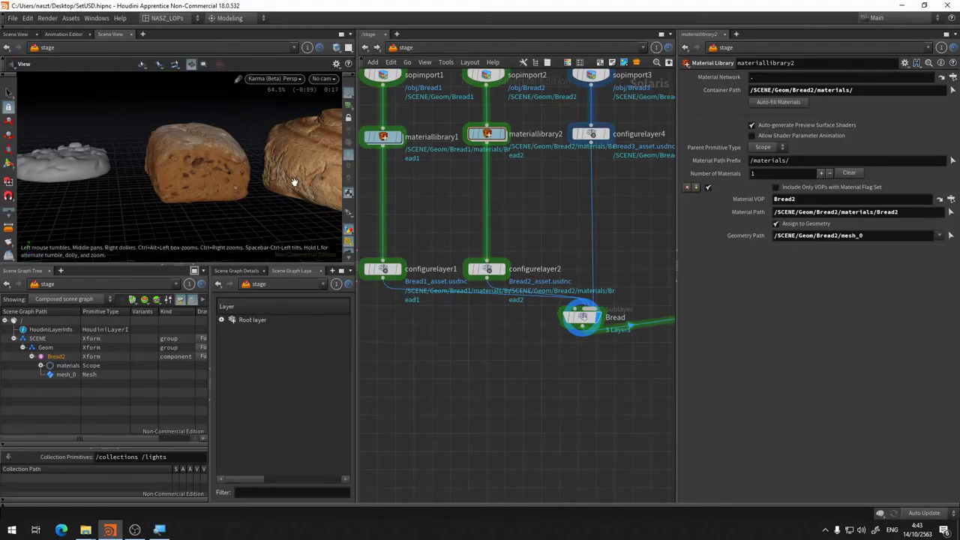
{"action": "mouse_move", "coordinate": [293, 181]}
{"action": "left_mouse_down"}
{"action": "mouse_move", "coordinate": [261, 192]}
{"action": "mouse_move", "coordinate": [289, 187]}
{"action": "left_mouse_up"}
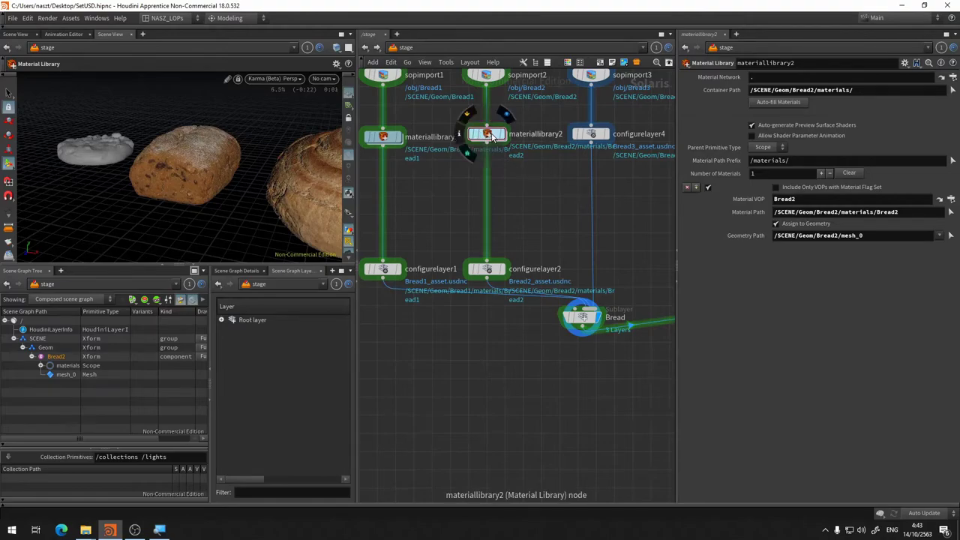
Turn off materiallibrary2's Assign to Geometry and switch the viewport to Houdini GL
{"action": "left_click", "coordinate": [795, 224]}
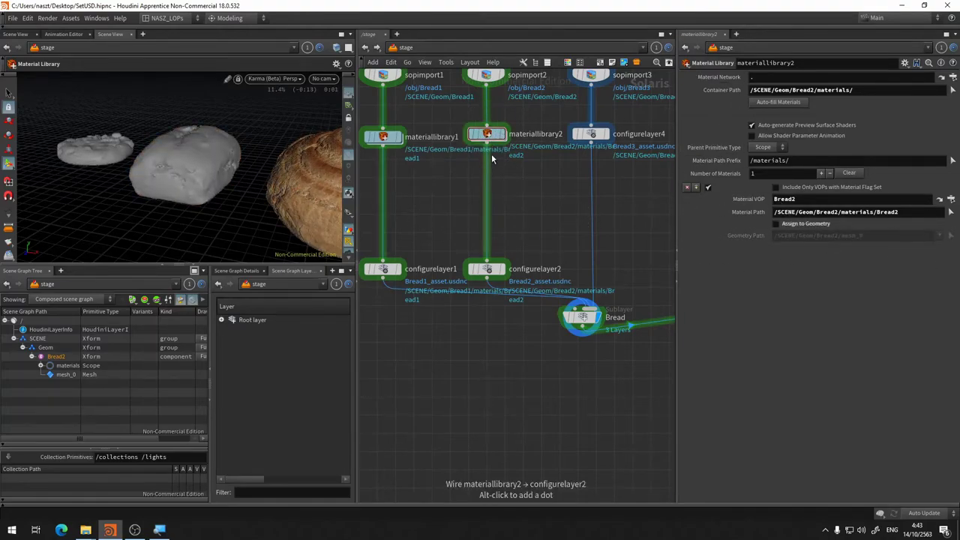
{"action": "left_click", "coordinate": [297, 79]}
{"action": "left_click", "coordinate": [294, 113]}
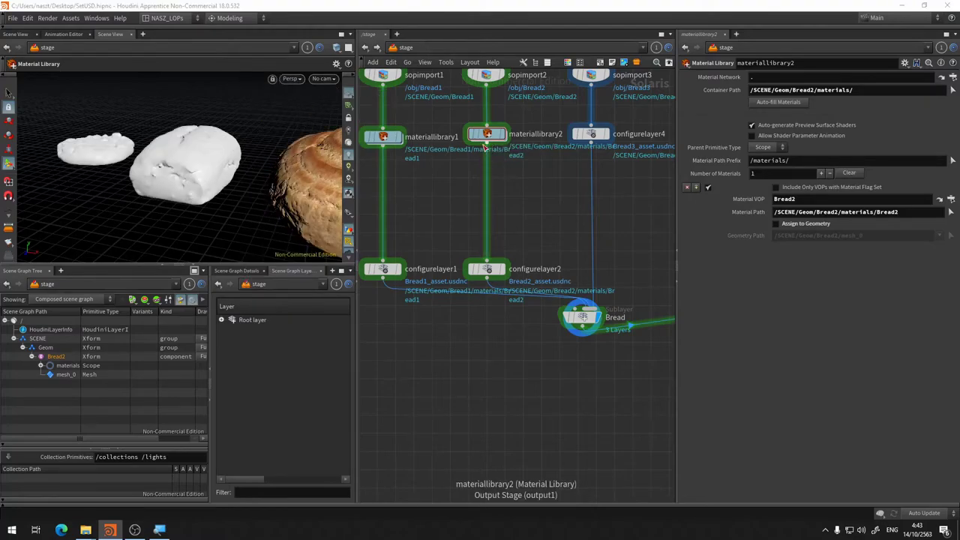
Insert an Assign Material node on the wire between materiallibrary2 and configurelayer2
{"action": "key", "text": "Tab"}
{"action": "type", "text": "ass"}
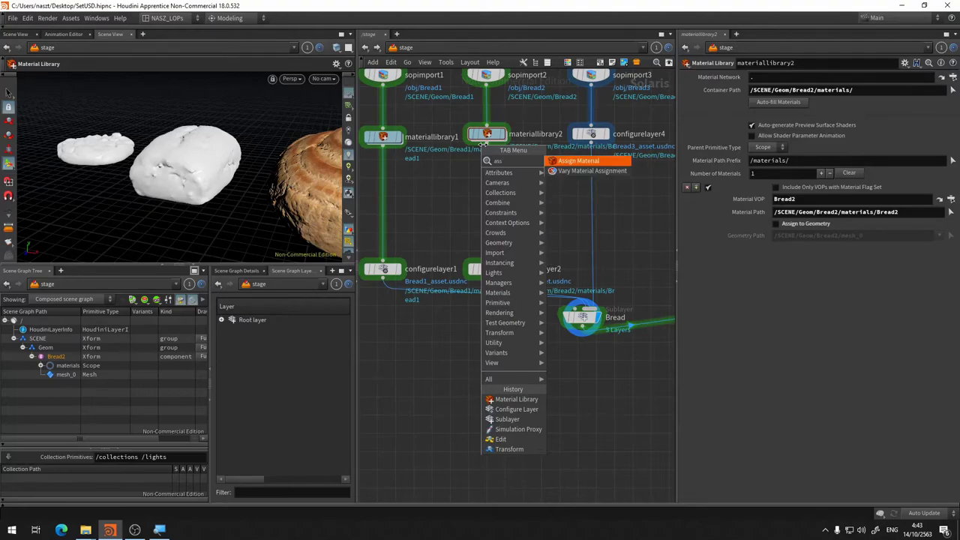
{"action": "left_click", "coordinate": [568, 161]}
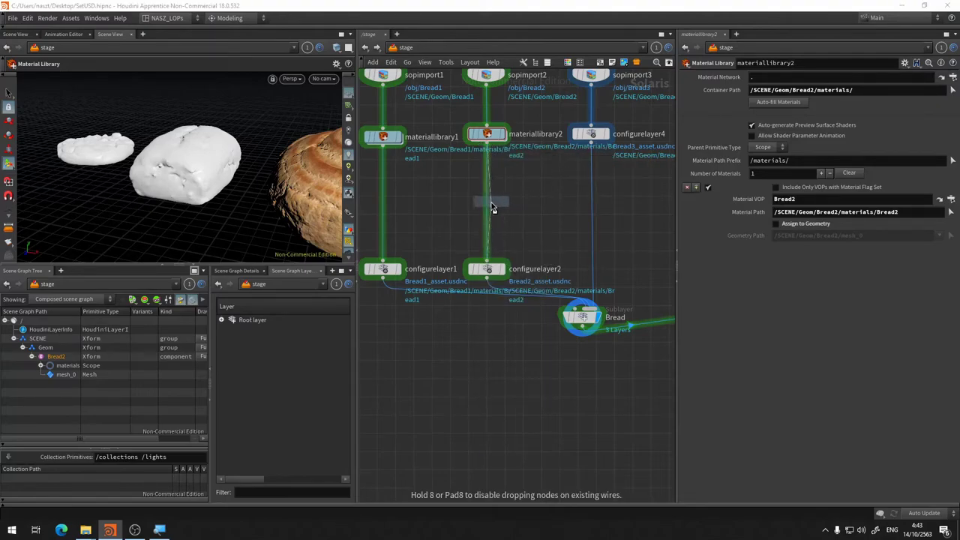
{"action": "left_click", "coordinate": [499, 227]}
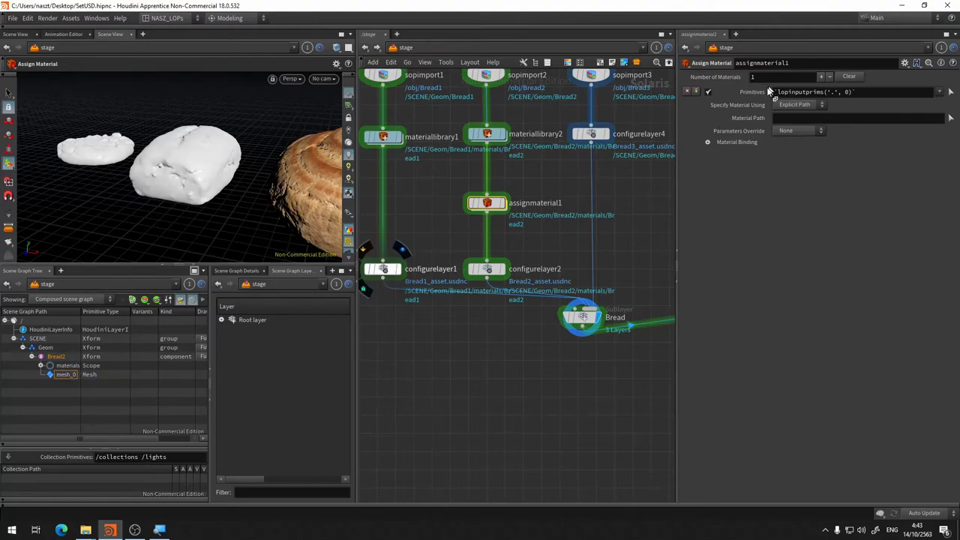
Set assignmaterial1's Primitives to /SCENE/Geom/Bread2/mesh_0 and check the display at assignmaterial1
{"action": "left_click_drag", "start_coordinate": [768, 90], "coordinate": [780, 93]}
{"action": "left_click_drag", "start_coordinate": [780, 92], "coordinate": [780, 91]}
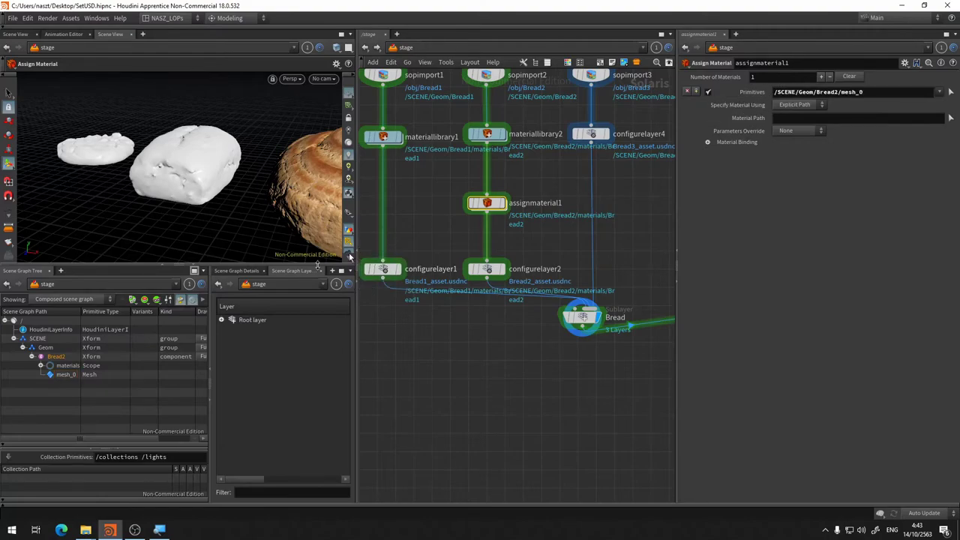
{"action": "left_click", "coordinate": [487, 134]}
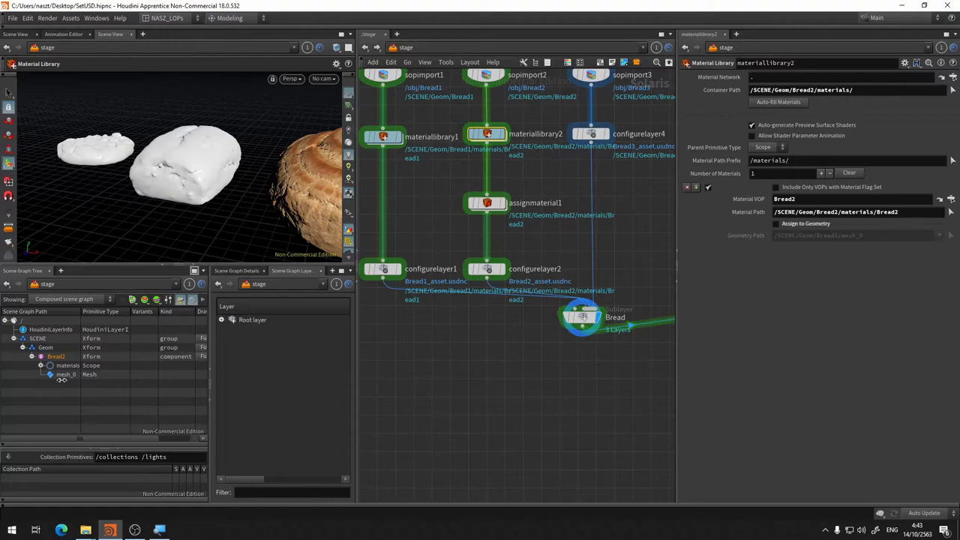
{"action": "left_click", "coordinate": [484, 201]}
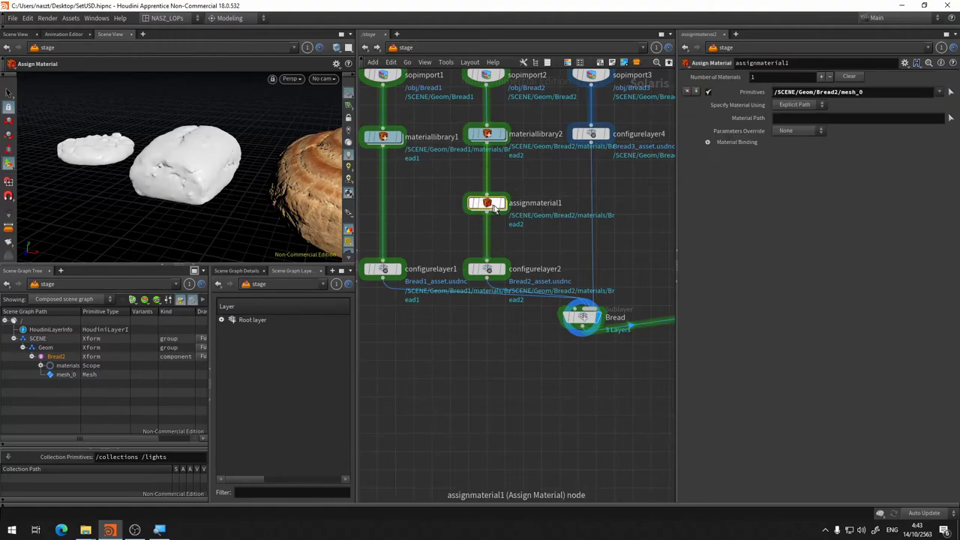
{"action": "left_click", "coordinate": [504, 207]}
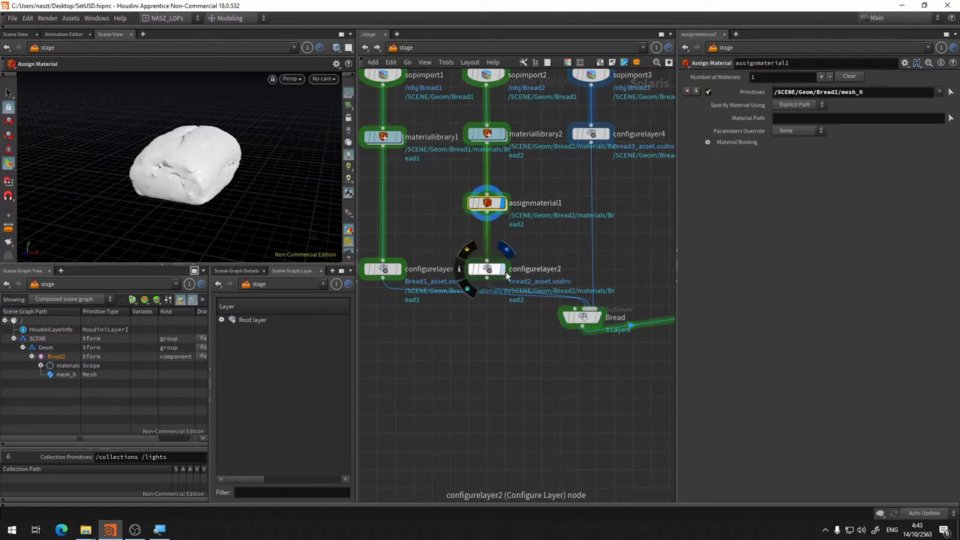
{"action": "left_click", "coordinate": [504, 269]}
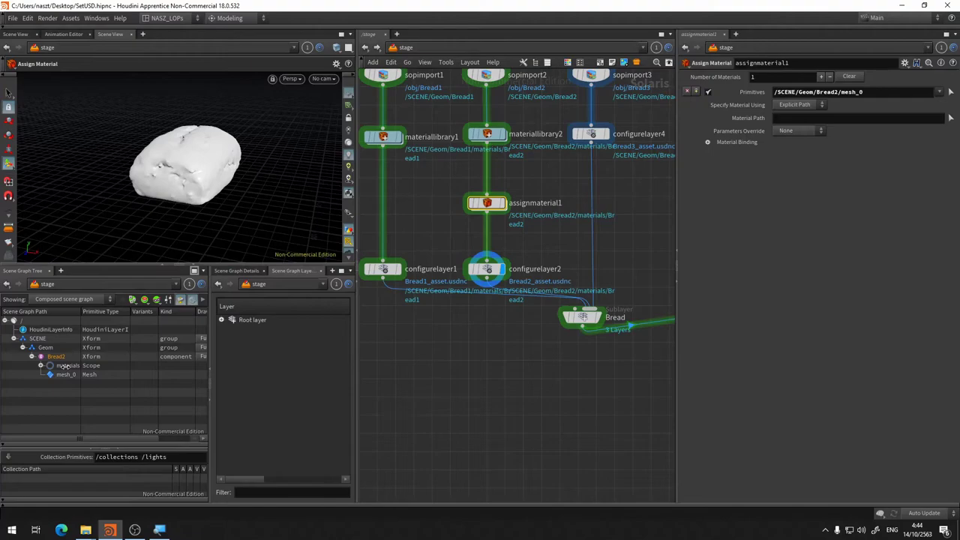
Set Material Path to /SCENE/Geom/Bread2/materials and display the scene at assignmaterial1
{"action": "left_click_drag", "start_coordinate": [66, 361], "coordinate": [779, 117]}
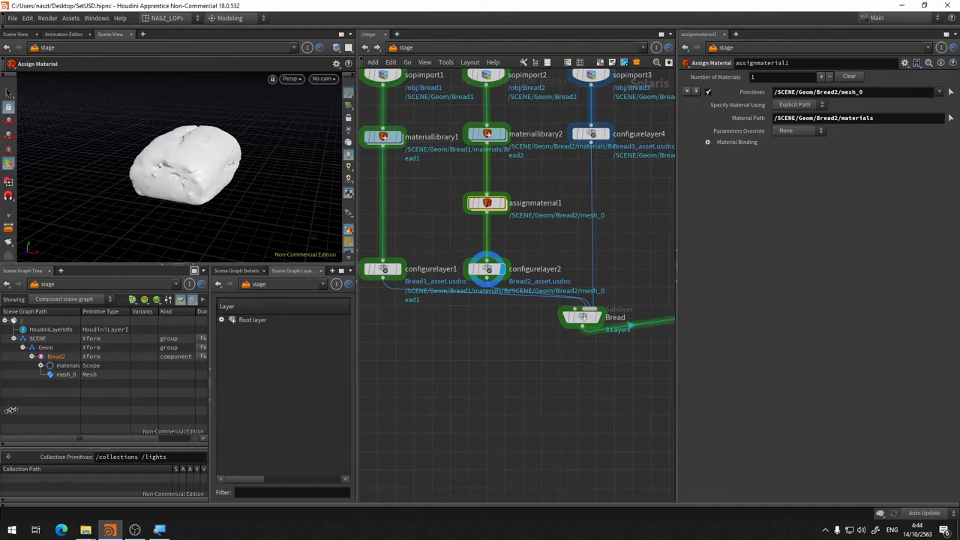
{"action": "left_click", "coordinate": [39, 365]}
{"action": "left_click_drag", "start_coordinate": [66, 376], "coordinate": [739, 126]}
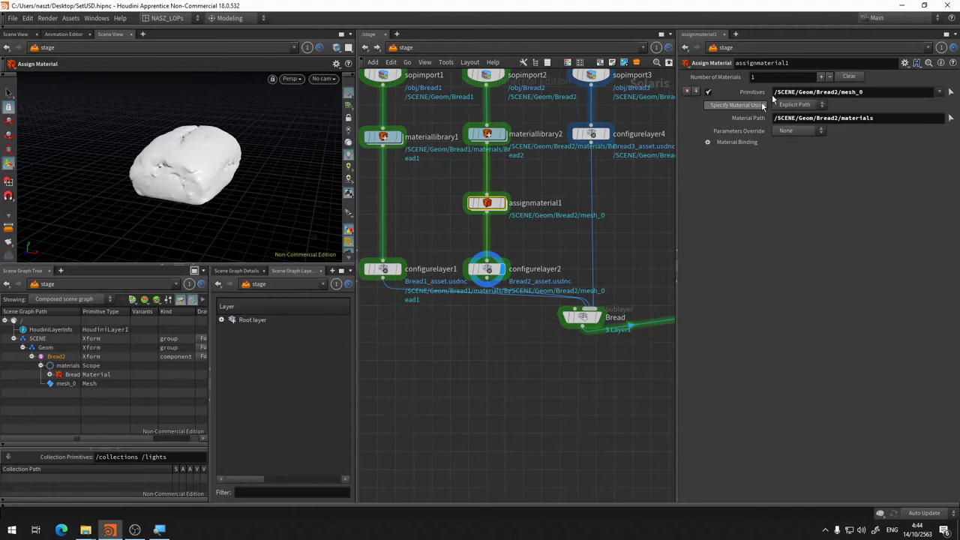
{"action": "left_click", "coordinate": [492, 210]}
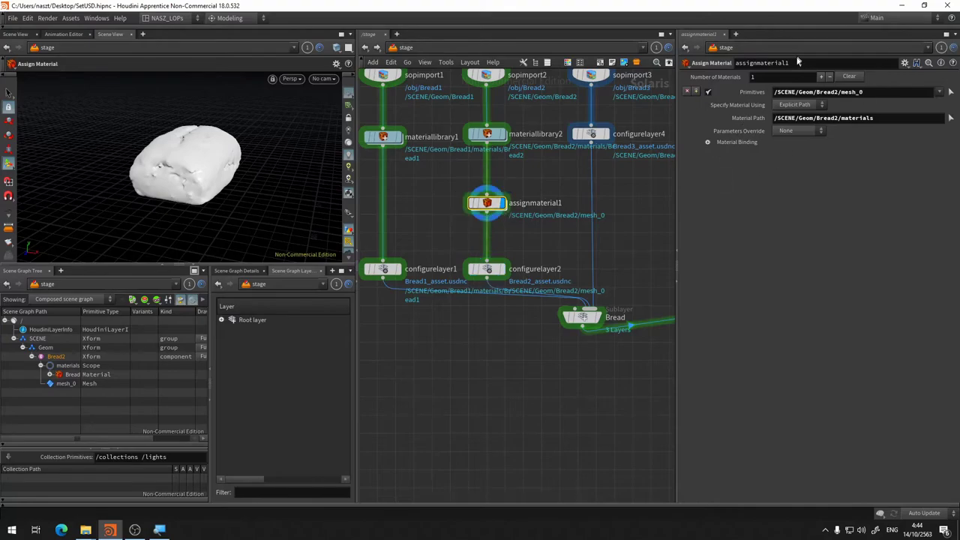
{"action": "left_click", "coordinate": [291, 78]}
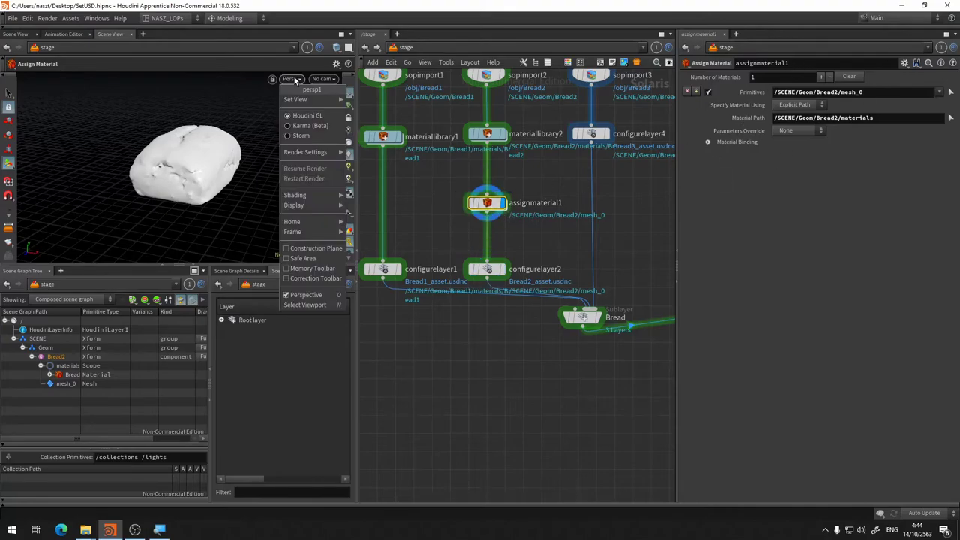
Preview in Karma and replace Material Path with /SCENE/Geom/Bread2/materials/Bread2
{"action": "left_click", "coordinate": [312, 127]}
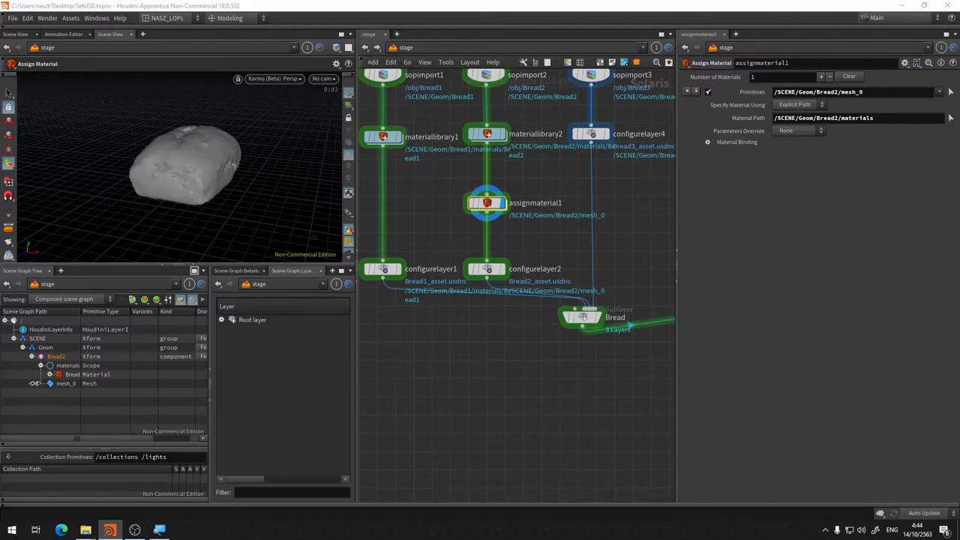
{"action": "left_click", "coordinate": [49, 374]}
{"action": "left_click", "coordinate": [50, 374]}
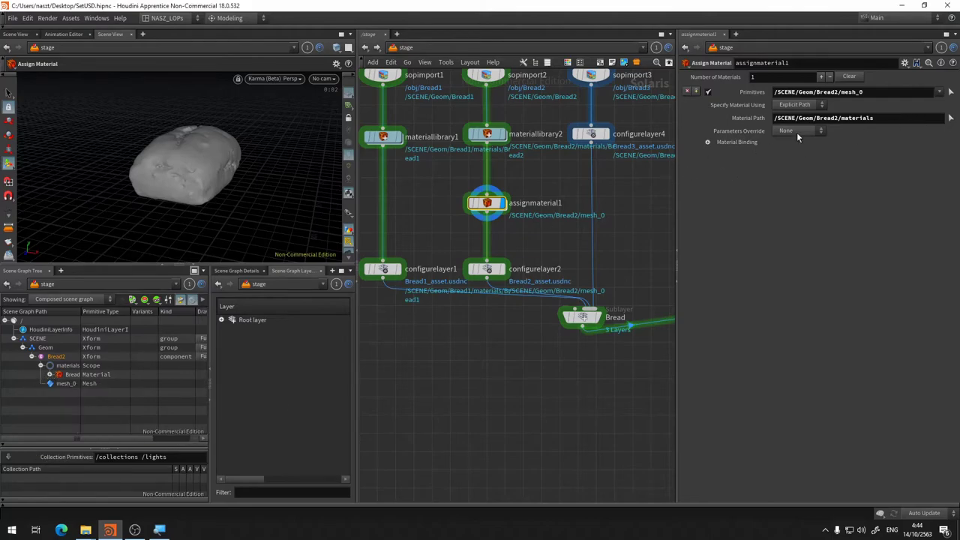
{"action": "triple_click", "coordinate": [916, 118]}
{"action": "key", "text": "BackSpace"}
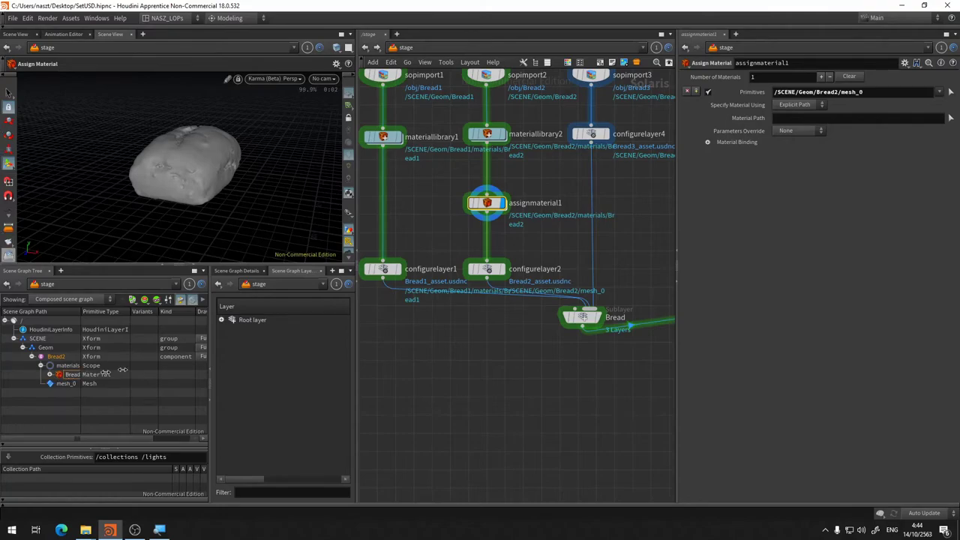
{"action": "left_click_drag", "start_coordinate": [70, 375], "coordinate": [781, 116]}
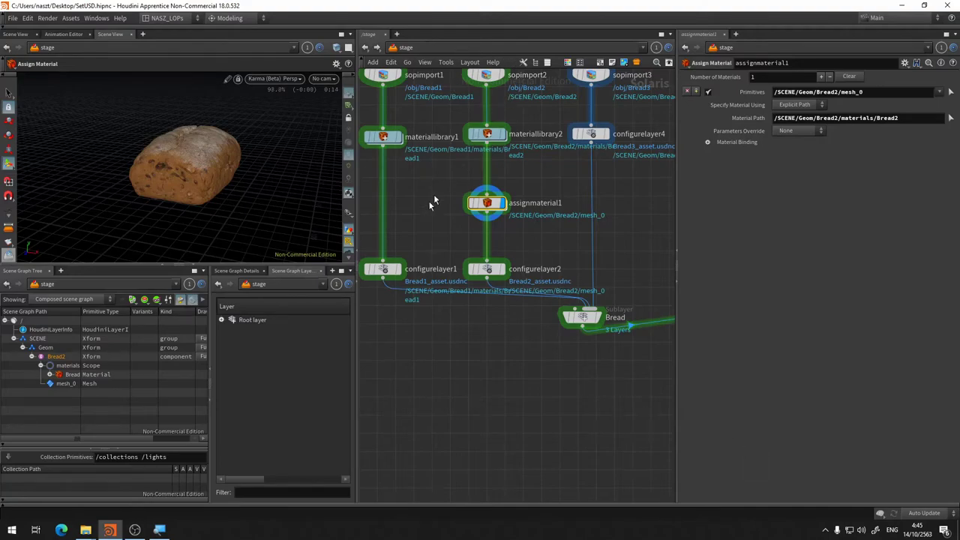
Orbit and zoom the Karma view to inspect the textured bread's front and top
{"action": "key", "text": "Escape"}
{"action": "left_click_drag", "start_coordinate": [214, 157], "coordinate": [220, 163]}
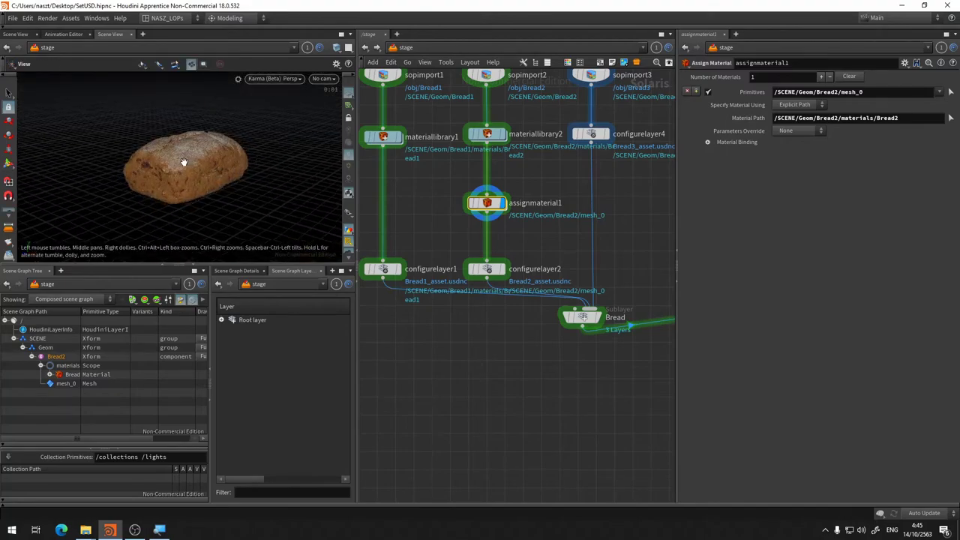
{"action": "scroll", "coordinate": [183, 161], "scroll_direction": "up", "scroll_amount": 2}
{"action": "left_click_drag", "start_coordinate": [183, 162], "coordinate": [308, 192]}
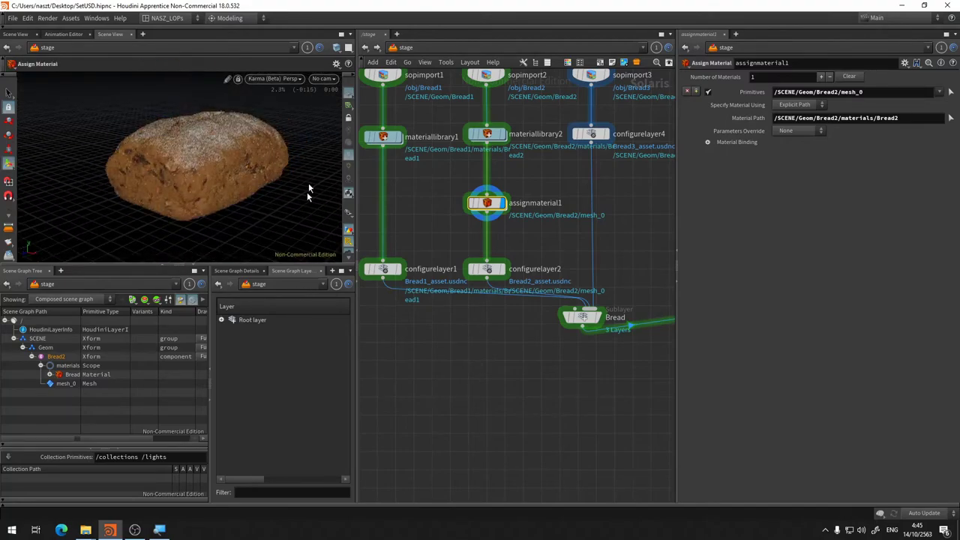
{"action": "left_click_drag", "start_coordinate": [187, 167], "coordinate": [229, 143]}
Compare renders by displaying materiallibrary1, materiallibrary2, then assignmaterial1
{"action": "left_click", "coordinate": [400, 138]}
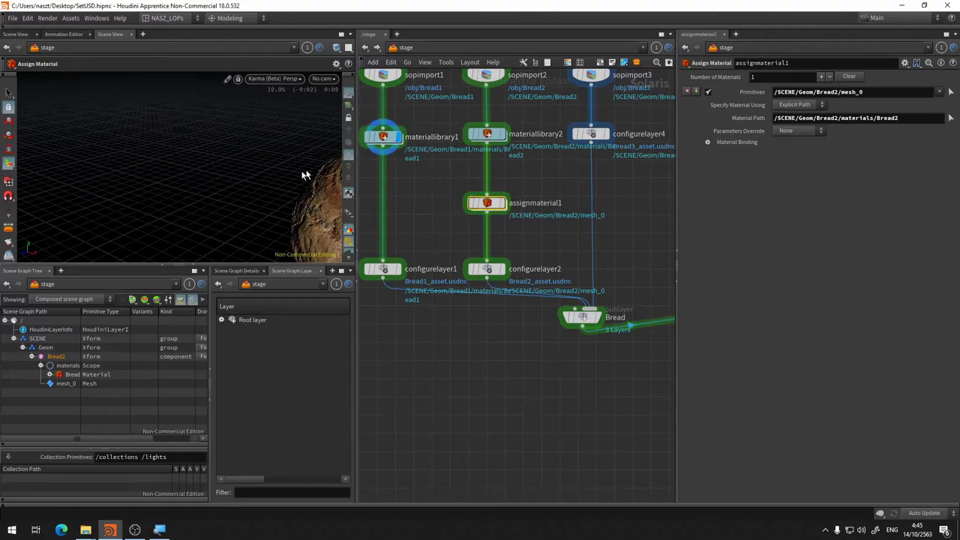
{"action": "left_click_drag", "start_coordinate": [210, 163], "coordinate": [149, 155]}
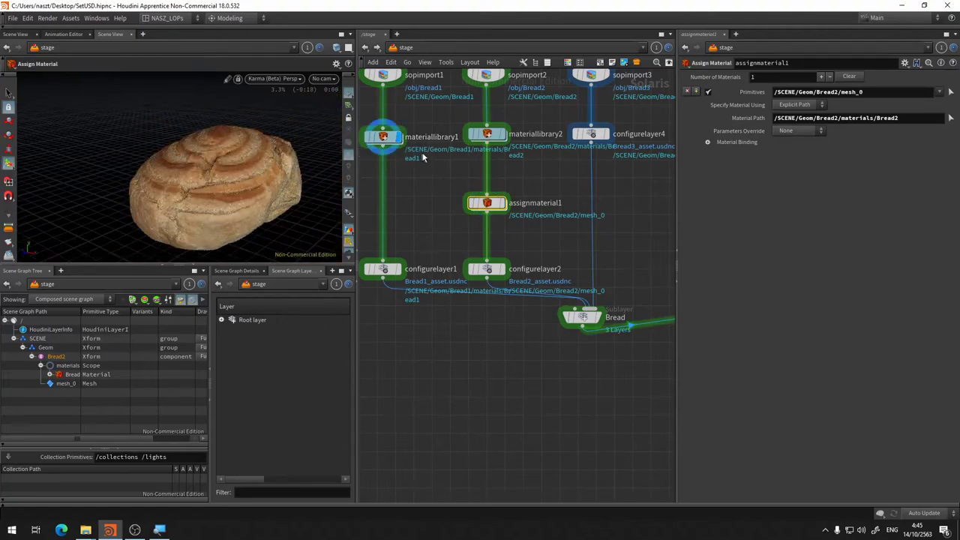
{"action": "left_click", "coordinate": [383, 136]}
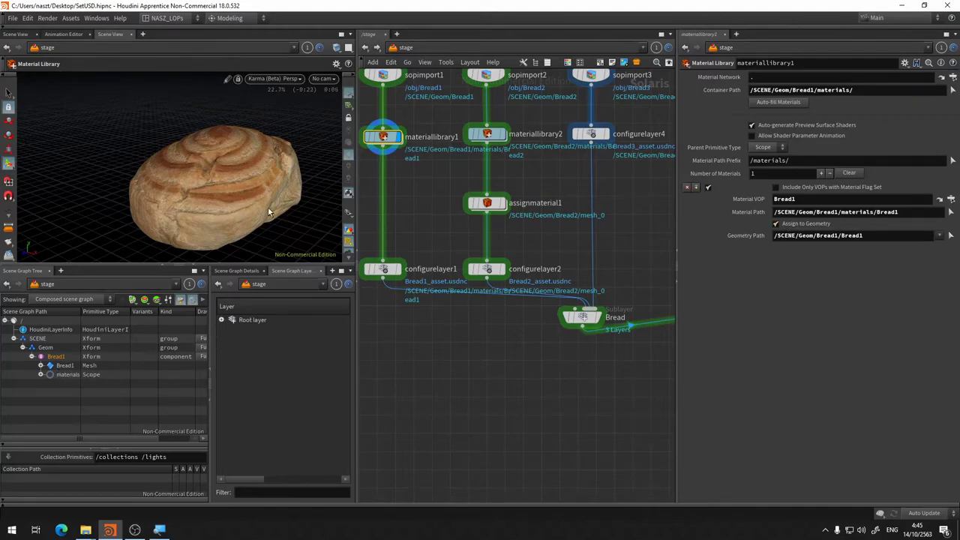
{"action": "left_click", "coordinate": [503, 135]}
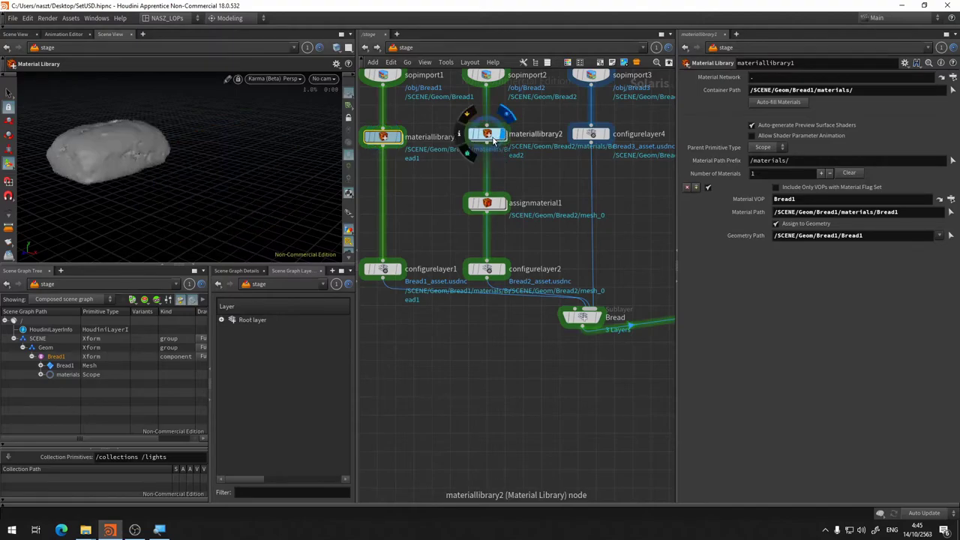
{"action": "left_click", "coordinate": [492, 137]}
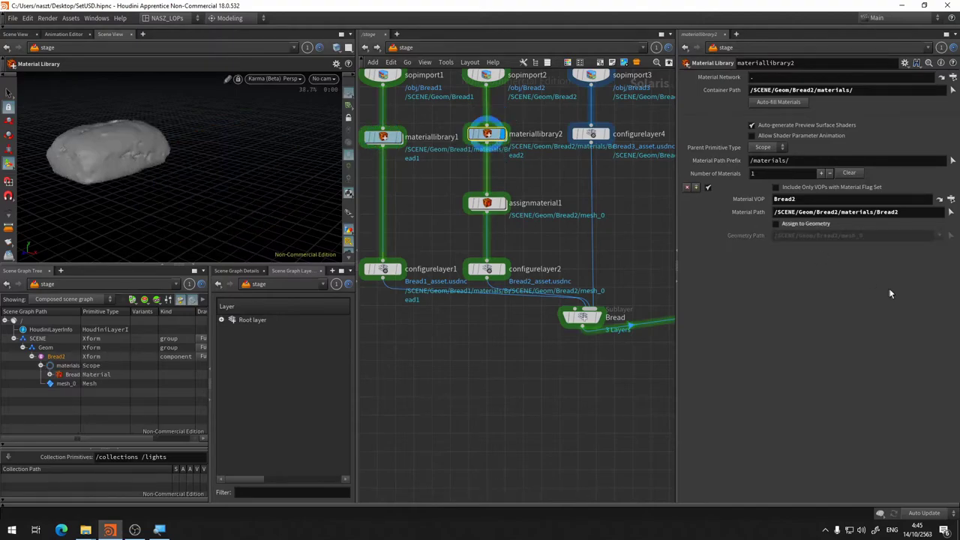
{"action": "left_click", "coordinate": [501, 204]}
{"action": "left_click", "coordinate": [486, 208]}
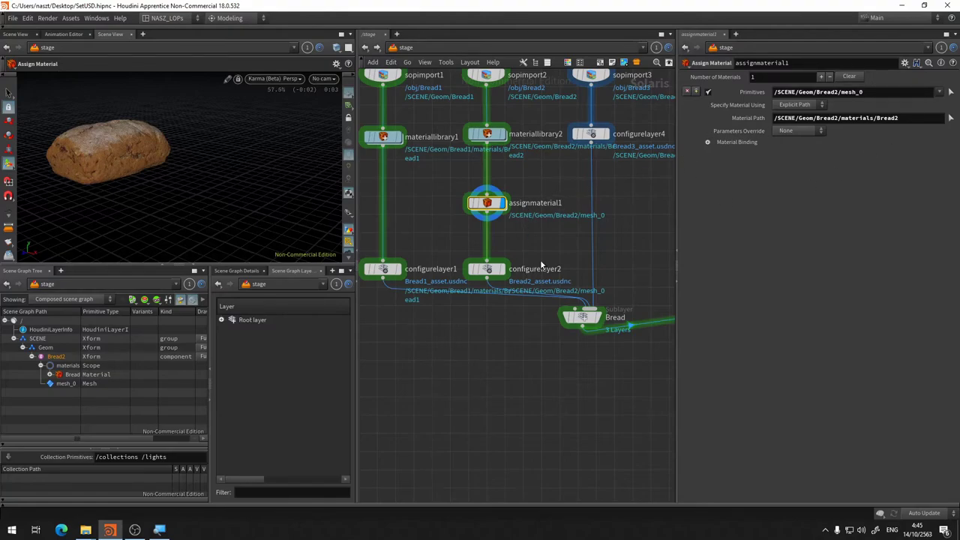
{"action": "middle_click_drag", "start_coordinate": [587, 325], "coordinate": [542, 266]}
Move the Bread node and the five sublayer nodes lower in the network
{"action": "left_click_drag", "start_coordinate": [542, 266], "coordinate": [547, 299]}
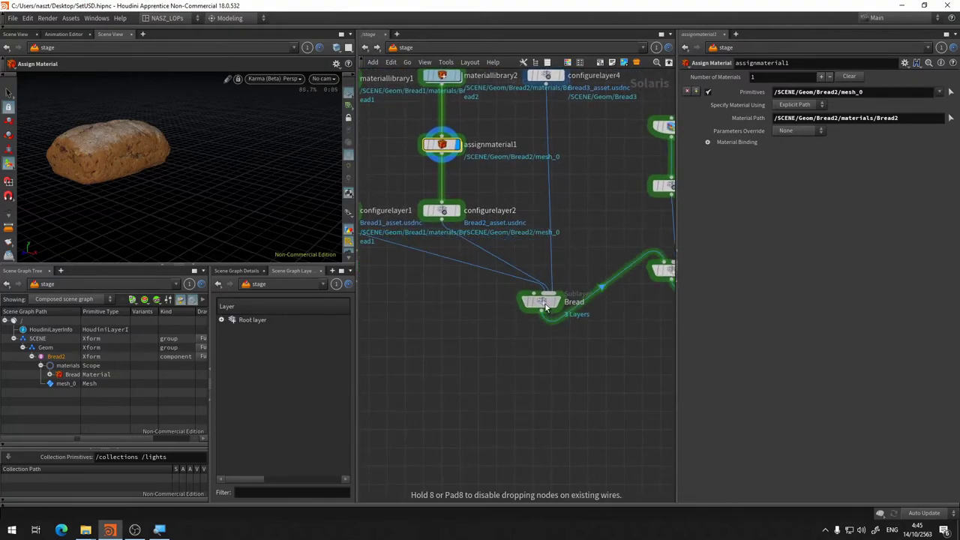
{"action": "scroll", "coordinate": [621, 213], "scroll_direction": "down", "scroll_amount": 3}
{"action": "scroll", "coordinate": [546, 237], "scroll_direction": "down", "scroll_amount": 3}
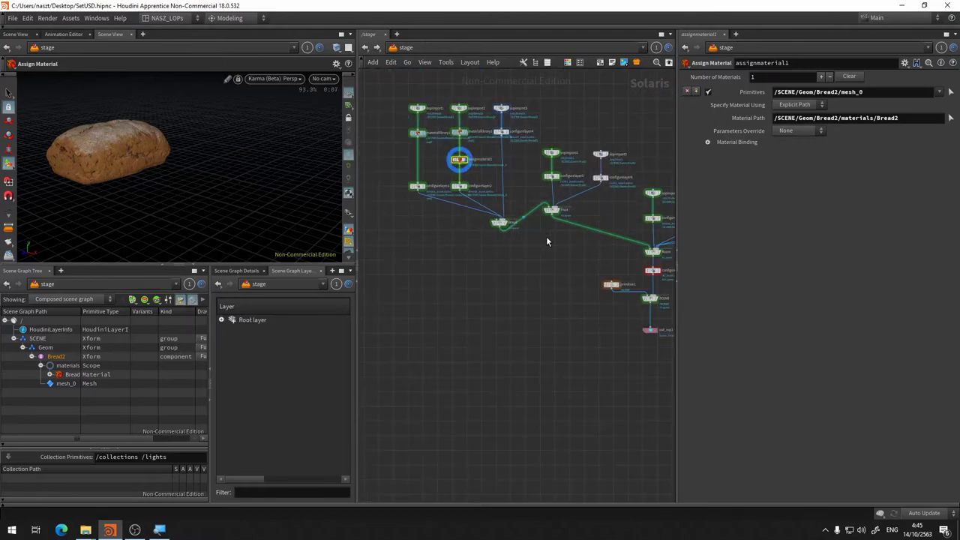
{"action": "mouse_move", "coordinate": [642, 119]}
{"action": "left_mouse_down"}
{"action": "mouse_move", "coordinate": [540, 223]}
{"action": "mouse_move", "coordinate": [555, 222]}
{"action": "mouse_move", "coordinate": [558, 242]}
{"action": "left_mouse_up"}
{"action": "scroll", "coordinate": [442, 245], "scroll_direction": "up", "scroll_amount": 5}
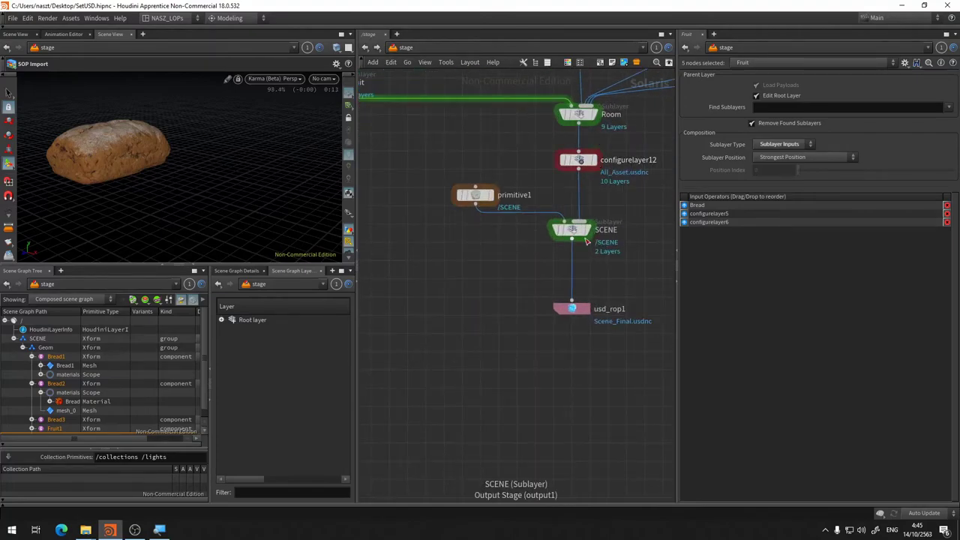
Display the SCENE node's output and switch the preview from Karma to Houdini GL
{"action": "left_click", "coordinate": [593, 209]}
{"action": "left_click", "coordinate": [572, 229]}
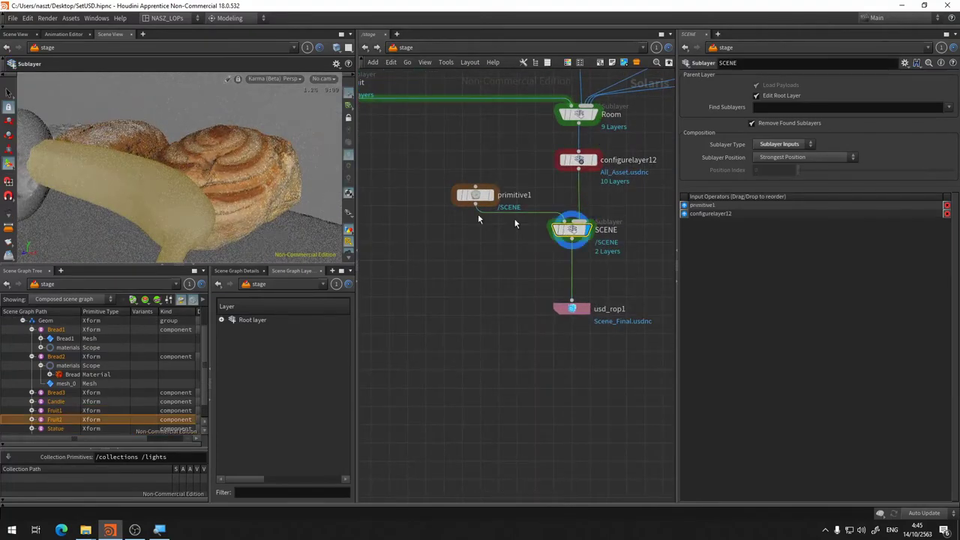
{"action": "mouse_move", "coordinate": [255, 188]}
{"action": "left_mouse_down"}
{"action": "mouse_move", "coordinate": [211, 135]}
{"action": "mouse_move", "coordinate": [219, 155]}
{"action": "mouse_move", "coordinate": [210, 168]}
{"action": "mouse_move", "coordinate": [168, 182]}
{"action": "mouse_move", "coordinate": [184, 190]}
{"action": "mouse_move", "coordinate": [176, 133]}
{"action": "mouse_move", "coordinate": [201, 145]}
{"action": "left_mouse_up"}
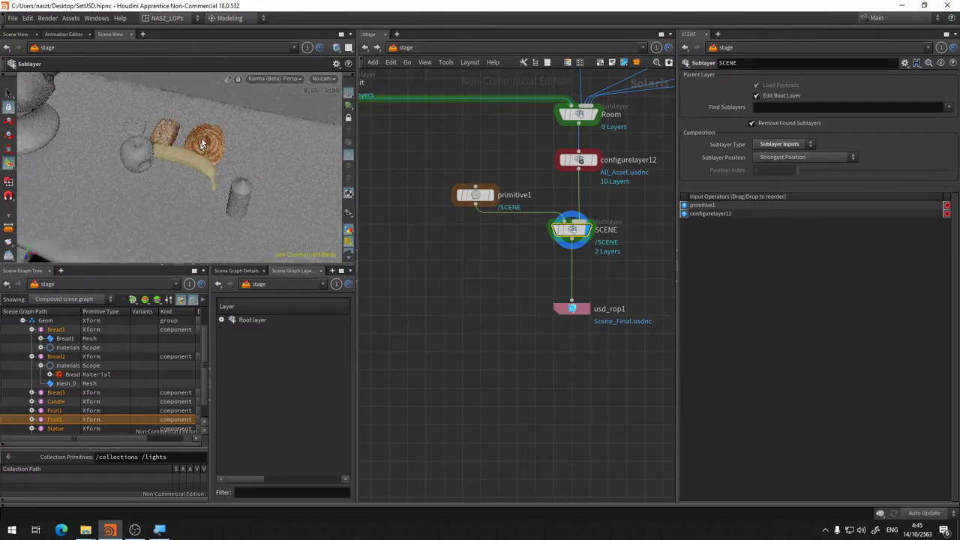
{"action": "left_click_drag", "start_coordinate": [203, 217], "coordinate": [172, 180]}
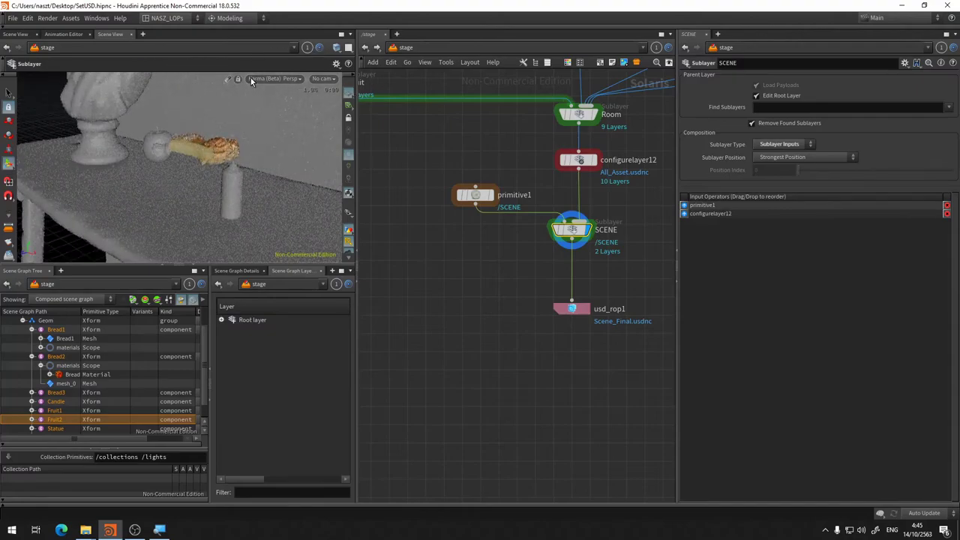
{"action": "left_click", "coordinate": [265, 79]}
{"action": "left_click", "coordinate": [273, 115]}
{"action": "mouse_move", "coordinate": [261, 209]}
{"action": "left_mouse_down"}
{"action": "mouse_move", "coordinate": [225, 192]}
{"action": "mouse_move", "coordinate": [257, 200]}
{"action": "mouse_move", "coordinate": [268, 176]}
{"action": "mouse_move", "coordinate": [270, 206]}
{"action": "mouse_move", "coordinate": [287, 186]}
{"action": "mouse_move", "coordinate": [303, 195]}
{"action": "left_mouse_up"}
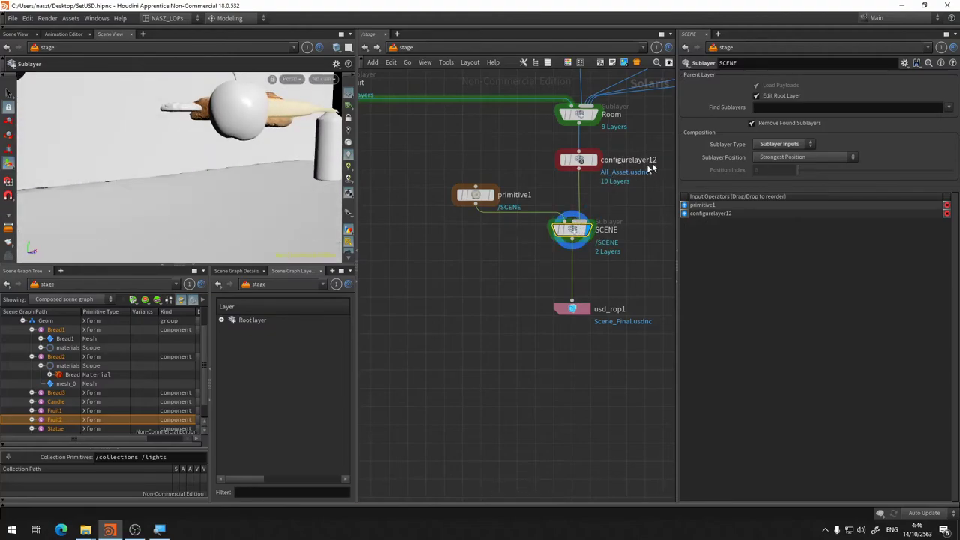
Move configurelayer12, primitive1, SCENE and usd_rop1 lower beneath the Room node
{"action": "left_click_drag", "start_coordinate": [643, 144], "coordinate": [417, 268]}
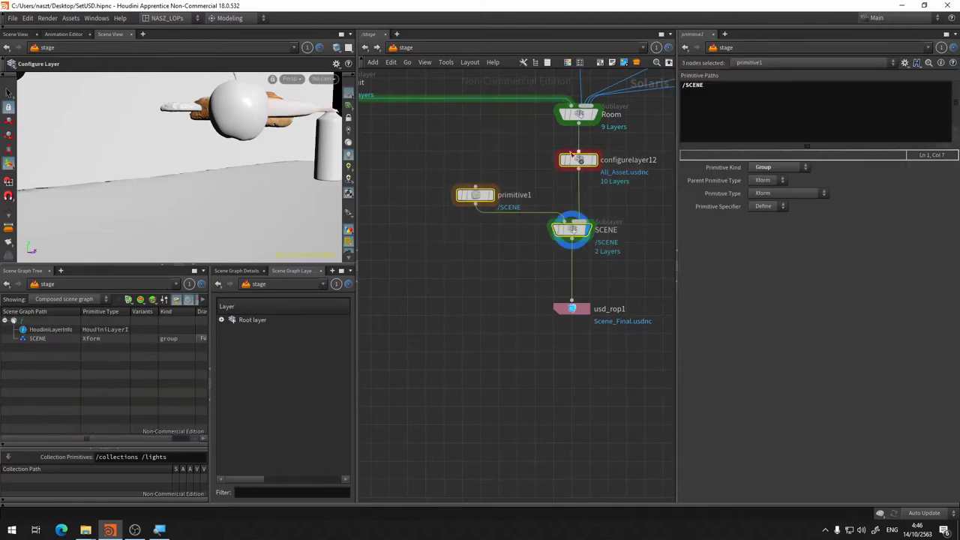
{"action": "left_click_drag", "start_coordinate": [649, 142], "coordinate": [420, 387]}
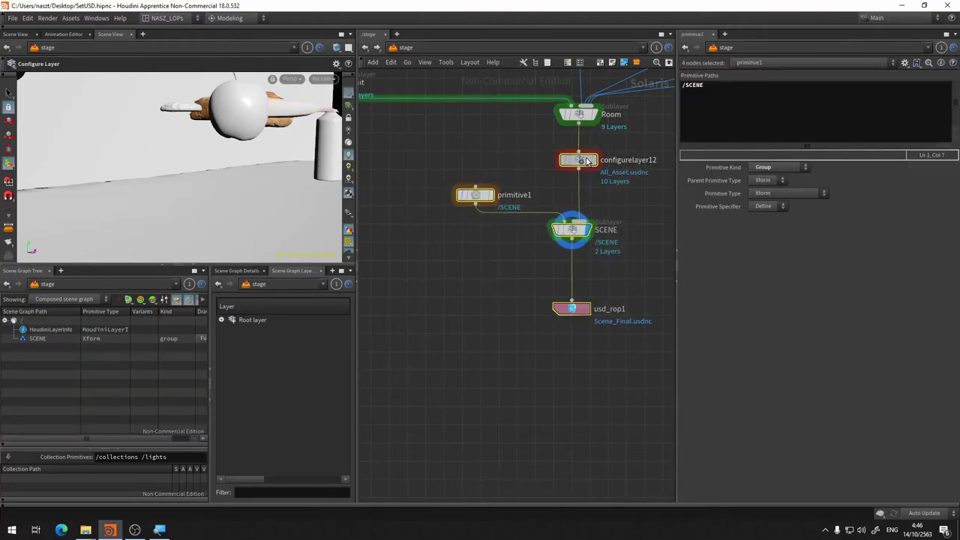
{"action": "left_click_drag", "start_coordinate": [588, 159], "coordinate": [589, 241]}
{"action": "mouse_move", "coordinate": [610, 167]}
{"action": "middle_mouse_down"}
{"action": "mouse_move", "coordinate": [567, 180]}
{"action": "mouse_move", "coordinate": [597, 206]}
{"action": "middle_mouse_up"}
{"action": "left_click", "coordinate": [598, 178]}
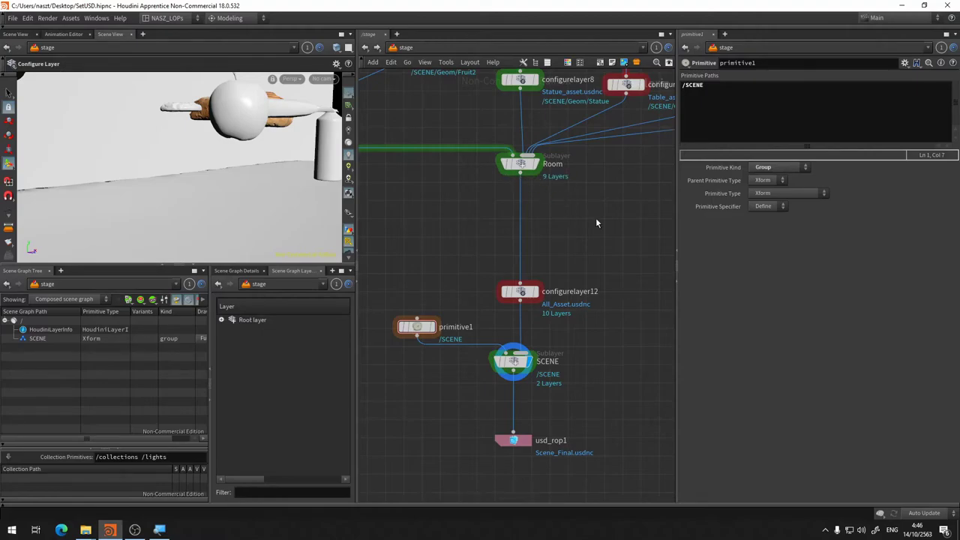
Save SetUSD.hipnc with Ctrl+S
{"action": "key", "text": "ctrl+s"}
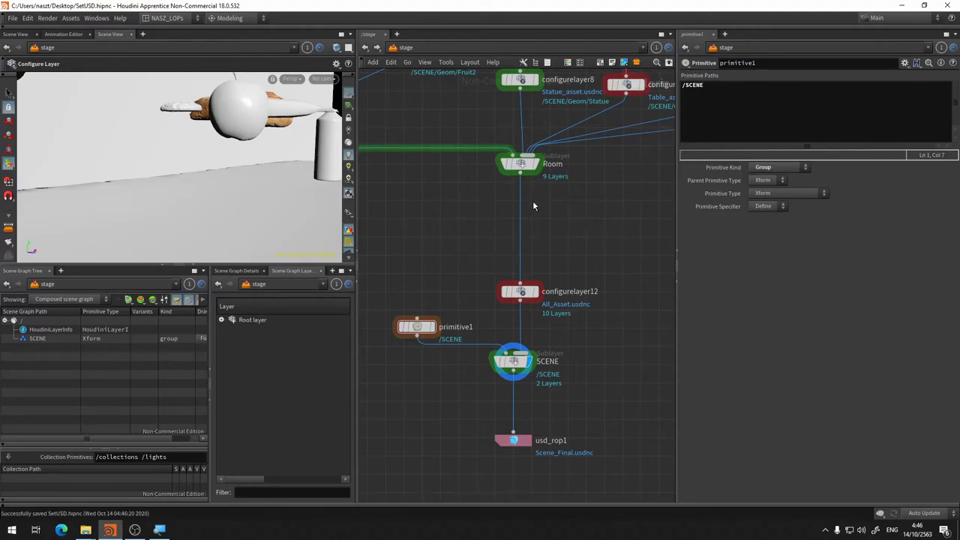
{"action": "key", "text": "Escape"}
{"action": "left_click_drag", "start_coordinate": [180, 150], "coordinate": [113, 210]}
{"action": "key", "text": "Return"}
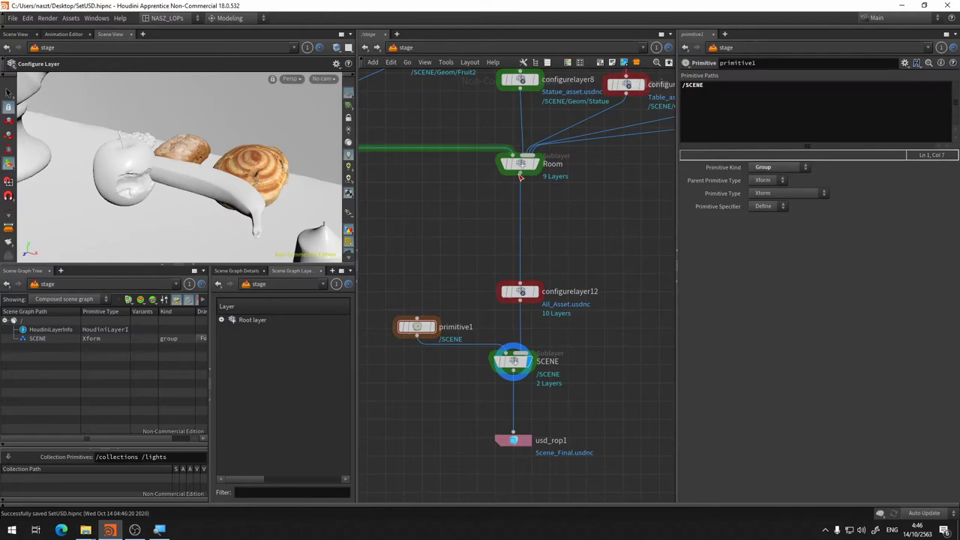
{"action": "key", "text": "Tab"}
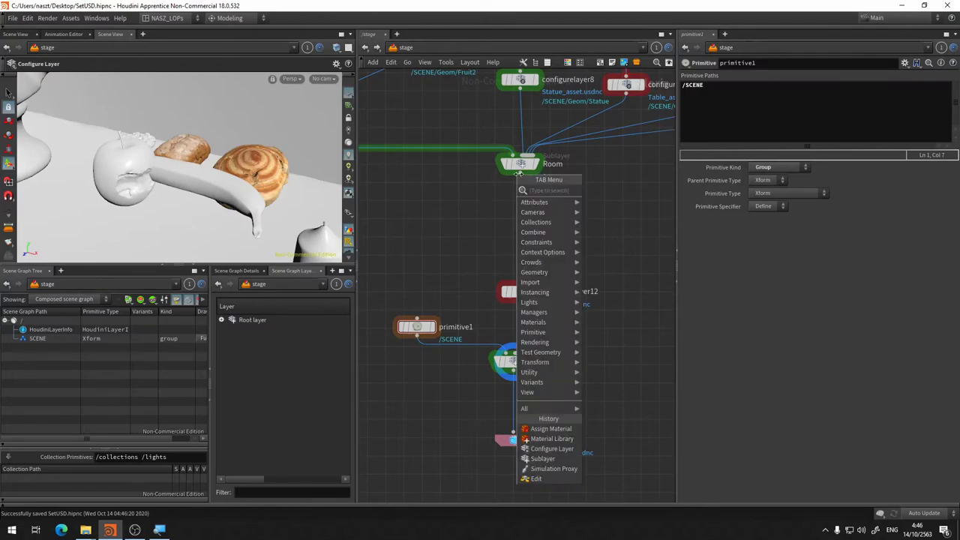
Add an Edit node via the 'ed' search on the Room wire, dismissing the Python errors
{"action": "type", "text": "edit"}
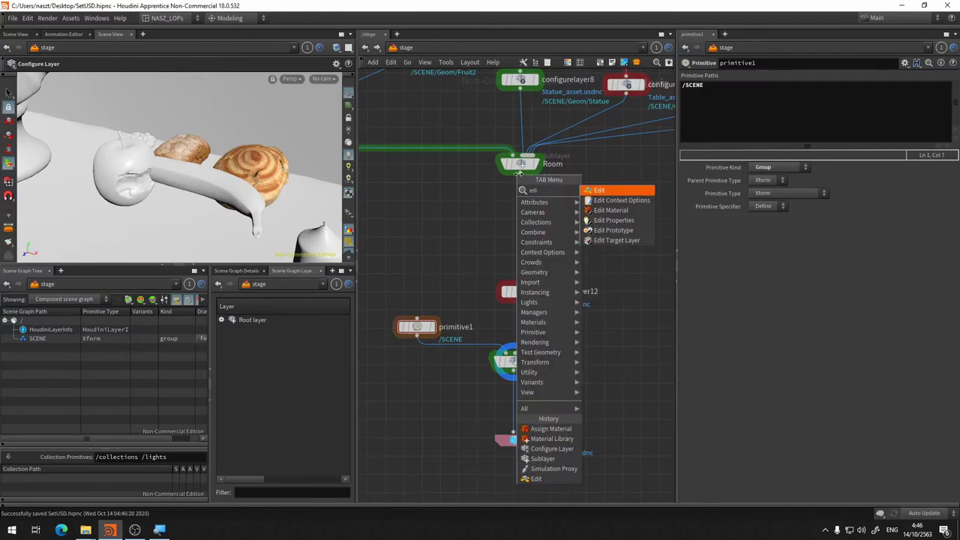
{"action": "left_click", "coordinate": [613, 191]}
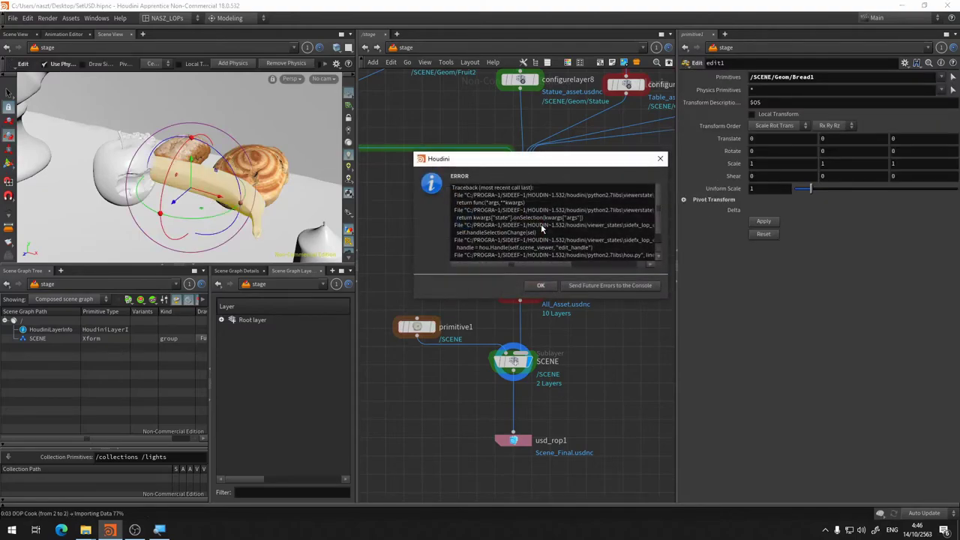
{"action": "left_click", "coordinate": [540, 287]}
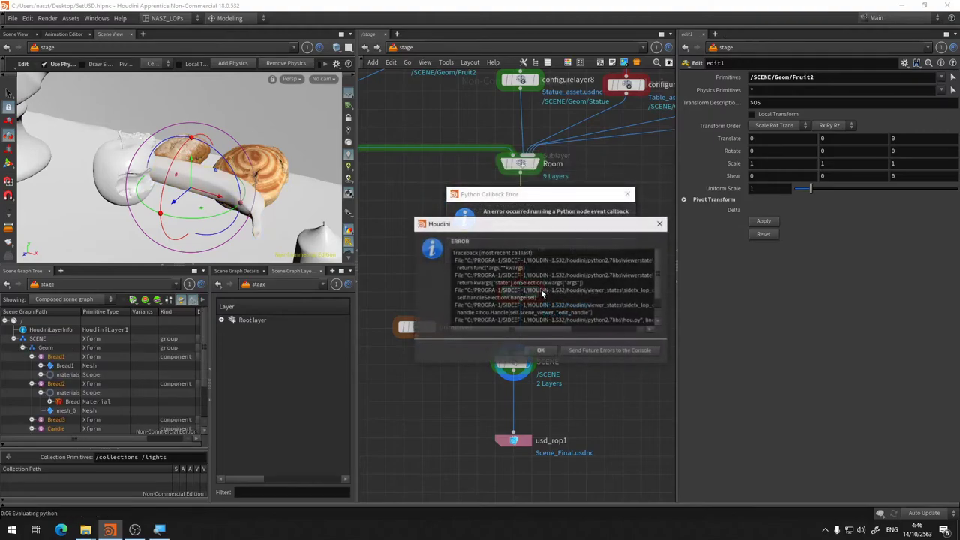
{"action": "left_click", "coordinate": [543, 353]}
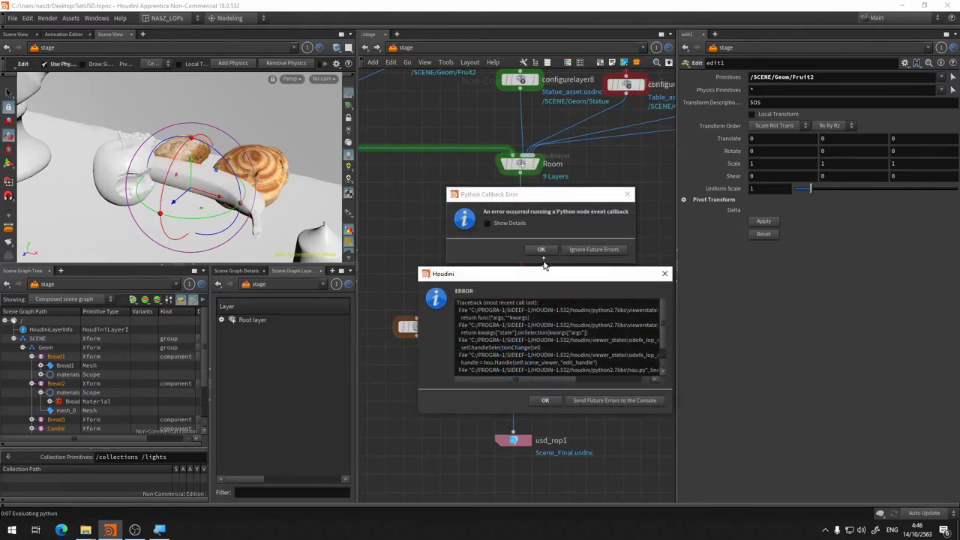
{"action": "left_click", "coordinate": [548, 397]}
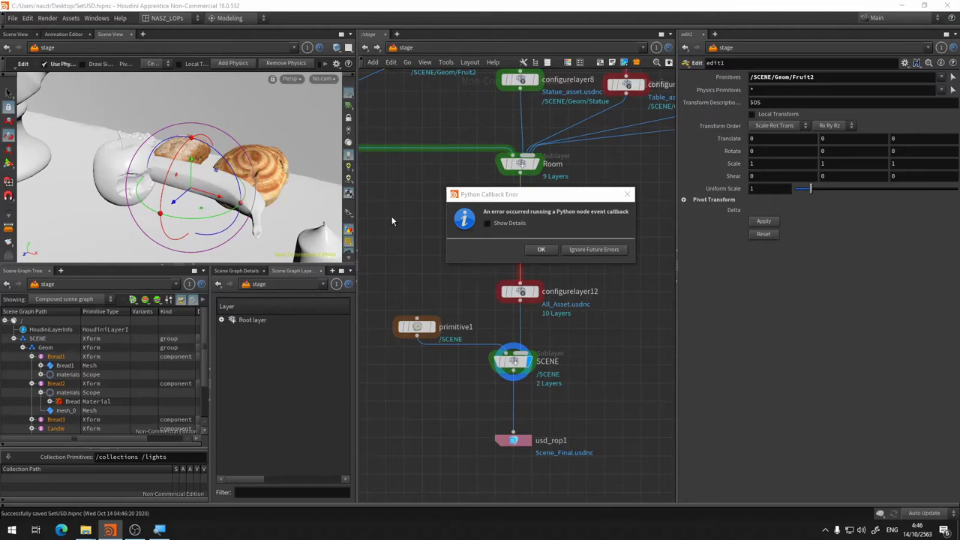
{"action": "left_click", "coordinate": [592, 250]}
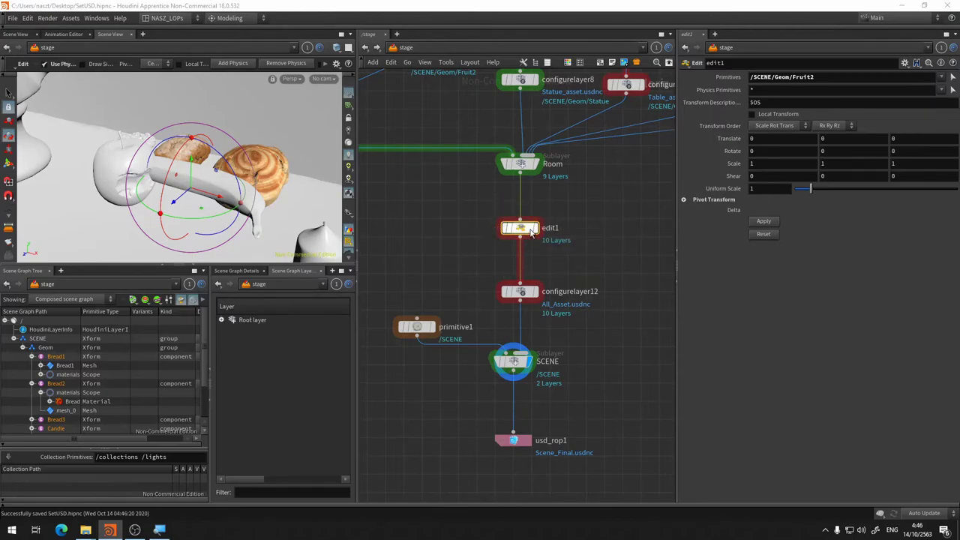
Display edit1's result, widen the viewport and scene graph panes, and collapse the Bread1 and Bread2 entries
{"action": "left_click", "coordinate": [539, 208]}
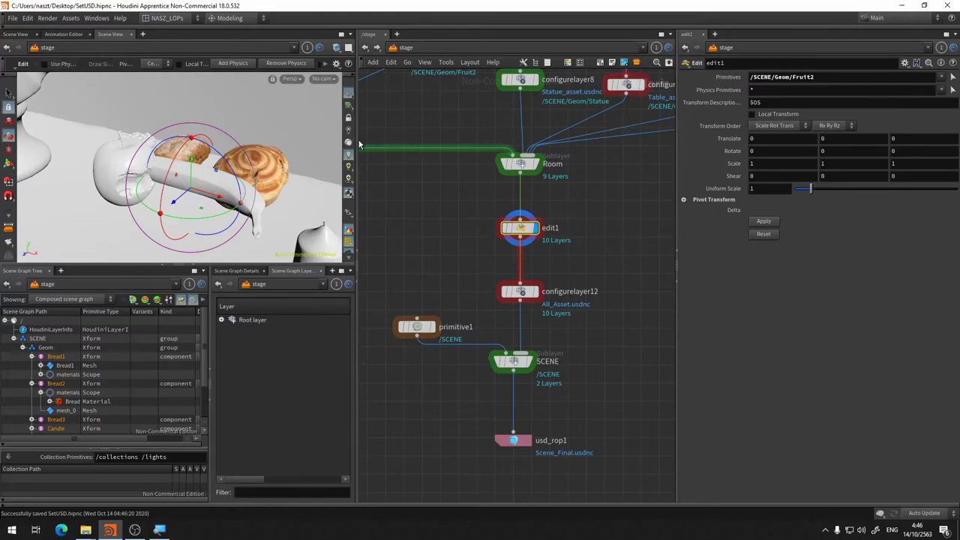
{"action": "left_click_drag", "start_coordinate": [359, 144], "coordinate": [434, 142]}
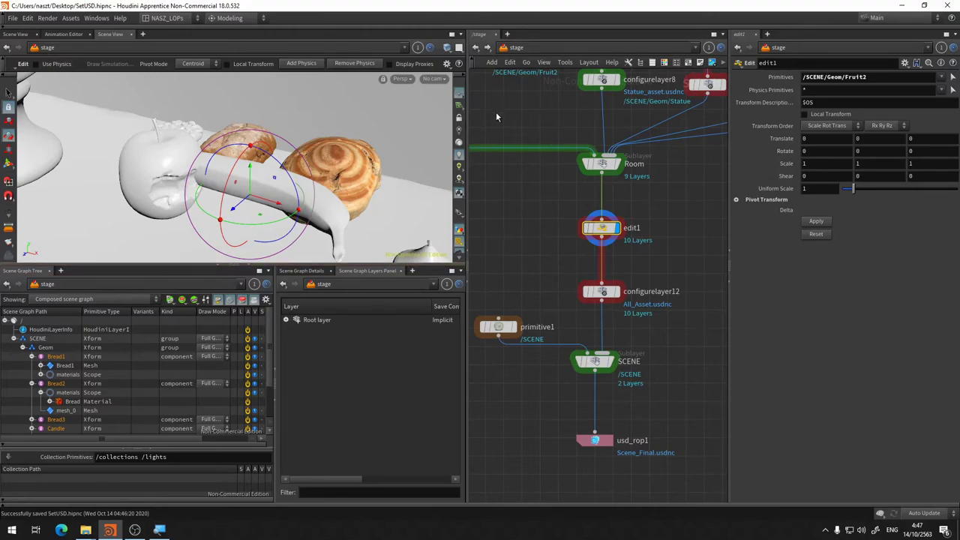
{"action": "left_click", "coordinate": [31, 357]}
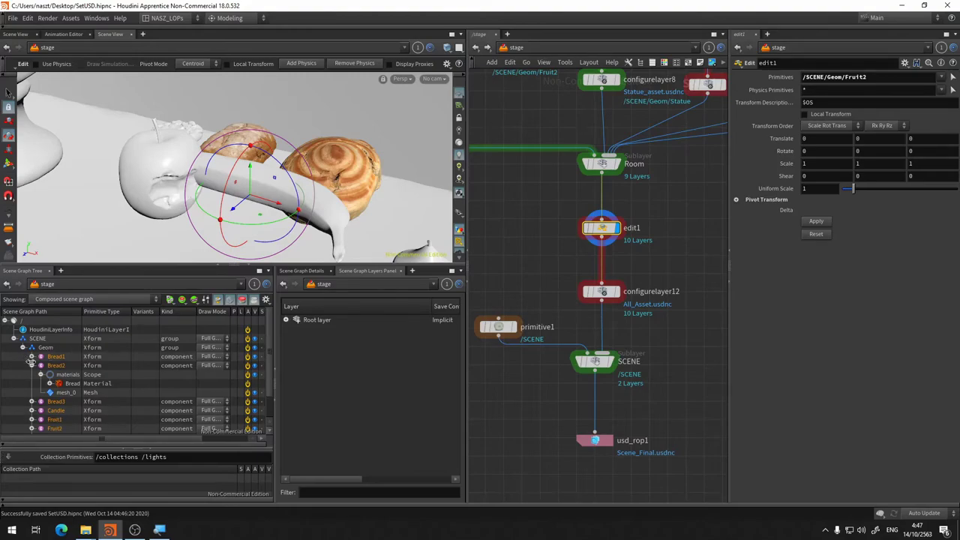
{"action": "left_click", "coordinate": [32, 365]}
Orbit the view around the table and dismiss the Python callback error
{"action": "key", "text": "Escape"}
{"action": "mouse_move", "coordinate": [330, 120]}
{"action": "left_mouse_down"}
{"action": "mouse_move", "coordinate": [294, 185]}
{"action": "mouse_move", "coordinate": [207, 178]}
{"action": "mouse_move", "coordinate": [216, 144]}
{"action": "mouse_move", "coordinate": [231, 146]}
{"action": "left_mouse_up"}
{"action": "key", "text": "Return"}
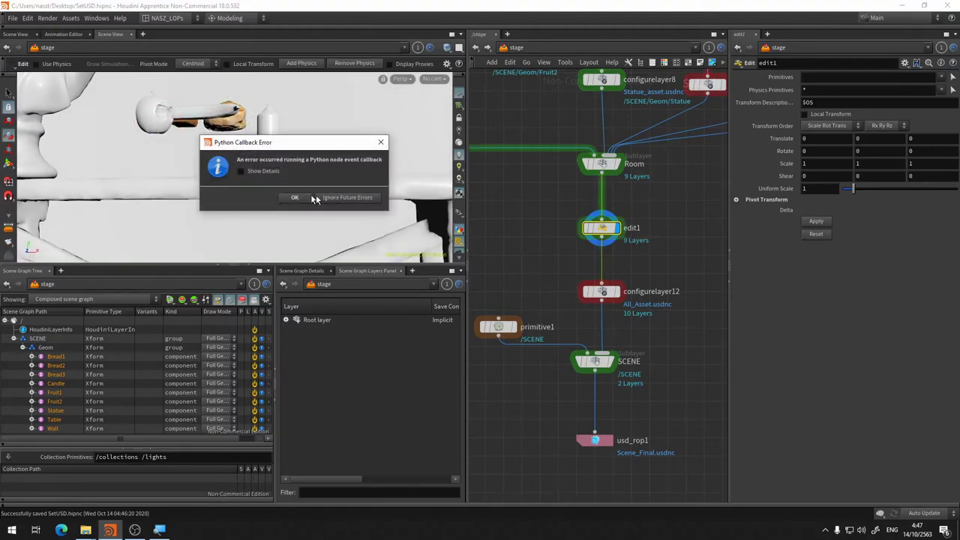
{"action": "left_click", "coordinate": [314, 198]}
{"action": "key", "text": "Escape"}
{"action": "mouse_move", "coordinate": [300, 188]}
{"action": "left_mouse_down"}
{"action": "mouse_move", "coordinate": [262, 180]}
{"action": "mouse_move", "coordinate": [311, 170]}
{"action": "mouse_move", "coordinate": [328, 141]}
{"action": "left_mouse_up"}
{"action": "key", "text": "Return"}
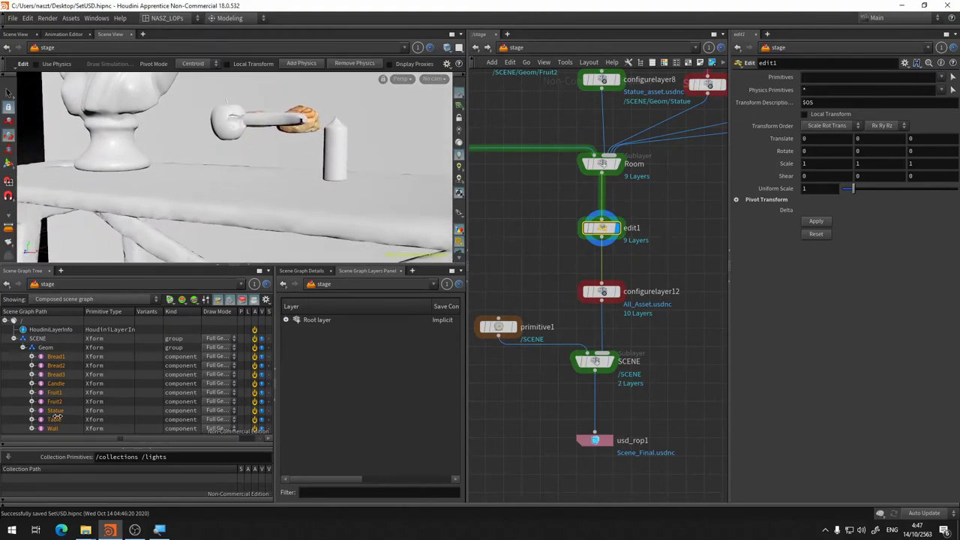
Select the Statue in edit1 and lift it above the table to Y translate 1.81947
{"action": "left_click", "coordinate": [60, 410]}
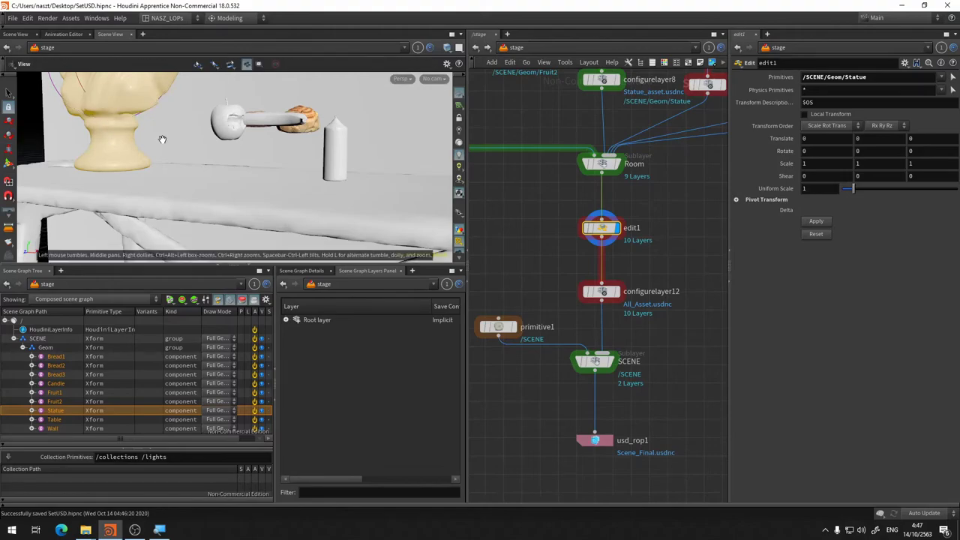
{"action": "mouse_move", "coordinate": [601, 229]}
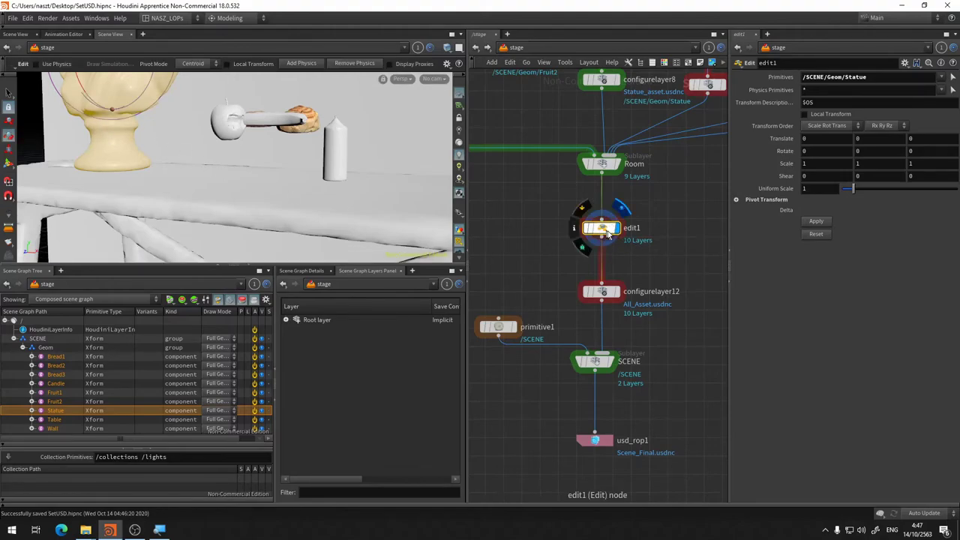
{"action": "left_click", "coordinate": [620, 208]}
{"action": "mouse_move", "coordinate": [163, 216]}
{"action": "left_mouse_down"}
{"action": "mouse_move", "coordinate": [130, 170]}
{"action": "mouse_move", "coordinate": [161, 167]}
{"action": "left_mouse_up"}
{"action": "key", "text": "Return"}
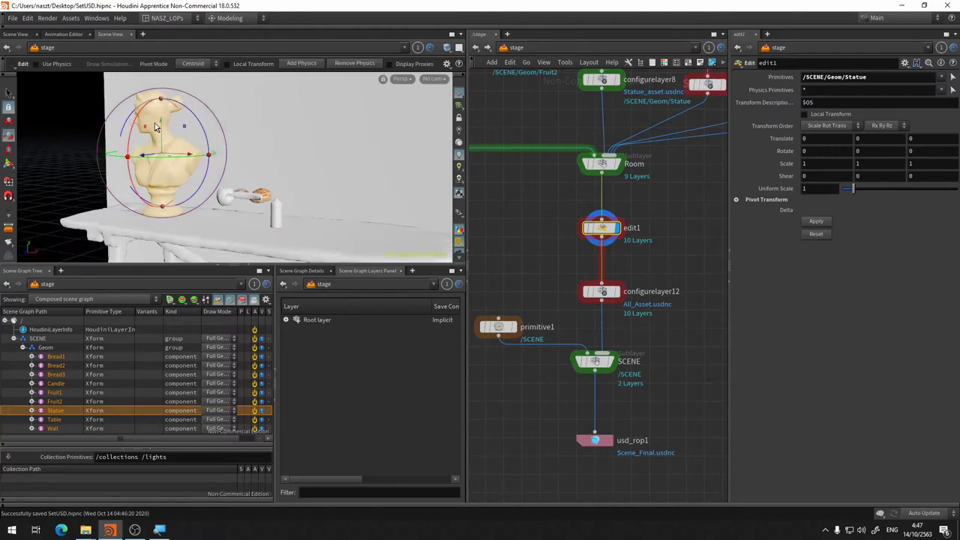
{"action": "left_click_drag", "start_coordinate": [164, 125], "coordinate": [162, 118]}
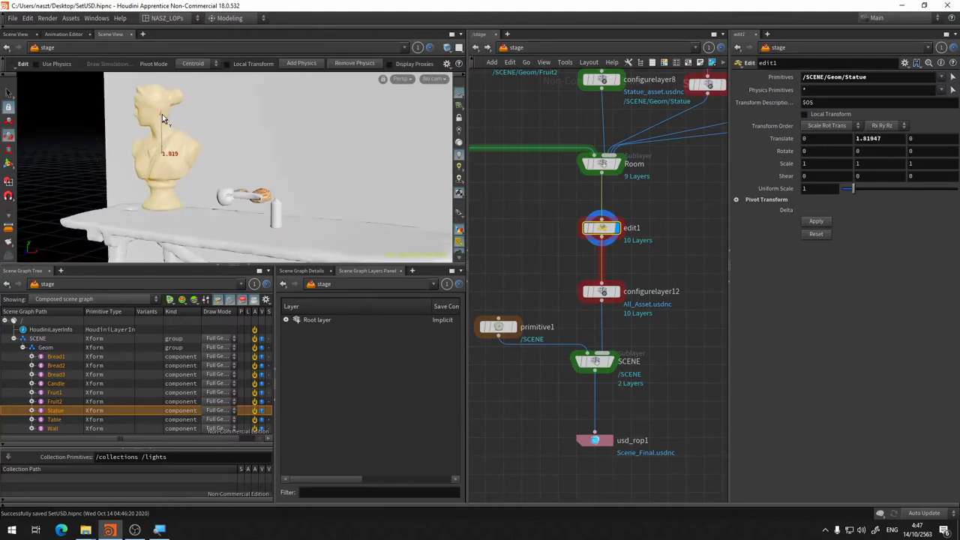
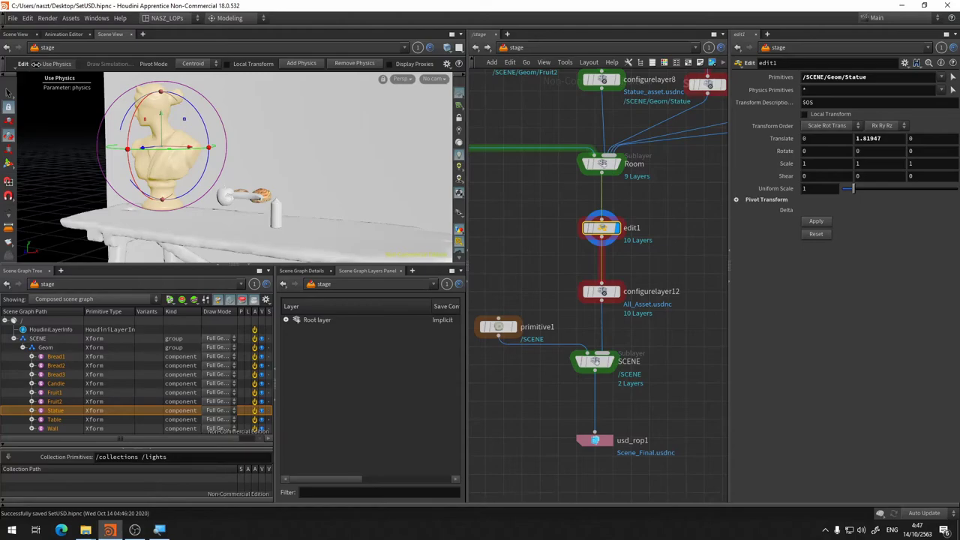
Enable Use Physics and test dragging the statue down onto the table, undoing the drag
{"action": "left_click", "coordinate": [36, 64]}
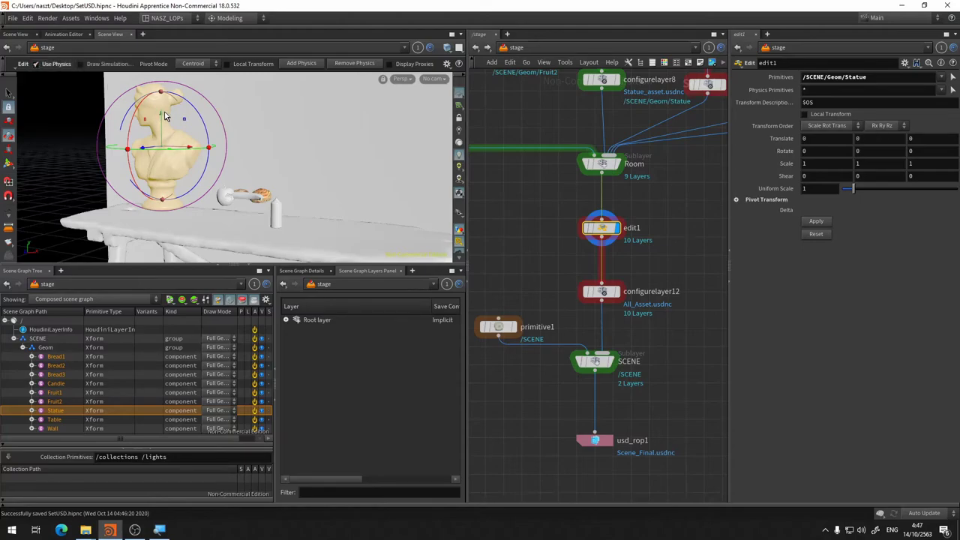
{"action": "left_click_drag", "start_coordinate": [164, 118], "coordinate": [169, 161]}
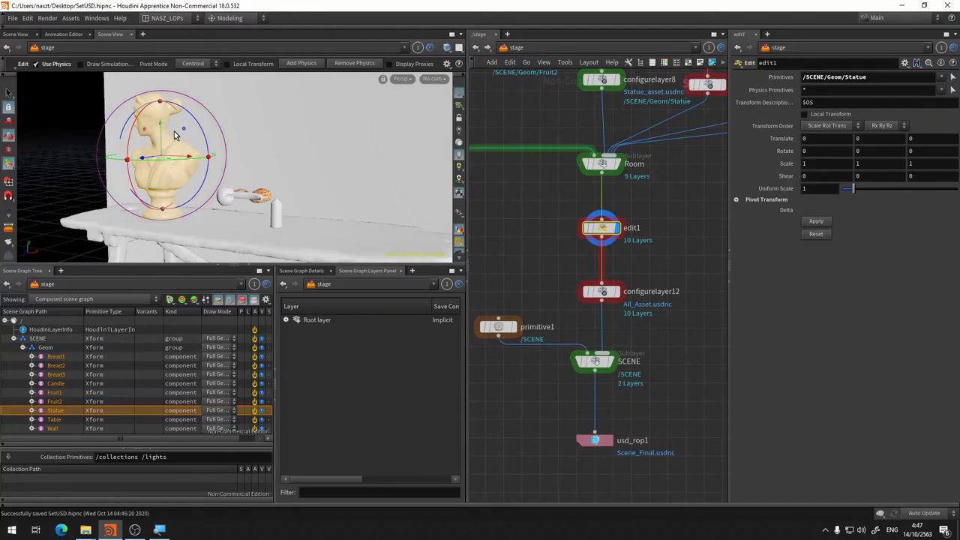
{"action": "left_click_drag", "start_coordinate": [174, 140], "coordinate": [184, 159]}
{"action": "key", "text": "ctrl+z"}
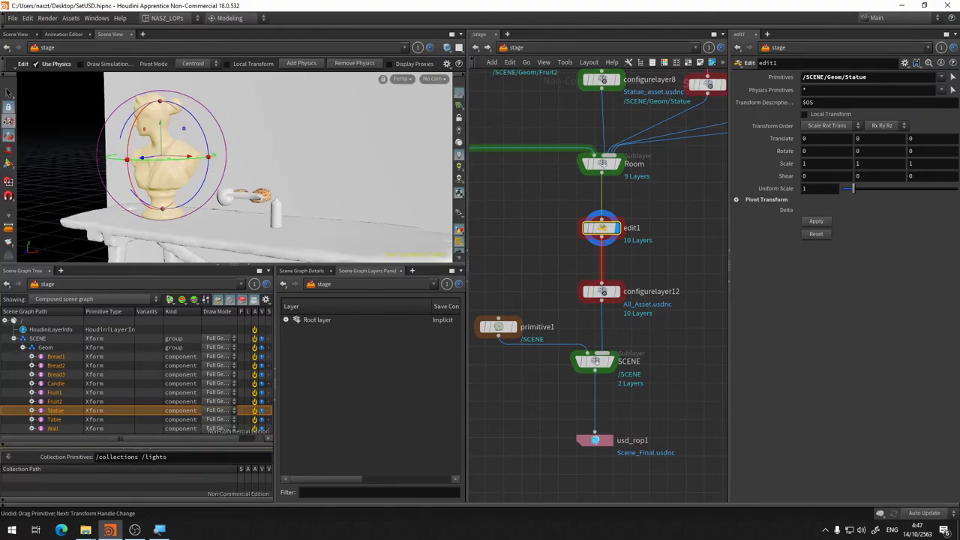
Try rotating, tipping and tilting the statue, undoing each attempt back to upright
{"action": "mouse_move", "coordinate": [182, 122]}
{"action": "left_mouse_down"}
{"action": "mouse_move", "coordinate": [188, 116]}
{"action": "mouse_move", "coordinate": [188, 143]}
{"action": "left_mouse_up"}
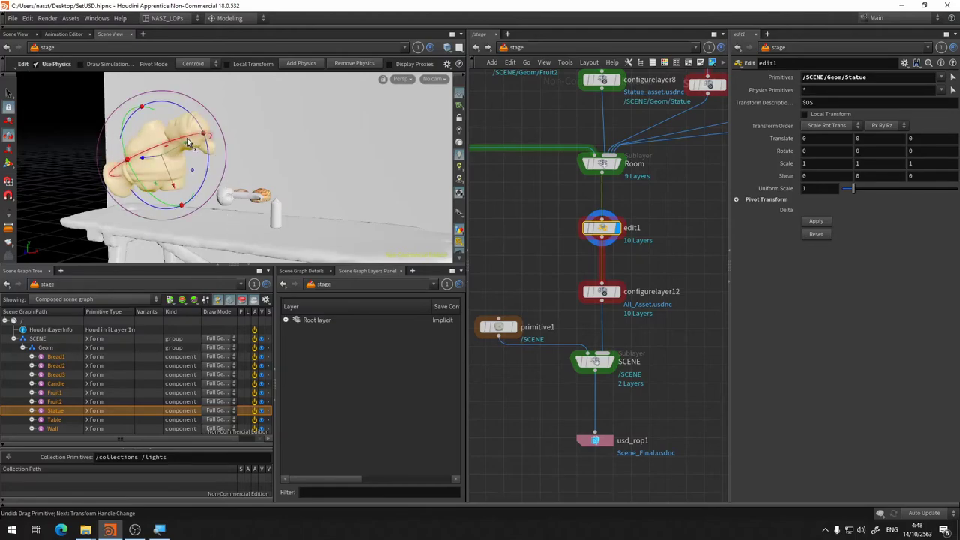
{"action": "mouse_move", "coordinate": [166, 171]}
{"action": "left_mouse_down"}
{"action": "mouse_move", "coordinate": [185, 218]}
{"action": "mouse_move", "coordinate": [159, 139]}
{"action": "mouse_move", "coordinate": [194, 247]}
{"action": "left_mouse_up"}
{"action": "key", "text": "ctrl+z"}
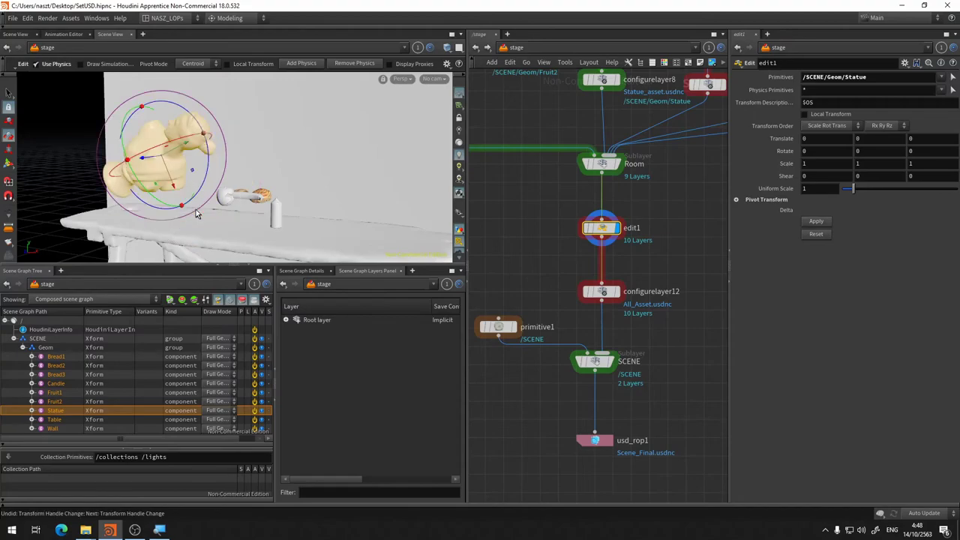
{"action": "key", "text": "ctrl+z"}
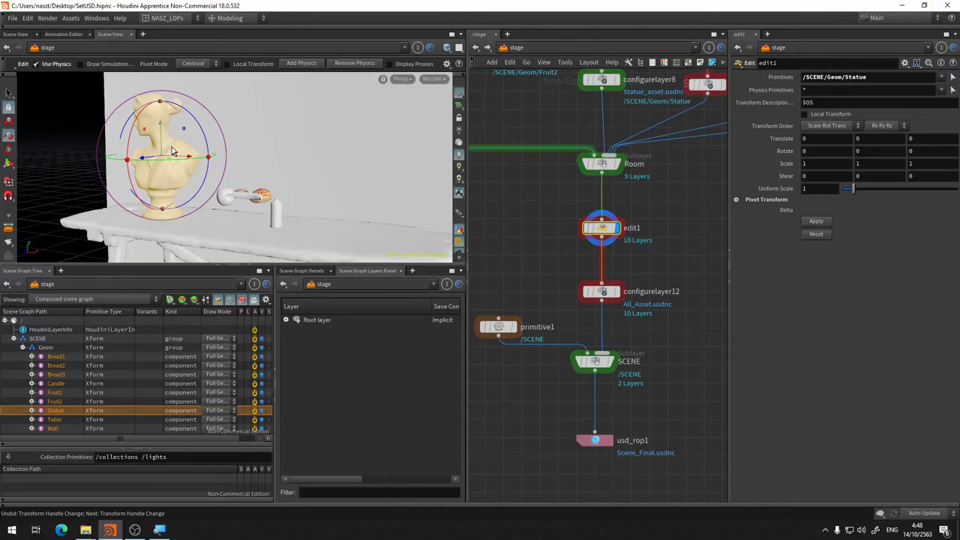
{"action": "mouse_move", "coordinate": [176, 140]}
{"action": "left_mouse_down"}
{"action": "mouse_move", "coordinate": [188, 197]}
{"action": "mouse_move", "coordinate": [193, 189]}
{"action": "left_mouse_up"}
{"action": "key", "text": "ctrl+z"}
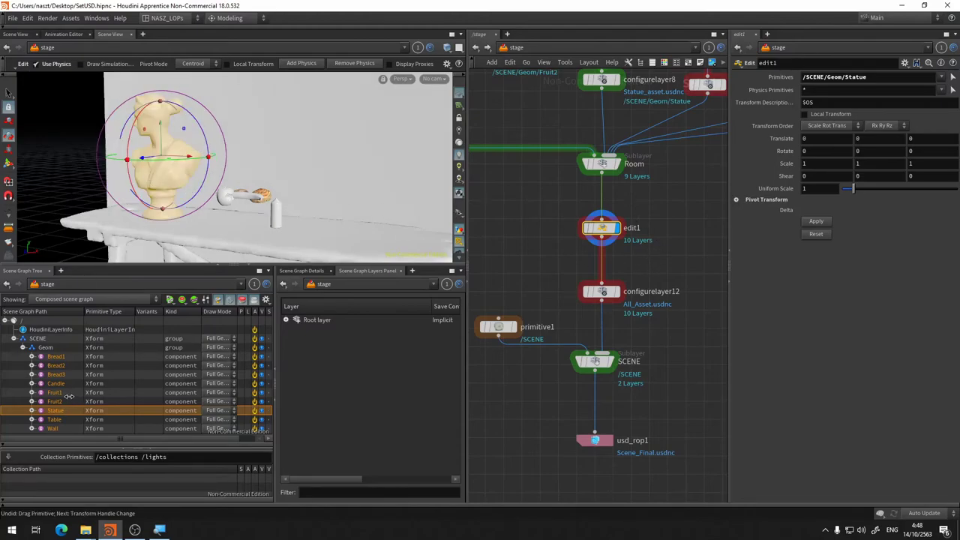
Reselect the Statue and knock it over onto the table
{"action": "left_click", "coordinate": [49, 428]}
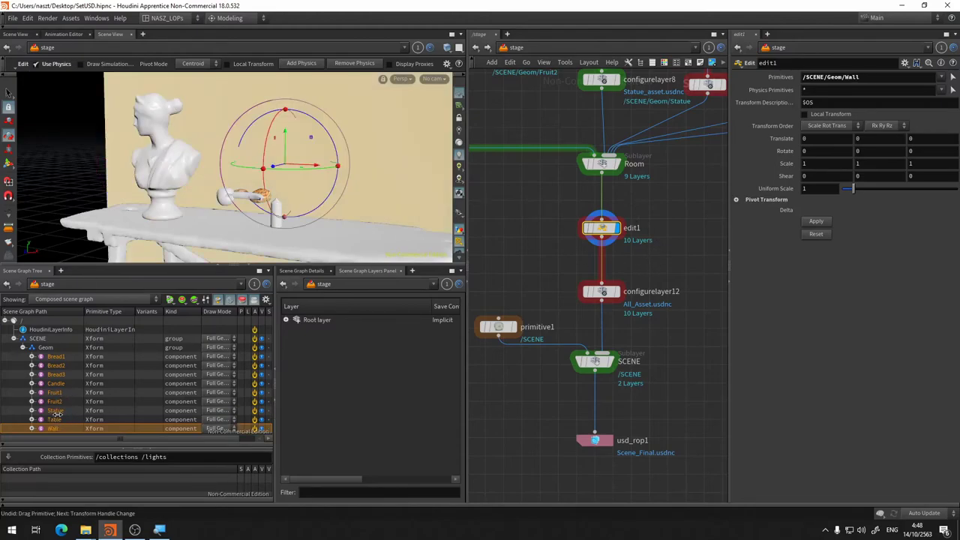
{"action": "left_click", "coordinate": [51, 410]}
{"action": "mouse_move", "coordinate": [169, 146]}
{"action": "left_mouse_down"}
{"action": "mouse_move", "coordinate": [98, 251]}
{"action": "mouse_move", "coordinate": [185, 157]}
{"action": "mouse_move", "coordinate": [238, 170]}
{"action": "mouse_move", "coordinate": [134, 90]}
{"action": "mouse_move", "coordinate": [120, 93]}
{"action": "mouse_move", "coordinate": [114, 239]}
{"action": "mouse_move", "coordinate": [160, 161]}
{"action": "left_mouse_up"}
Lift the fallen statue into the air, drop it onto the table, and undo the drop
{"action": "left_click_drag", "start_coordinate": [171, 202], "coordinate": [137, 120]}
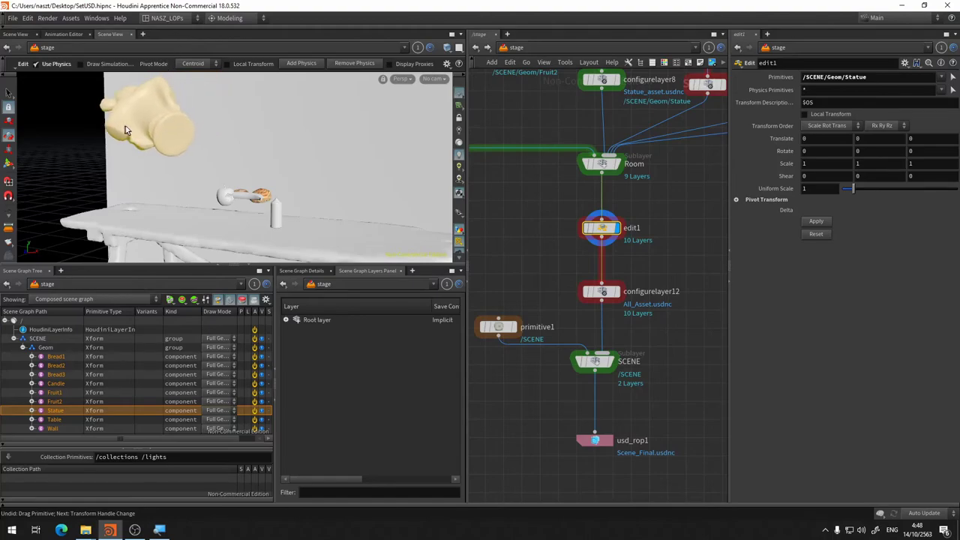
{"action": "left_click_drag", "start_coordinate": [136, 120], "coordinate": [174, 138]}
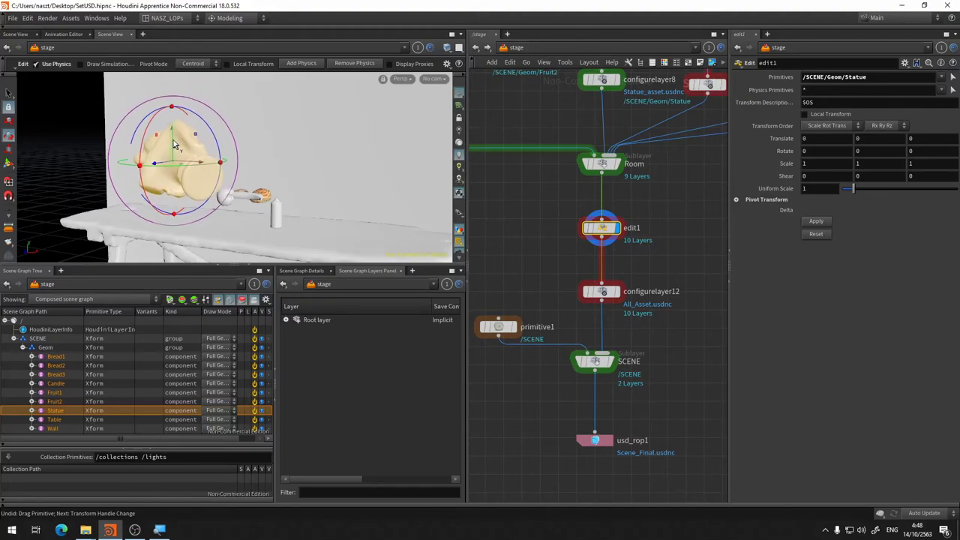
{"action": "left_click_drag", "start_coordinate": [173, 143], "coordinate": [187, 169]}
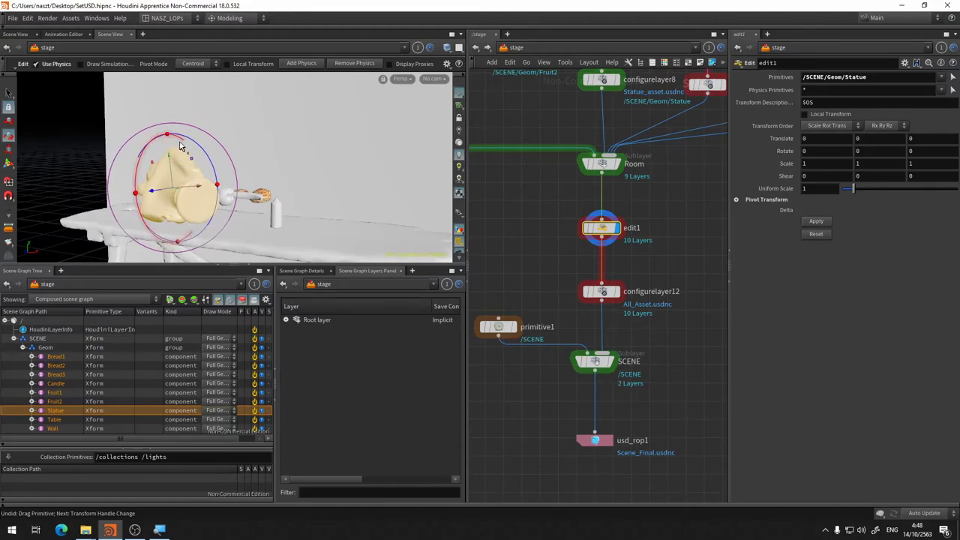
{"action": "left_click_drag", "start_coordinate": [180, 150], "coordinate": [182, 156]}
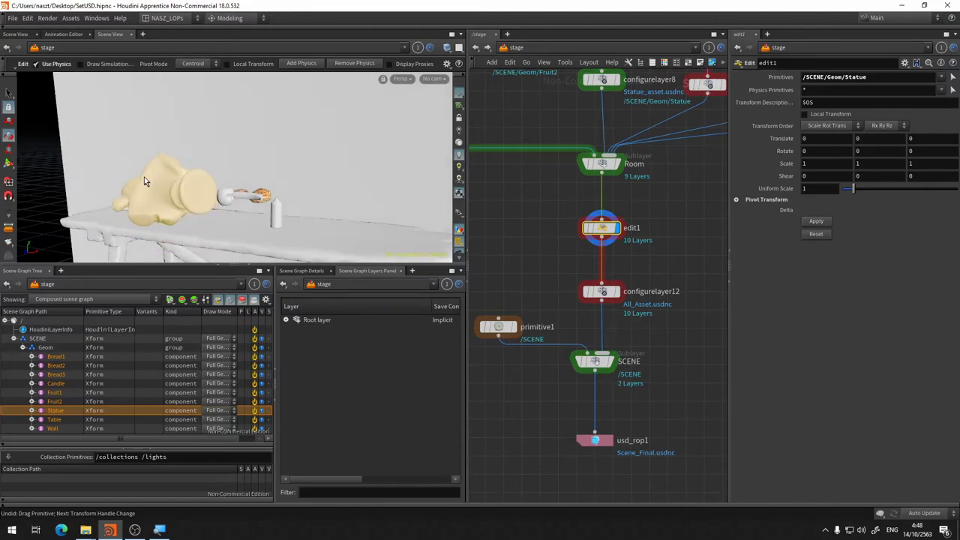
{"action": "key", "text": "ctrl+z"}
Swing the statue around and rotate it back until it stands upright
{"action": "left_click_drag", "start_coordinate": [157, 184], "coordinate": [221, 148]}
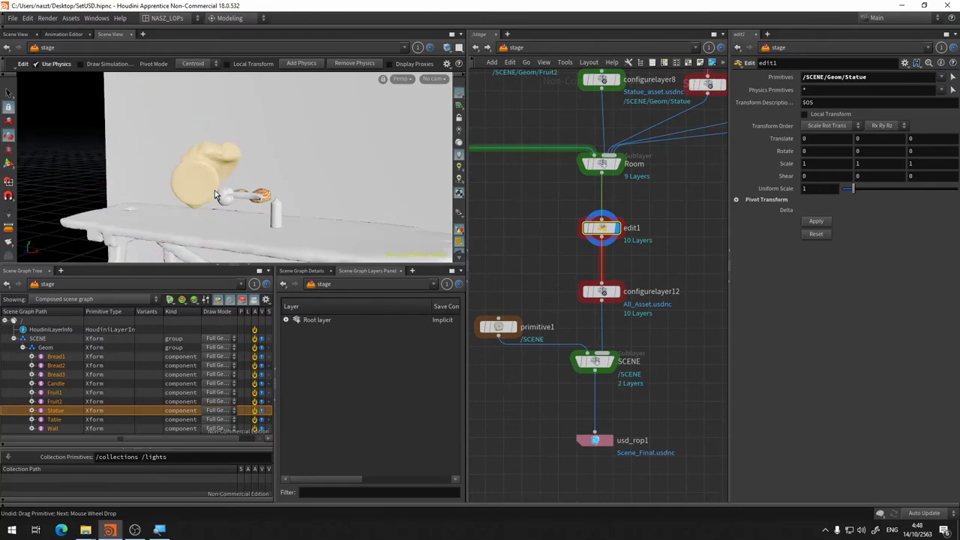
{"action": "left_click_drag", "start_coordinate": [221, 144], "coordinate": [203, 147]}
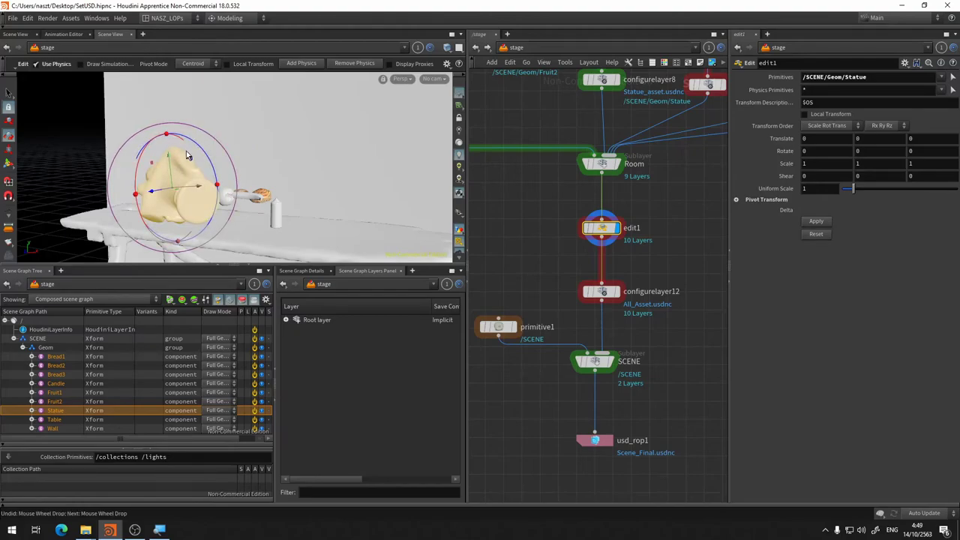
{"action": "left_click_drag", "start_coordinate": [189, 158], "coordinate": [2, 260]}
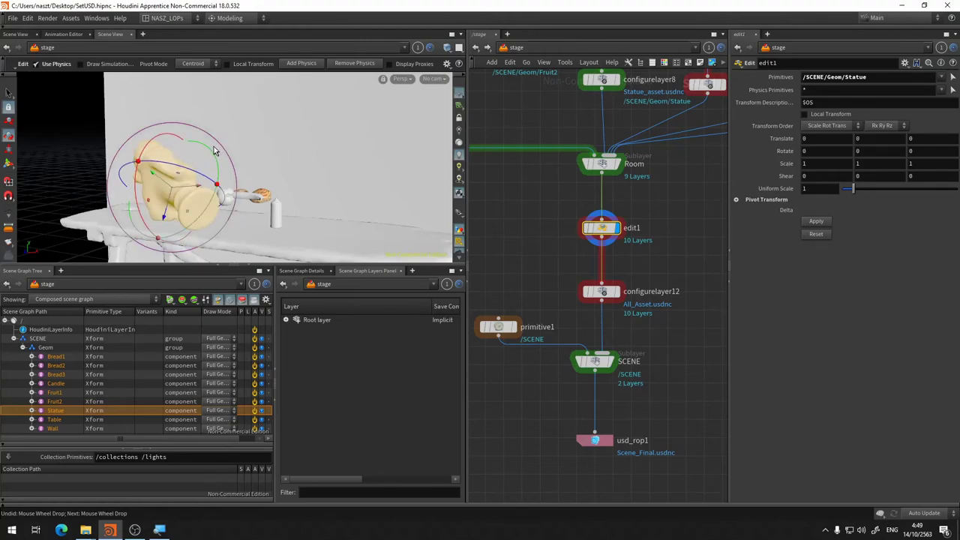
{"action": "left_click_drag", "start_coordinate": [213, 150], "coordinate": [201, 152]}
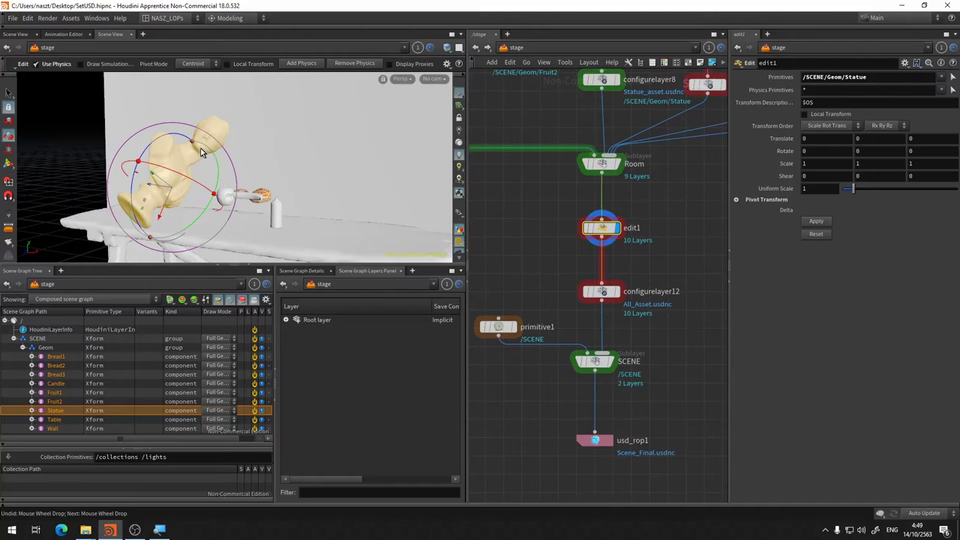
{"action": "left_click_drag", "start_coordinate": [172, 139], "coordinate": [166, 155]}
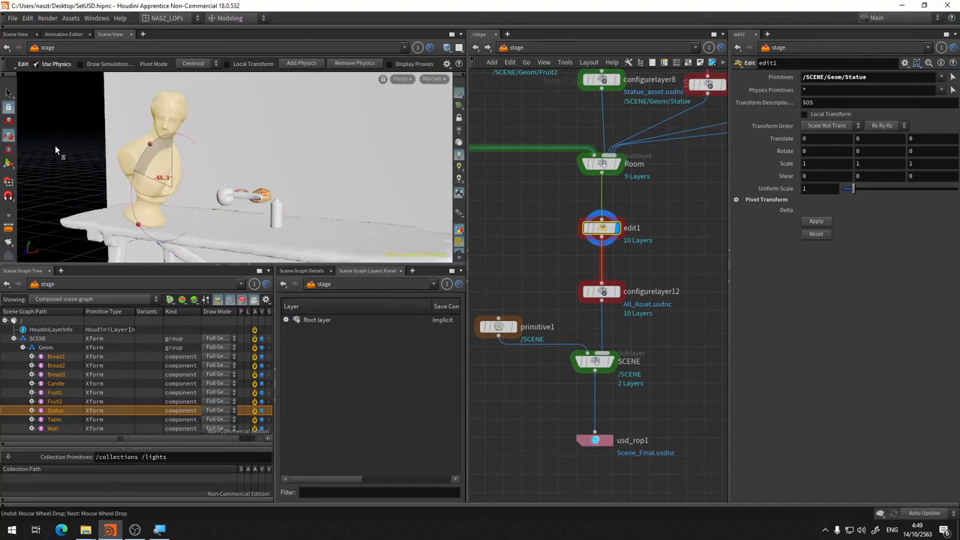
Switch transform handle, push the statue along the table, and orbit the view around it
{"action": "left_click", "coordinate": [7, 120]}
{"action": "mouse_move", "coordinate": [164, 164]}
{"action": "left_mouse_down"}
{"action": "mouse_move", "coordinate": [191, 164]}
{"action": "mouse_move", "coordinate": [198, 35]}
{"action": "mouse_move", "coordinate": [191, 230]}
{"action": "mouse_move", "coordinate": [211, 209]}
{"action": "mouse_move", "coordinate": [150, 186]}
{"action": "mouse_move", "coordinate": [185, 213]}
{"action": "mouse_move", "coordinate": [160, 219]}
{"action": "mouse_move", "coordinate": [164, 234]}
{"action": "left_mouse_up"}
{"action": "mouse_move", "coordinate": [178, 202]}
{"action": "left_mouse_down", "text": "alt"}
{"action": "mouse_move", "coordinate": [131, 186]}
{"action": "mouse_move", "coordinate": [144, 164]}
{"action": "mouse_move", "coordinate": [155, 214]}
{"action": "mouse_move", "coordinate": [174, 223]}
{"action": "left_mouse_up", "text": "alt"}
{"action": "key", "text": "Escape"}
{"action": "key", "text": "Return"}
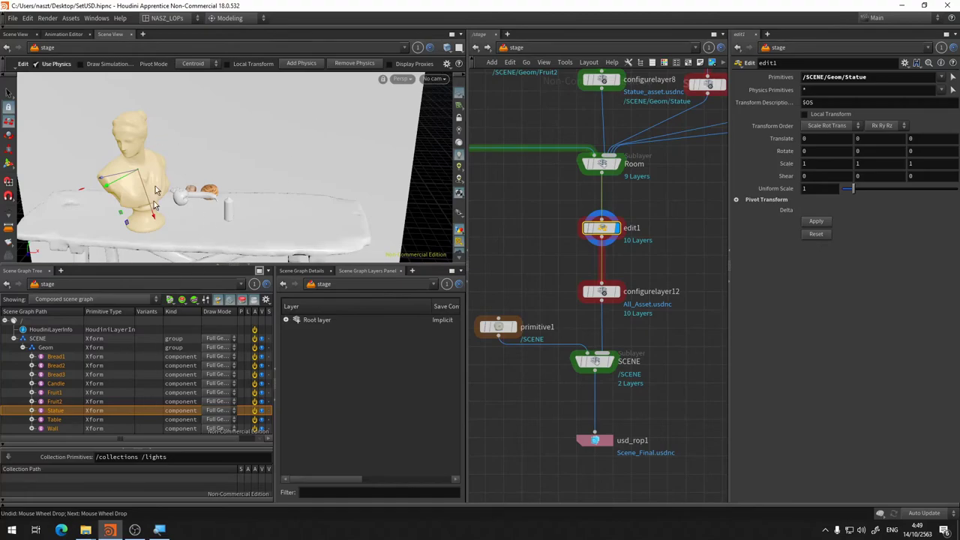
Frame the view on Bread1 and lower it onto the table
{"action": "left_click", "coordinate": [58, 359]}
{"action": "key", "text": "Escape"}
{"action": "scroll", "coordinate": [187, 223], "scroll_direction": "up", "scroll_amount": 3}
{"action": "scroll", "coordinate": [251, 159], "scroll_direction": "up", "scroll_amount": 3}
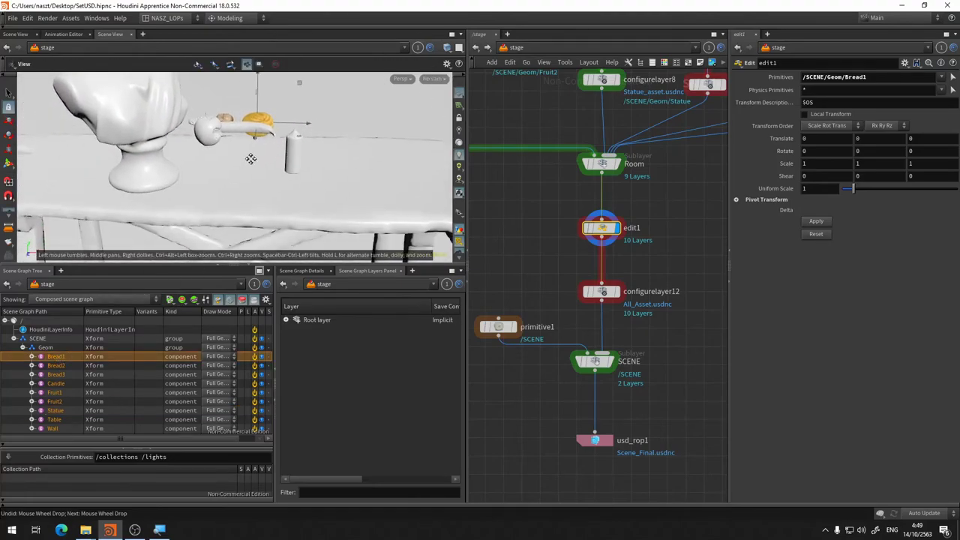
{"action": "scroll", "coordinate": [250, 159], "scroll_direction": "down", "scroll_amount": 1}
{"action": "key", "text": "Return"}
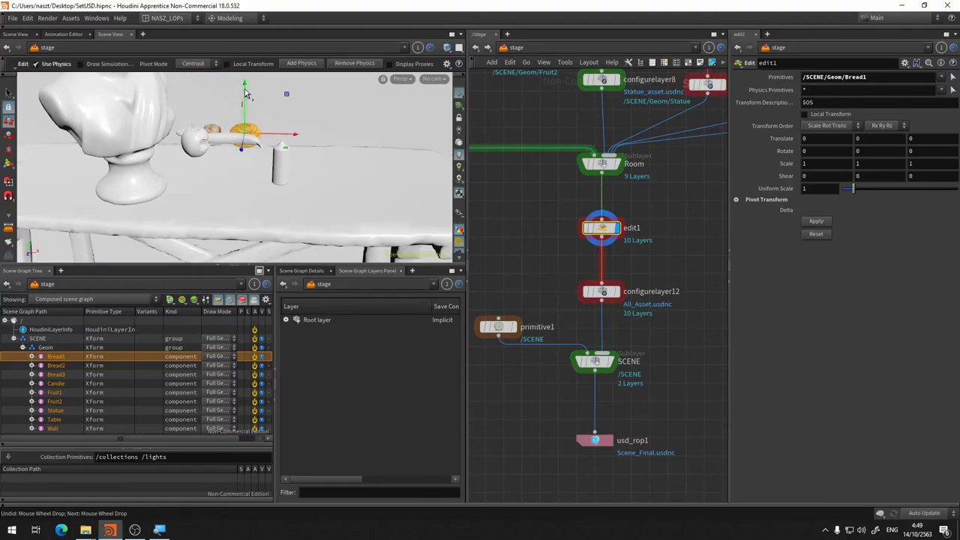
{"action": "left_click_drag", "start_coordinate": [246, 93], "coordinate": [253, 177]}
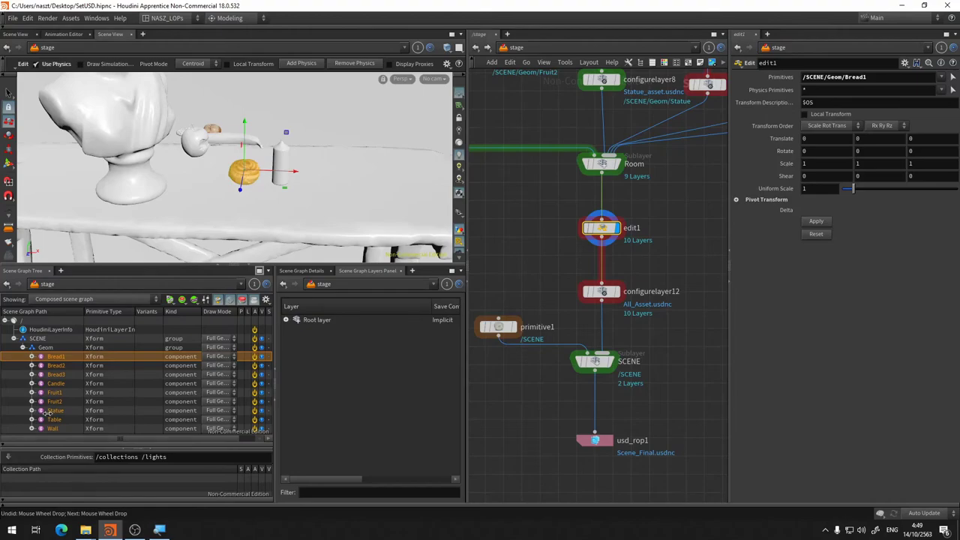
Lower the Candle and then Fruit2 onto the table
{"action": "left_click", "coordinate": [57, 383]}
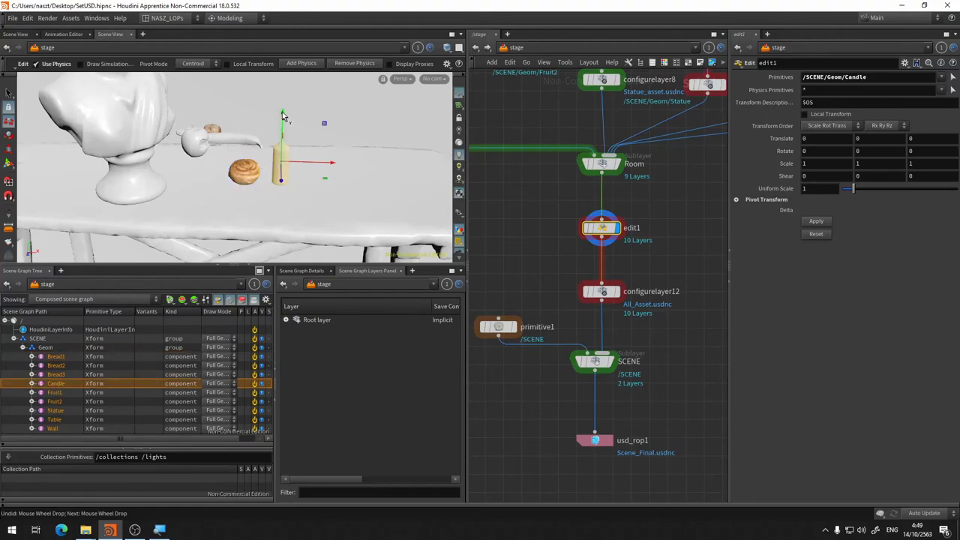
{"action": "left_click_drag", "start_coordinate": [283, 115], "coordinate": [218, 146]}
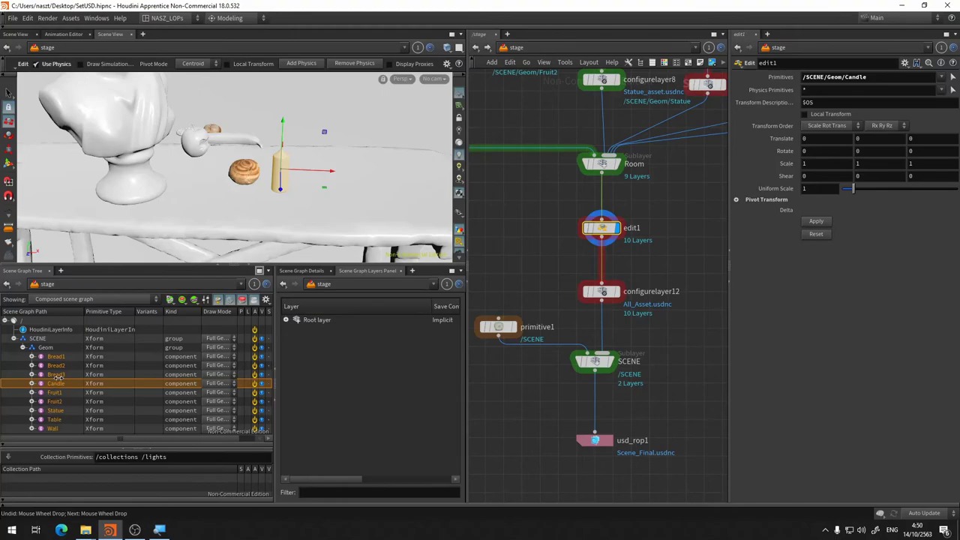
{"action": "left_click", "coordinate": [63, 401]}
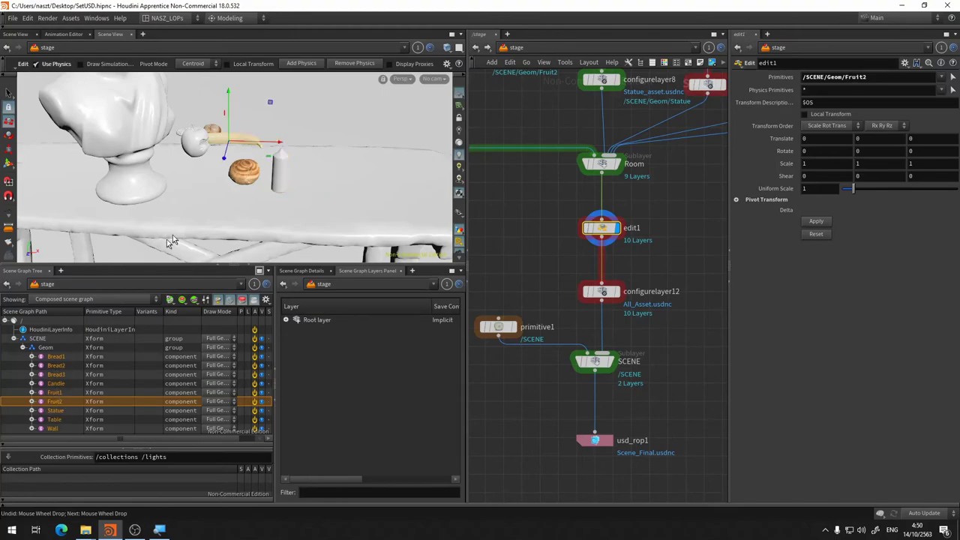
{"action": "left_click_drag", "start_coordinate": [228, 93], "coordinate": [236, 217]}
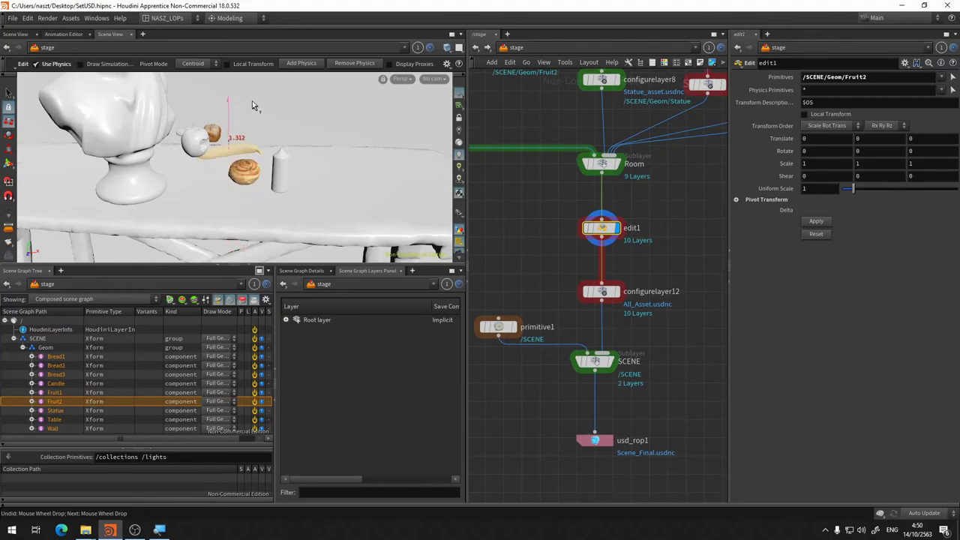
Orbit to a side view of the table and tuck Fruit2 behind the bread roll
{"action": "left_click_drag", "start_coordinate": [253, 103], "coordinate": [175, 176], "text": "alt"}
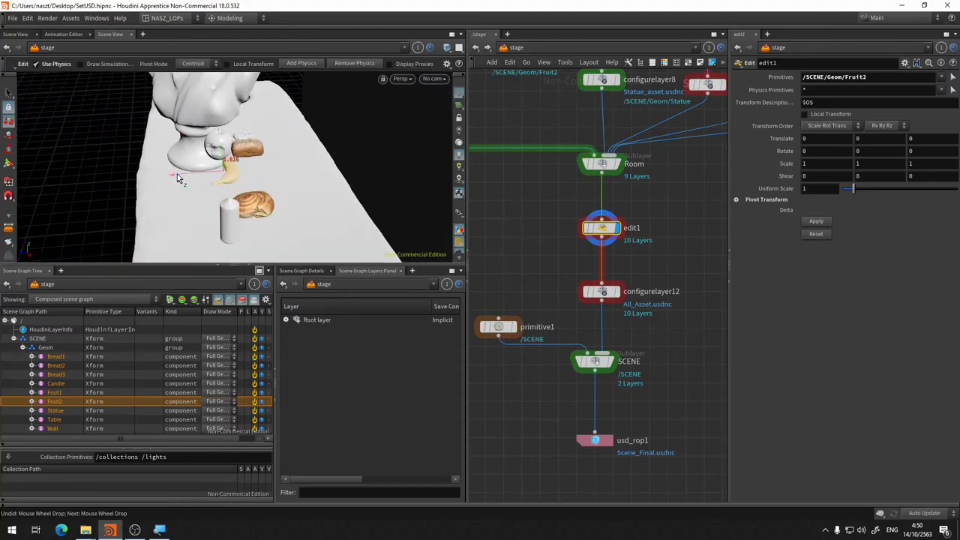
{"action": "key", "text": "Escape"}
{"action": "mouse_move", "coordinate": [198, 177]}
{"action": "left_mouse_down"}
{"action": "mouse_move", "coordinate": [224, 196]}
{"action": "mouse_move", "coordinate": [250, 151]}
{"action": "mouse_move", "coordinate": [237, 197]}
{"action": "mouse_move", "coordinate": [267, 149]}
{"action": "left_mouse_up"}
{"action": "key", "text": "Return"}
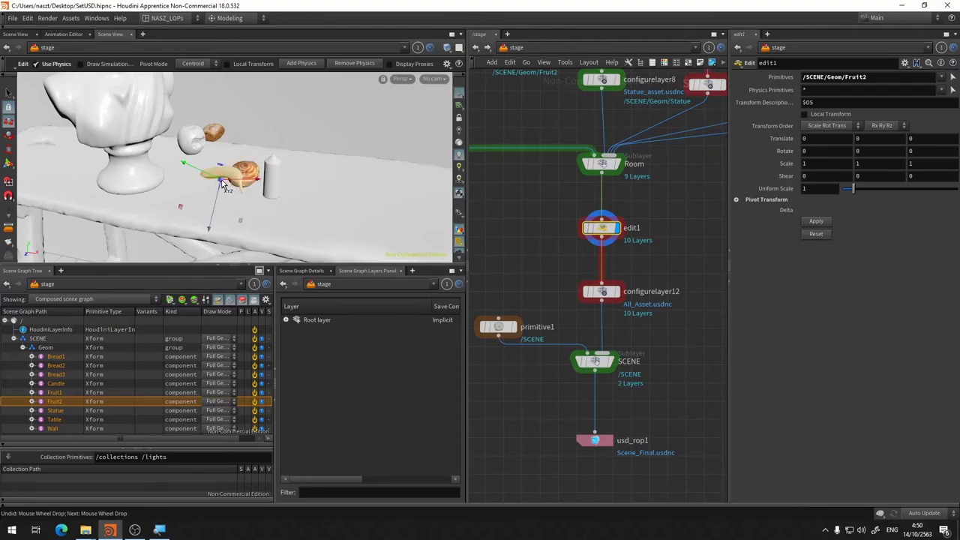
{"action": "left_click_drag", "start_coordinate": [222, 184], "coordinate": [240, 184]}
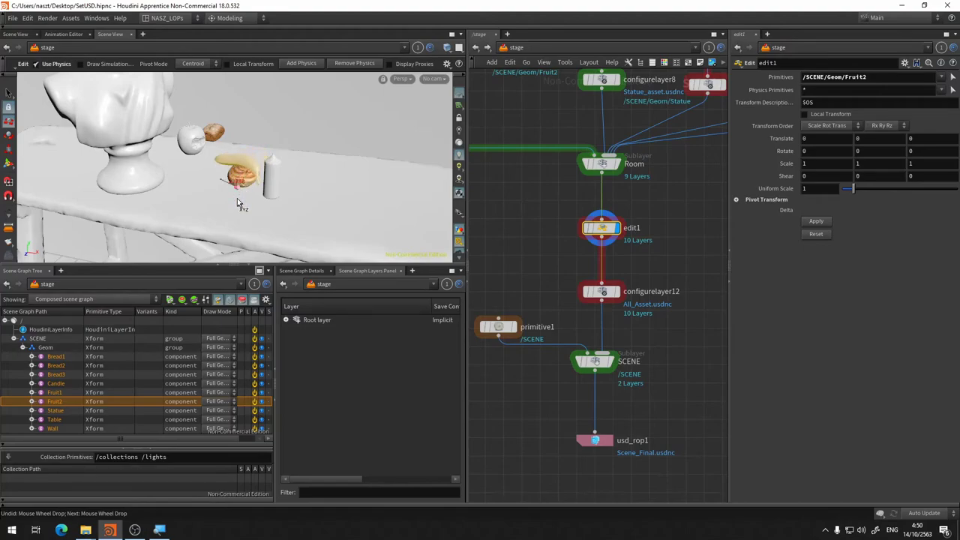
Zoom in and push the banana over so it leans against the bread roll
{"action": "key", "text": "Escape"}
{"action": "scroll", "coordinate": [239, 211], "scroll_direction": "up", "scroll_amount": 5}
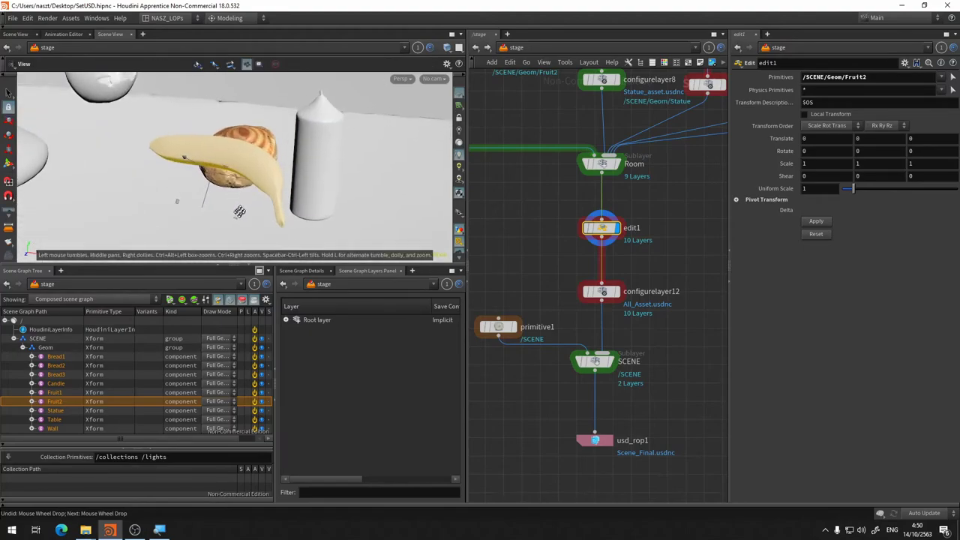
{"action": "mouse_move", "coordinate": [239, 211]}
{"action": "left_mouse_down"}
{"action": "mouse_move", "coordinate": [318, 214]}
{"action": "mouse_move", "coordinate": [195, 212]}
{"action": "mouse_move", "coordinate": [156, 198]}
{"action": "mouse_move", "coordinate": [22, 268]}
{"action": "mouse_move", "coordinate": [91, 189]}
{"action": "left_mouse_up"}
{"action": "key", "text": "Return"}
{"action": "key", "text": "Escape"}
{"action": "key", "text": "Return"}
{"action": "mouse_move", "coordinate": [156, 150]}
{"action": "left_mouse_down"}
{"action": "mouse_move", "coordinate": [175, 189]}
{"action": "mouse_move", "coordinate": [258, 170]}
{"action": "mouse_move", "coordinate": [154, 203]}
{"action": "left_mouse_up"}
{"action": "key", "text": "Escape"}
{"action": "key", "text": "Return"}
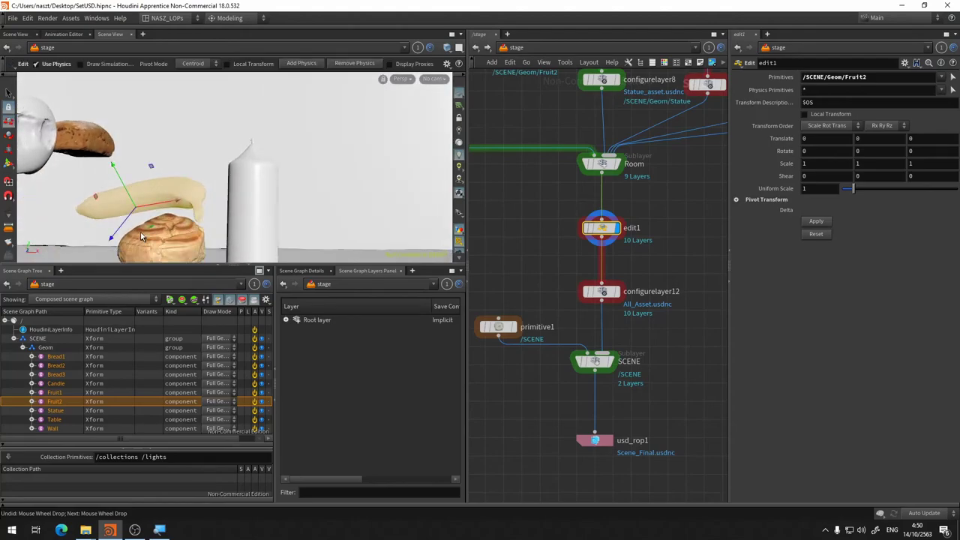
{"action": "left_click_drag", "start_coordinate": [141, 237], "coordinate": [141, 219]}
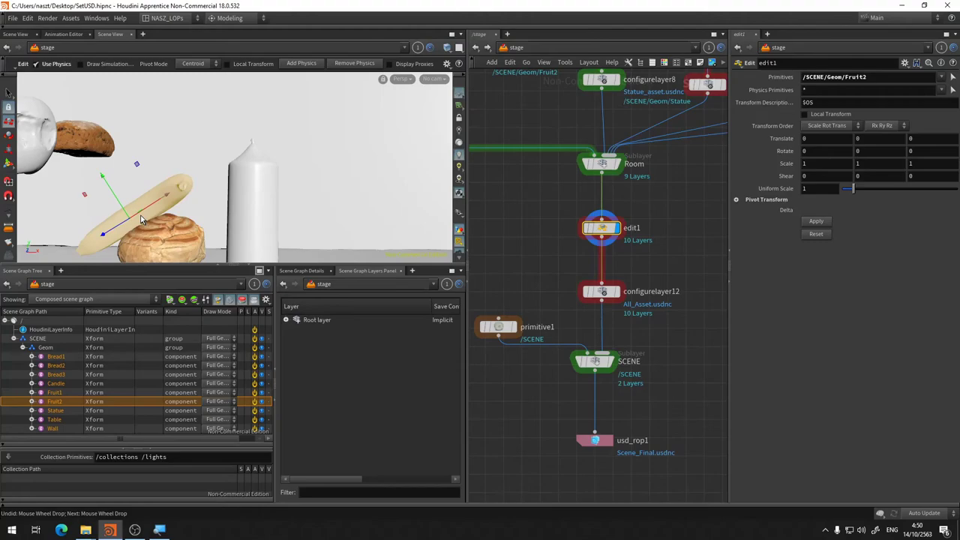
Nudge the banana into place against the bread, then drag Bread2 down onto the roll
{"action": "key", "text": "Escape"}
{"action": "scroll", "coordinate": [280, 171], "scroll_direction": "up", "scroll_amount": 5}
{"action": "scroll", "coordinate": [281, 171], "scroll_direction": "down", "scroll_amount": 5}
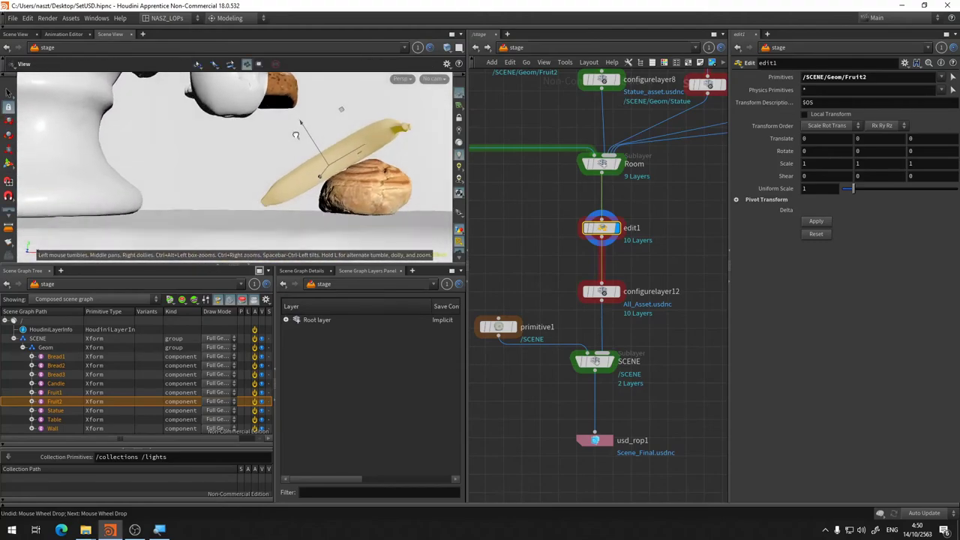
{"action": "scroll", "coordinate": [303, 129], "scroll_direction": "up", "scroll_amount": 5}
{"action": "scroll", "coordinate": [303, 129], "scroll_direction": "down", "scroll_amount": 5}
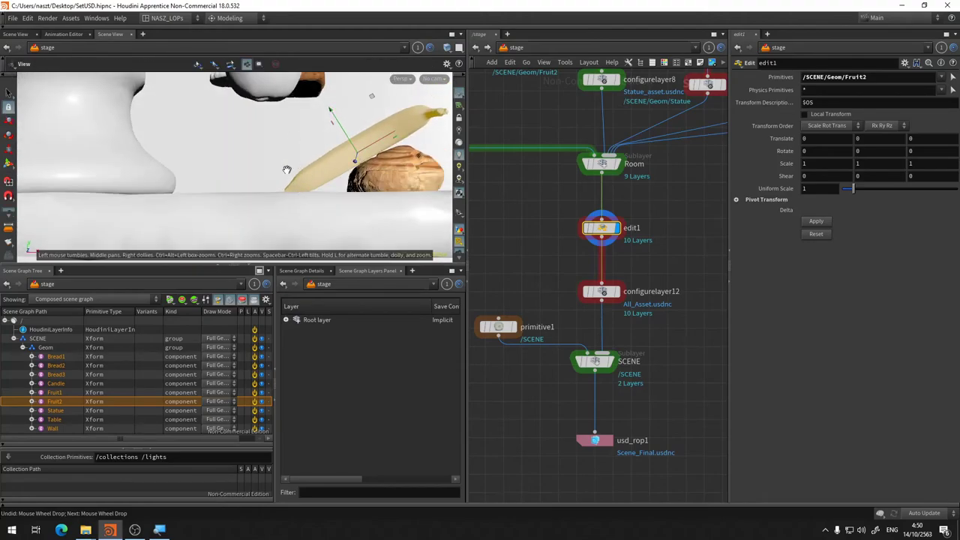
{"action": "scroll", "coordinate": [286, 170], "scroll_direction": "up", "scroll_amount": 5}
{"action": "scroll", "coordinate": [285, 167], "scroll_direction": "up", "scroll_amount": 5}
{"action": "scroll", "coordinate": [275, 187], "scroll_direction": "down", "scroll_amount": 5}
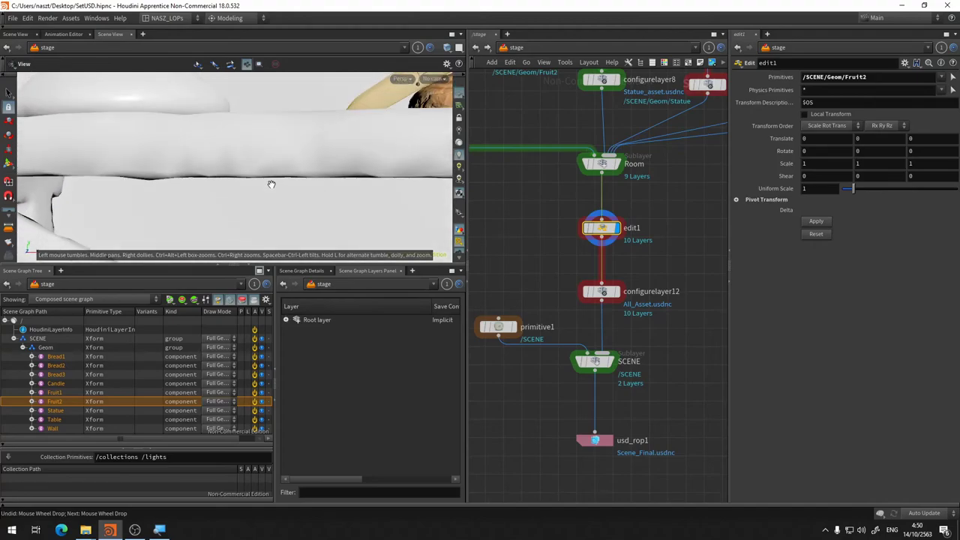
{"action": "middle_click_drag", "start_coordinate": [272, 187], "coordinate": [222, 228]}
{"action": "key", "text": "Return"}
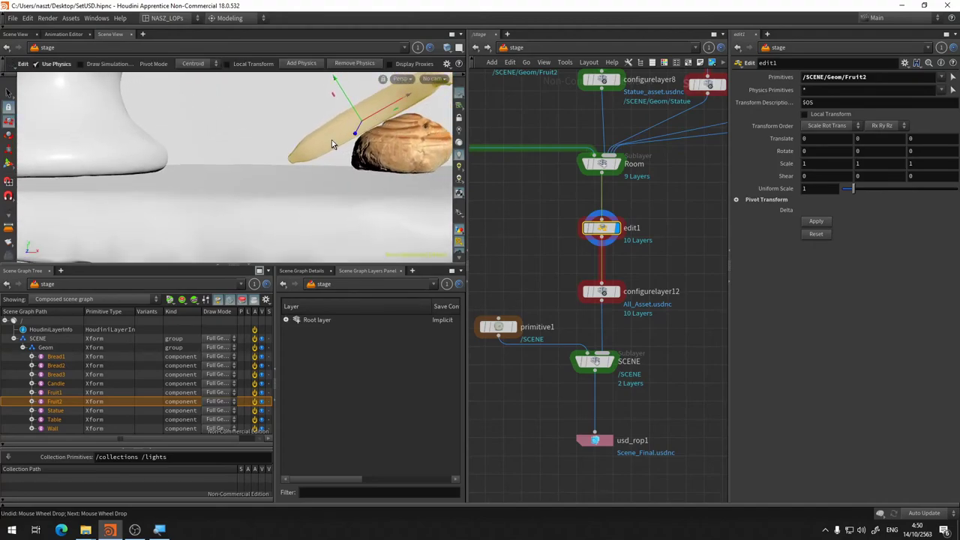
{"action": "mouse_move", "coordinate": [351, 134]}
{"action": "left_mouse_down"}
{"action": "mouse_move", "coordinate": [358, 129]}
{"action": "mouse_move", "coordinate": [351, 176]}
{"action": "mouse_move", "coordinate": [305, 178]}
{"action": "left_mouse_up"}
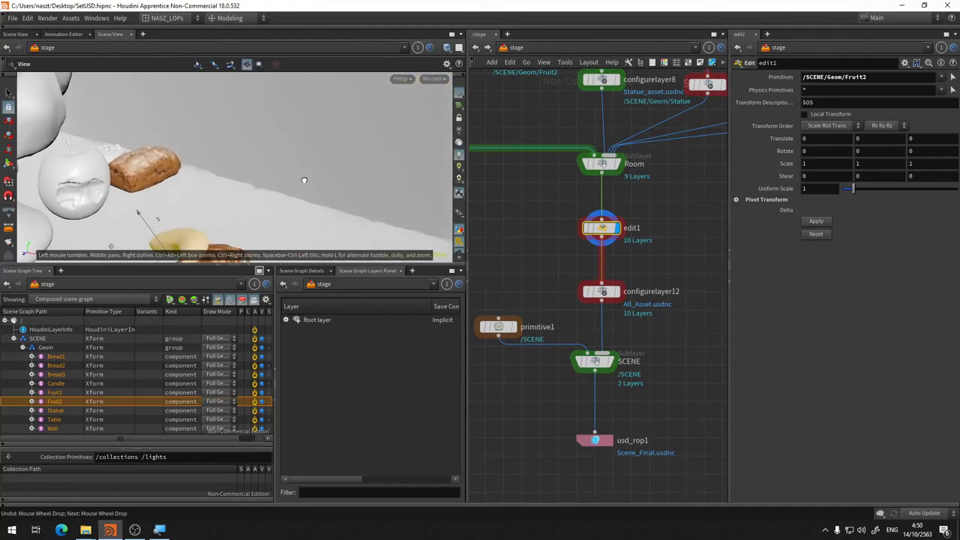
{"action": "left_click", "coordinate": [55, 365]}
{"action": "left_click_drag", "start_coordinate": [212, 129], "coordinate": [216, 253]}
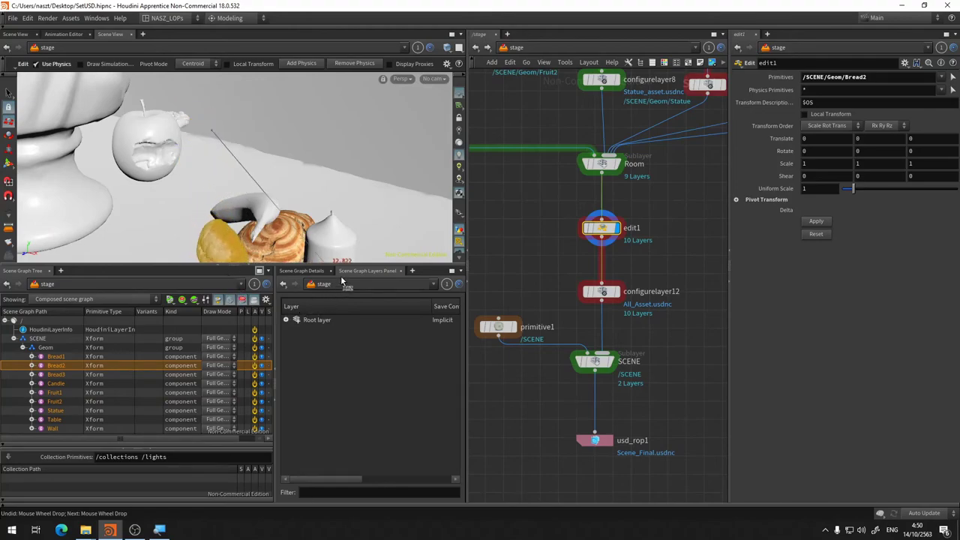
Orbit around the bread and candle and turn off the selection tint
{"action": "mouse_move", "coordinate": [248, 225]}
{"action": "left_mouse_down"}
{"action": "mouse_move", "coordinate": [219, 129]}
{"action": "mouse_move", "coordinate": [244, 175]}
{"action": "mouse_move", "coordinate": [263, 152]}
{"action": "mouse_move", "coordinate": [240, 159]}
{"action": "mouse_move", "coordinate": [246, 118]}
{"action": "mouse_move", "coordinate": [225, 146]}
{"action": "left_mouse_up"}
{"action": "key", "text": "Escape"}
{"action": "mouse_move", "coordinate": [261, 205]}
{"action": "left_mouse_down"}
{"action": "mouse_move", "coordinate": [242, 225]}
{"action": "mouse_move", "coordinate": [284, 184]}
{"action": "mouse_move", "coordinate": [336, 209]}
{"action": "left_mouse_up"}
{"action": "key", "text": "Return"}
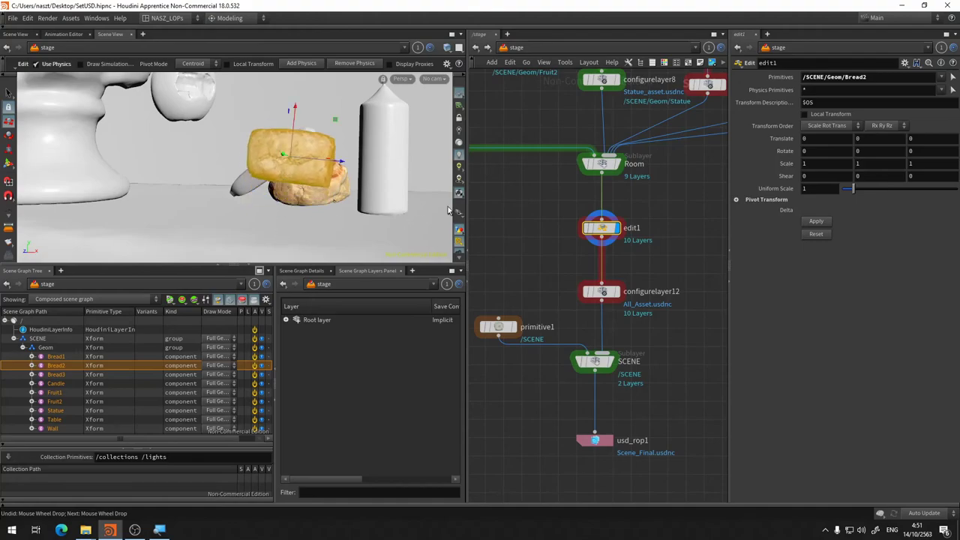
{"action": "scroll", "coordinate": [459, 213], "scroll_direction": "down", "scroll_amount": 2}
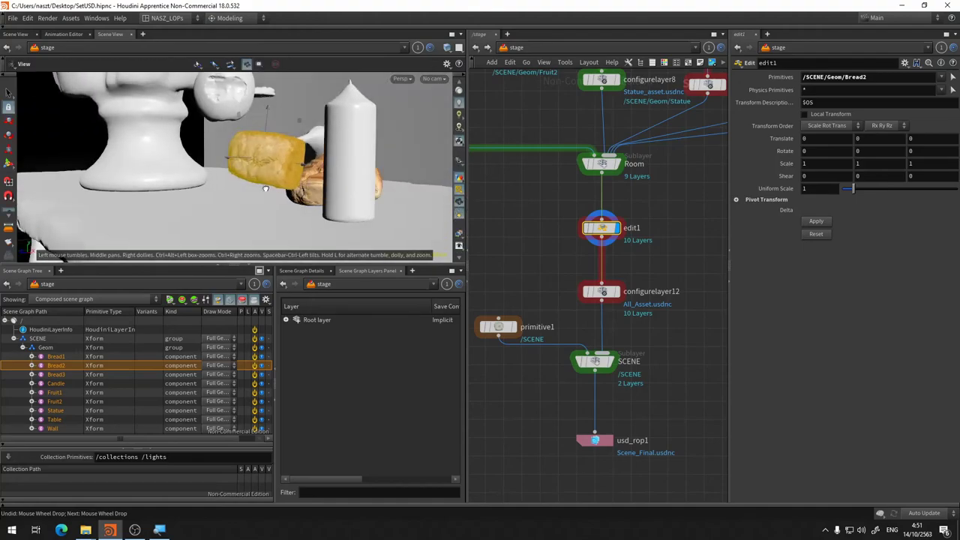
{"action": "left_click_drag", "start_coordinate": [255, 176], "coordinate": [283, 161]}
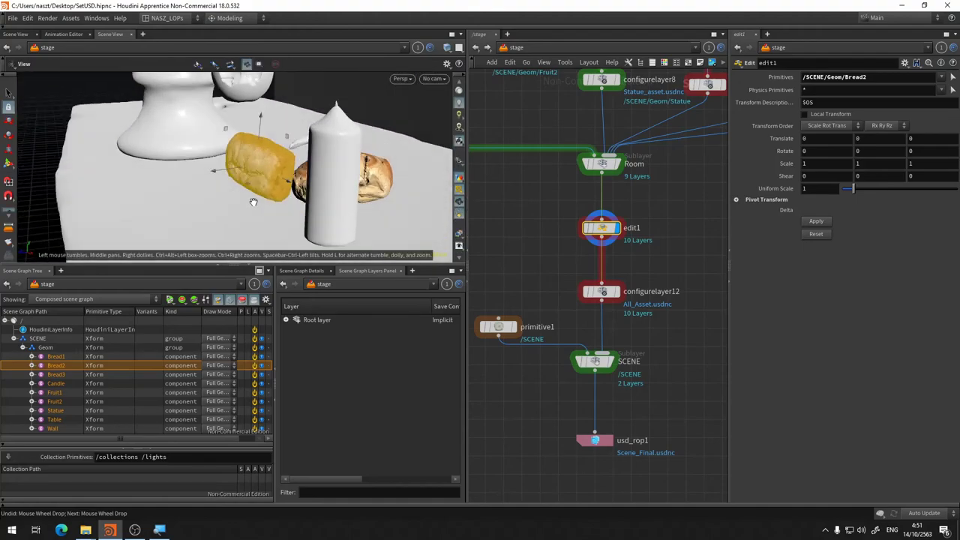
{"action": "left_click", "coordinate": [459, 213]}
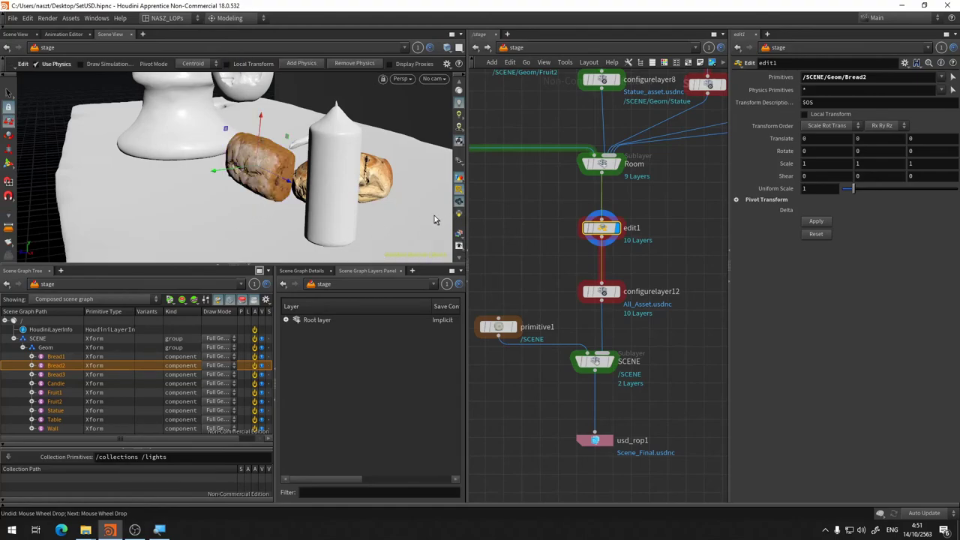
{"action": "left_click", "coordinate": [457, 213]}
{"action": "left_click", "coordinate": [456, 213]}
Shift Bread2 along the table, lifting it off the candle and rotating it
{"action": "mouse_move", "coordinate": [259, 148]}
{"action": "left_mouse_down"}
{"action": "mouse_move", "coordinate": [278, 132]}
{"action": "mouse_move", "coordinate": [405, 214]}
{"action": "left_mouse_up"}
{"action": "key", "text": "Escape"}
{"action": "scroll", "coordinate": [405, 214], "scroll_direction": "down", "scroll_amount": 3}
{"action": "scroll", "coordinate": [356, 161], "scroll_direction": "up", "scroll_amount": 2}
{"action": "key", "text": "Return"}
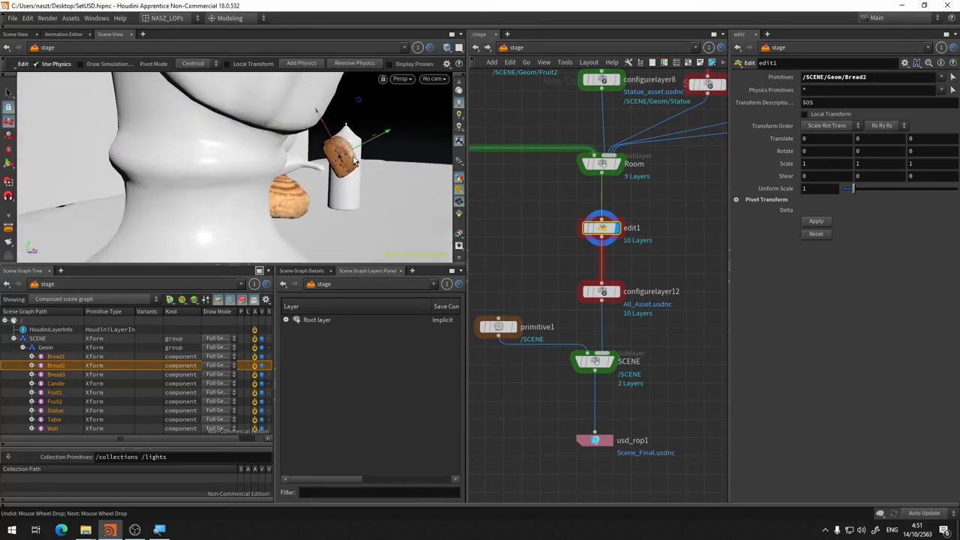
{"action": "mouse_move", "coordinate": [318, 153]}
{"action": "left_mouse_down"}
{"action": "mouse_move", "coordinate": [329, 153]}
{"action": "mouse_move", "coordinate": [313, 238]}
{"action": "mouse_move", "coordinate": [298, 208]}
{"action": "mouse_move", "coordinate": [292, 223]}
{"action": "mouse_move", "coordinate": [297, 204]}
{"action": "mouse_move", "coordinate": [128, 73]}
{"action": "left_mouse_up"}
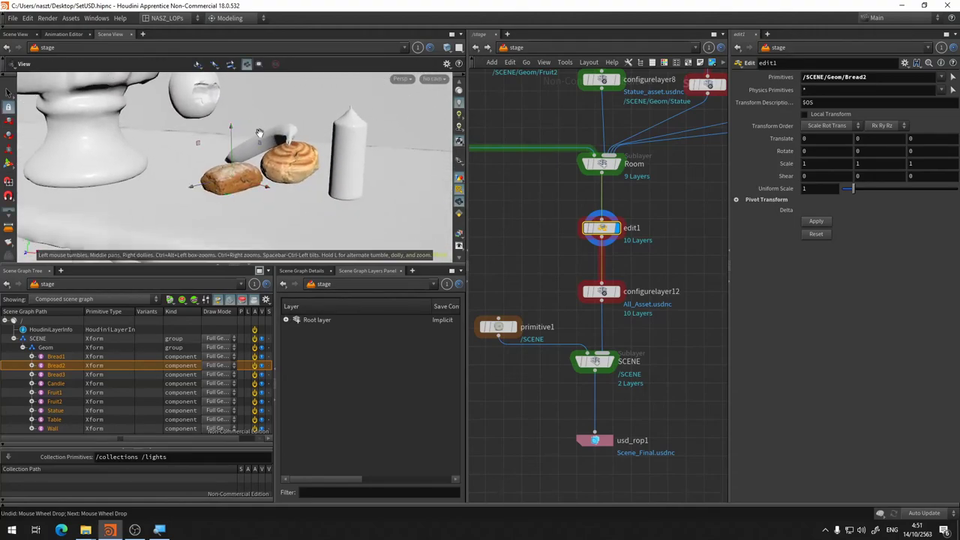
{"action": "left_click_drag", "start_coordinate": [253, 125], "coordinate": [279, 185], "text": "alt"}
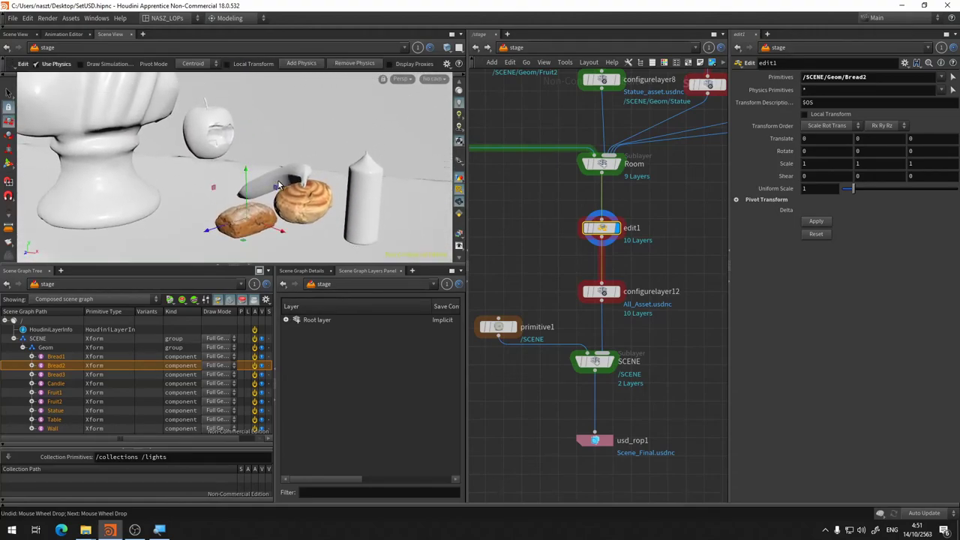
Drop Bread3 onto the table beside the bread and select Fruit1, the apple
{"action": "left_click", "coordinate": [58, 375]}
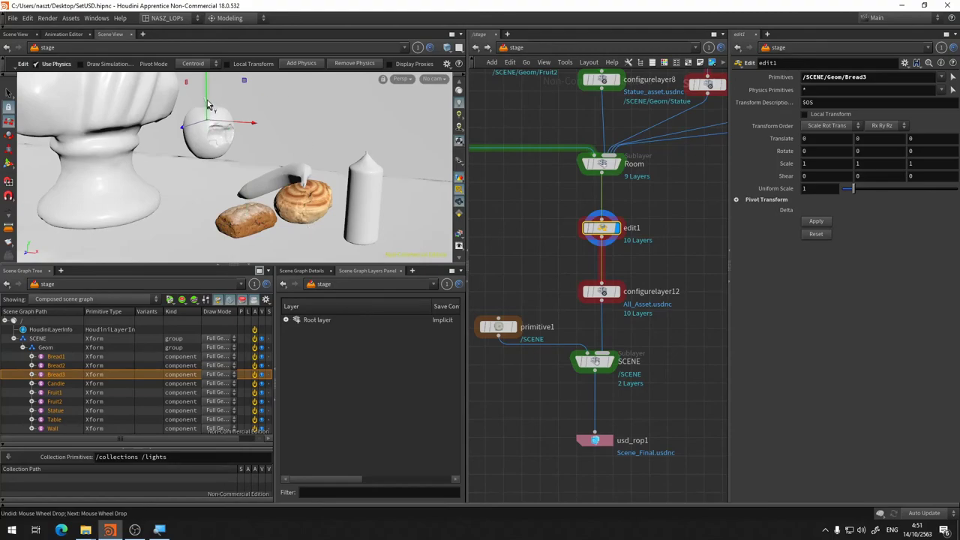
{"action": "mouse_move", "coordinate": [210, 105]}
{"action": "left_mouse_down"}
{"action": "mouse_move", "coordinate": [251, 221]}
{"action": "mouse_move", "coordinate": [377, 236]}
{"action": "left_mouse_up"}
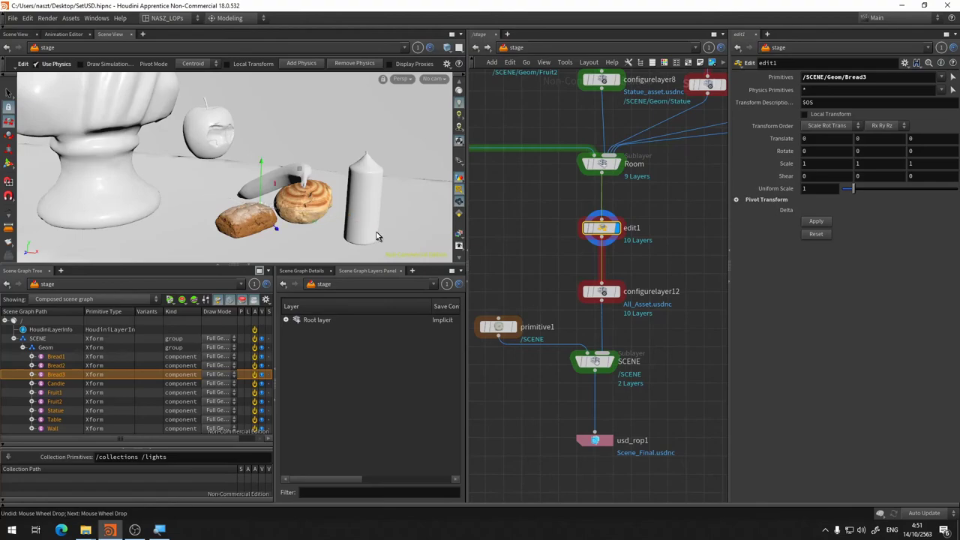
{"action": "left_click", "coordinate": [63, 403]}
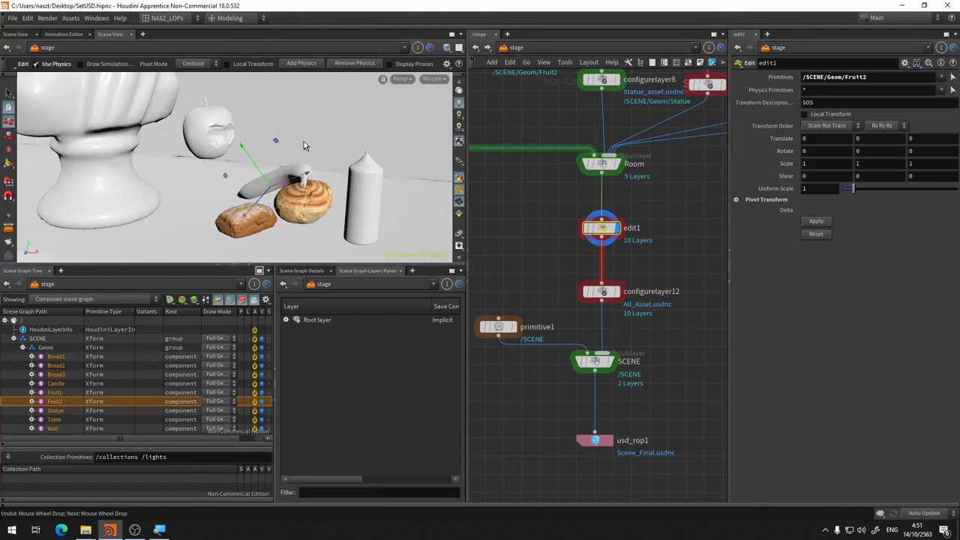
{"action": "left_click", "coordinate": [55, 393]}
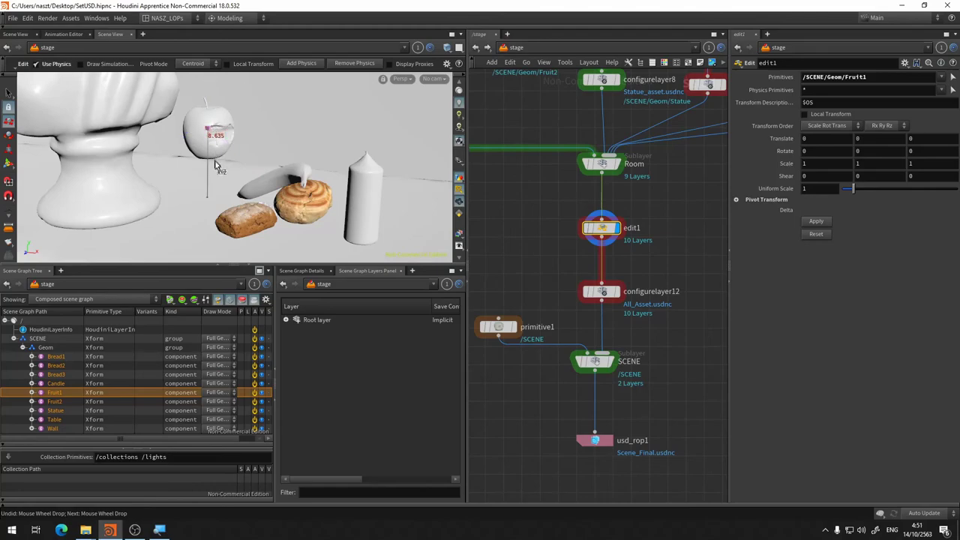
Orbit to a low view of the table, then select primitive1, configurelayer12, SCENE and usd_rop1
{"action": "key", "text": "Escape"}
{"action": "scroll", "coordinate": [237, 226], "scroll_direction": "down", "scroll_amount": 3}
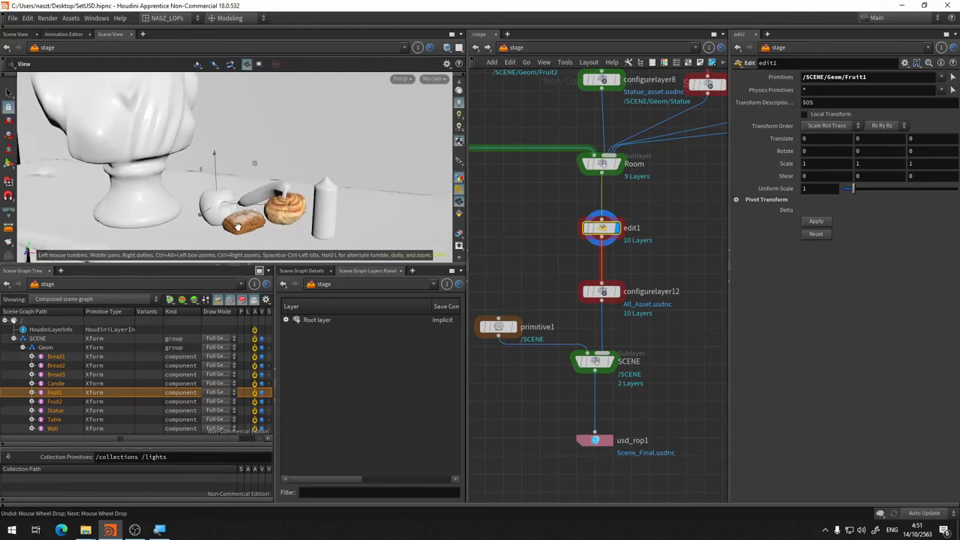
{"action": "scroll", "coordinate": [237, 227], "scroll_direction": "up", "scroll_amount": 5}
{"action": "scroll", "coordinate": [237, 226], "scroll_direction": "down", "scroll_amount": 5}
{"action": "left_click_drag", "start_coordinate": [237, 227], "coordinate": [237, 202]}
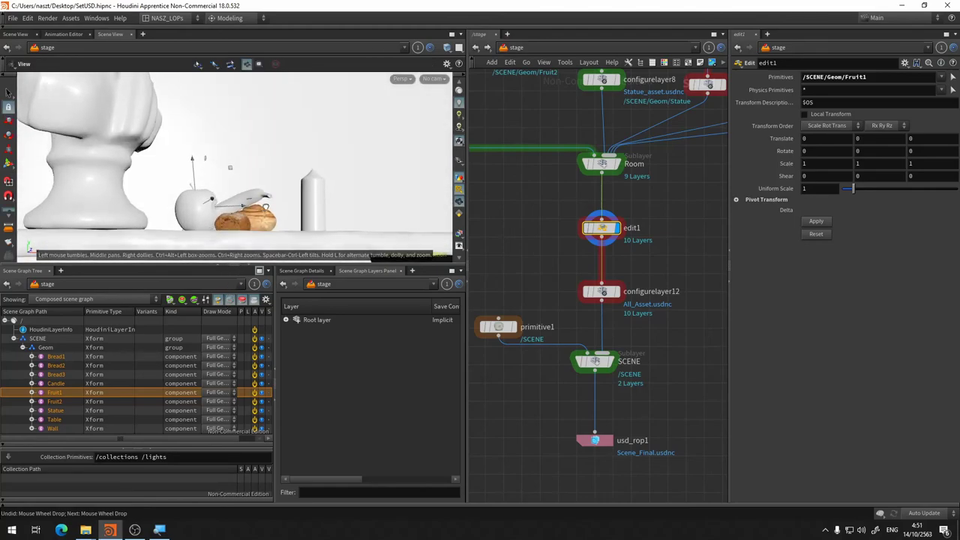
{"action": "scroll", "coordinate": [234, 168], "scroll_direction": "up", "scroll_amount": 4}
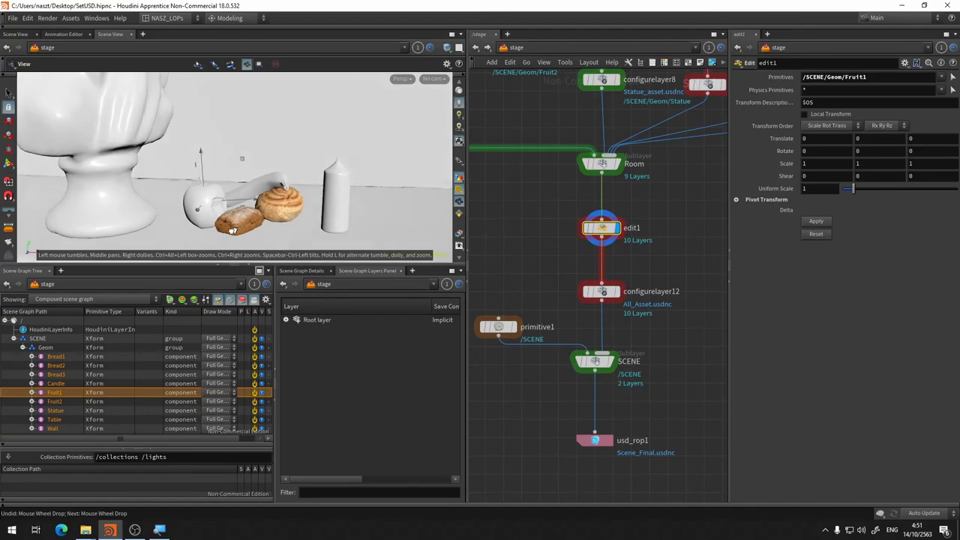
{"action": "scroll", "coordinate": [217, 209], "scroll_direction": "down", "scroll_amount": 3}
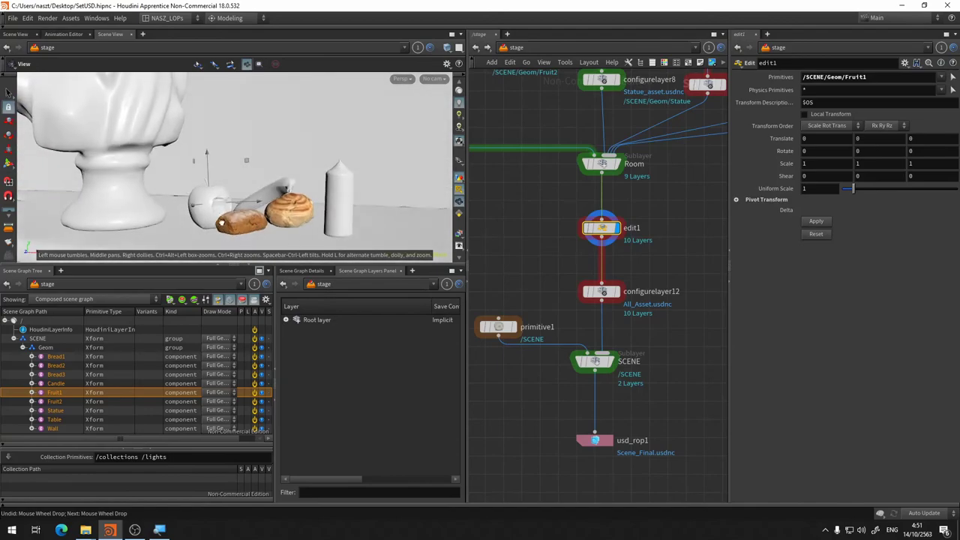
{"action": "mouse_move", "coordinate": [216, 208]}
{"action": "left_mouse_down"}
{"action": "mouse_move", "coordinate": [211, 269]}
{"action": "mouse_move", "coordinate": [242, 203]}
{"action": "mouse_move", "coordinate": [235, 138]}
{"action": "mouse_move", "coordinate": [274, 169]}
{"action": "mouse_move", "coordinate": [282, 145]}
{"action": "mouse_move", "coordinate": [247, 172]}
{"action": "left_mouse_up"}
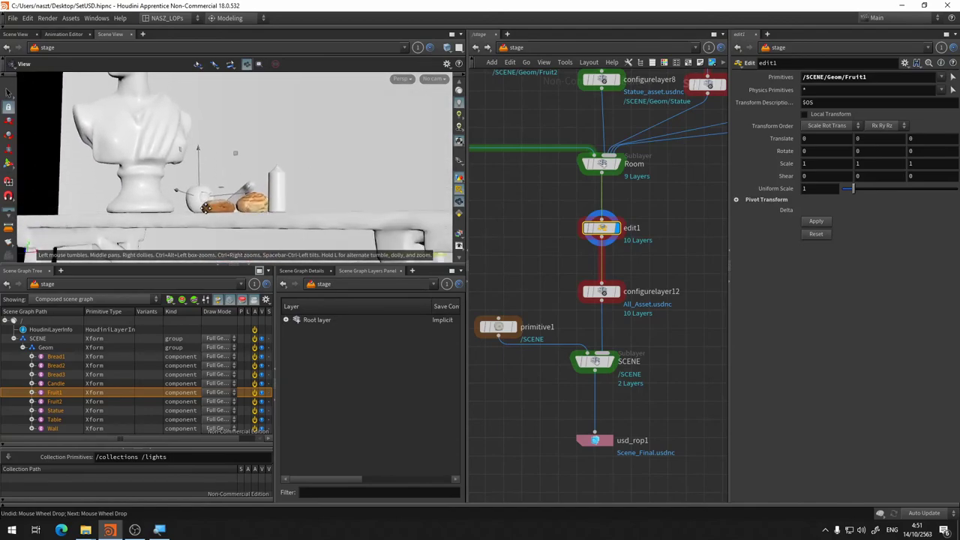
{"action": "scroll", "coordinate": [242, 203], "scroll_direction": "up", "scroll_amount": 3}
{"action": "scroll", "coordinate": [275, 168], "scroll_direction": "up", "scroll_amount": 3}
{"action": "scroll", "coordinate": [282, 144], "scroll_direction": "down", "scroll_amount": 3}
{"action": "key", "text": "Return"}
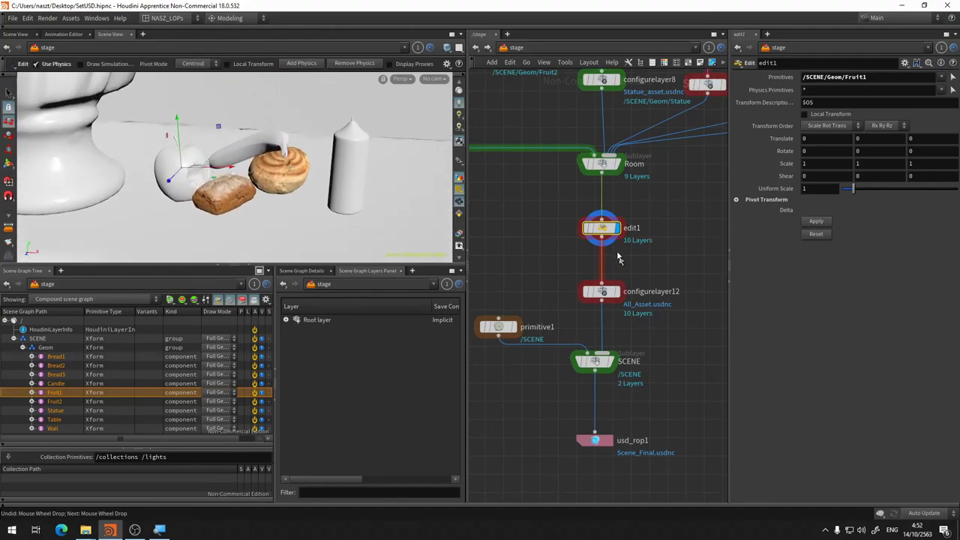
{"action": "scroll", "coordinate": [674, 278], "scroll_direction": "down", "scroll_amount": 2}
{"action": "scroll", "coordinate": [669, 277], "scroll_direction": "up", "scroll_amount": 3}
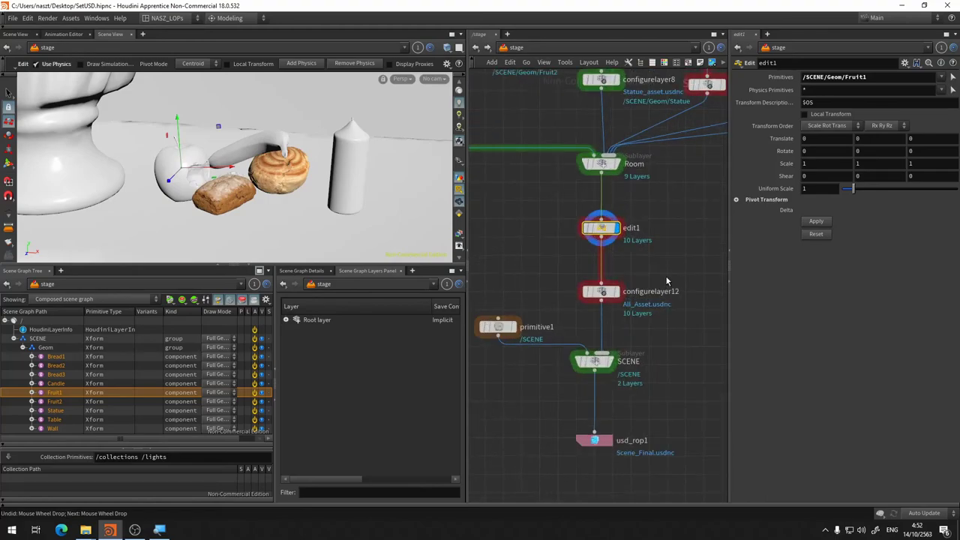
{"action": "scroll", "coordinate": [670, 262], "scroll_direction": "up", "scroll_amount": 2}
{"action": "left_click_drag", "start_coordinate": [705, 212], "coordinate": [574, 298]}
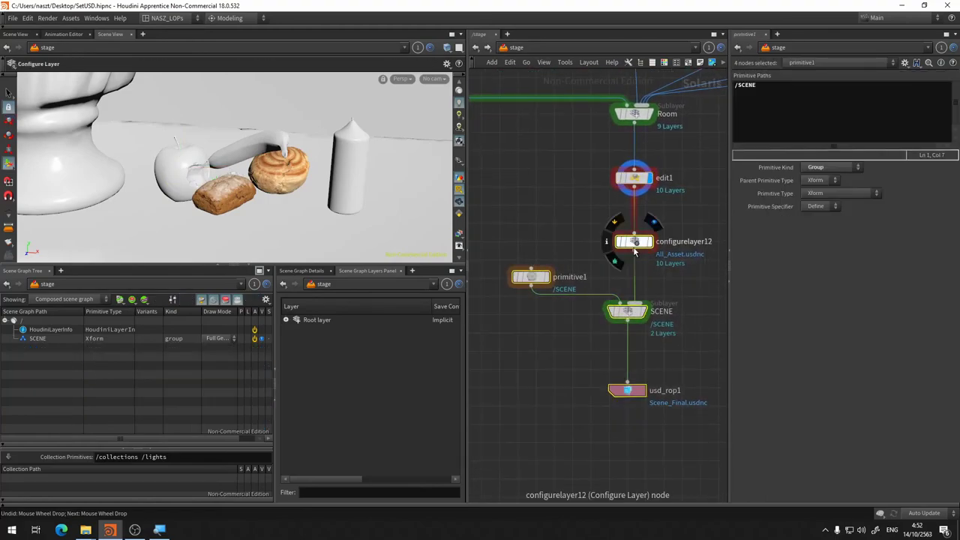
Move the downstream nodes lower and insert a Drop node on the wire below edit1
{"action": "left_click_drag", "start_coordinate": [634, 240], "coordinate": [633, 332]}
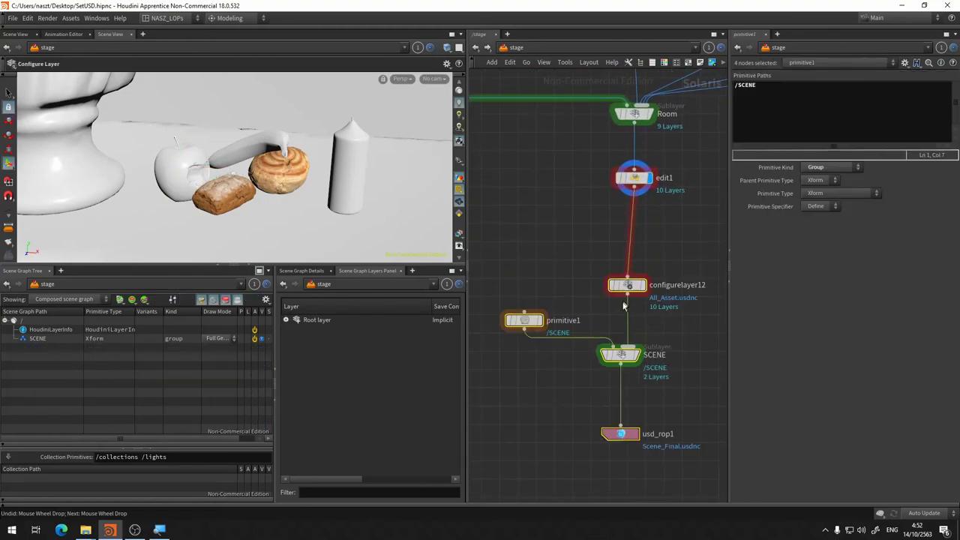
{"action": "left_click", "coordinate": [636, 191]}
{"action": "key", "text": "Tab"}
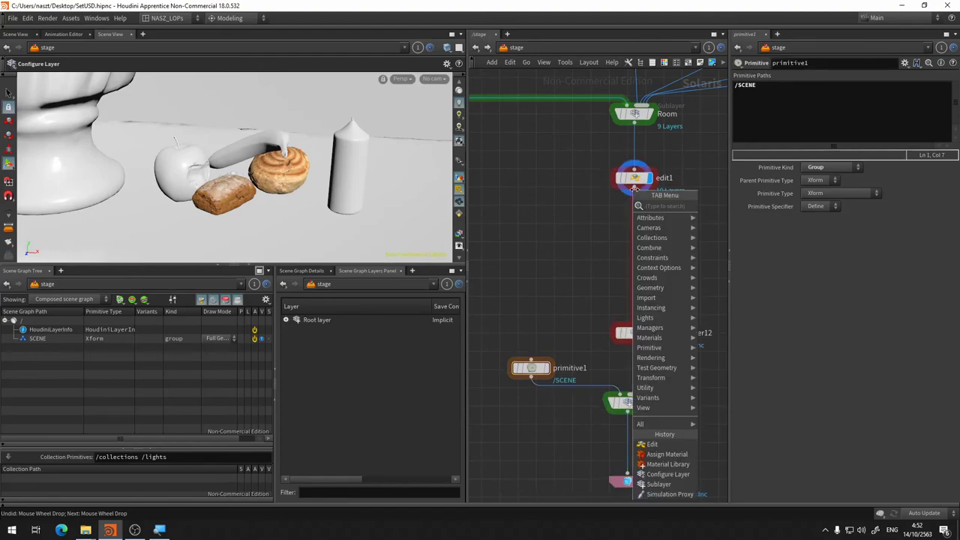
{"action": "type", "text": "drop"}
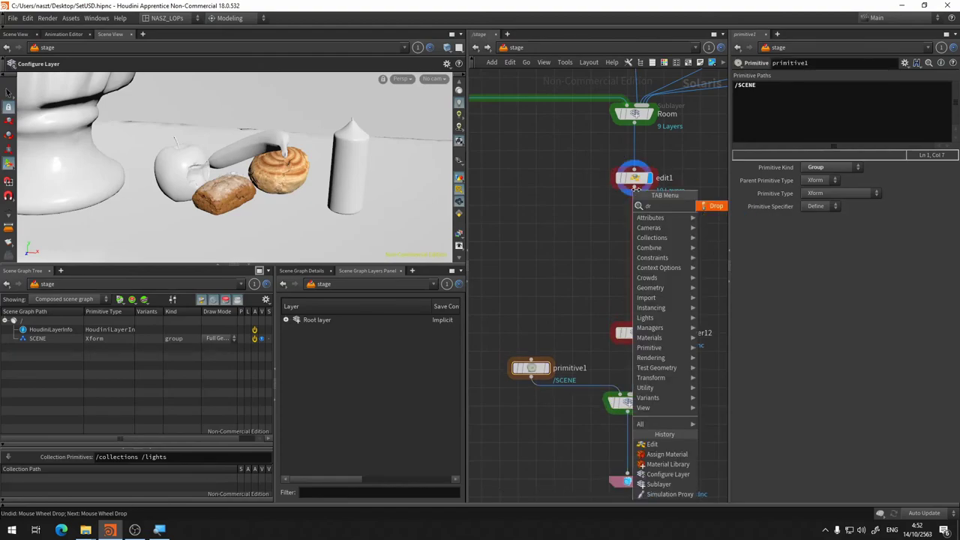
{"action": "left_click", "coordinate": [716, 209]}
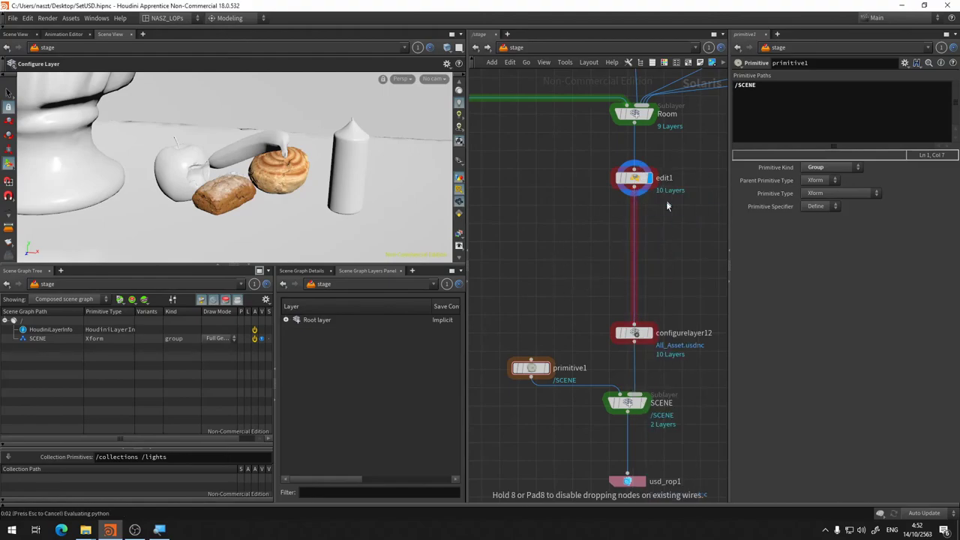
{"action": "left_click", "coordinate": [640, 261]}
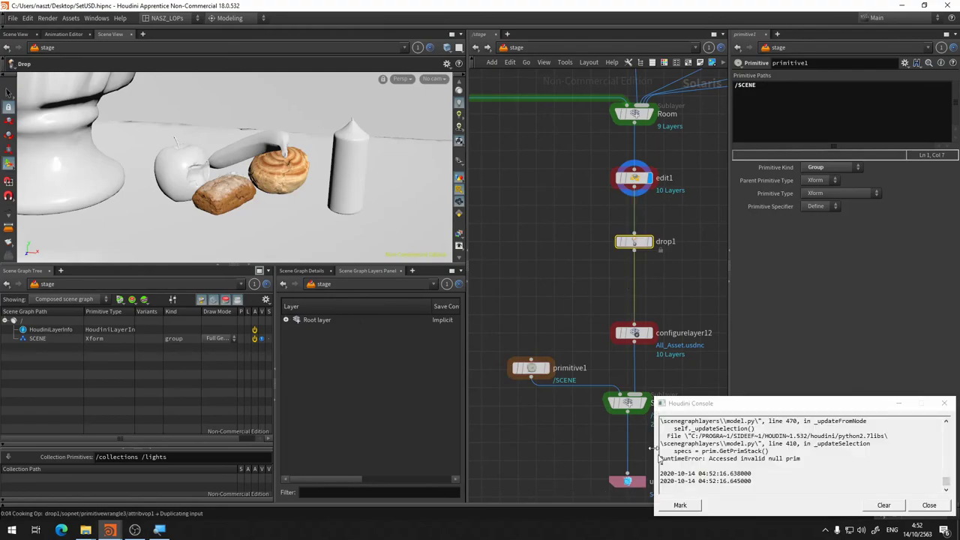
Close the console error, set drop1's display flag, and select edit1
{"action": "left_click", "coordinate": [930, 505]}
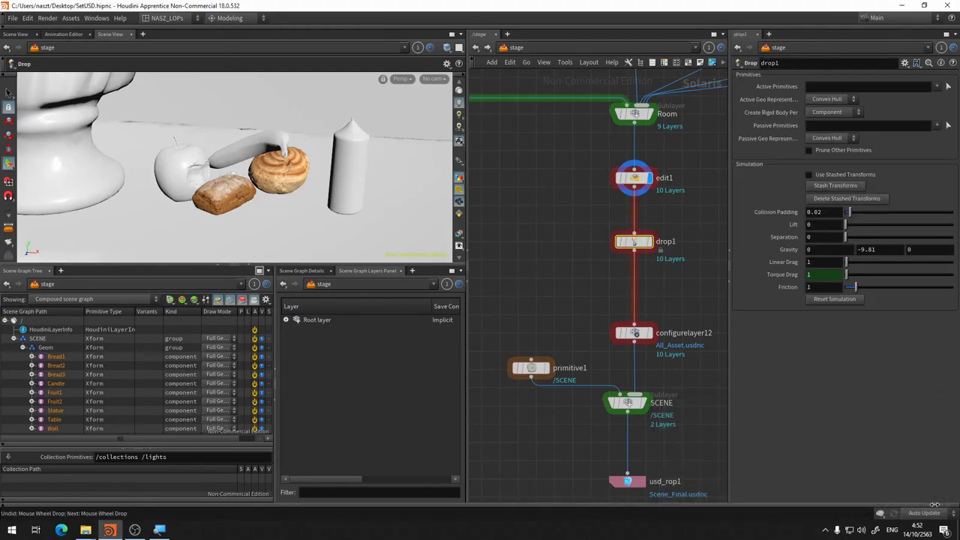
{"action": "left_click", "coordinate": [649, 244]}
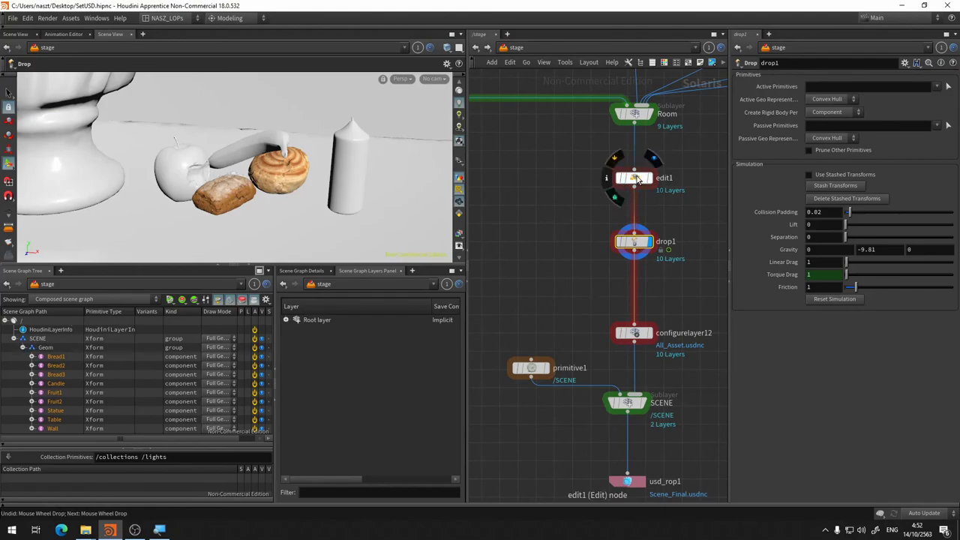
{"action": "left_click", "coordinate": [230, 184]}
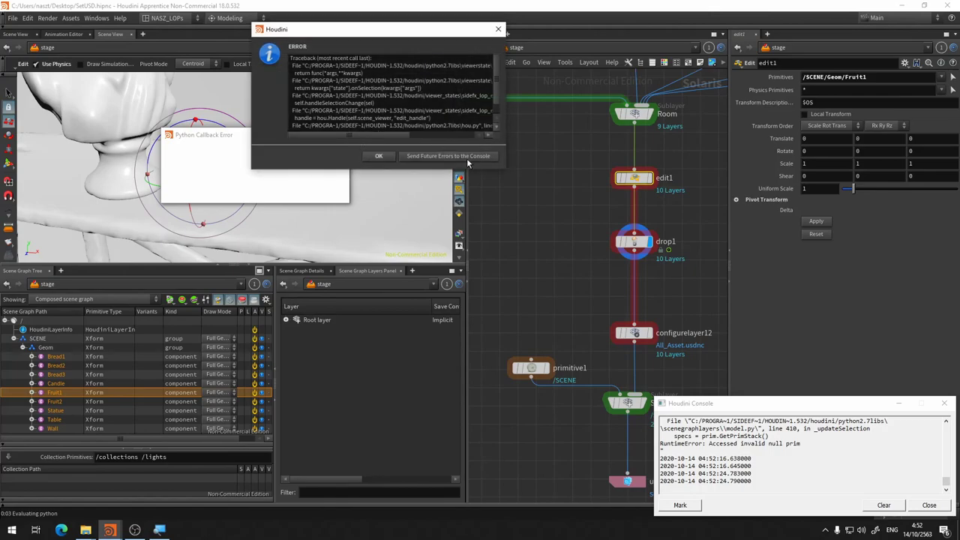
Dismiss the Python callback error messages and close the console window
{"action": "left_click", "coordinate": [498, 29]}
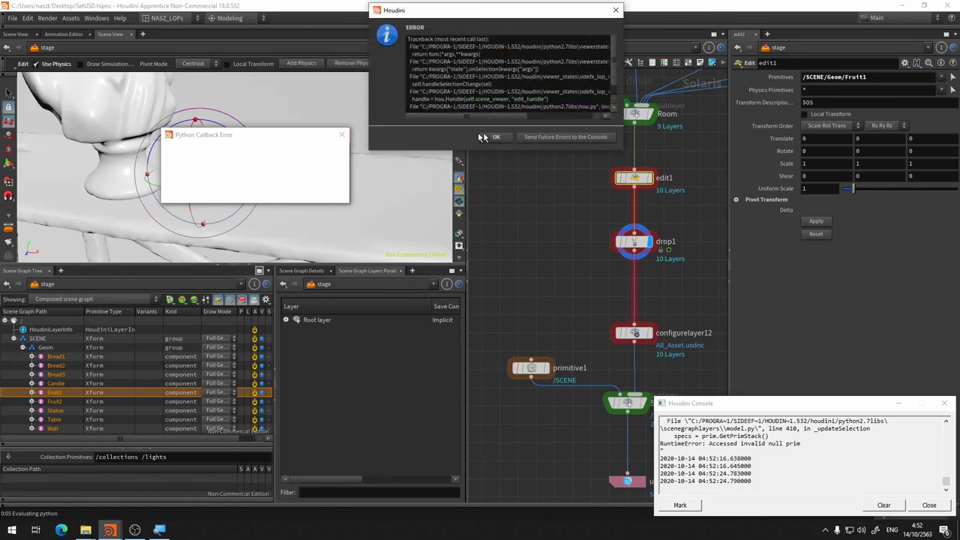
{"action": "left_click", "coordinate": [615, 11]}
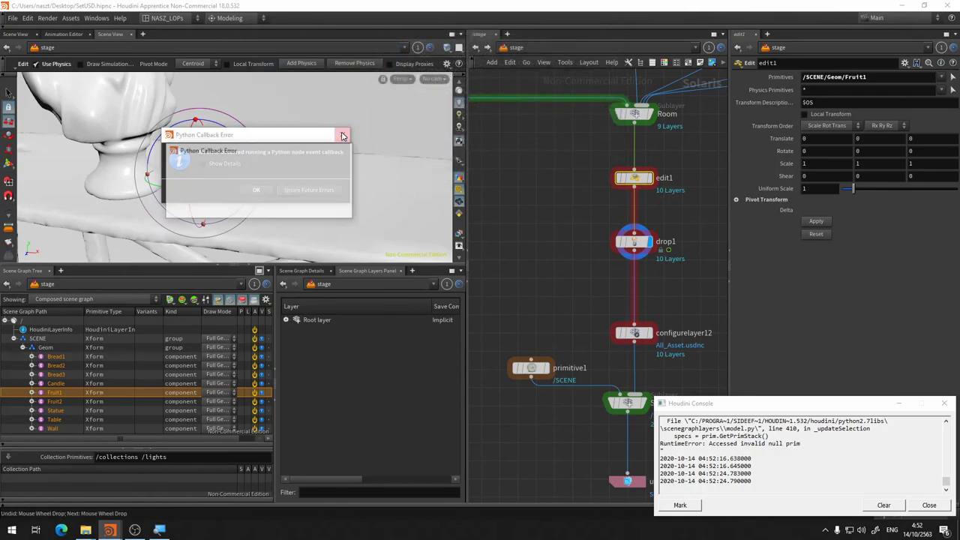
{"action": "left_click", "coordinate": [323, 191]}
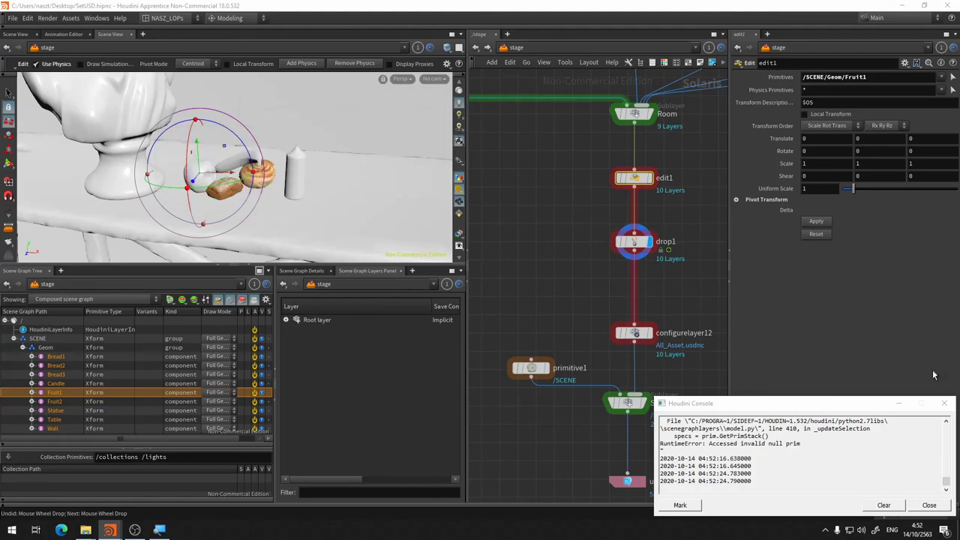
{"action": "left_click", "coordinate": [944, 403]}
Lift the apple high beside the statue and select drop1
{"action": "left_click_drag", "start_coordinate": [357, 165], "coordinate": [223, 163], "text": "alt"}
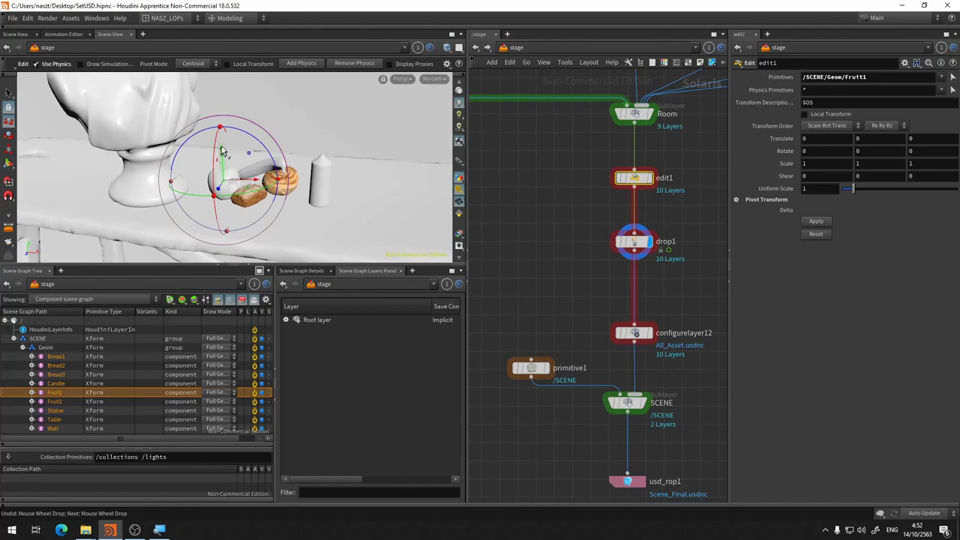
{"action": "left_click_drag", "start_coordinate": [223, 153], "coordinate": [318, 148]}
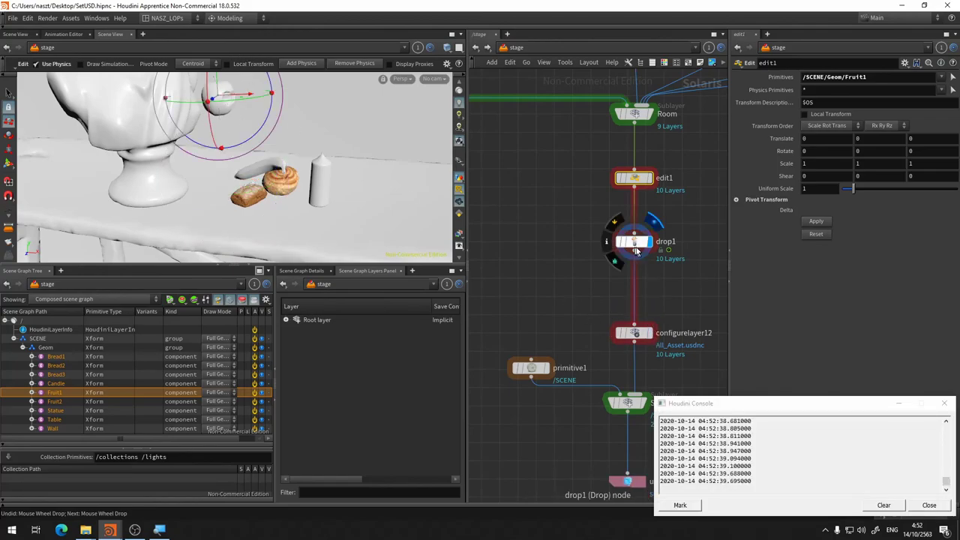
{"action": "left_click", "coordinate": [633, 242]}
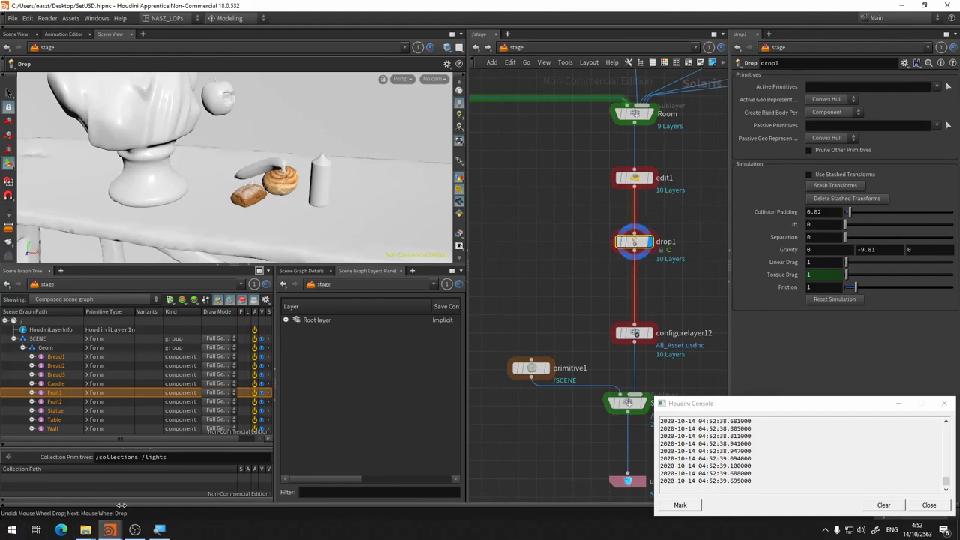
Show the playbar and test playback, returning to frame 1
{"action": "left_click", "coordinate": [3, 507]}
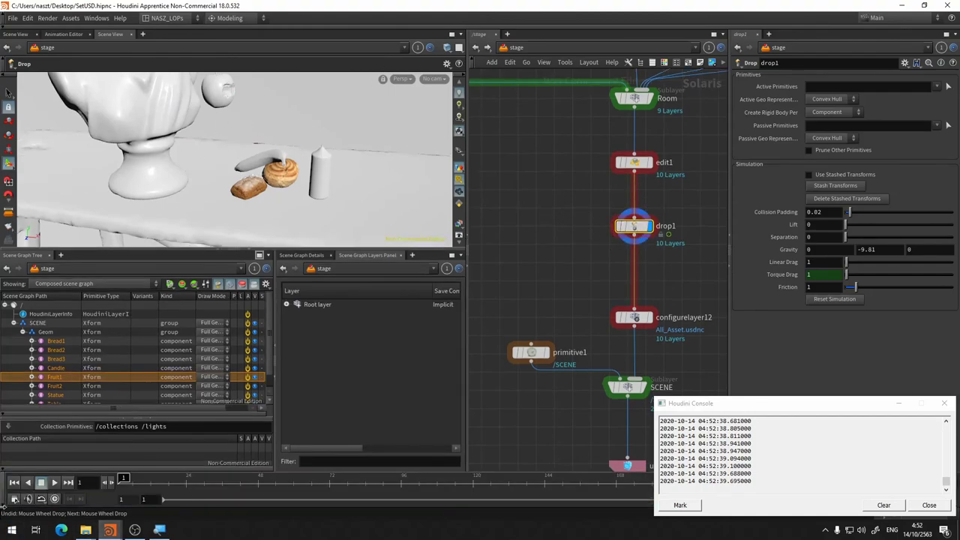
{"action": "left_click", "coordinate": [54, 482]}
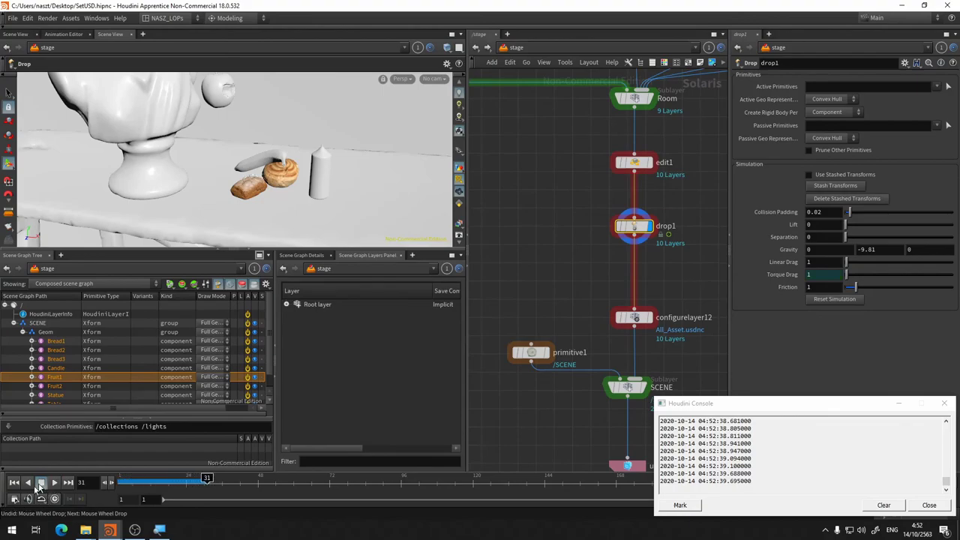
{"action": "left_click", "coordinate": [13, 484]}
Set Fruit1 as active and Table as passive primitive, then play to frame 90
{"action": "left_click_drag", "start_coordinate": [56, 378], "coordinate": [821, 88]}
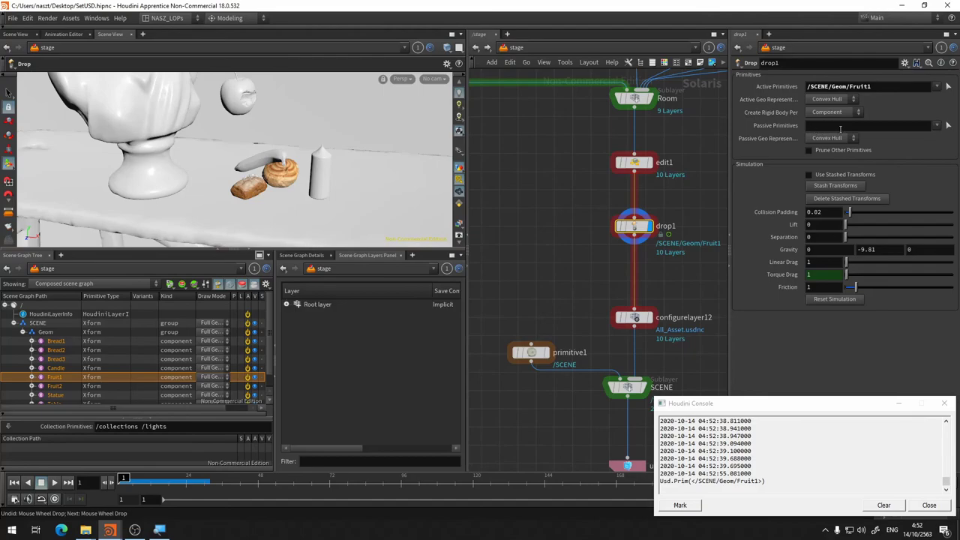
{"action": "scroll", "coordinate": [73, 352], "scroll_direction": "down", "scroll_amount": 1}
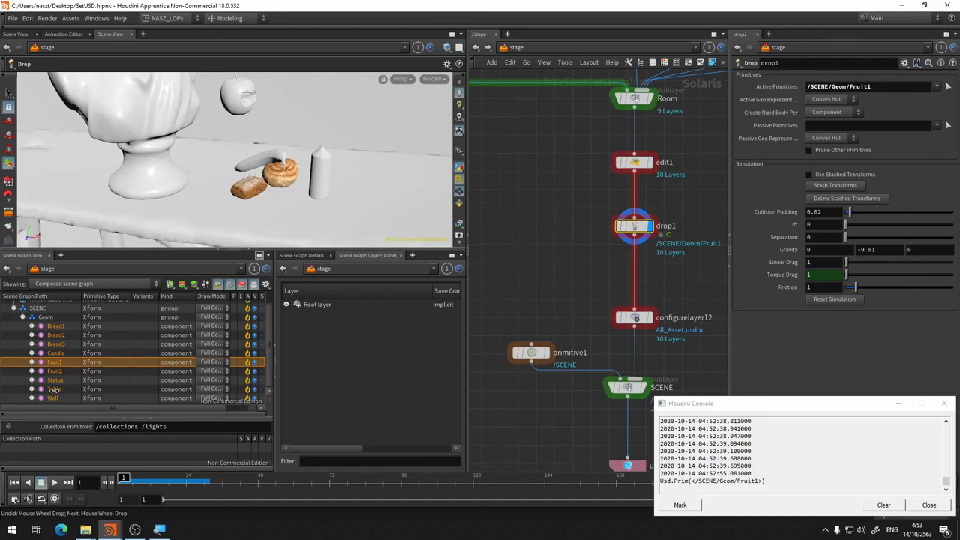
{"action": "left_click_drag", "start_coordinate": [54, 389], "coordinate": [832, 126]}
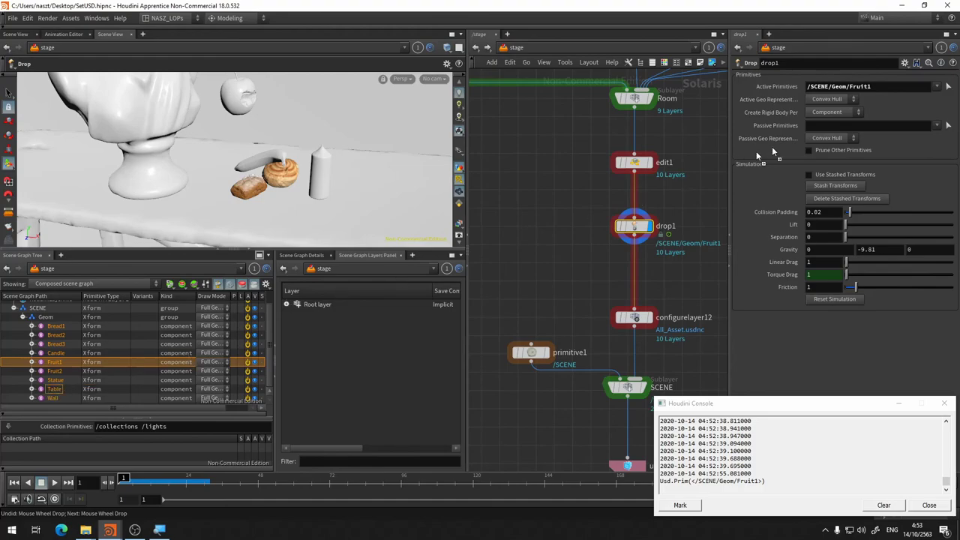
{"action": "left_click", "coordinate": [54, 482]}
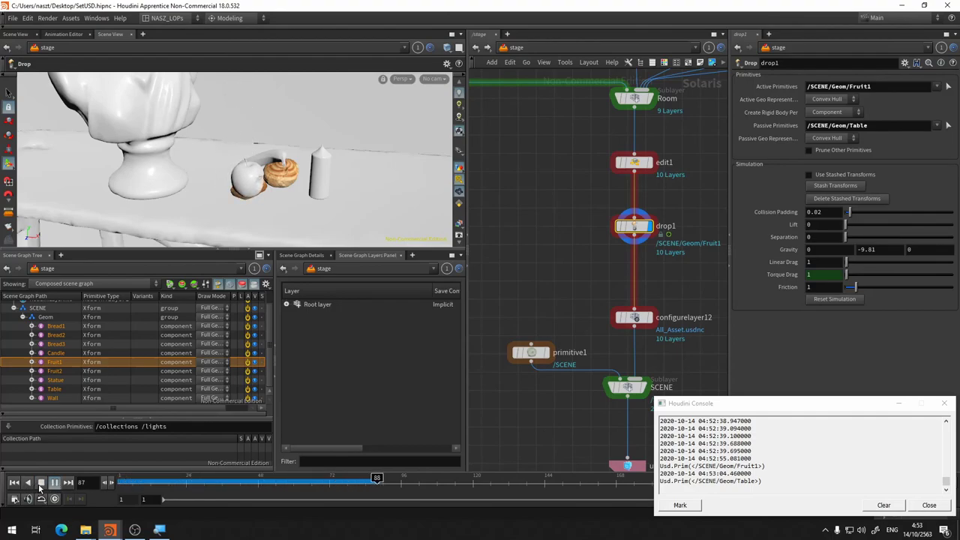
{"action": "left_click", "coordinate": [41, 484]}
{"action": "key", "text": "Escape"}
{"action": "mouse_move", "coordinate": [271, 186]}
{"action": "left_mouse_down"}
{"action": "mouse_move", "coordinate": [291, 153]}
{"action": "mouse_move", "coordinate": [225, 157]}
{"action": "left_mouse_up"}
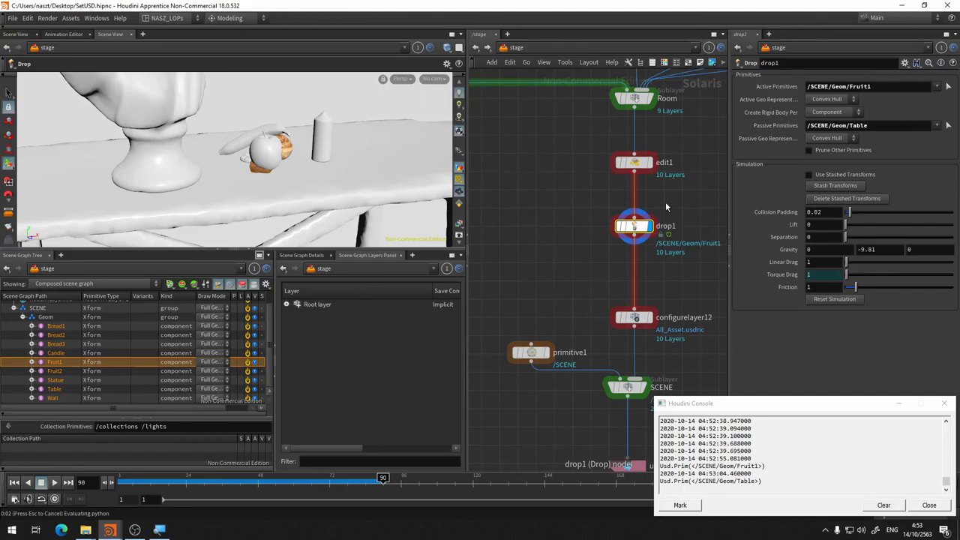
Select edit1 and dismiss the Python traceback errors, ignoring further callback errors
{"action": "left_click", "coordinate": [635, 163]}
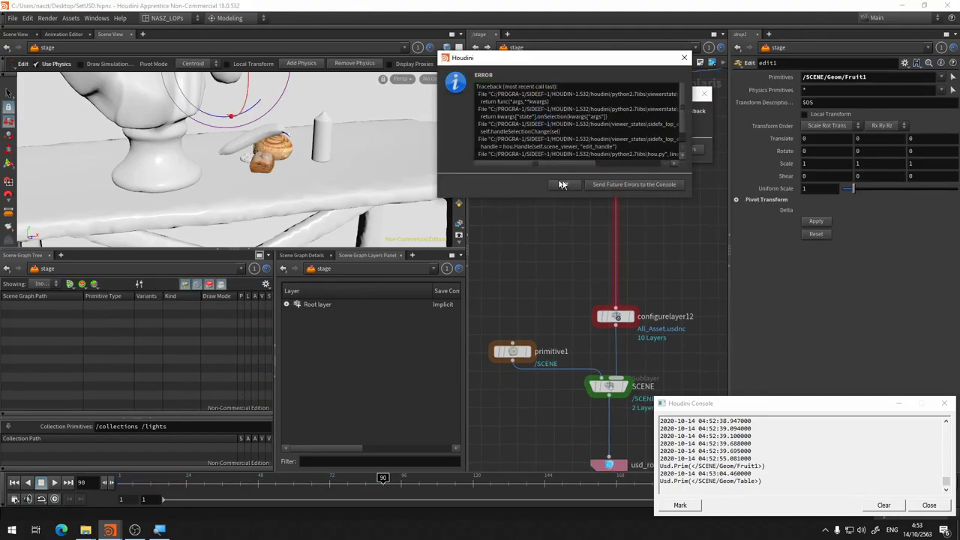
{"action": "left_click", "coordinate": [562, 185]}
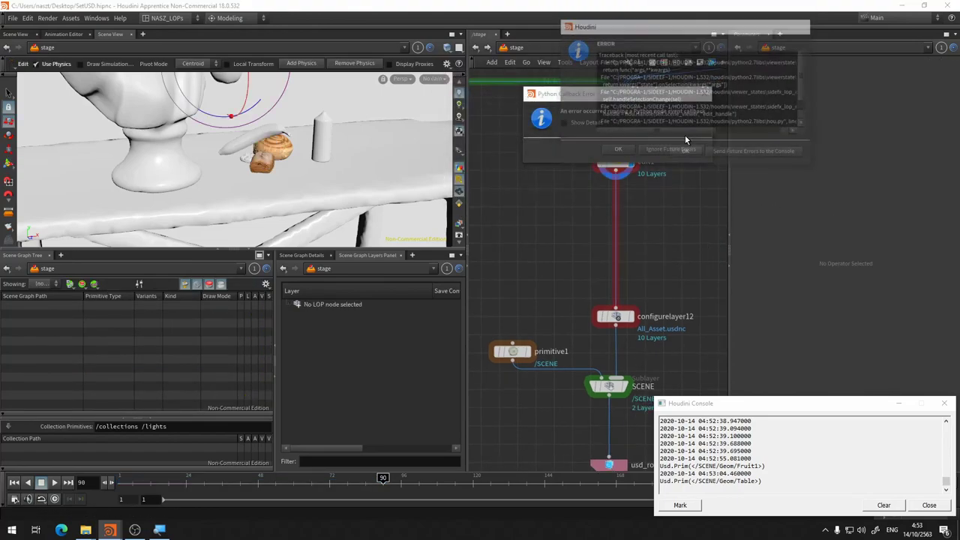
{"action": "left_click", "coordinate": [680, 194]}
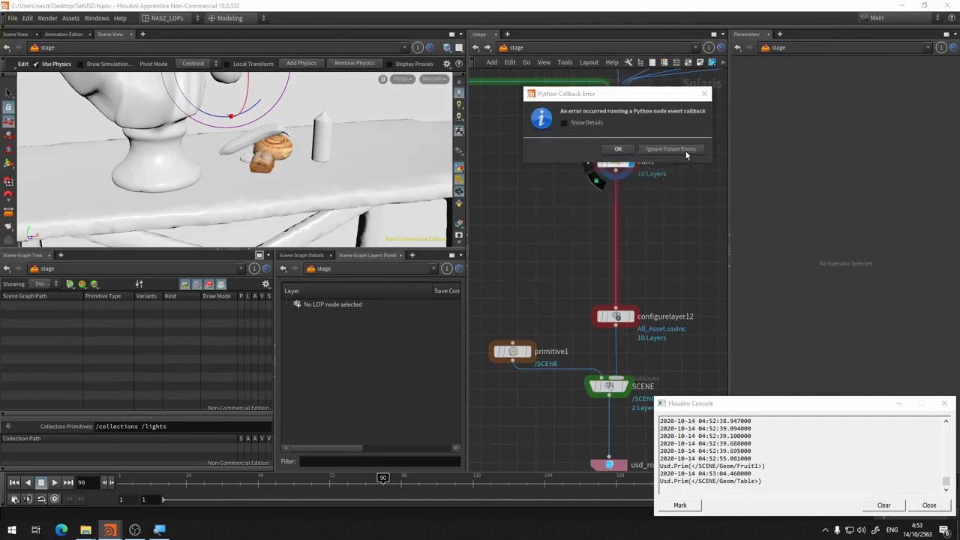
{"action": "left_click", "coordinate": [685, 150]}
Drop the apple onto the table with edit1's physics tool, then close the console and frame the network
{"action": "key", "text": "Escape"}
{"action": "left_click_drag", "start_coordinate": [308, 166], "coordinate": [326, 176]}
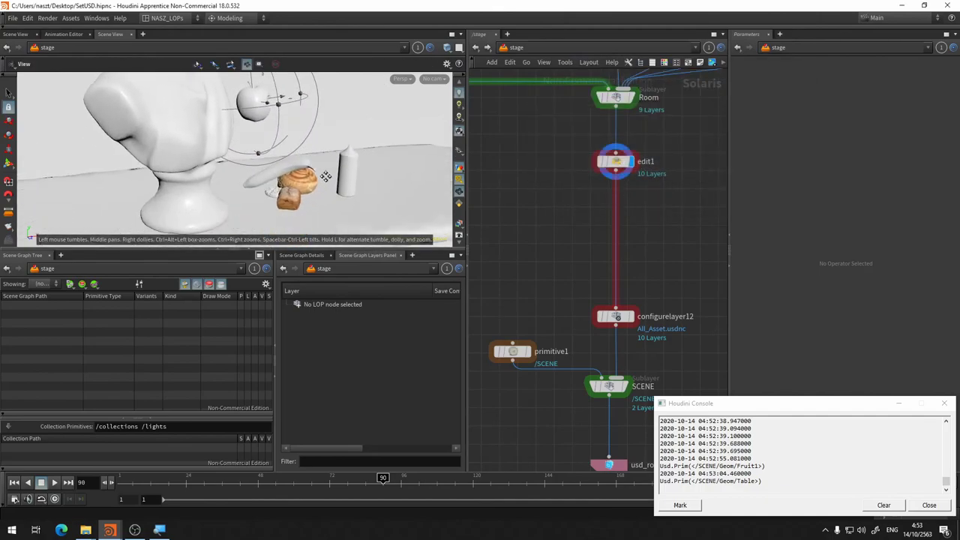
{"action": "key", "text": "Escape"}
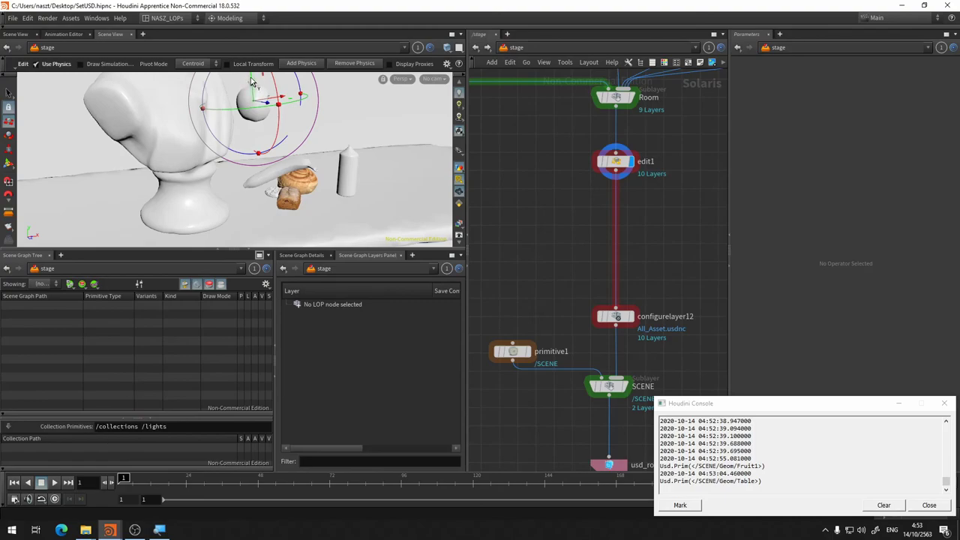
{"action": "left_click_drag", "start_coordinate": [252, 83], "coordinate": [257, 91]}
{"action": "key", "text": "Escape"}
{"action": "mouse_move", "coordinate": [332, 124]}
{"action": "left_mouse_down"}
{"action": "mouse_move", "coordinate": [285, 146]}
{"action": "mouse_move", "coordinate": [368, 142]}
{"action": "mouse_move", "coordinate": [321, 147]}
{"action": "left_mouse_up"}
{"action": "scroll", "coordinate": [285, 146], "scroll_direction": "down", "scroll_amount": 5}
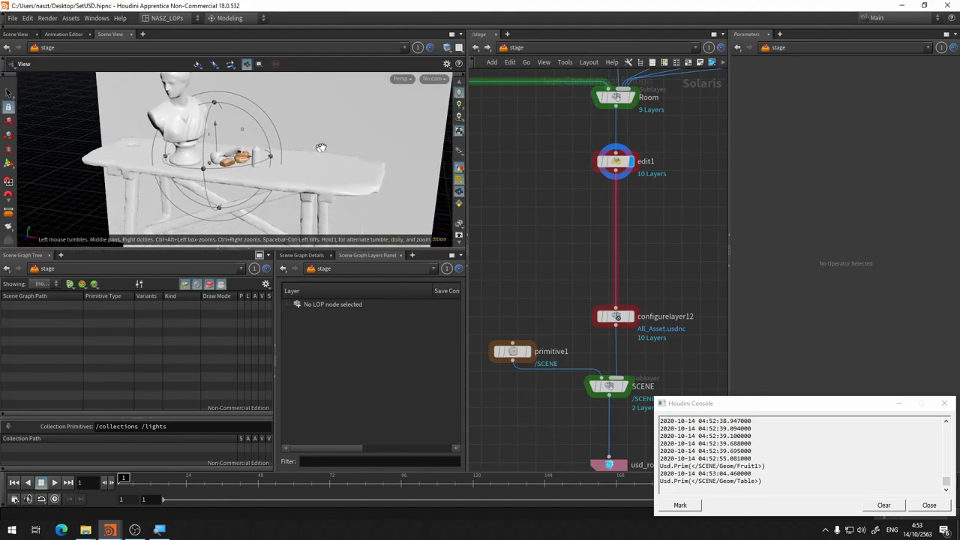
{"action": "key", "text": "Return"}
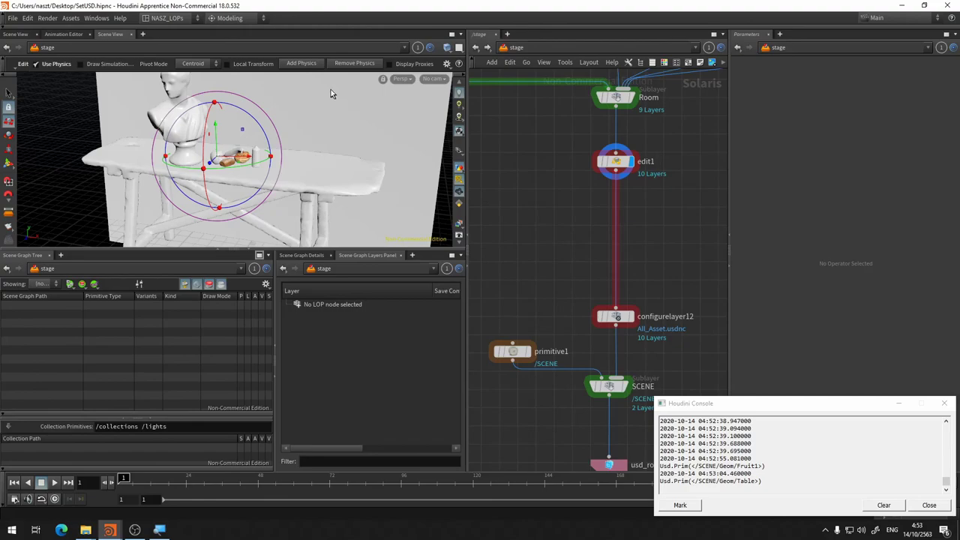
{"action": "left_click", "coordinate": [943, 404]}
{"action": "key", "text": "h"}
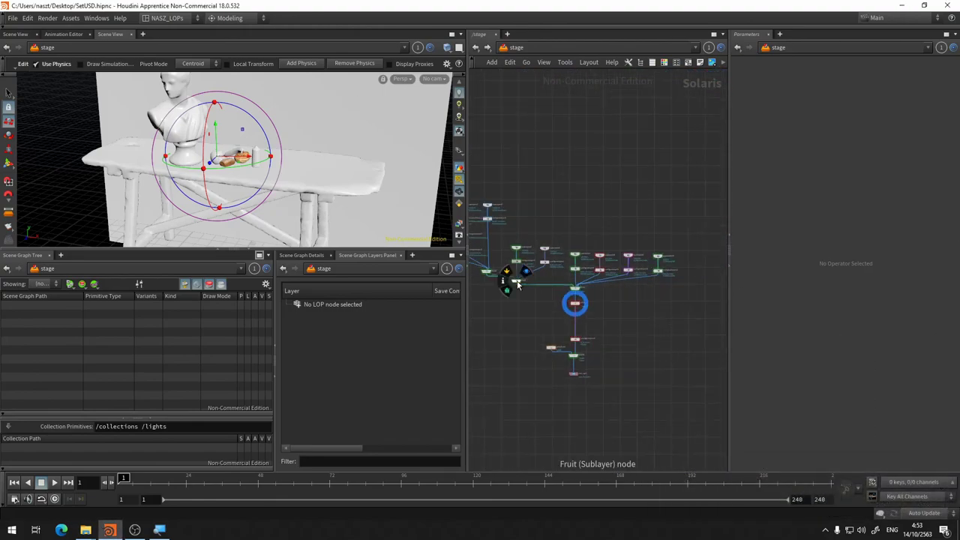